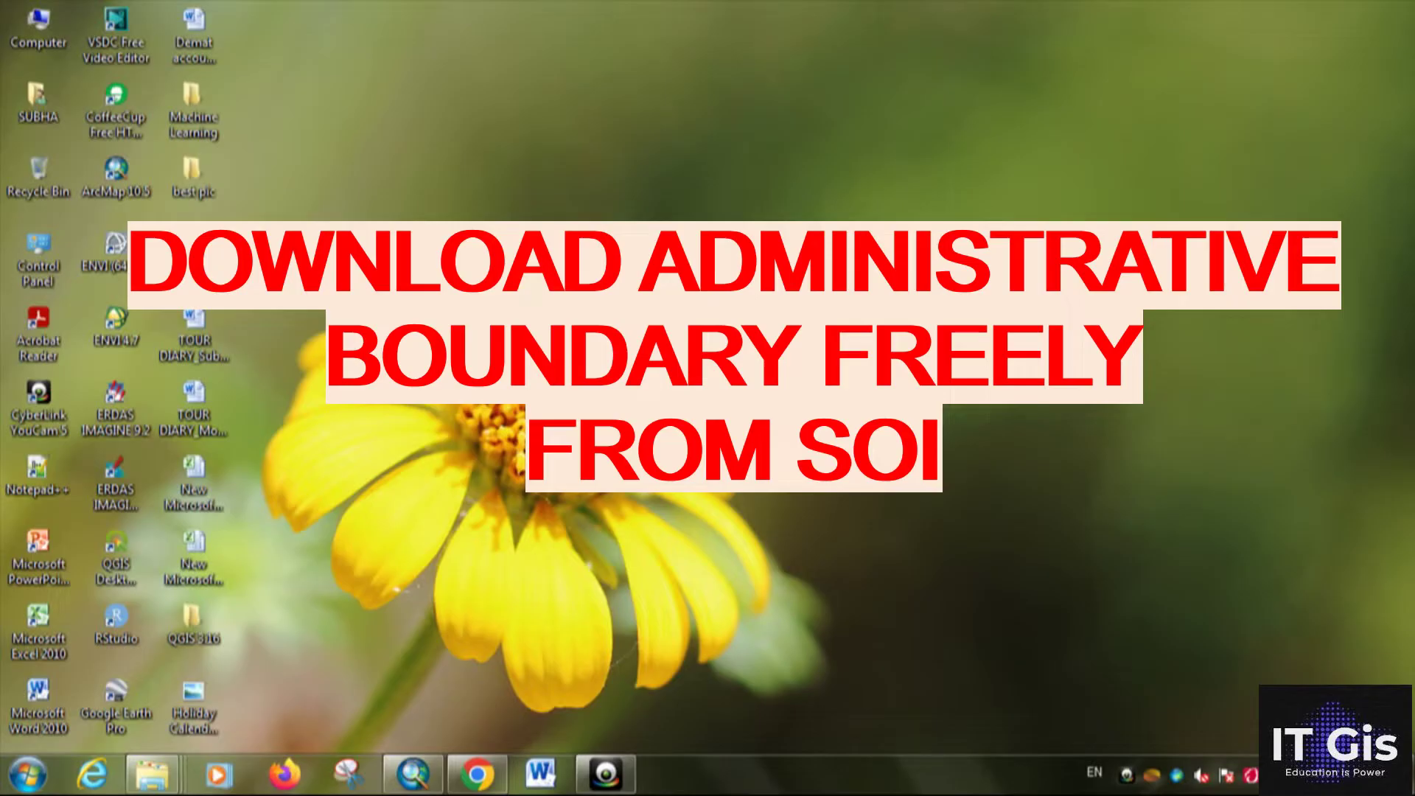
Switch to Chrome, search the web for "survey of india online maps" and open the Survey of India Maps site
{"action": "left_click", "coordinate": [485, 783]}
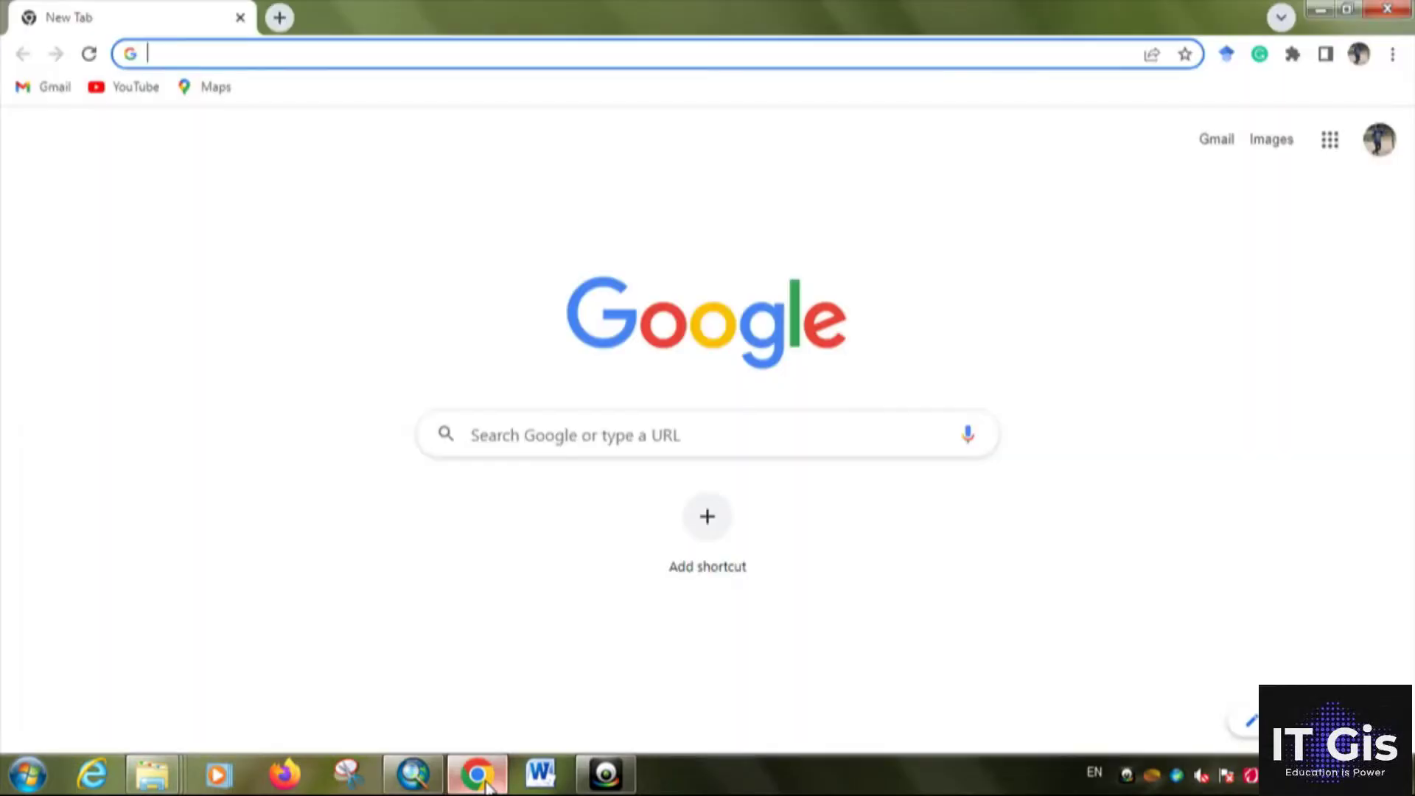
{"action": "left_click", "coordinate": [411, 57]}
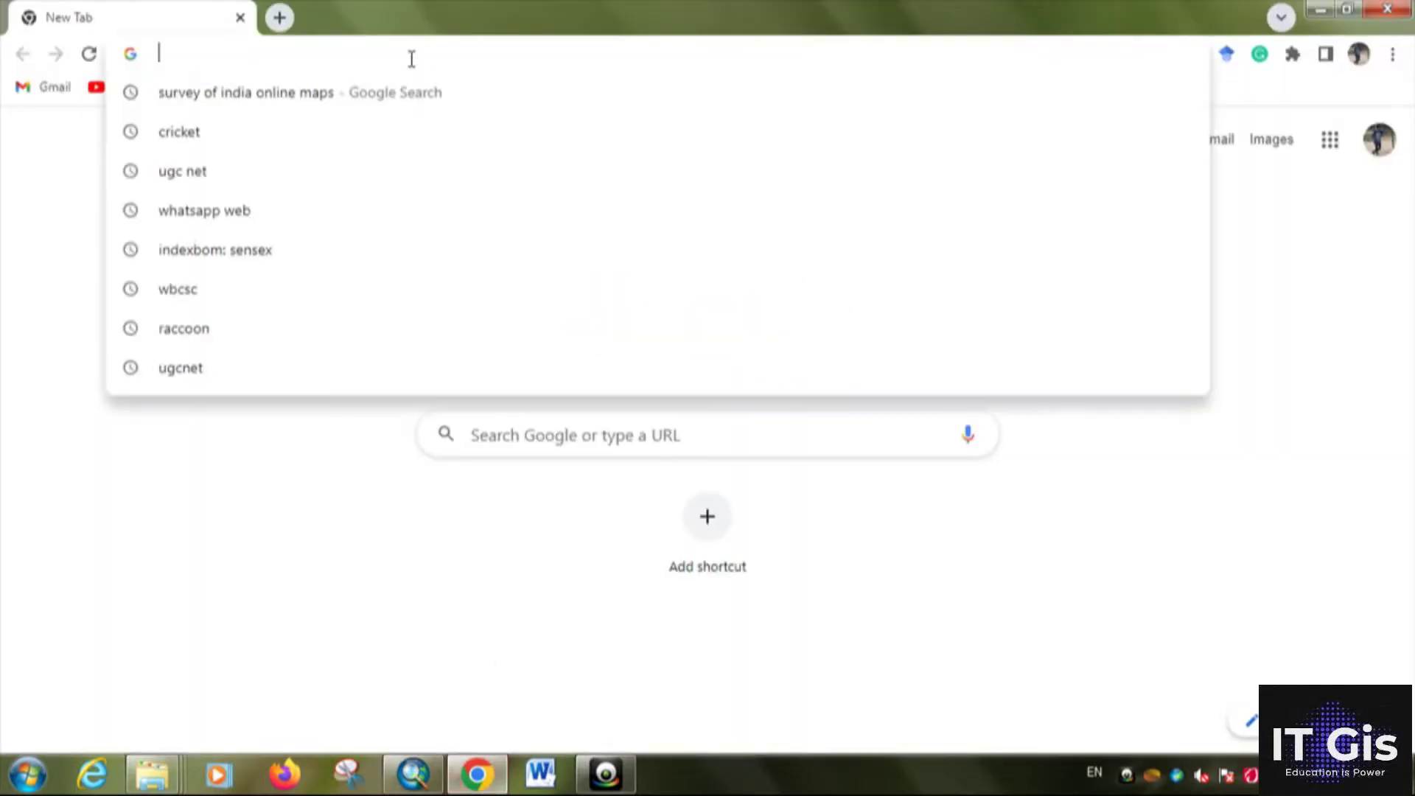
{"action": "type", "text": "s"}
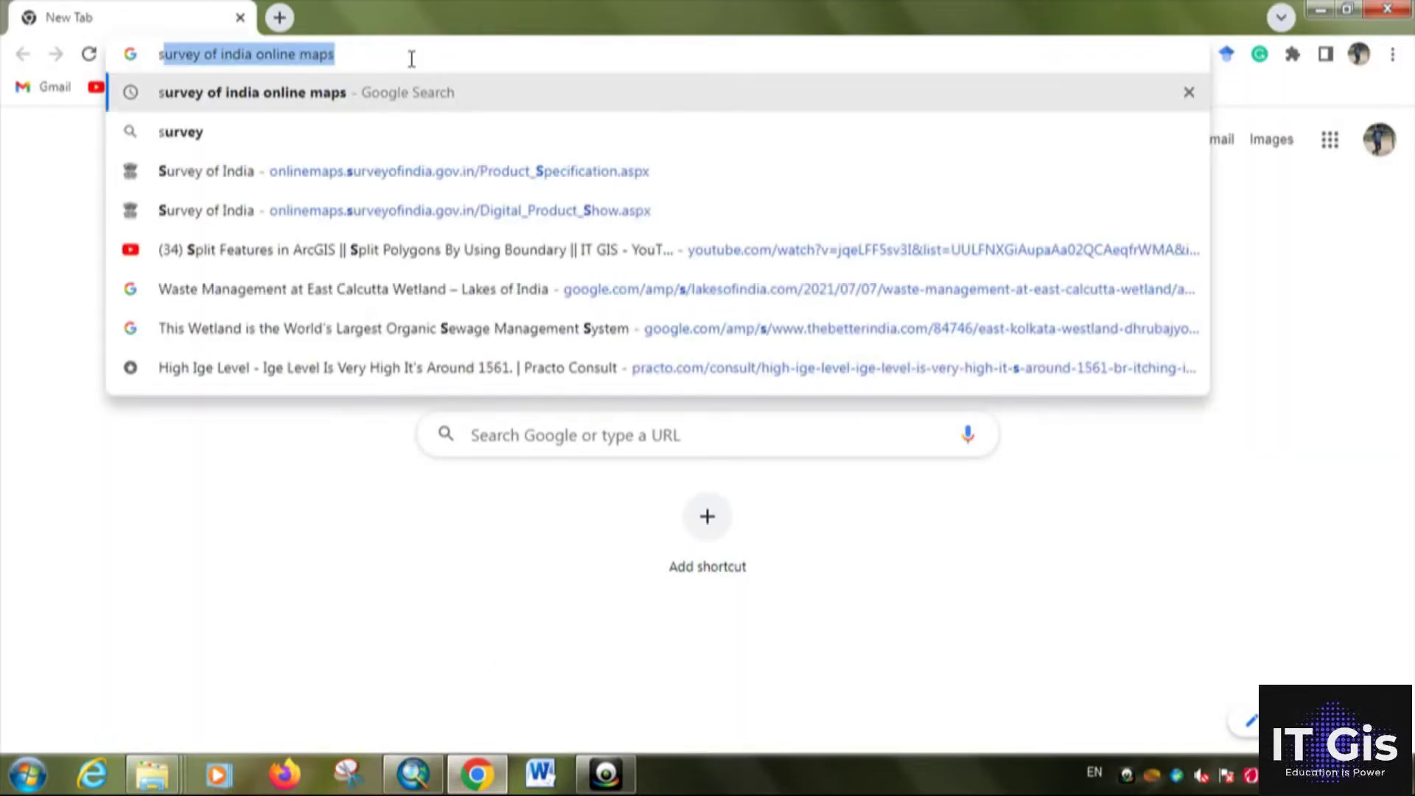
{"action": "type", "text": "u"}
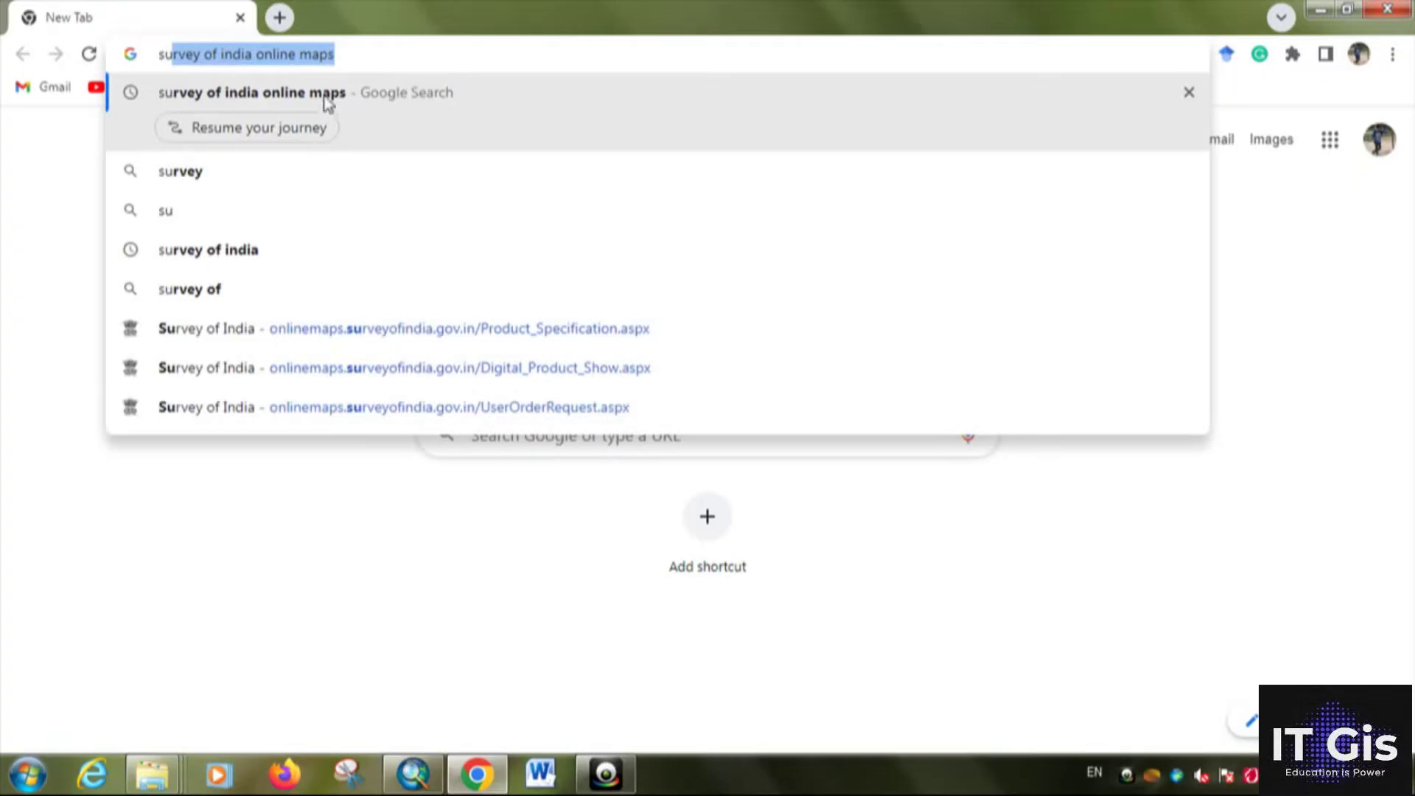
{"action": "left_click", "coordinate": [328, 103]}
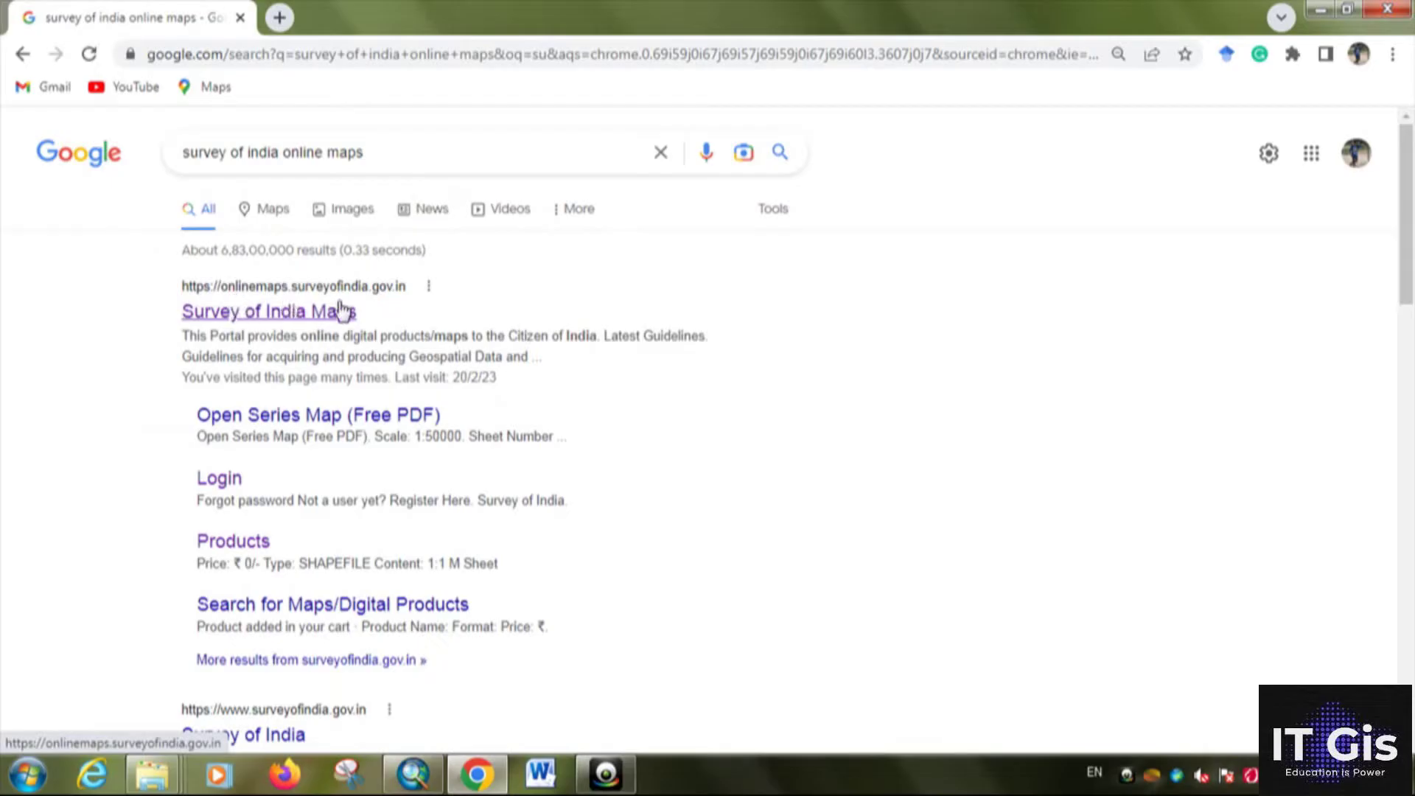
{"action": "left_click", "coordinate": [265, 322]}
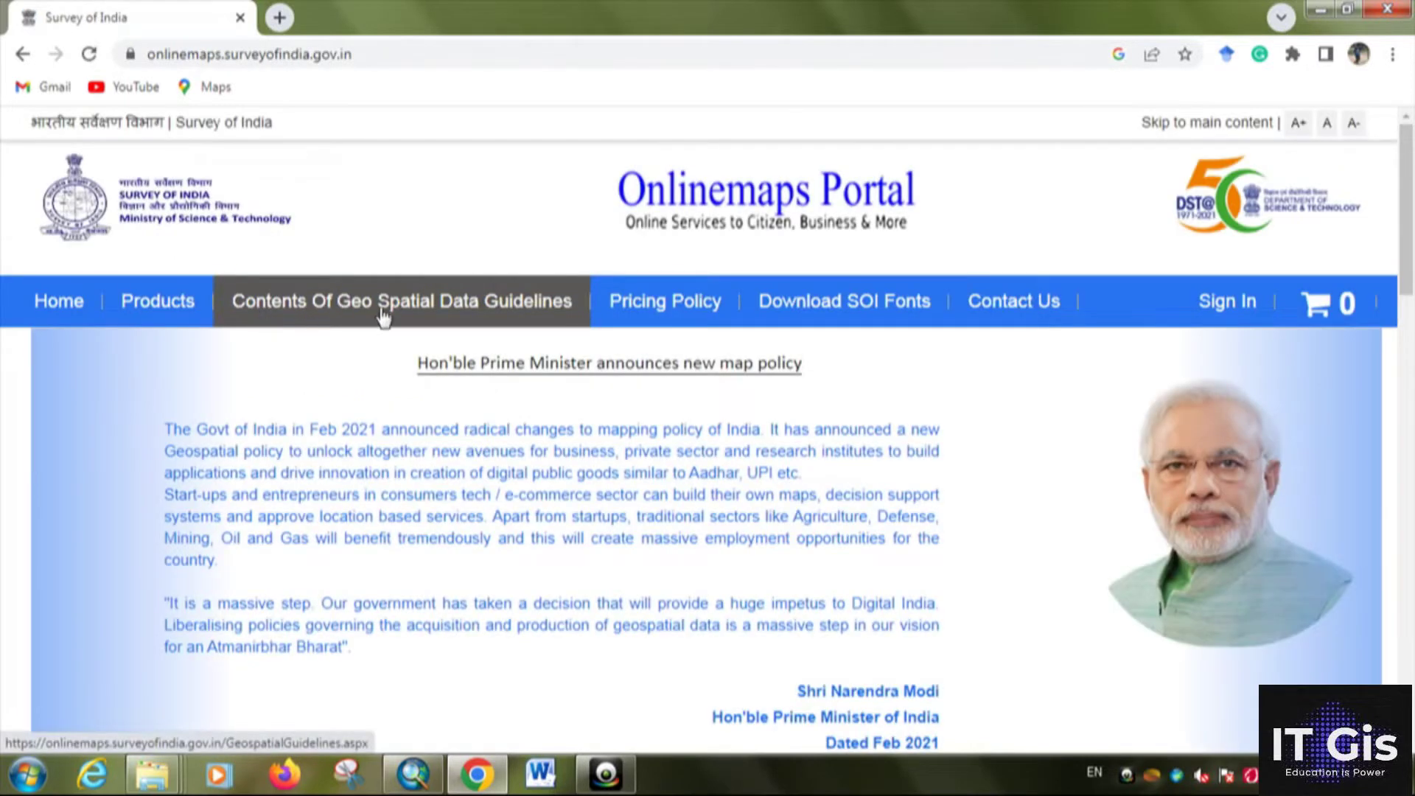
Open the portal's sign-in page and look over the login form and its registration option
{"action": "left_click", "coordinate": [1224, 310]}
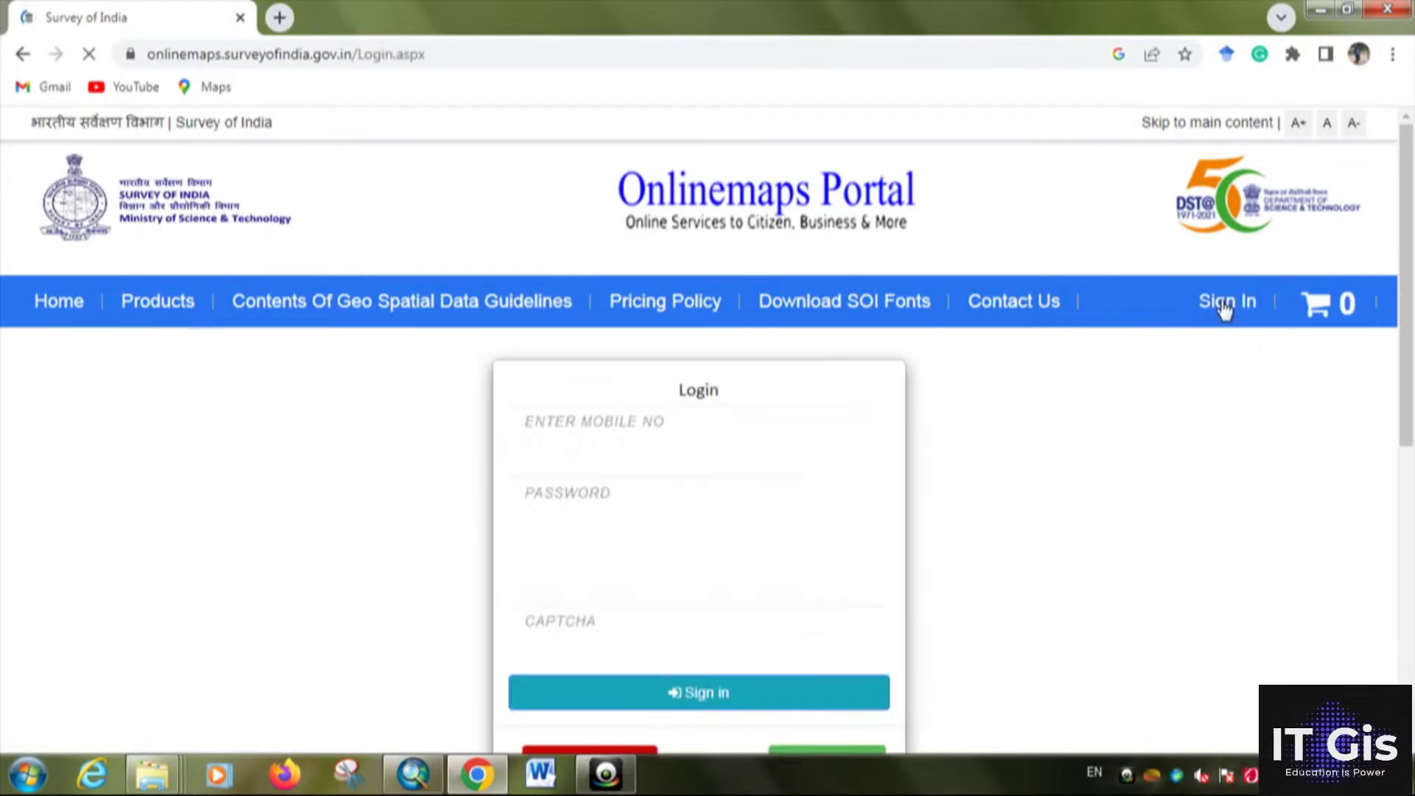
{"action": "scroll", "coordinate": [689, 382], "scroll_direction": "down", "scroll_amount": 3}
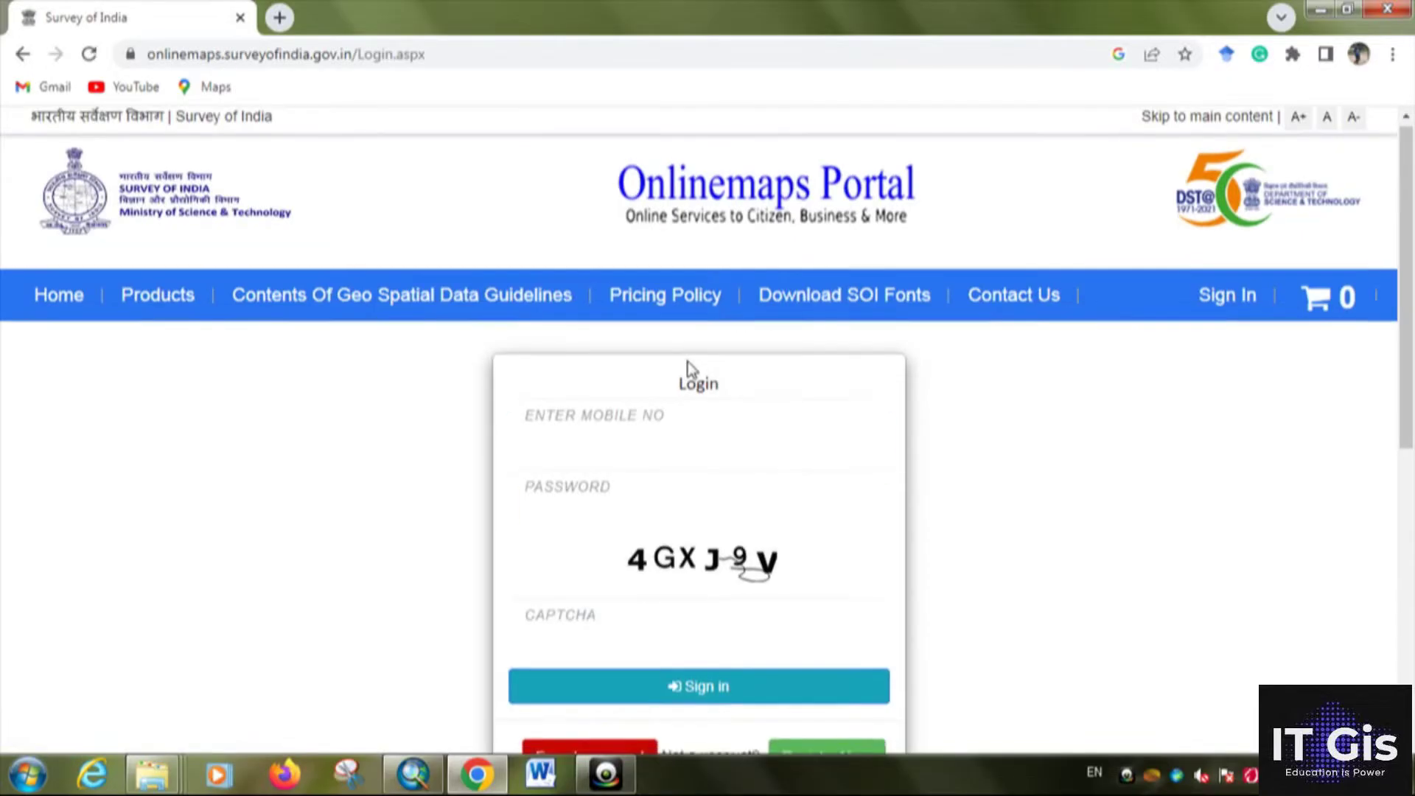
{"action": "scroll", "coordinate": [575, 229], "scroll_direction": "up", "scroll_amount": 3}
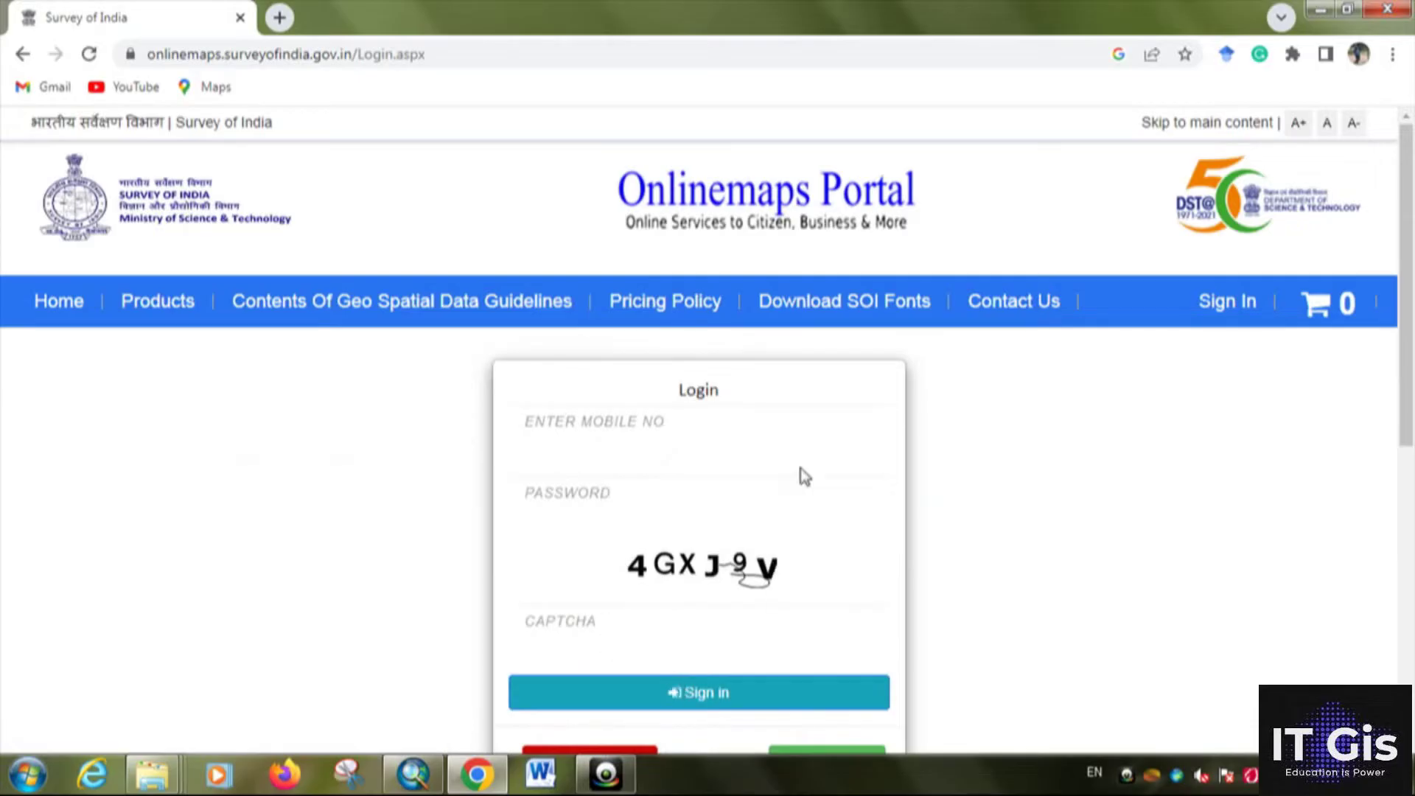
{"action": "scroll", "coordinate": [804, 475], "scroll_direction": "down", "scroll_amount": 1}
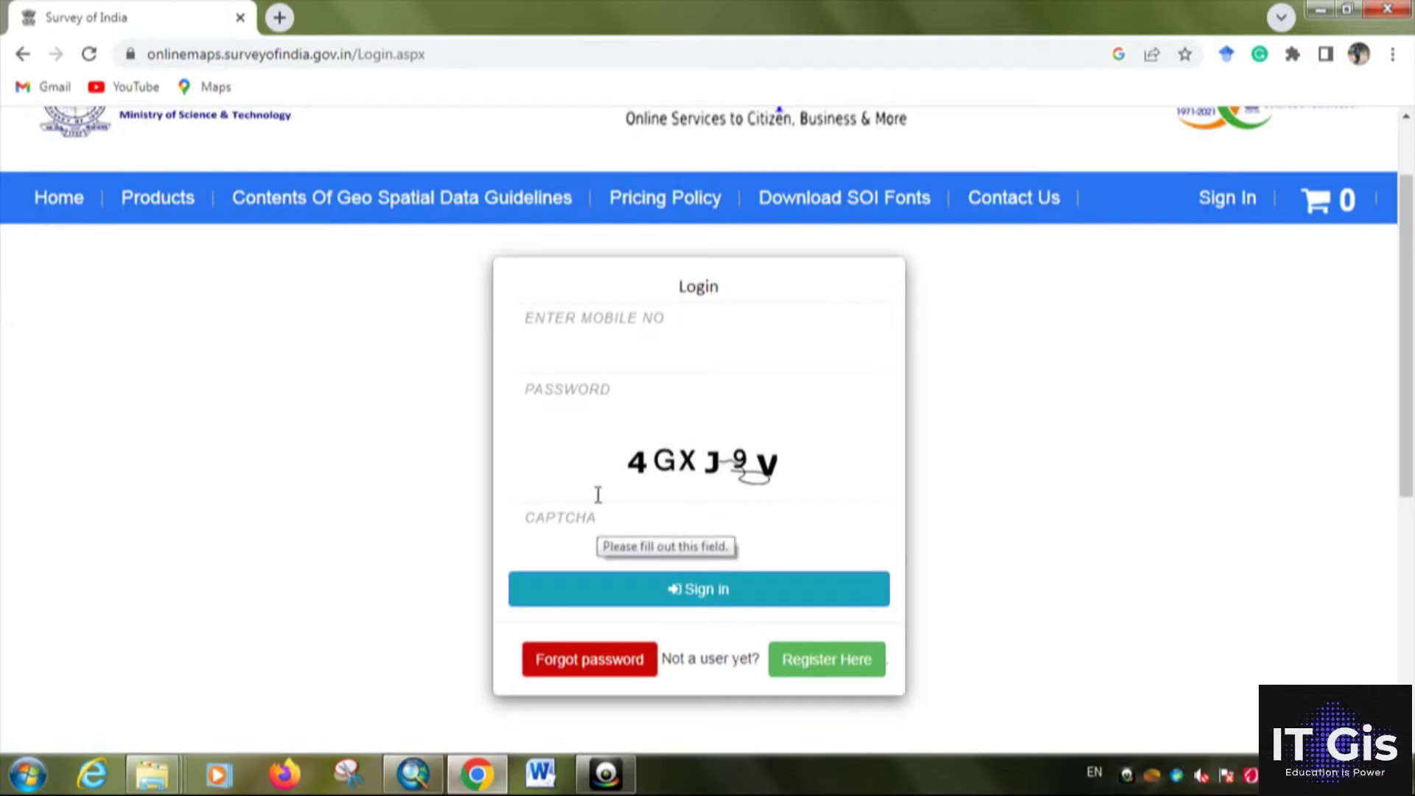
Review the steps for new user registration and open the Individual / Private Organisation registration form
{"action": "left_click", "coordinate": [833, 658]}
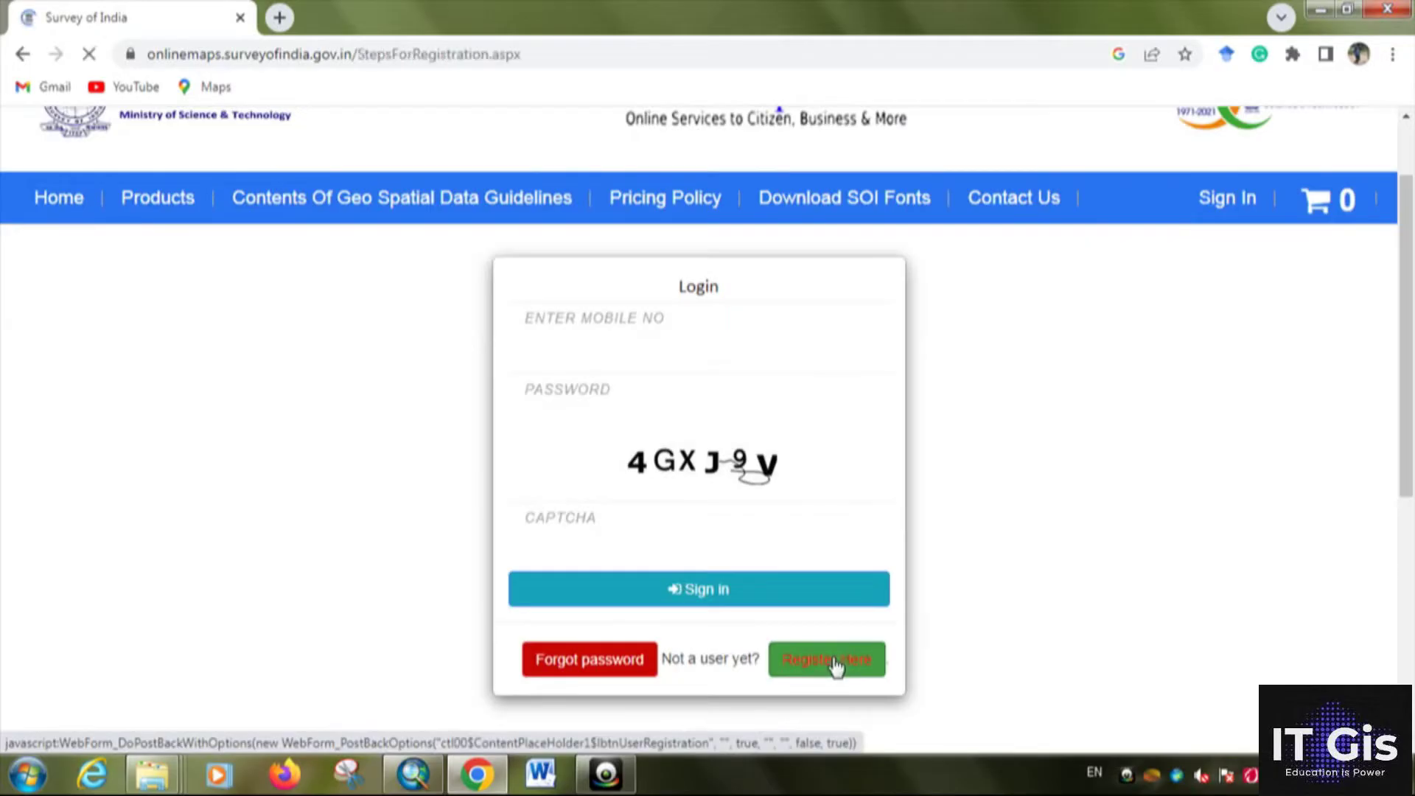
{"action": "scroll", "coordinate": [543, 480], "scroll_direction": "down", "scroll_amount": 1}
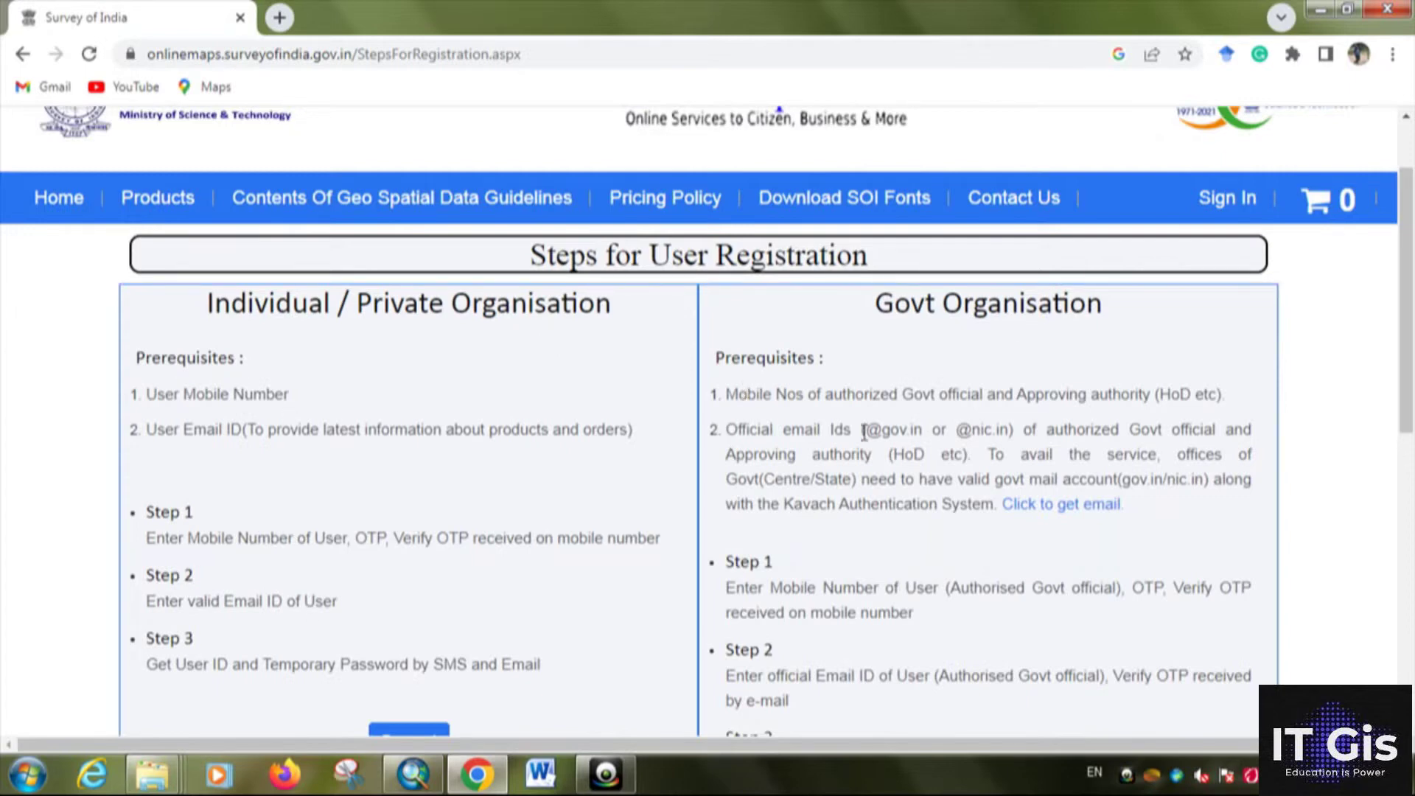
{"action": "scroll", "coordinate": [862, 586], "scroll_direction": "down", "scroll_amount": 2}
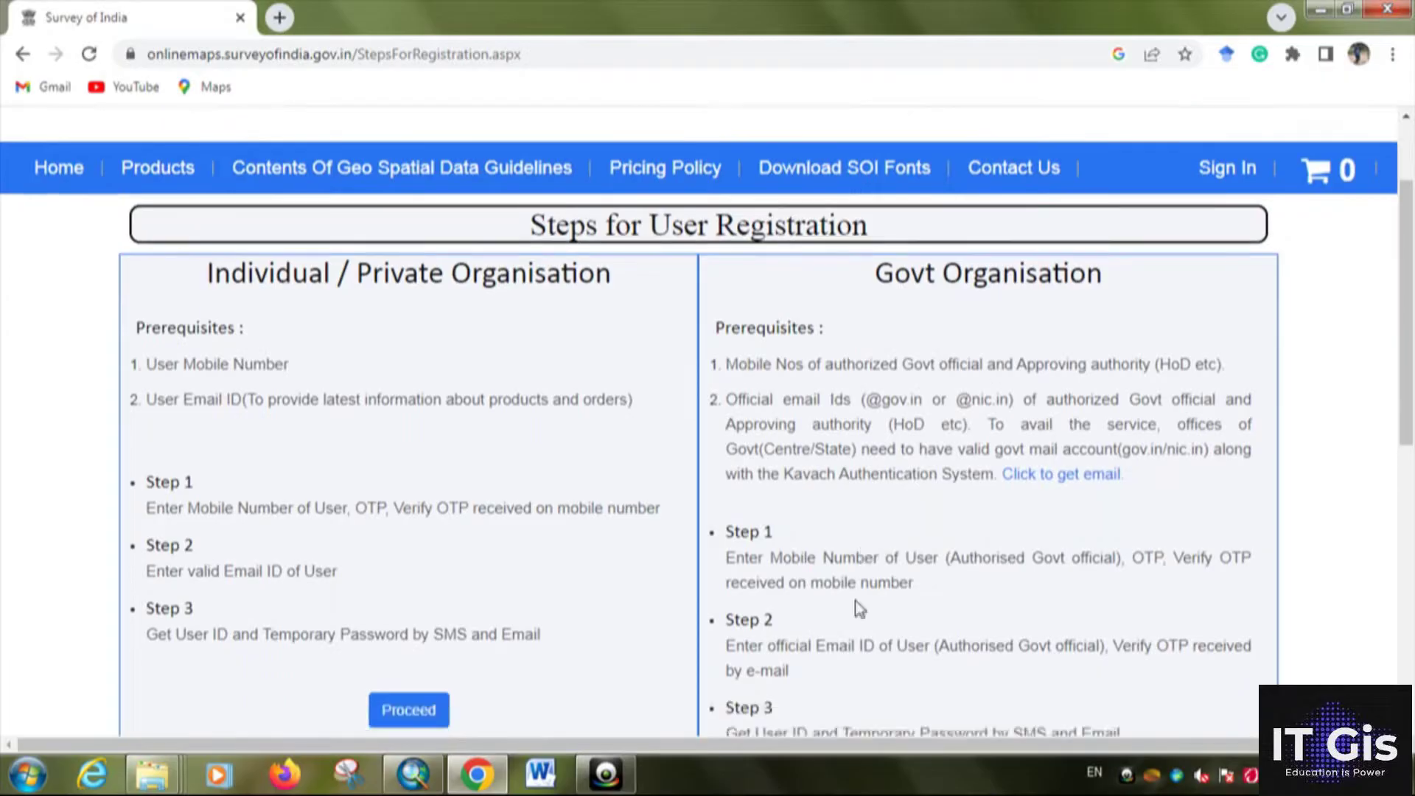
{"action": "scroll", "coordinate": [311, 332], "scroll_direction": "up", "scroll_amount": 2}
{"action": "scroll", "coordinate": [310, 329], "scroll_direction": "down", "scroll_amount": 2}
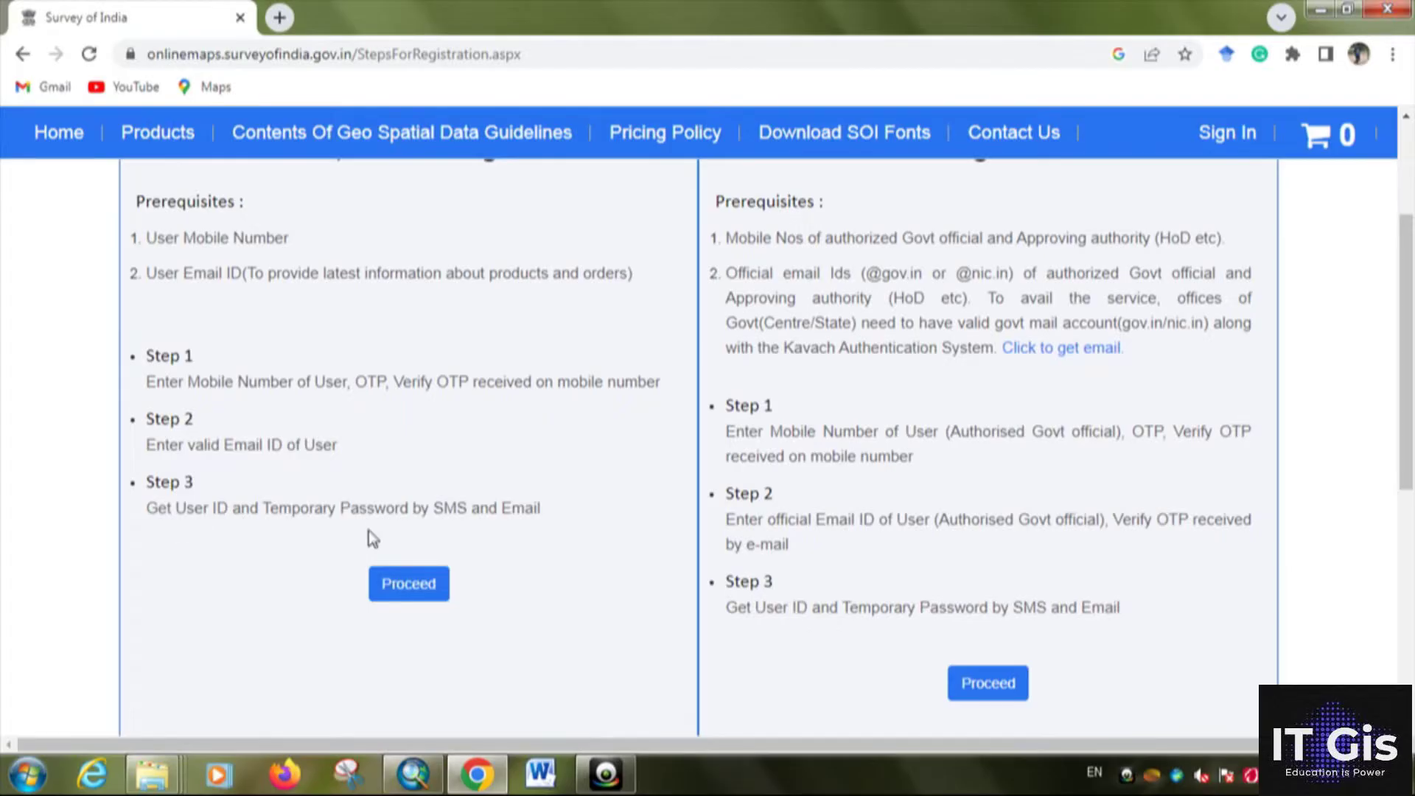
{"action": "left_click", "coordinate": [414, 594]}
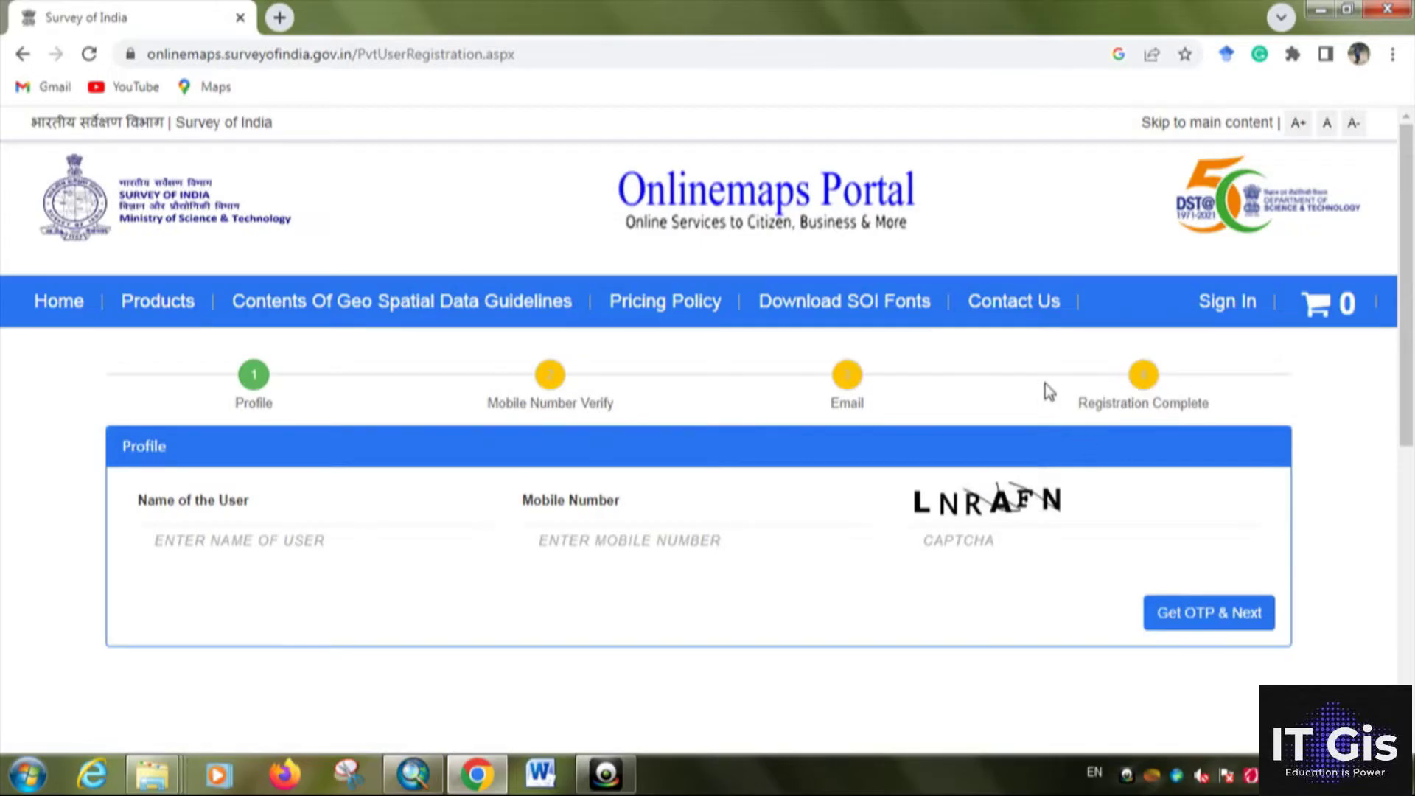
Sign in to the Onlinemaps Portal with the account's mobile number, password and captcha code
{"action": "left_click", "coordinate": [1201, 305]}
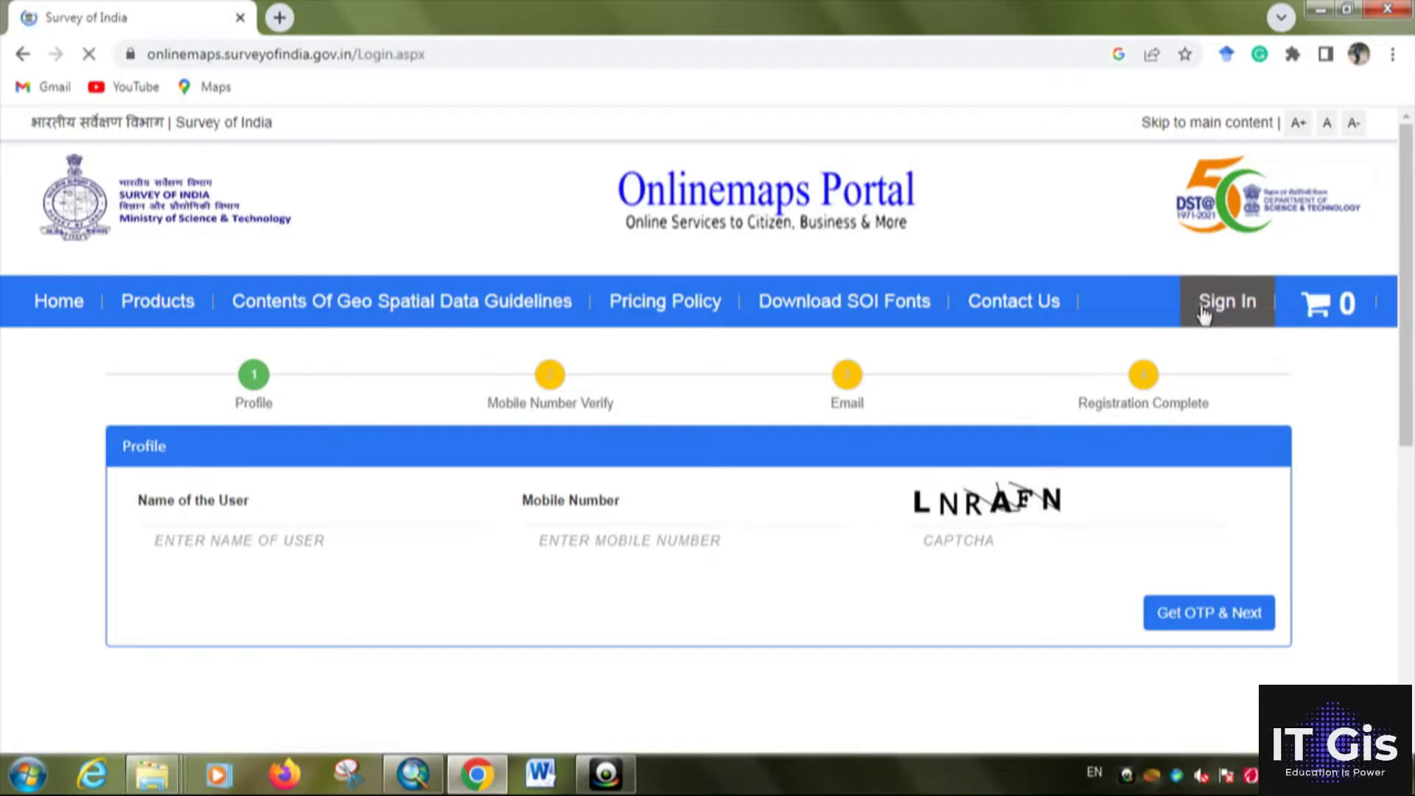
{"action": "left_click", "coordinate": [560, 431]}
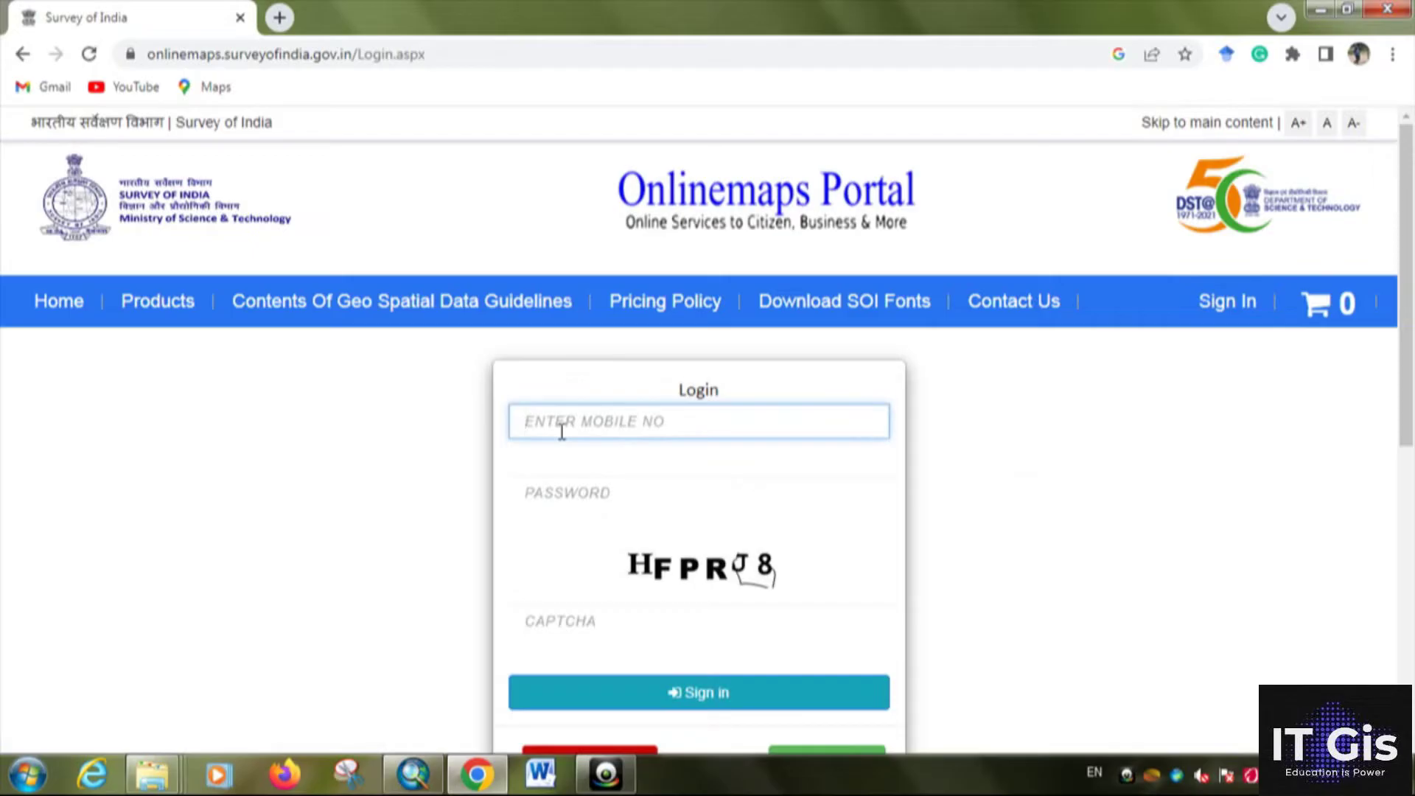
{"action": "type", "text": "98"}
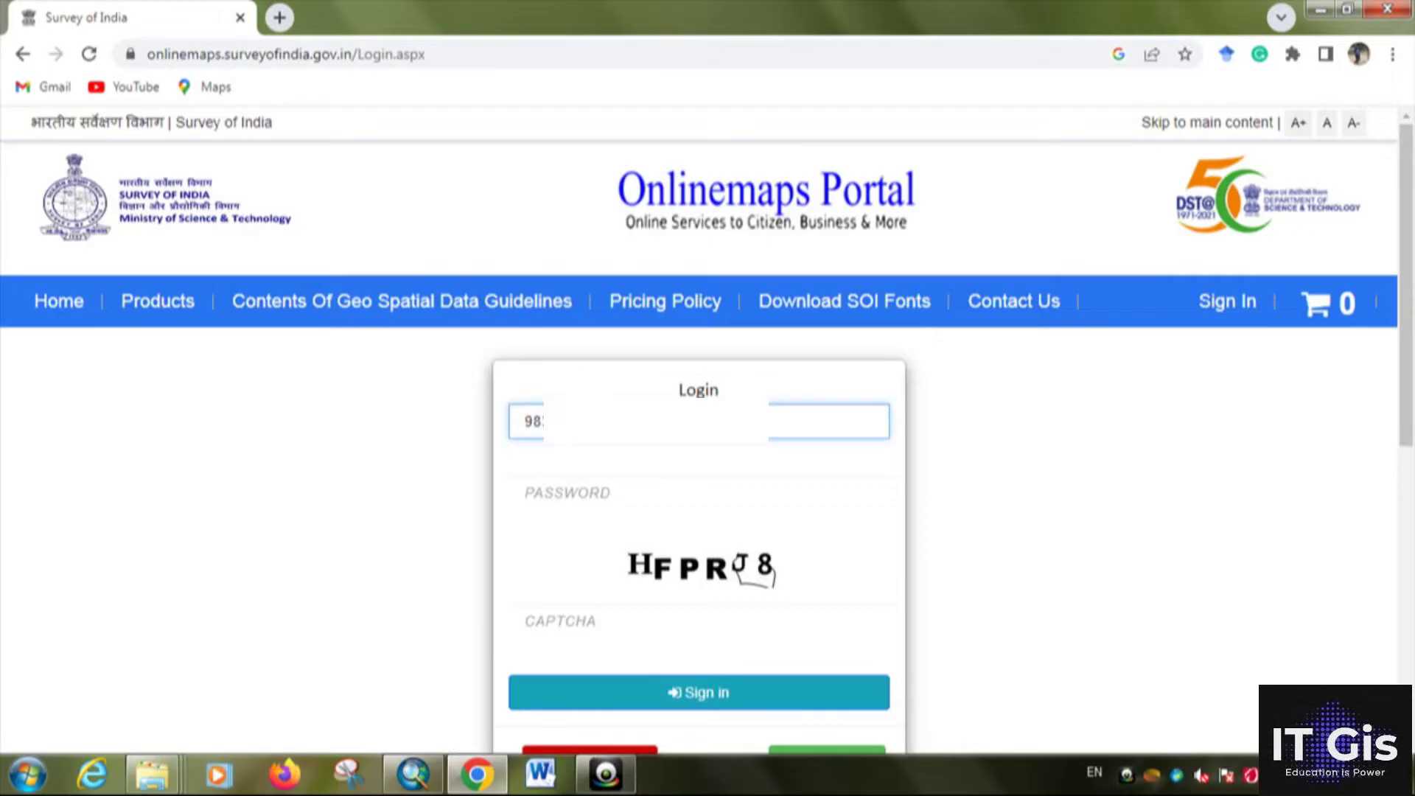
{"action": "left_click", "coordinate": [698, 492]}
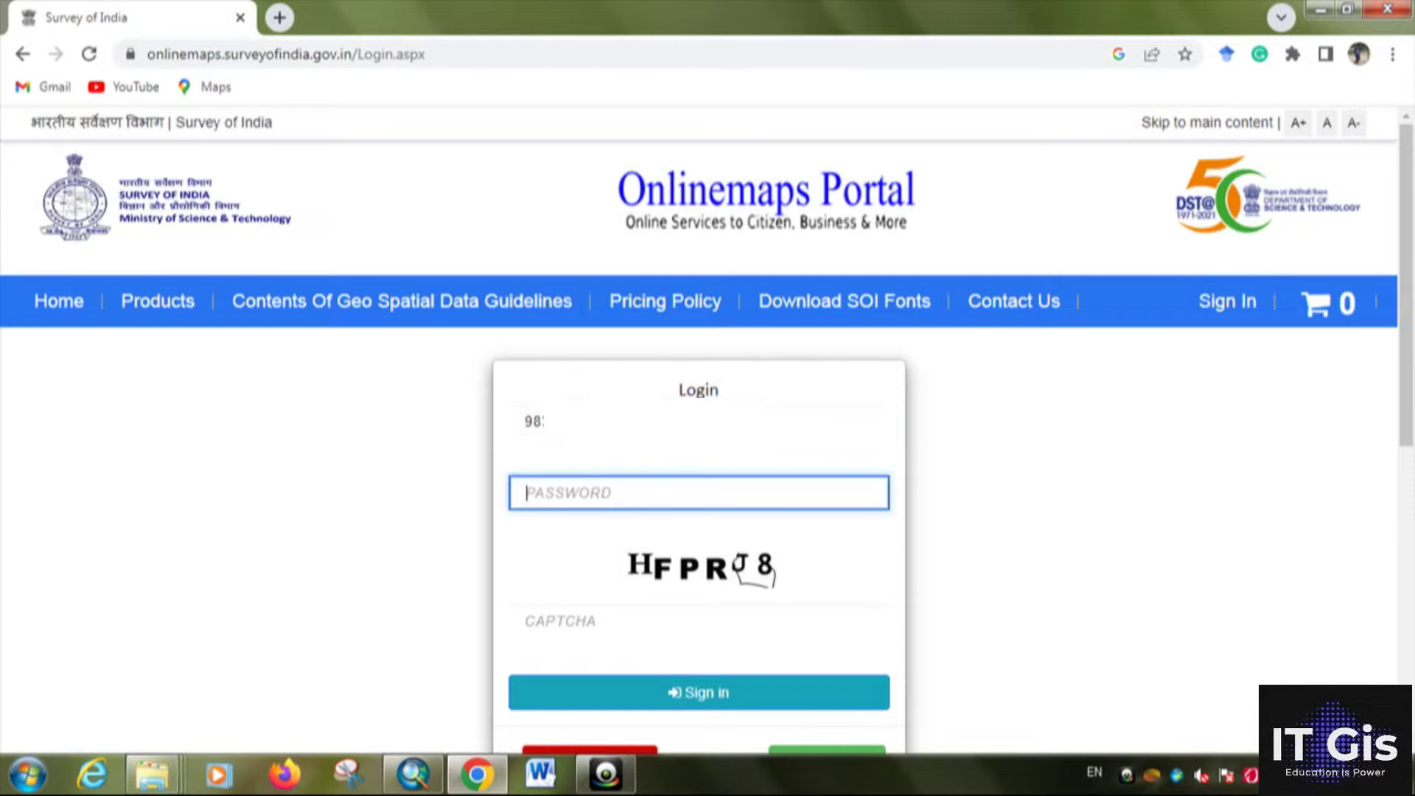
{"action": "type", "text": "**"}
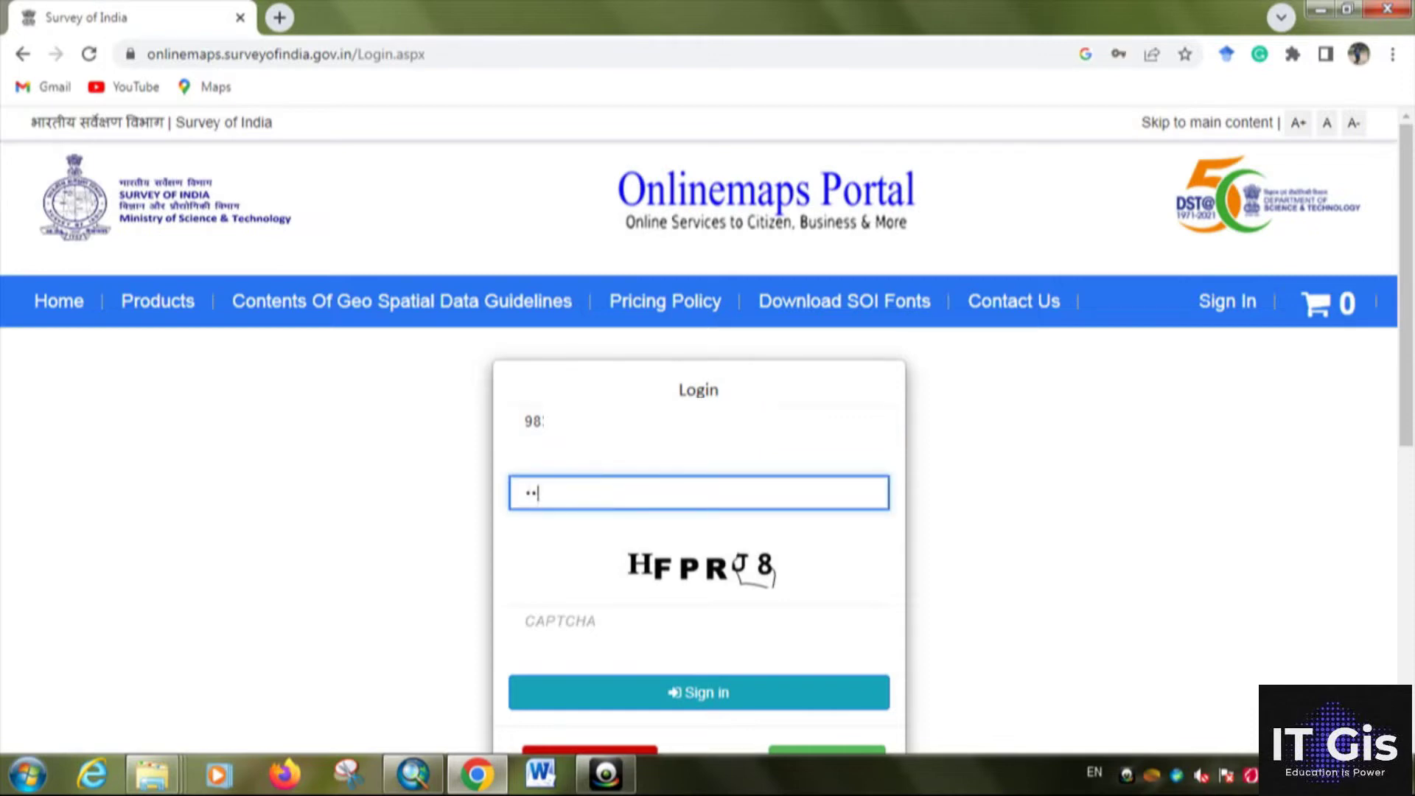
{"action": "type", "text": "********"}
{"action": "left_click", "coordinate": [698, 621]}
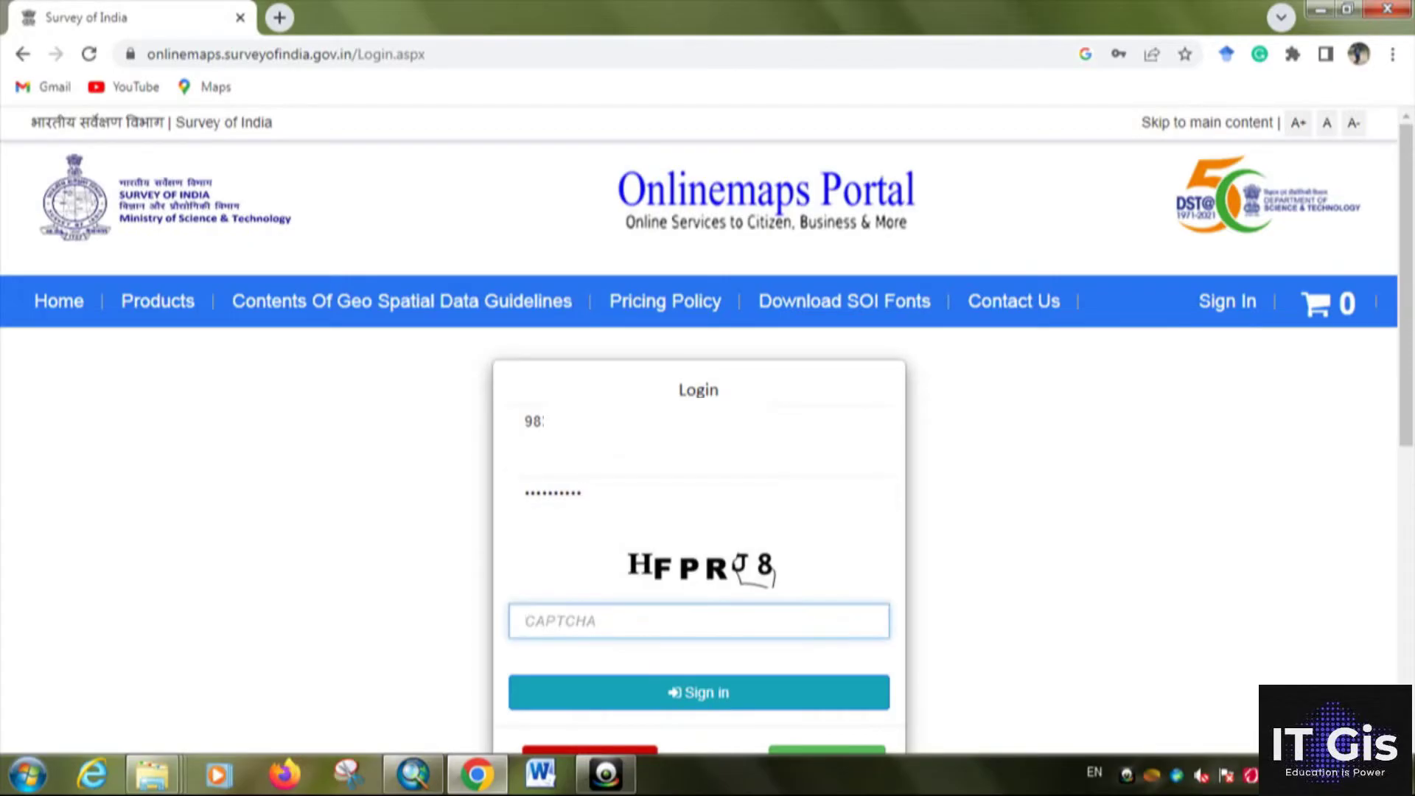
{"action": "type", "text": "HFPRJ8"}
{"action": "left_click", "coordinate": [621, 691]}
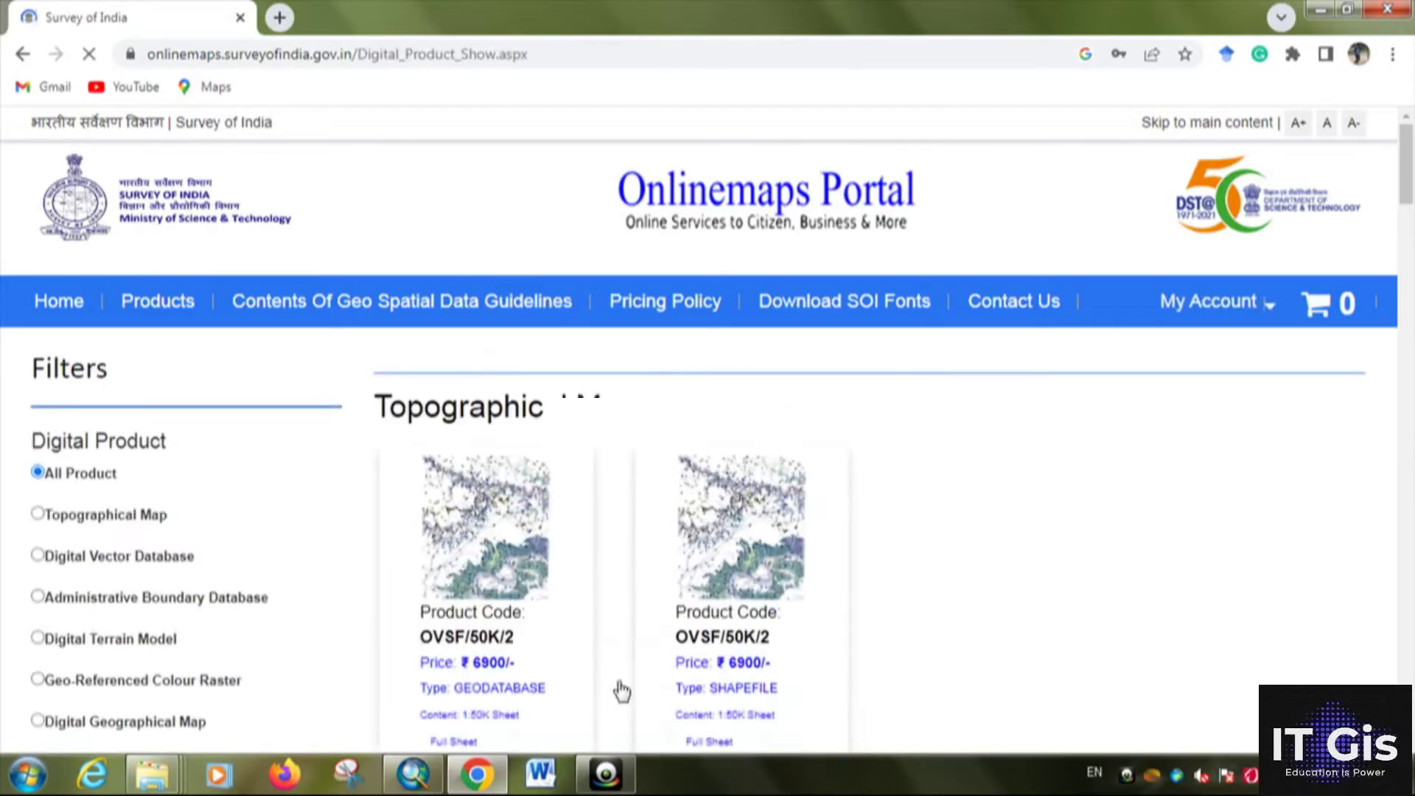
Filter the digital products to Administrative Boundary Database and look over the offered shapefile products
{"action": "scroll", "coordinate": [302, 493], "scroll_direction": "down", "scroll_amount": 2}
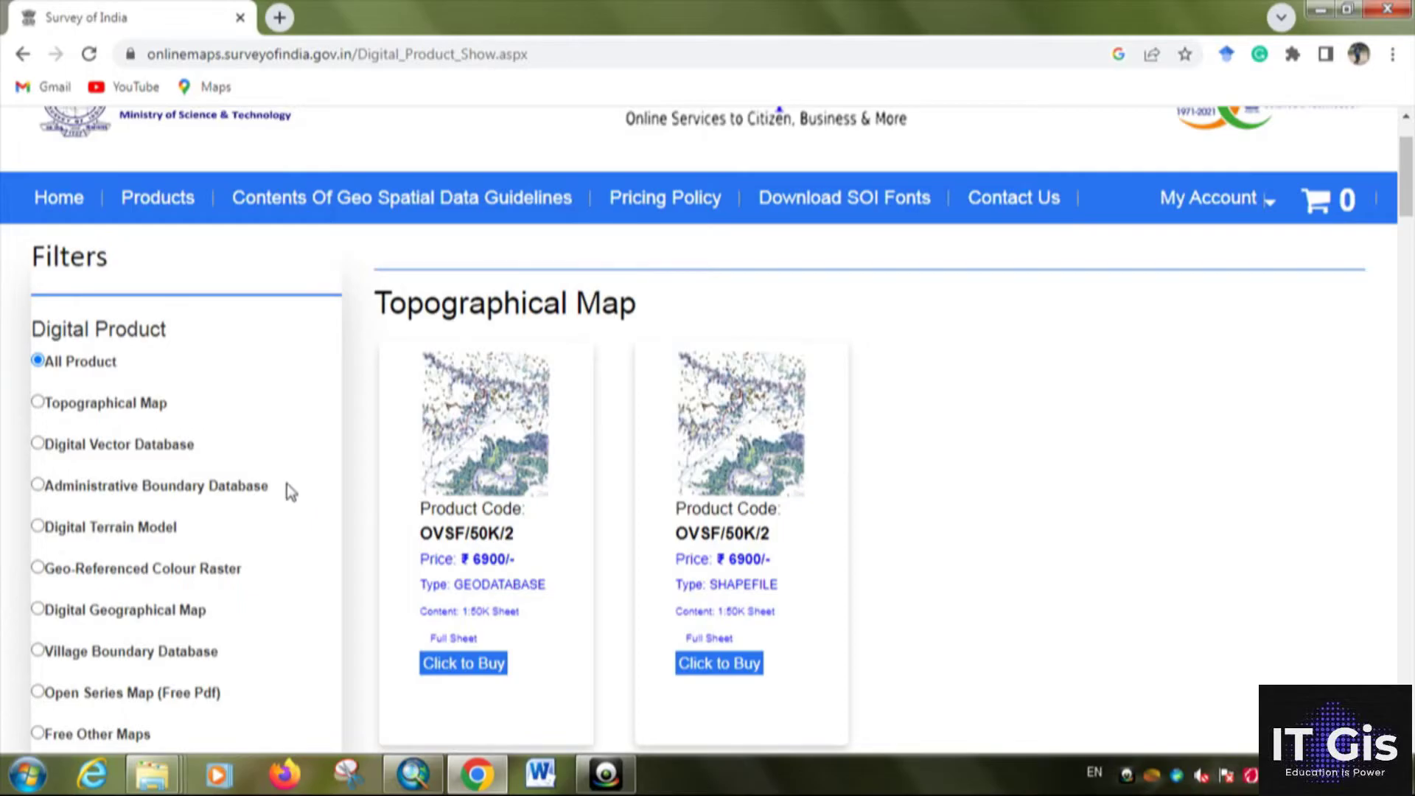
{"action": "left_click", "coordinate": [34, 489]}
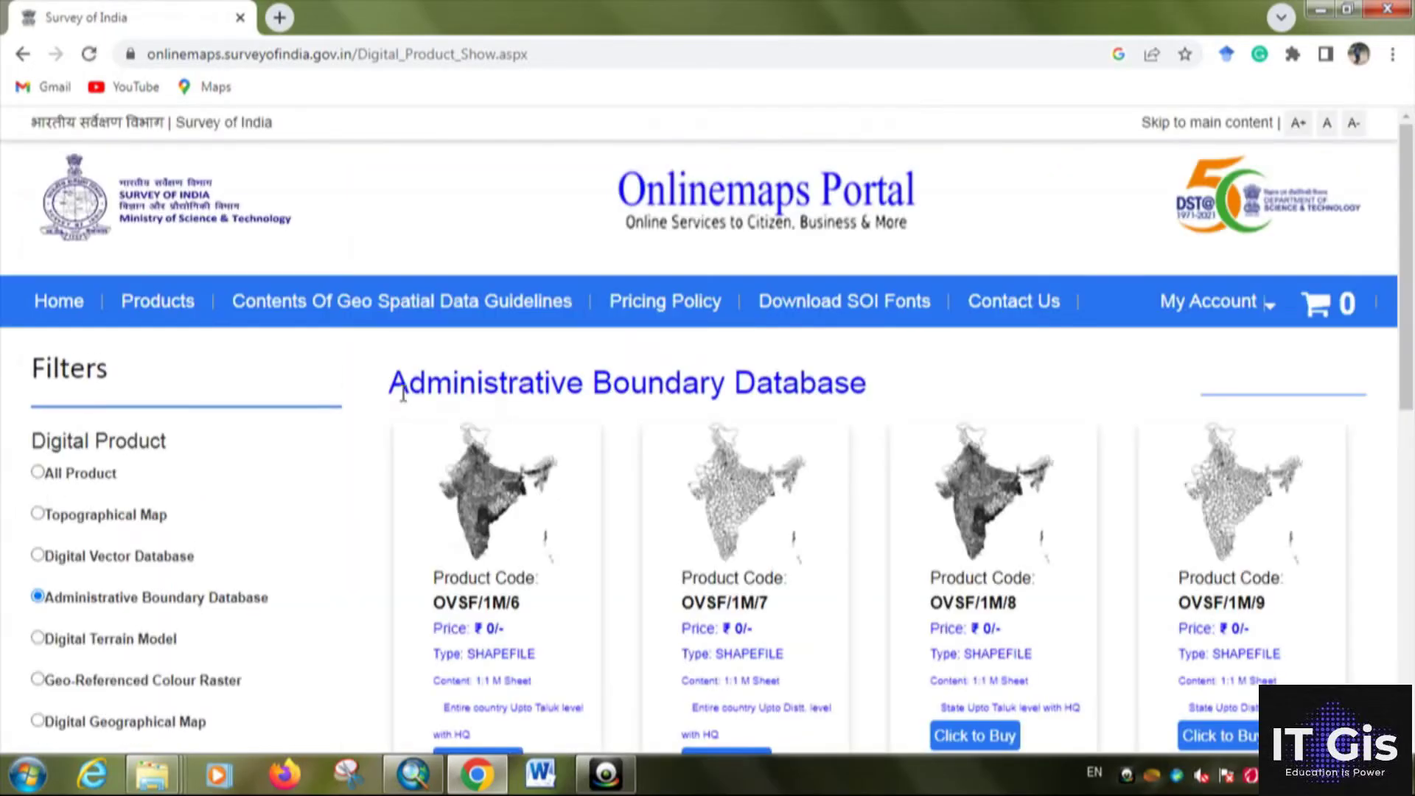
{"action": "scroll", "coordinate": [403, 394], "scroll_direction": "down", "scroll_amount": 3}
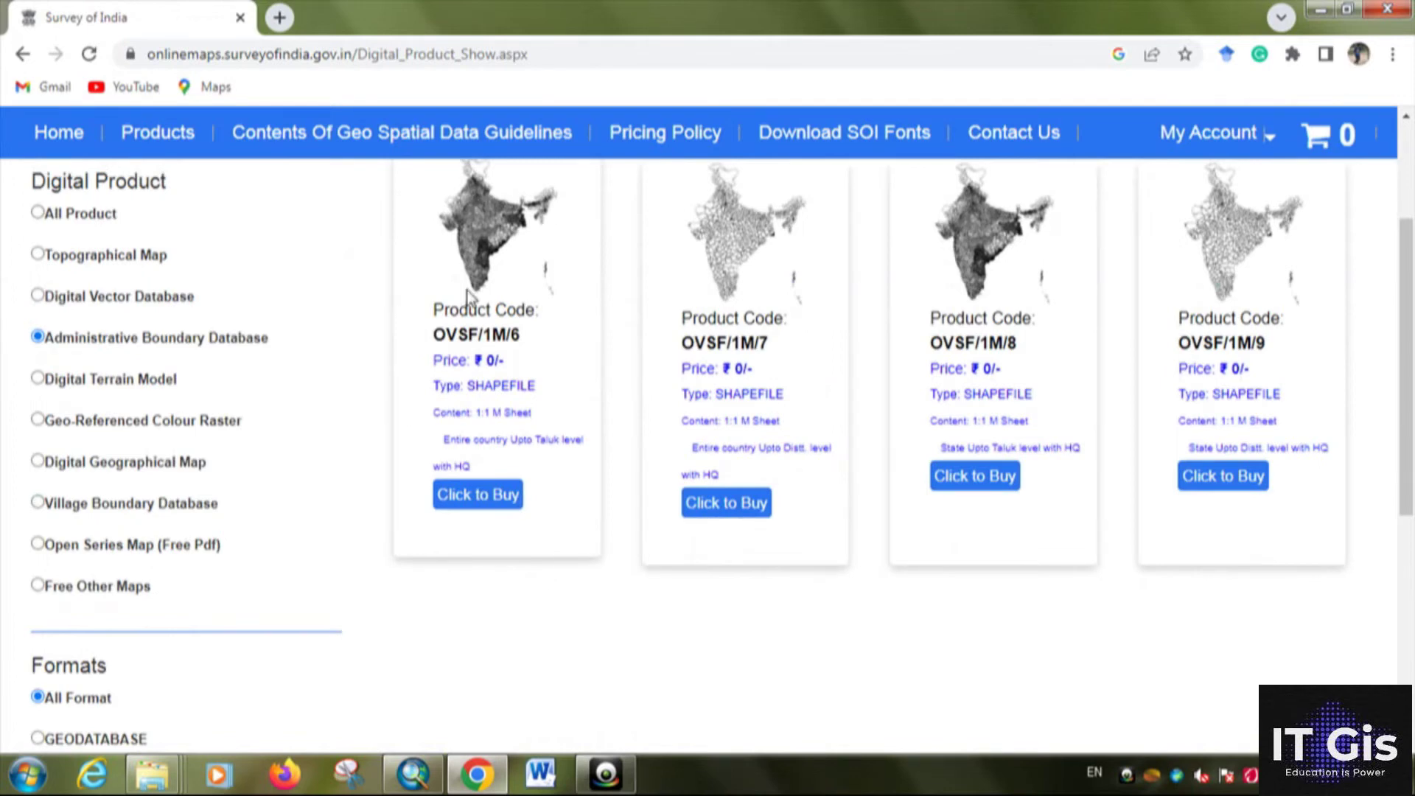
{"action": "scroll", "coordinate": [519, 220], "scroll_direction": "up", "scroll_amount": 1}
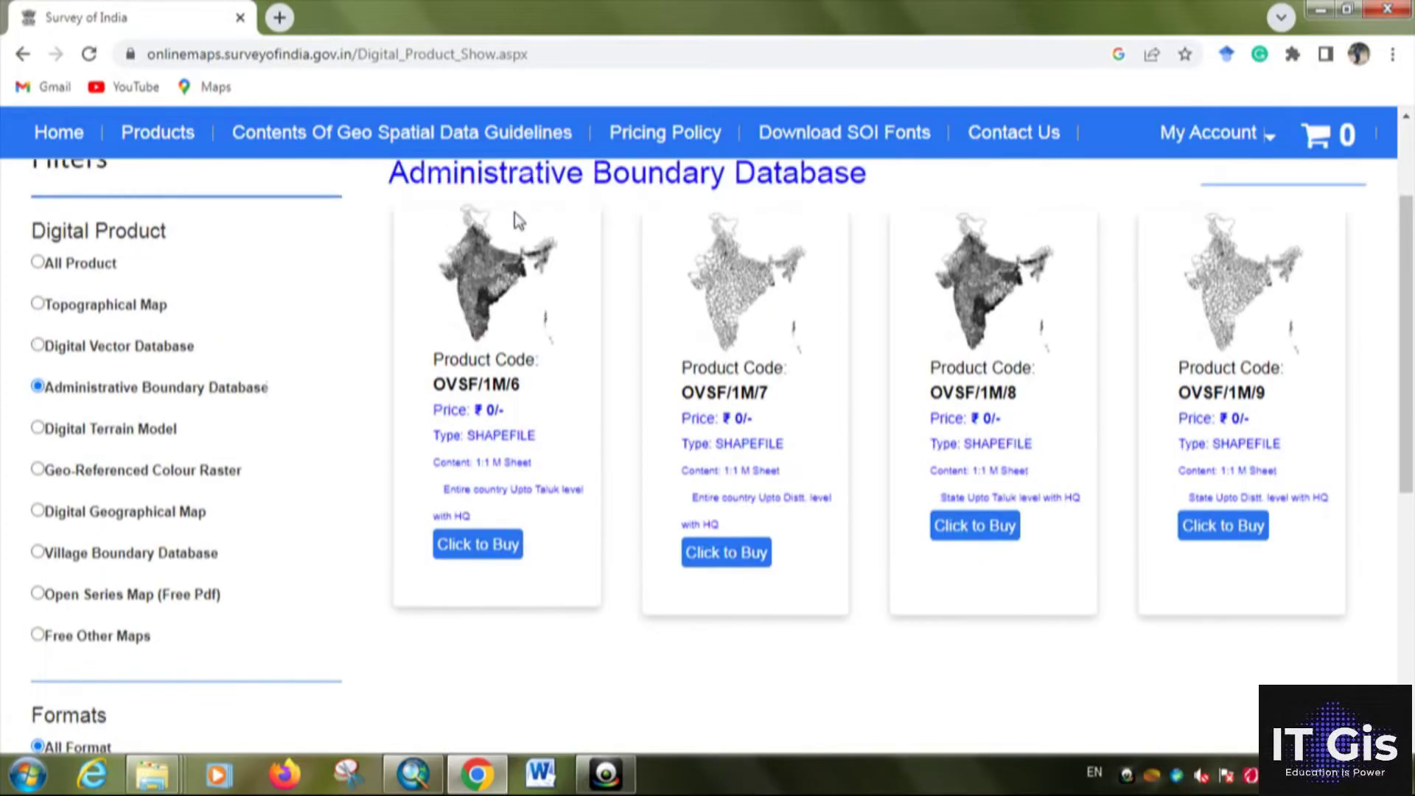
{"action": "scroll", "coordinate": [514, 212], "scroll_direction": "up", "scroll_amount": 2}
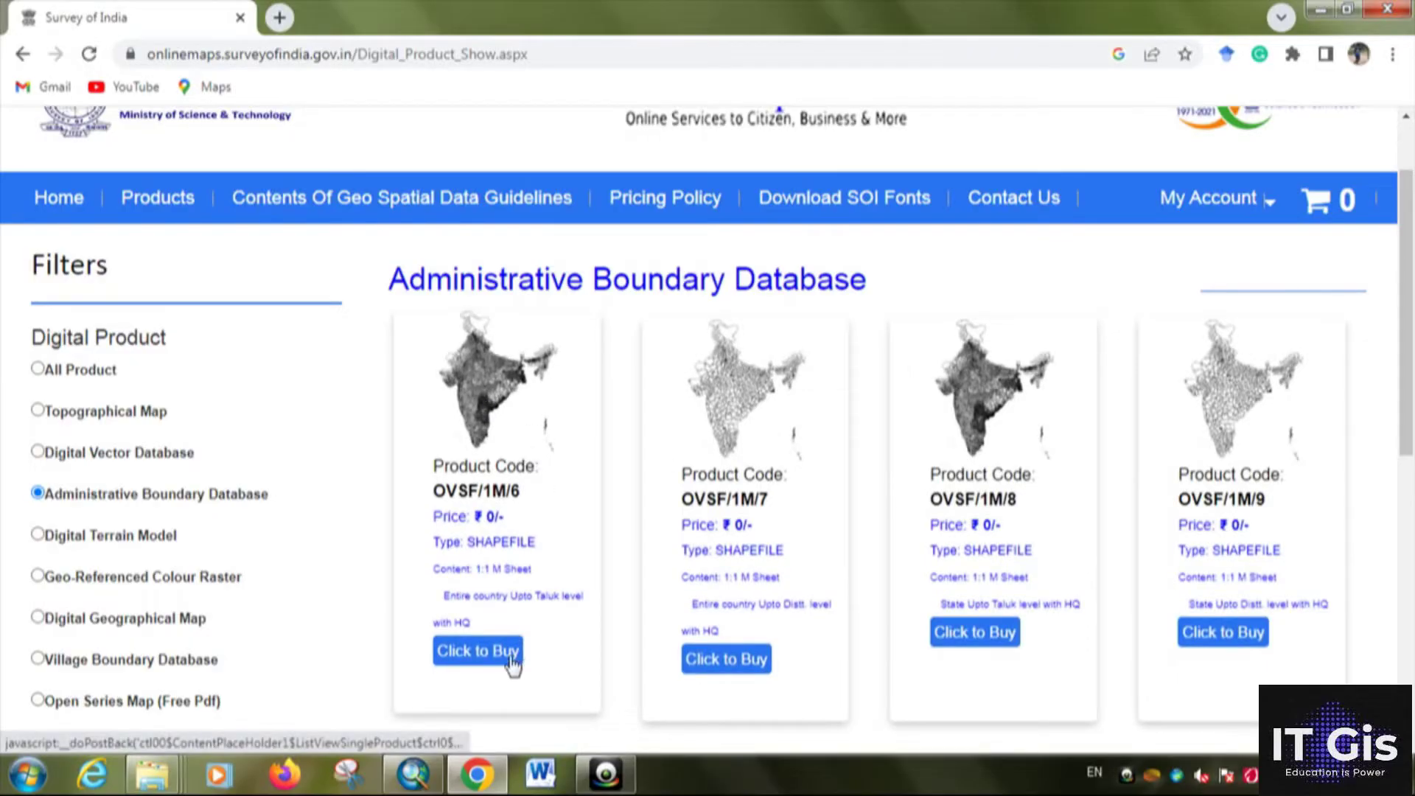
Add product OVSF/1M/7, the entire-country district-level boundary shapefile, to the cart and view the cart
{"action": "left_click", "coordinate": [729, 653]}
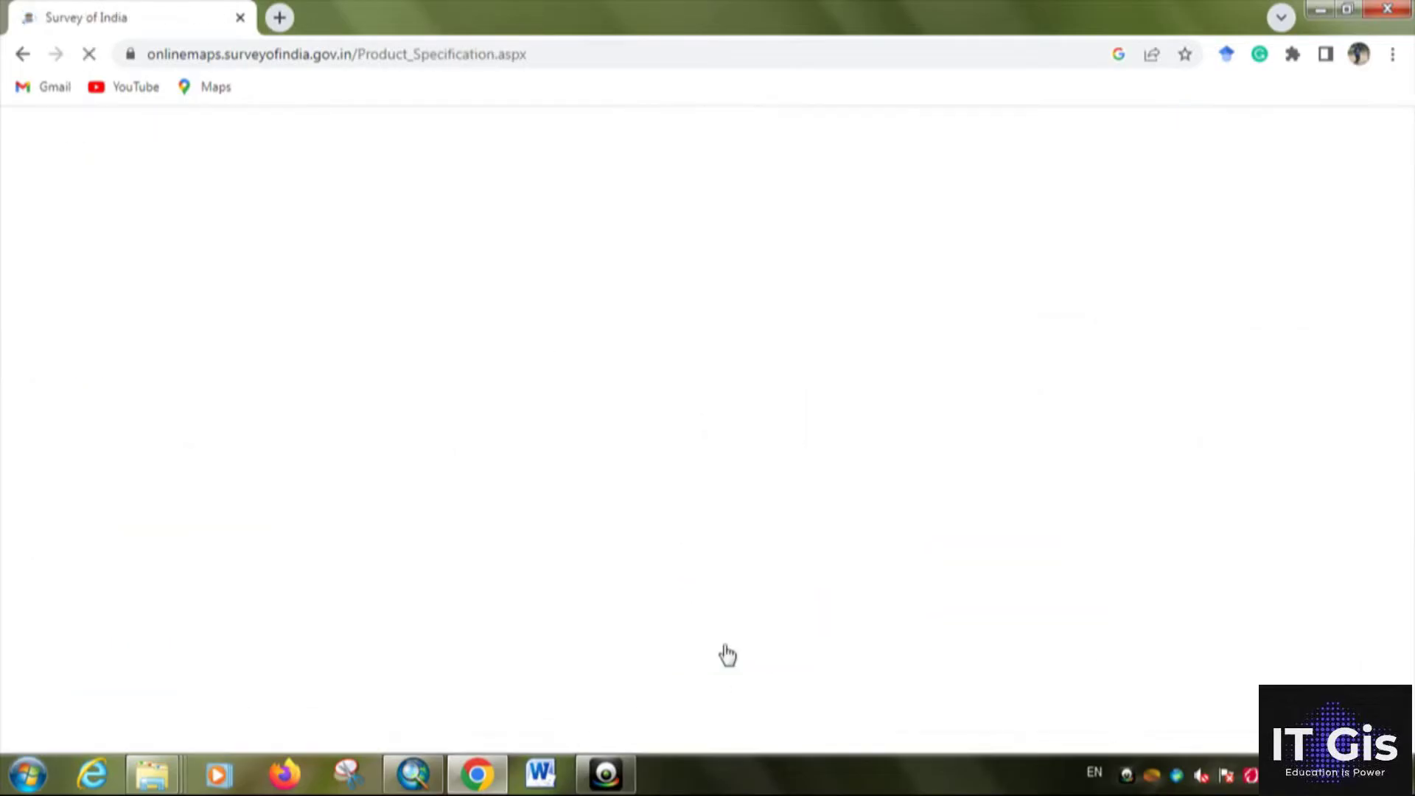
{"action": "scroll", "coordinate": [616, 490], "scroll_direction": "down", "scroll_amount": 1}
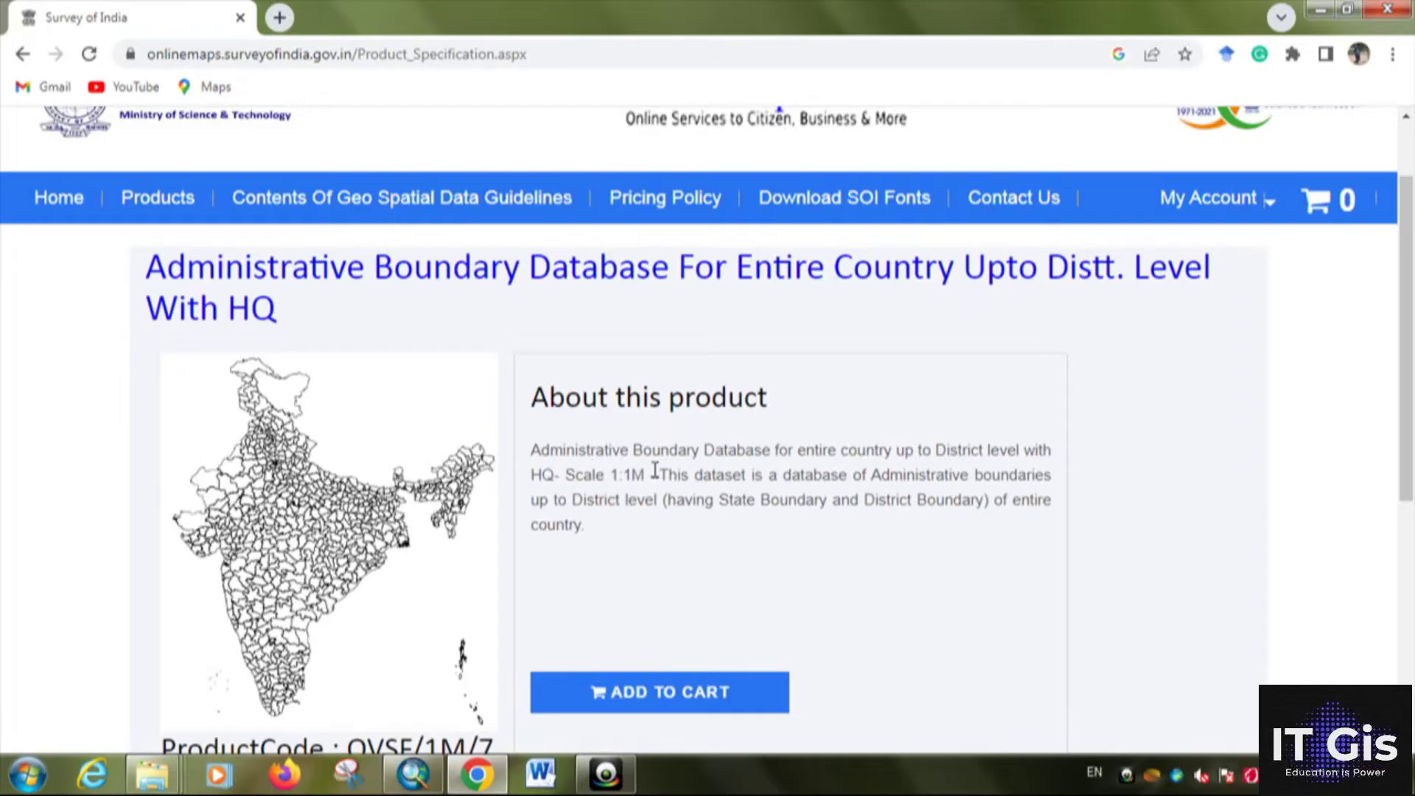
{"action": "scroll", "coordinate": [651, 493], "scroll_direction": "down", "scroll_amount": 2}
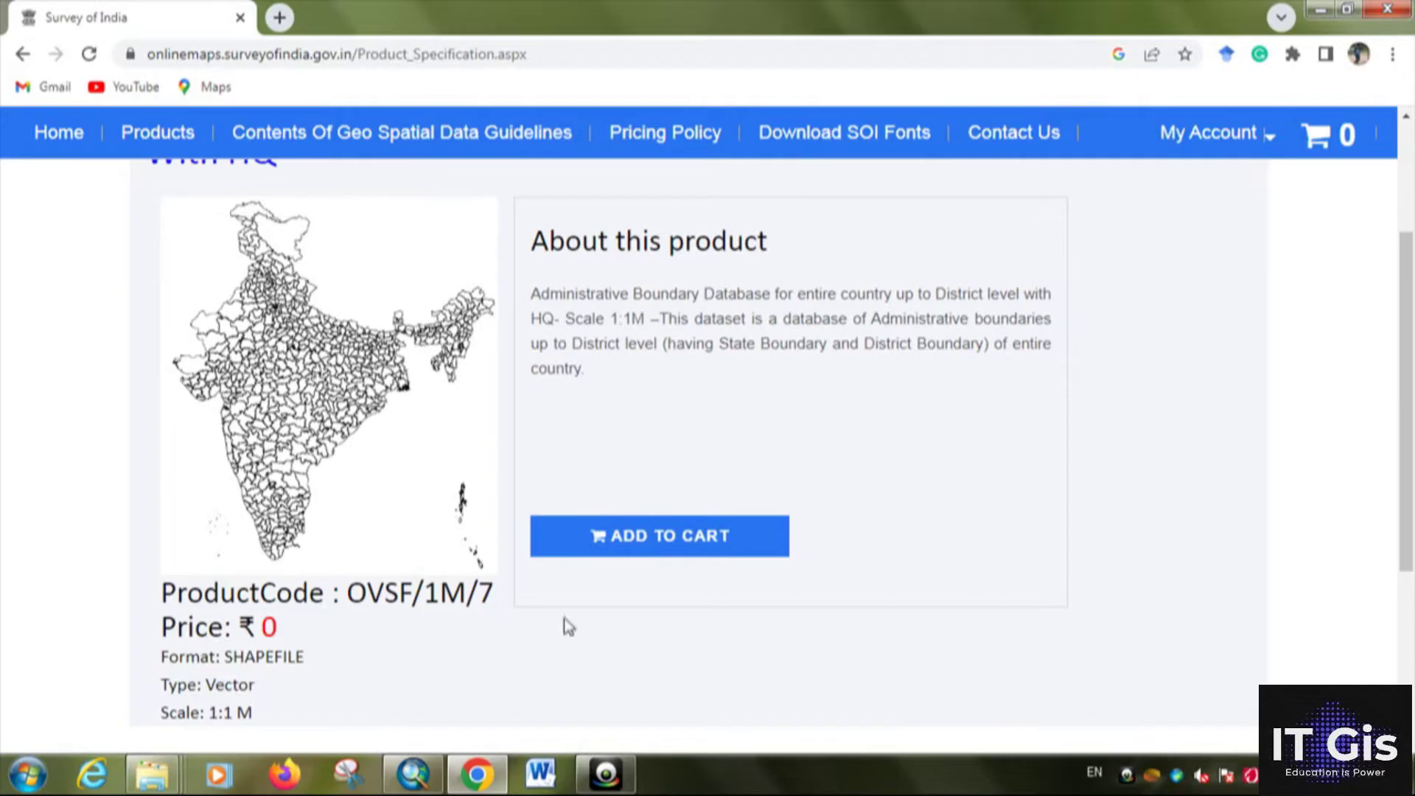
{"action": "left_click", "coordinate": [667, 541]}
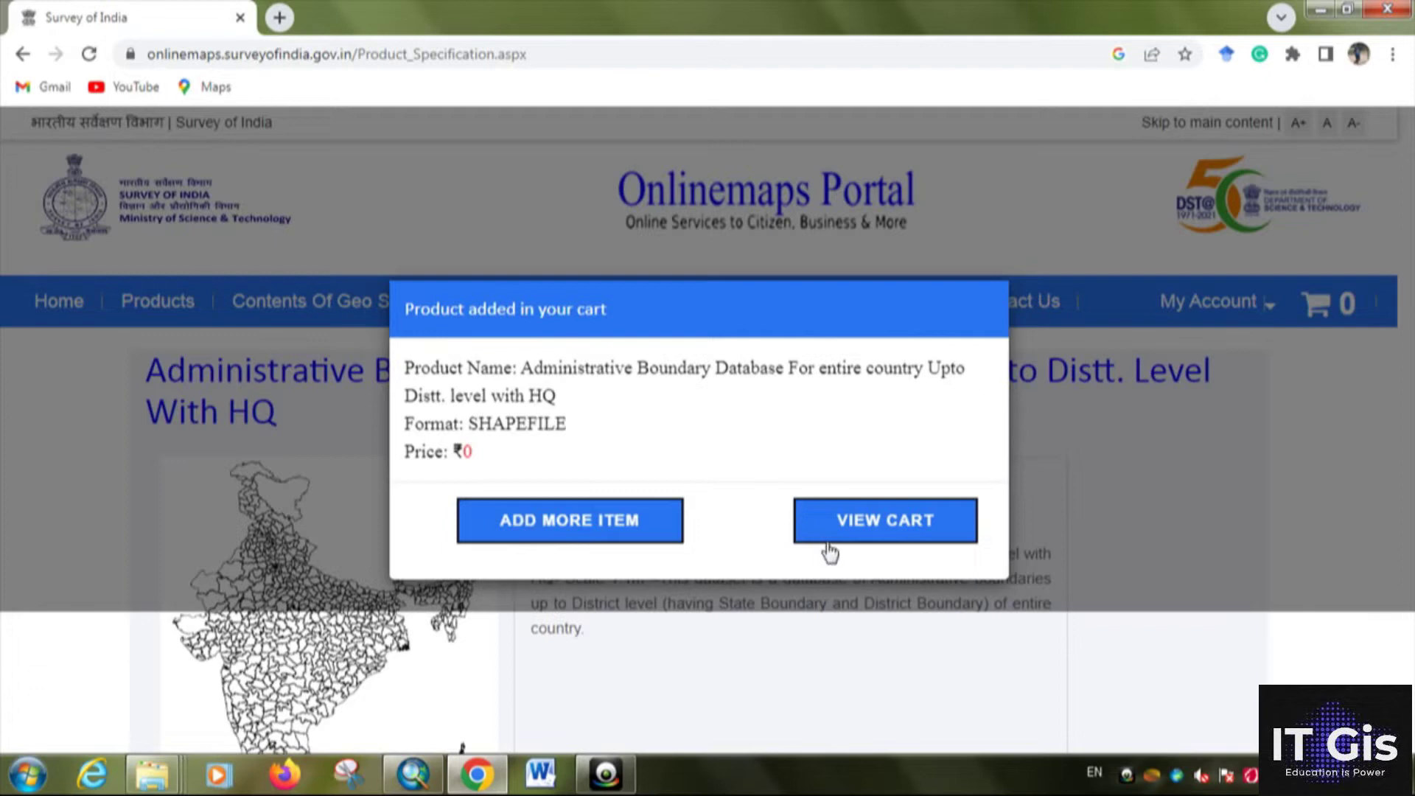
{"action": "left_click", "coordinate": [886, 533]}
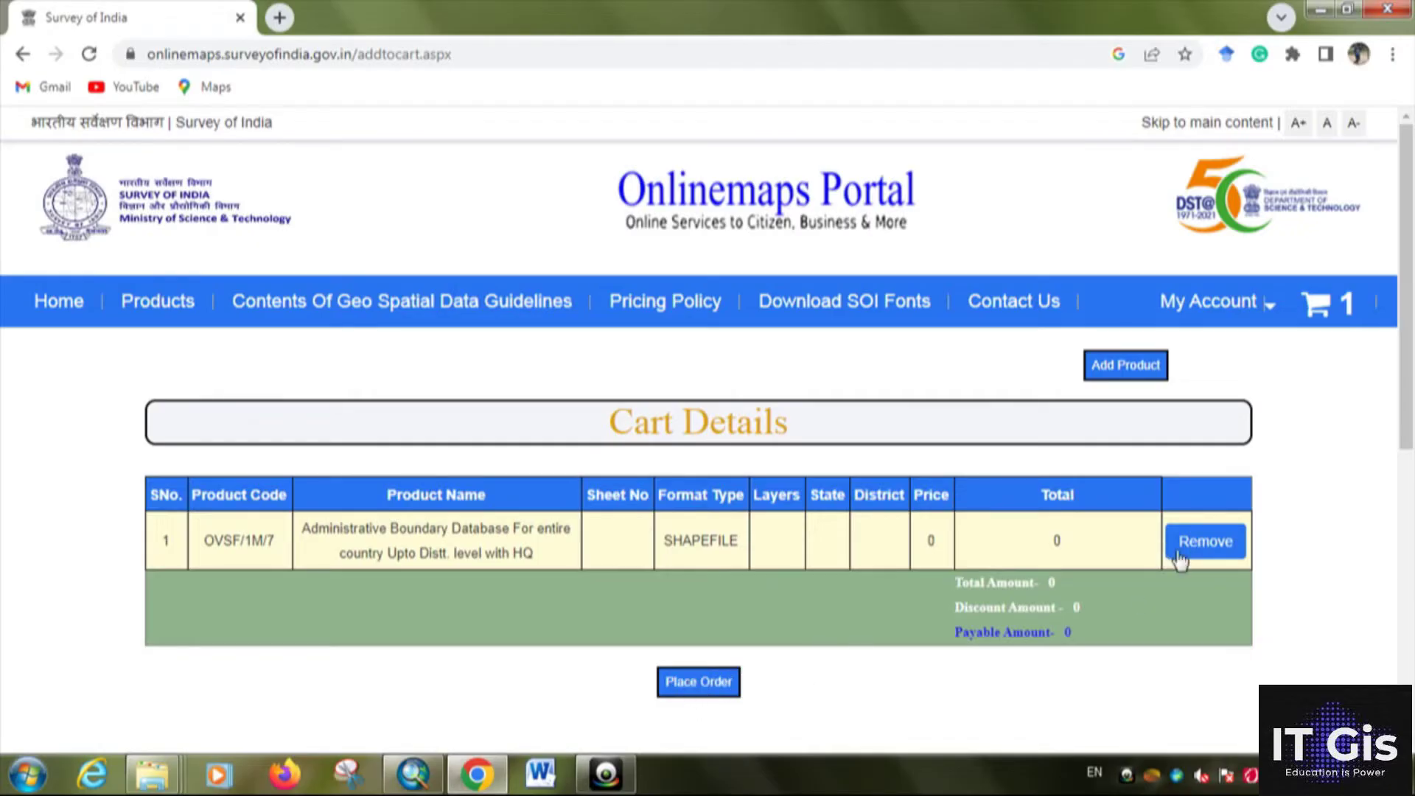
Place the order, agreeing to the terms and conditions, and proceed to its product download page
{"action": "left_click", "coordinate": [682, 686]}
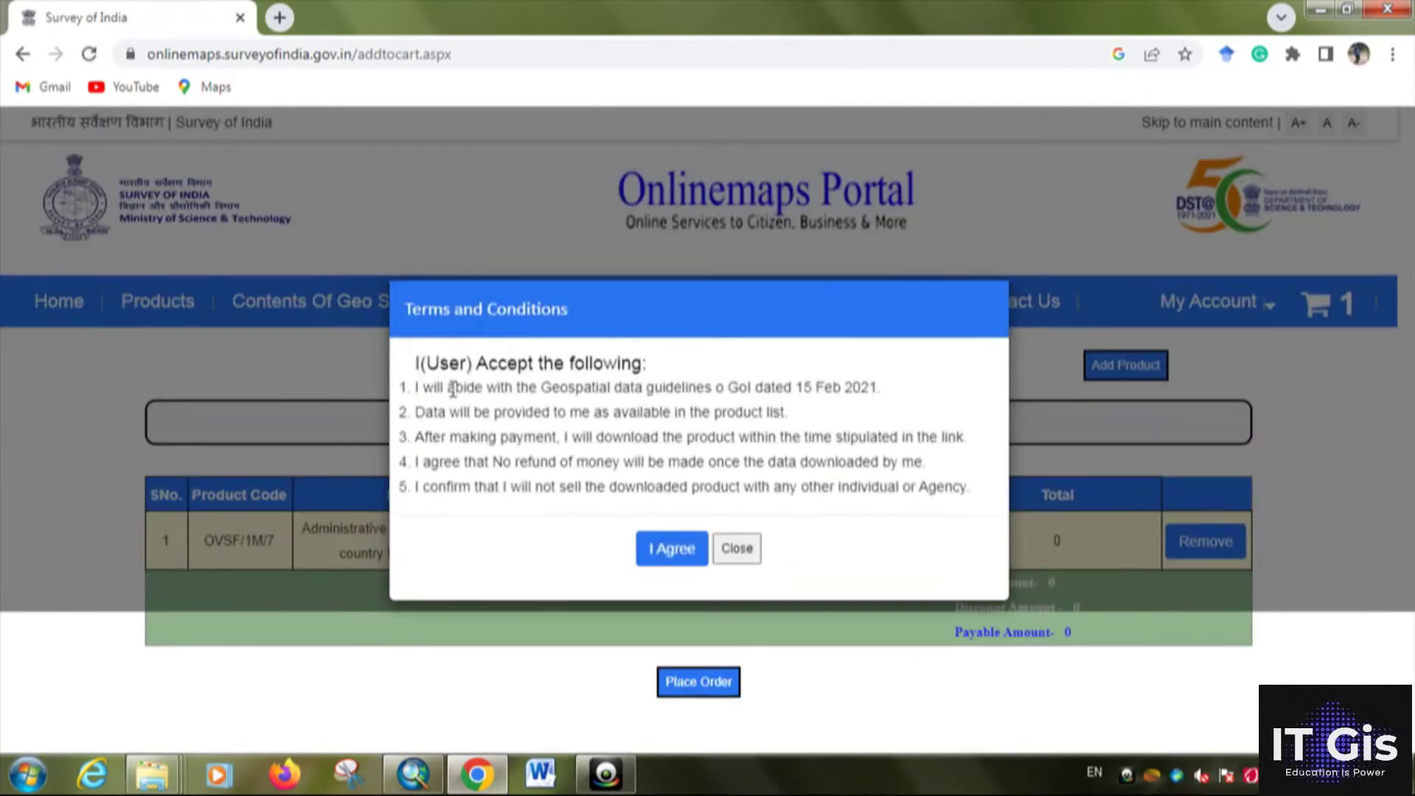
{"action": "left_click", "coordinate": [672, 551]}
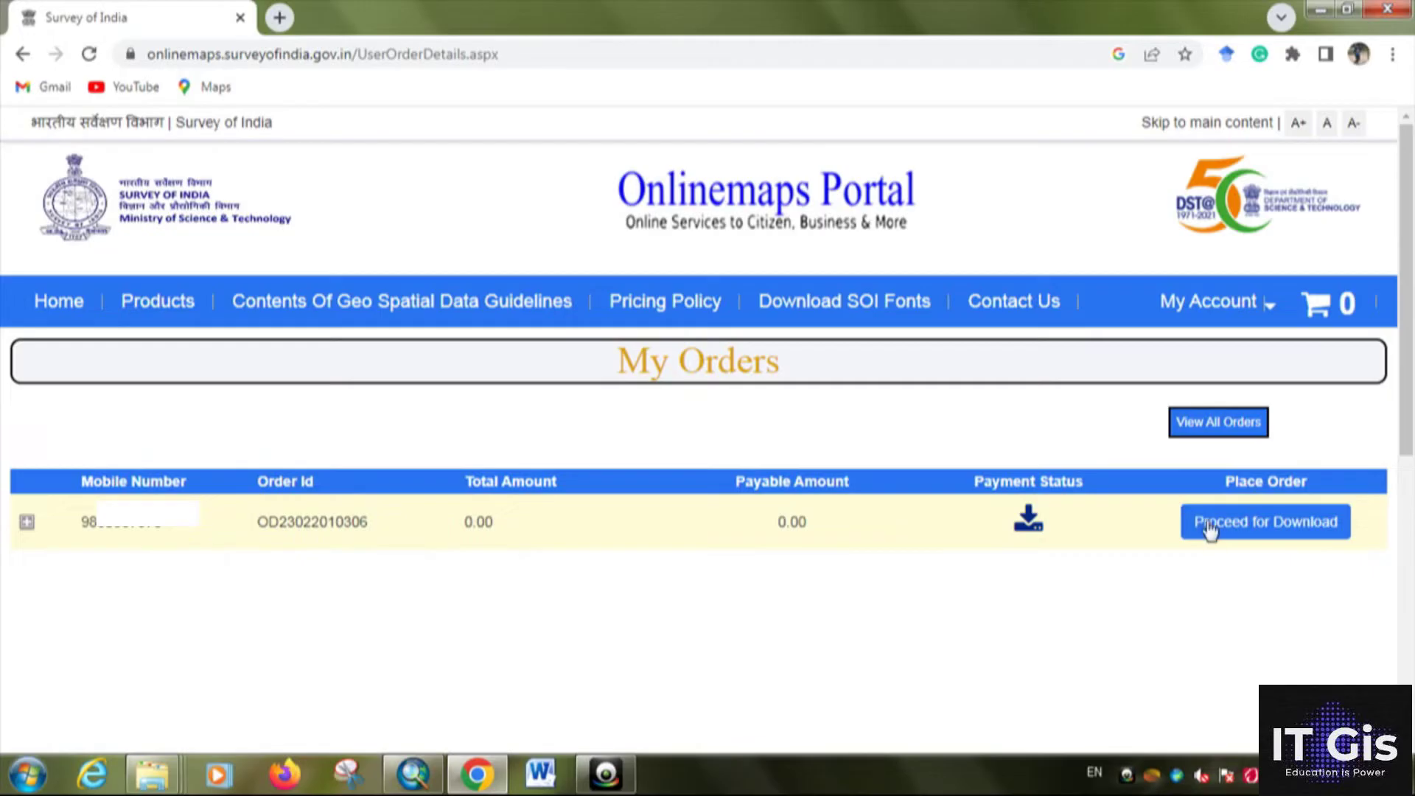
{"action": "left_click", "coordinate": [1280, 541]}
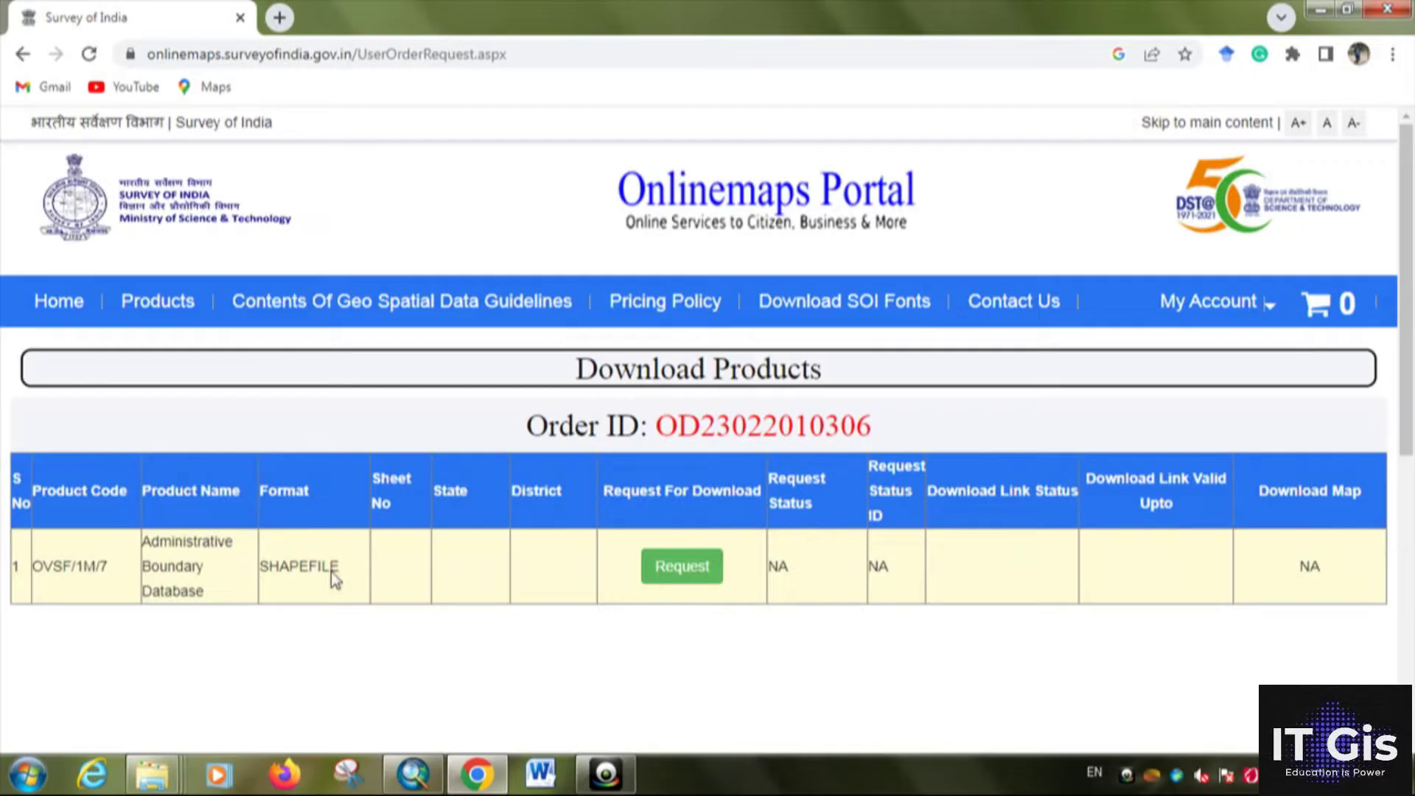
Request the Administrative Boundary Database shapefile product, generate its download link and download it
{"action": "left_click", "coordinate": [691, 578]}
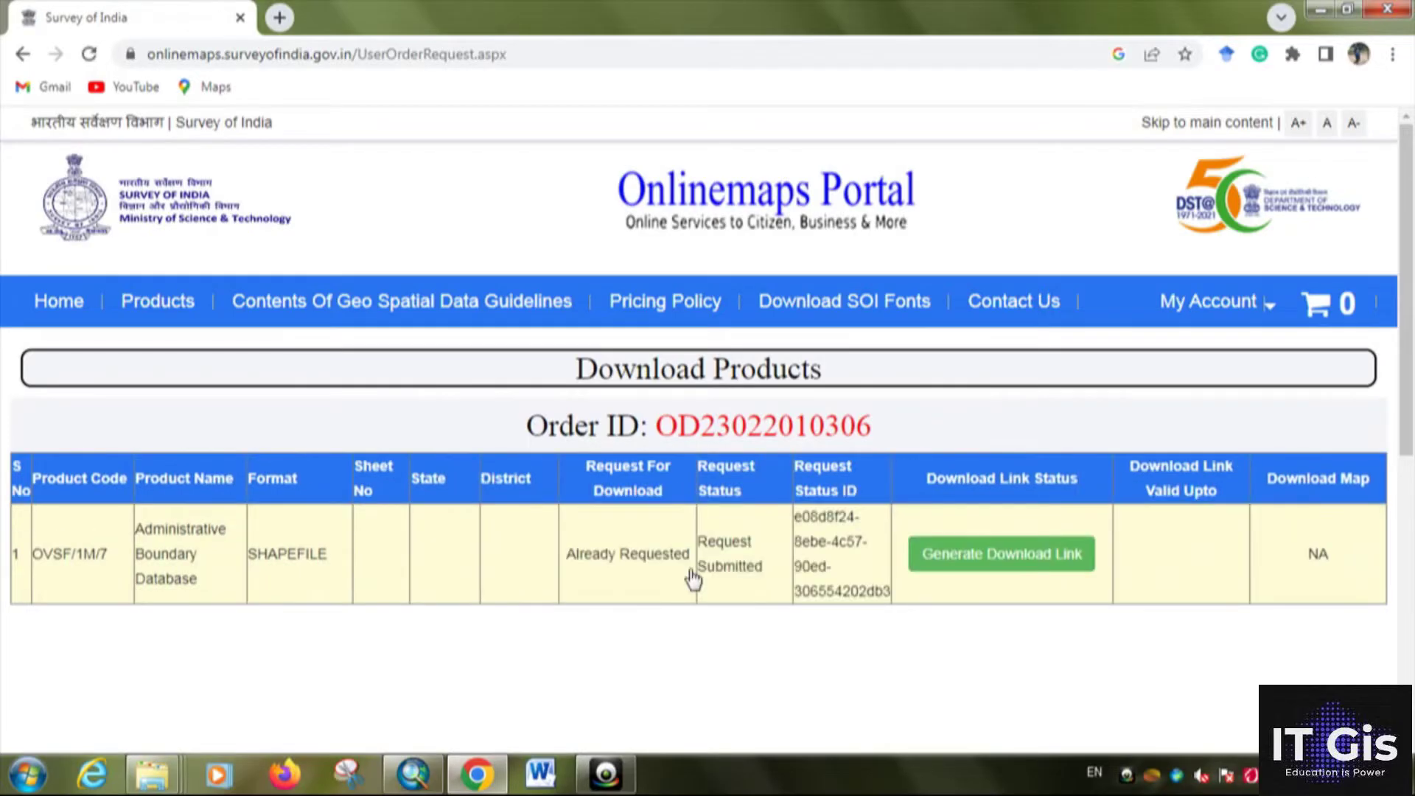
{"action": "left_click", "coordinate": [964, 567]}
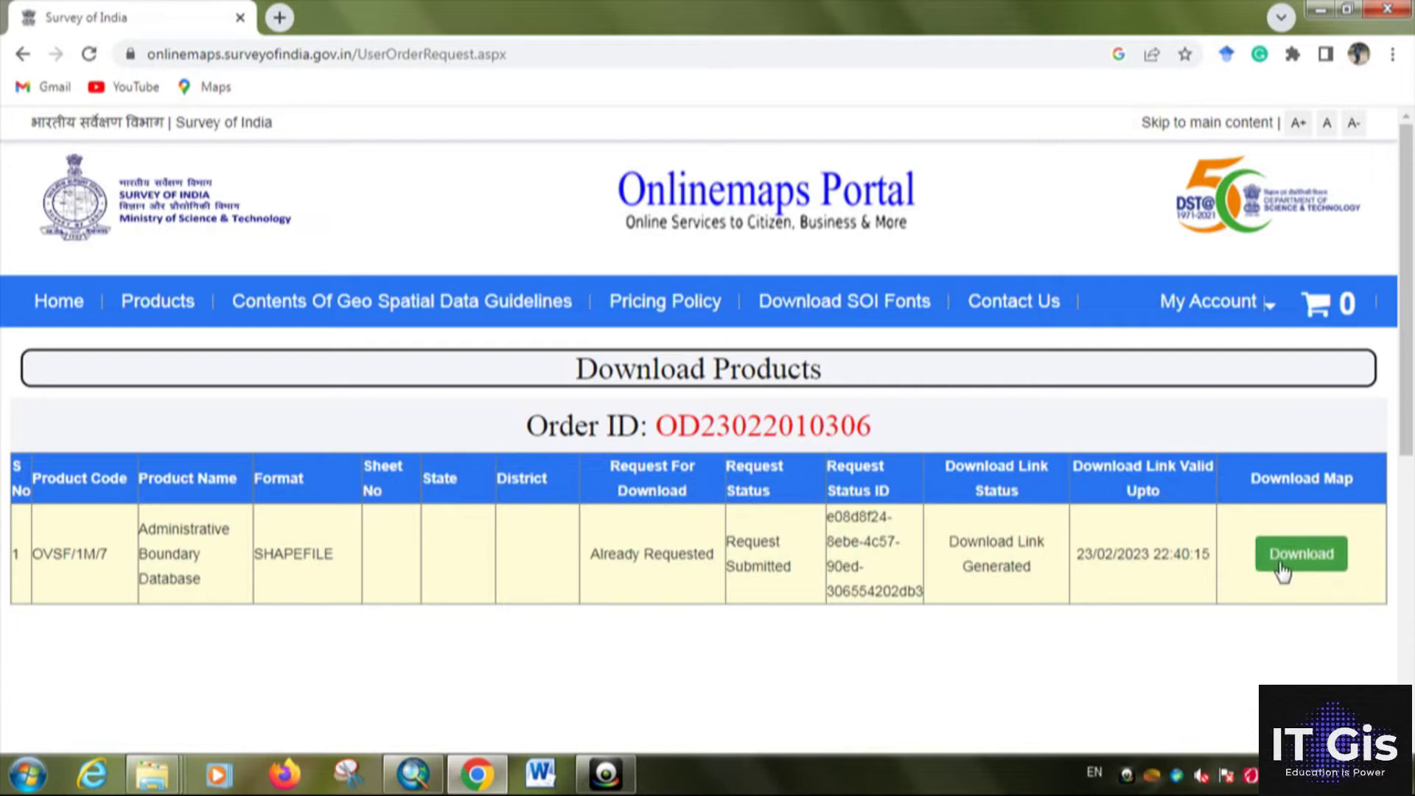
{"action": "left_click", "coordinate": [1281, 569]}
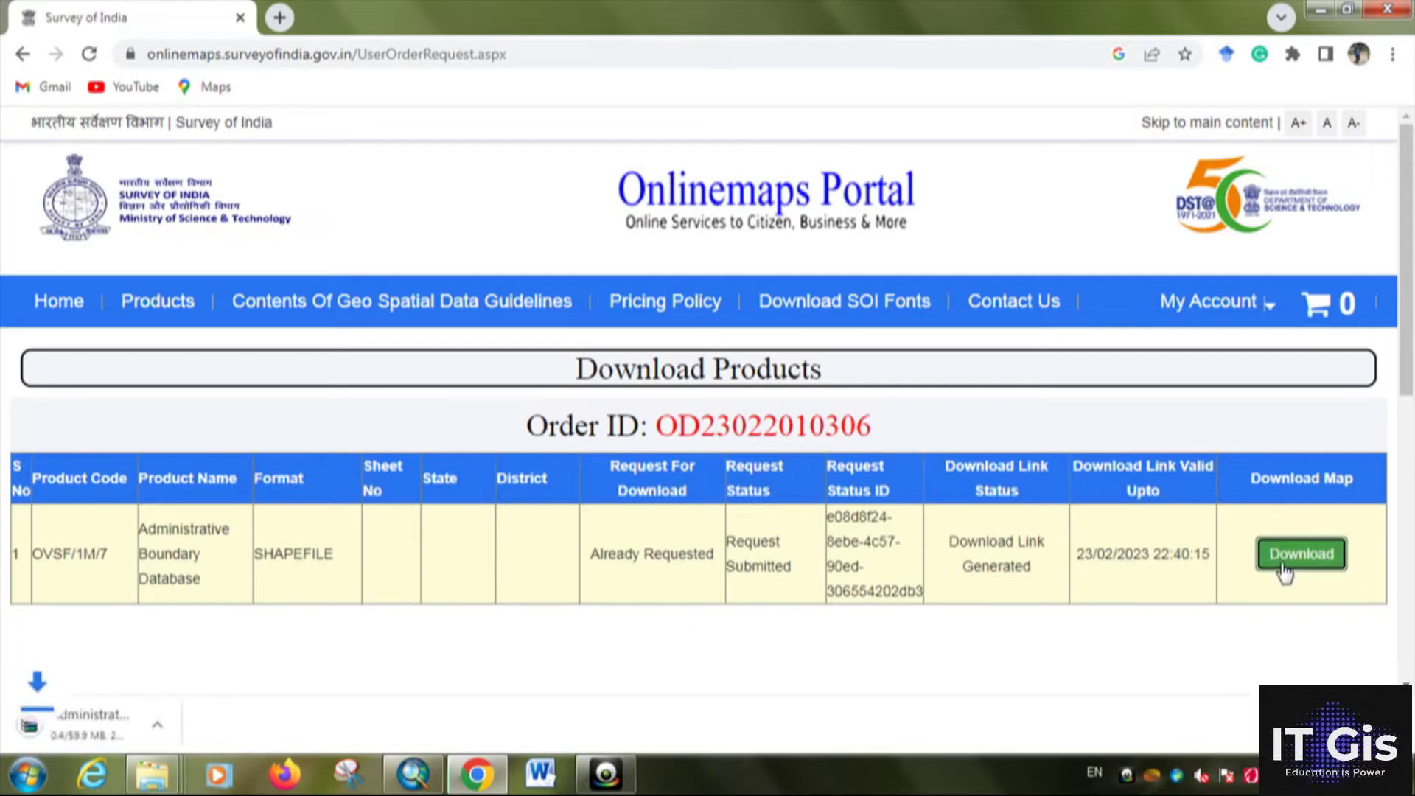
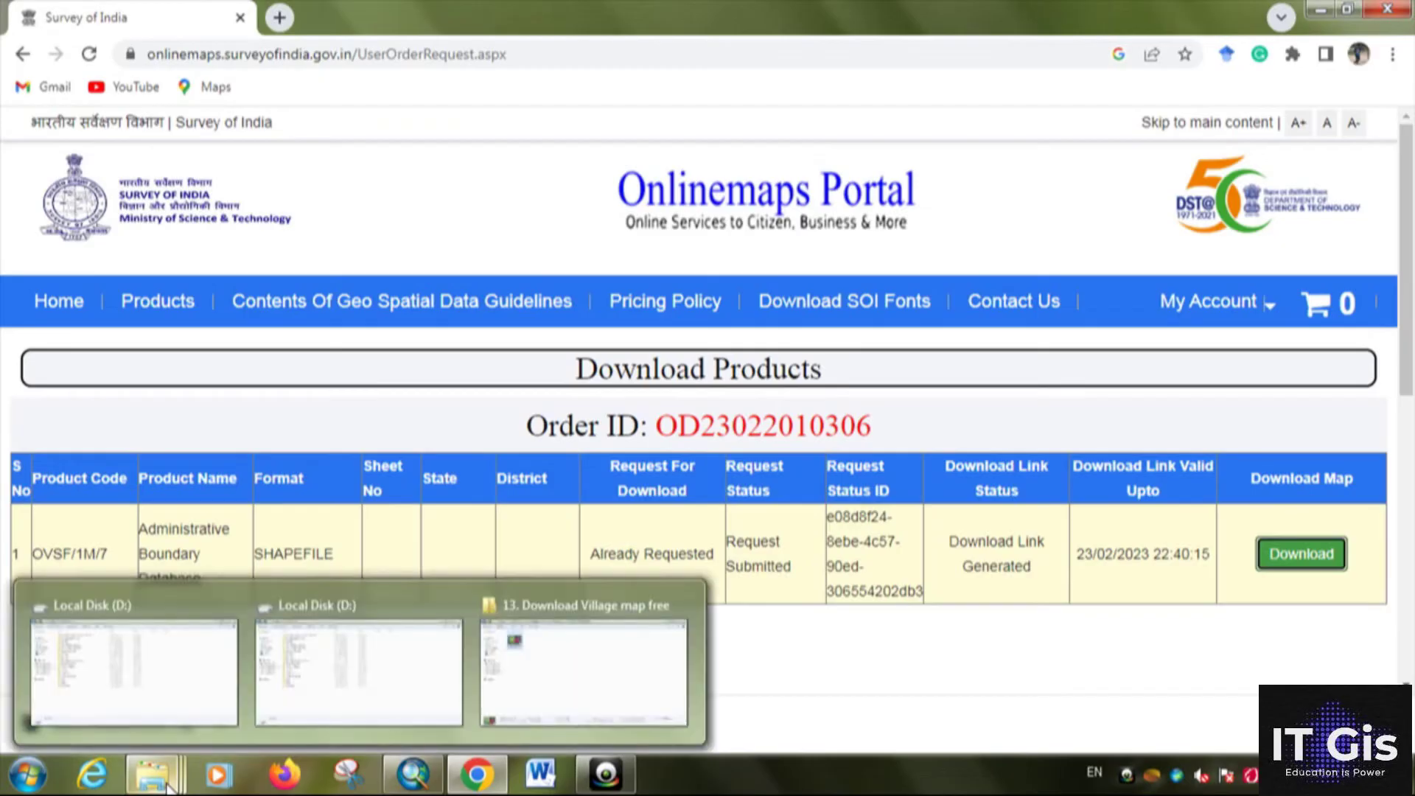
Switch to Windows Explorer, close the spare folder windows and cut the Administrative Boundary Database archive from the New Library downloads
{"action": "left_click", "coordinate": [231, 609]}
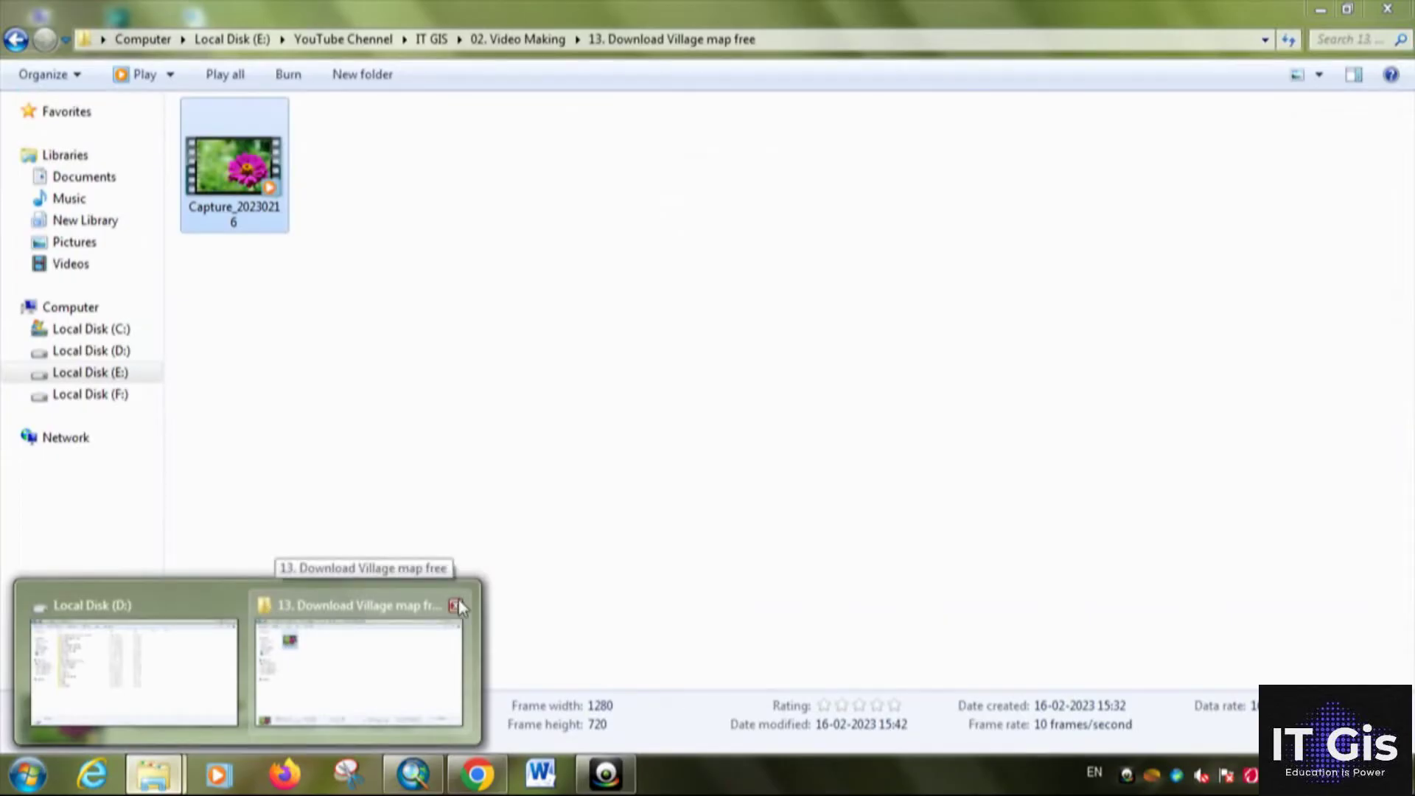
{"action": "left_click", "coordinate": [456, 605]}
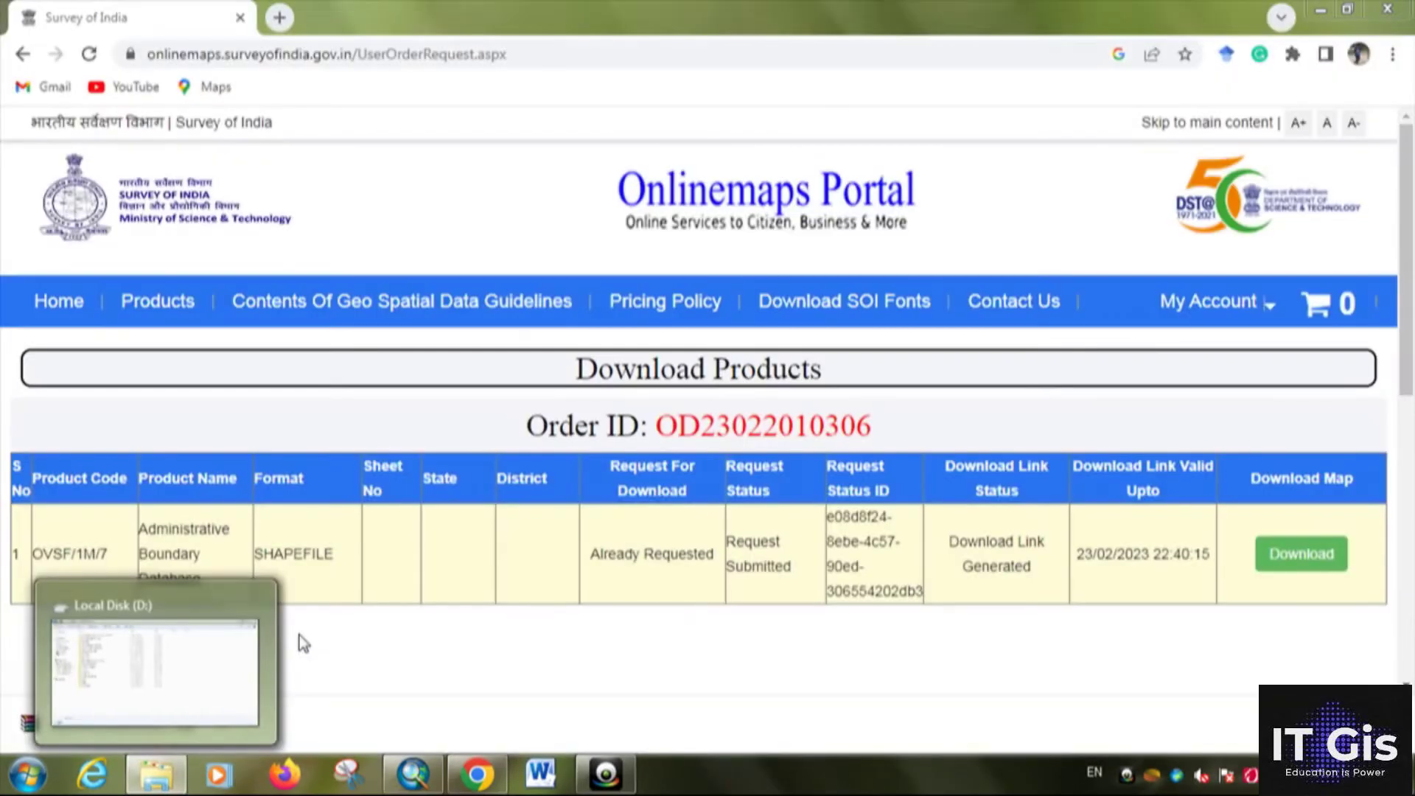
{"action": "left_click", "coordinate": [237, 654]}
{"action": "left_click", "coordinate": [100, 221]}
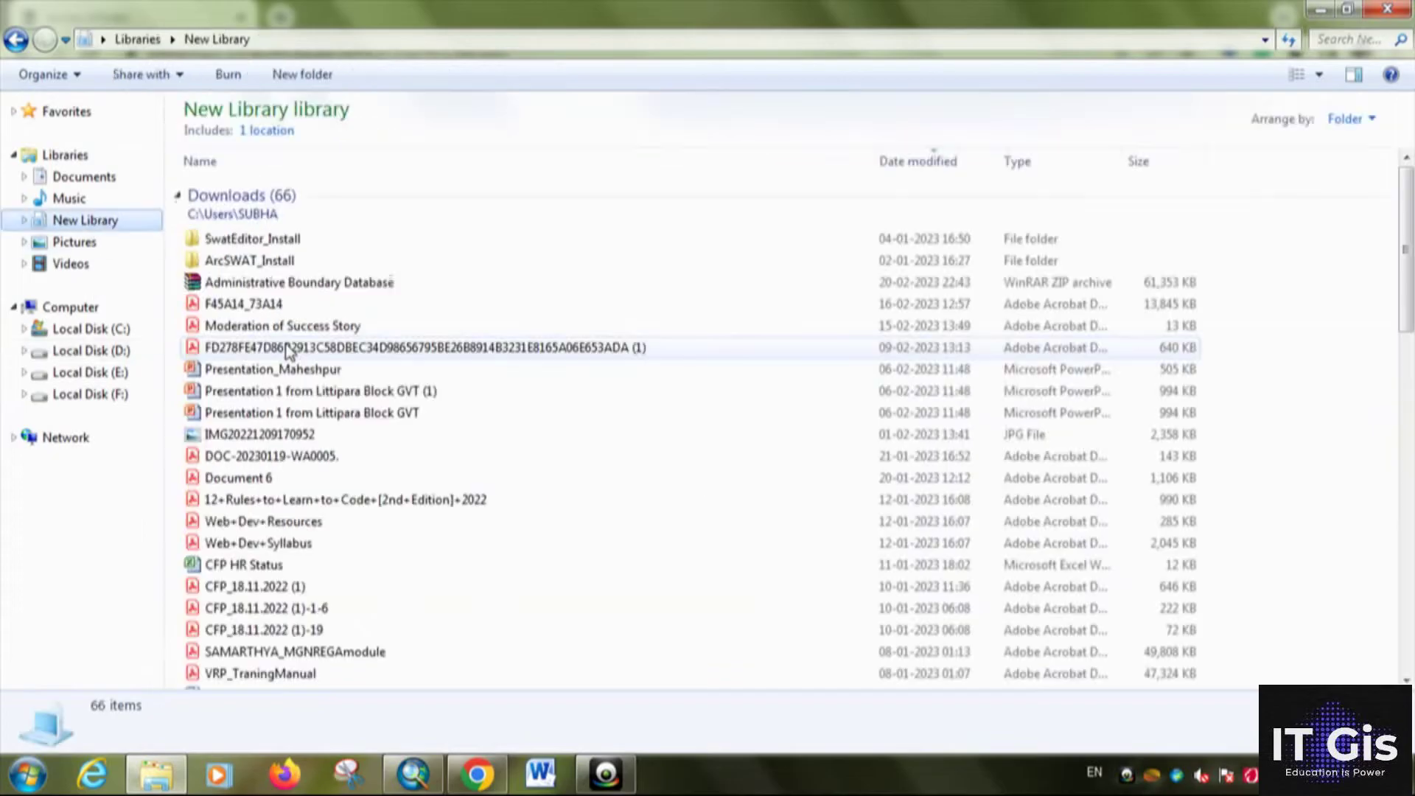
{"action": "left_click", "coordinate": [315, 287]}
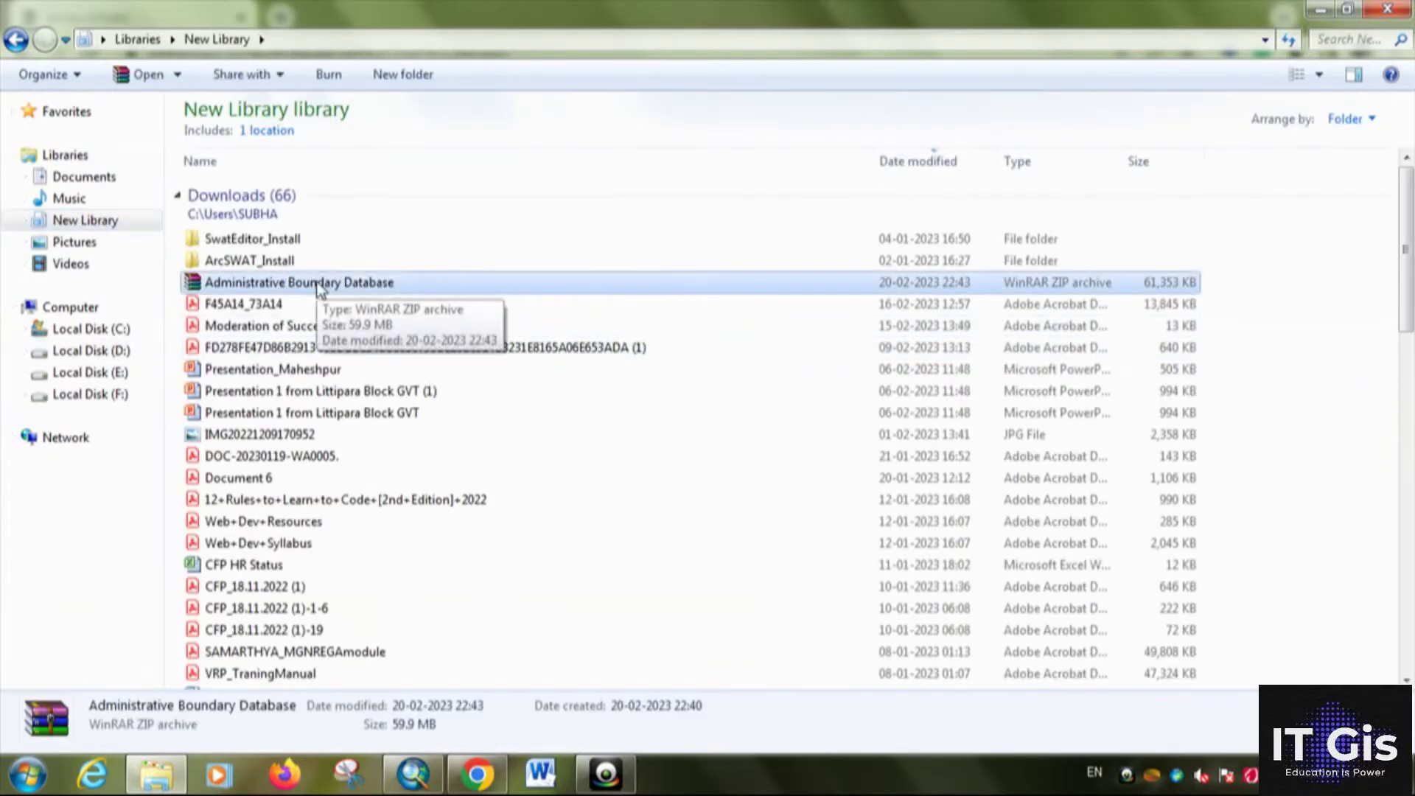
{"action": "right_click", "coordinate": [318, 285]}
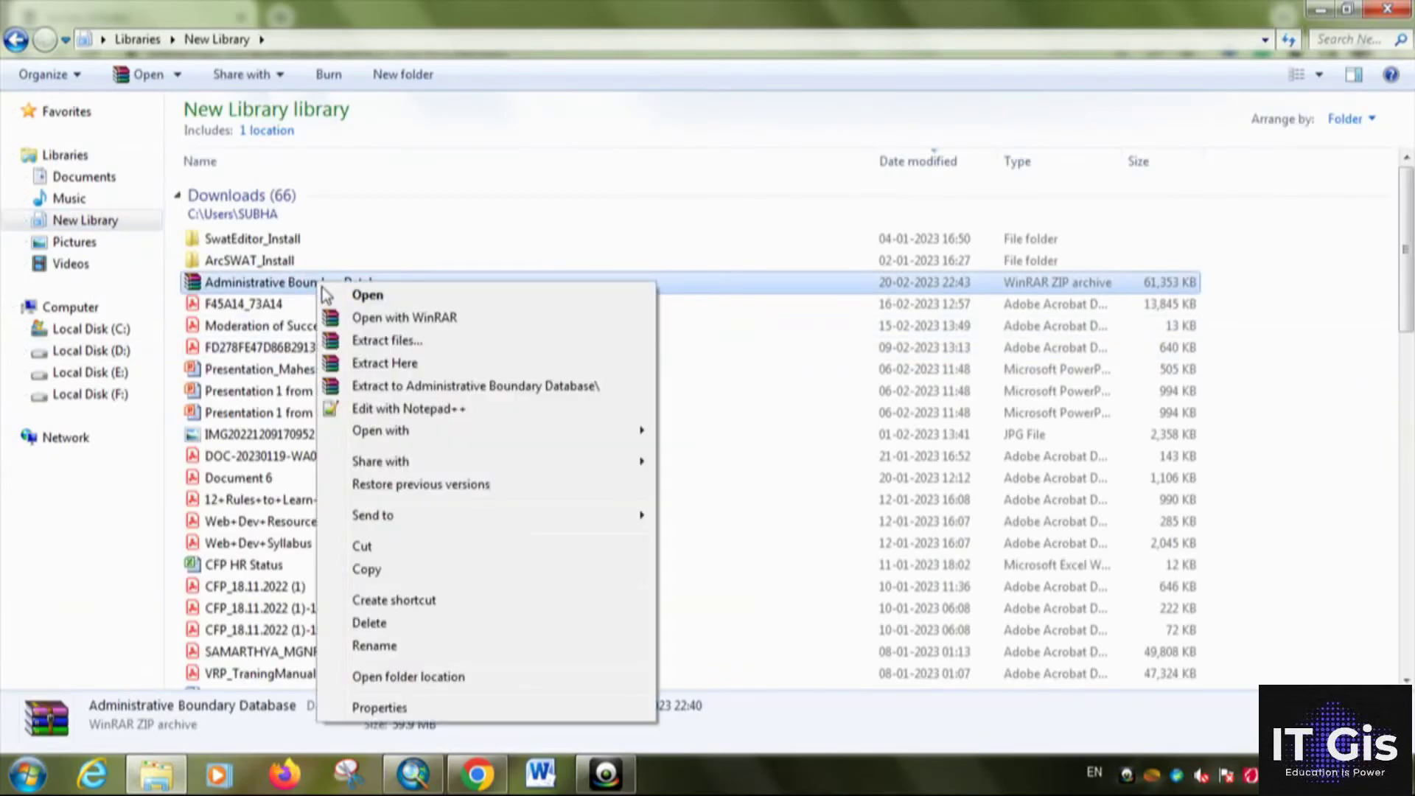
{"action": "left_click", "coordinate": [393, 547]}
Create a folder named "00. administrative data" inside the 07. IT Gis folder on Local Disk (D:)
{"action": "left_click", "coordinate": [118, 351]}
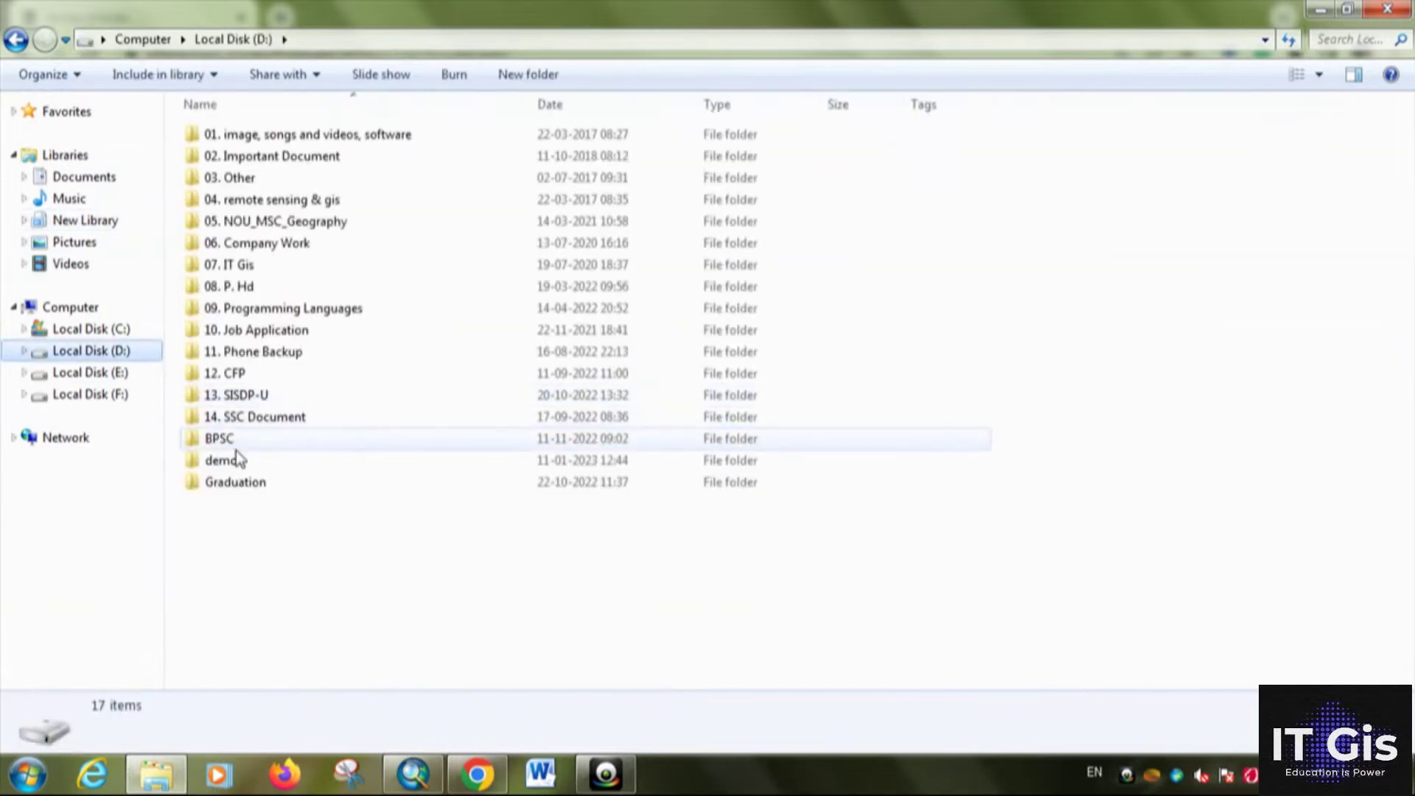
{"action": "double_click", "coordinate": [250, 265]}
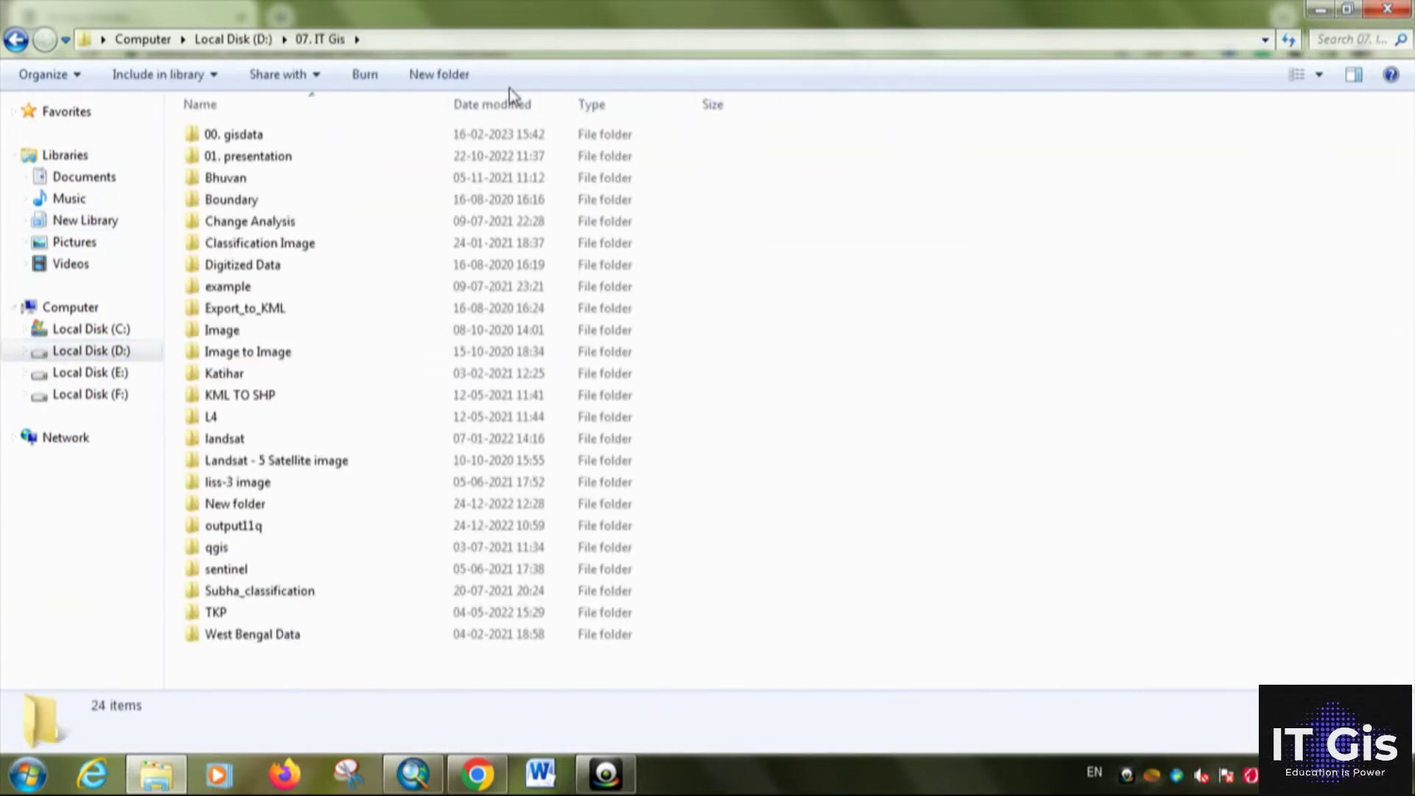
{"action": "left_click", "coordinate": [454, 75]}
{"action": "type", "text": "00"}
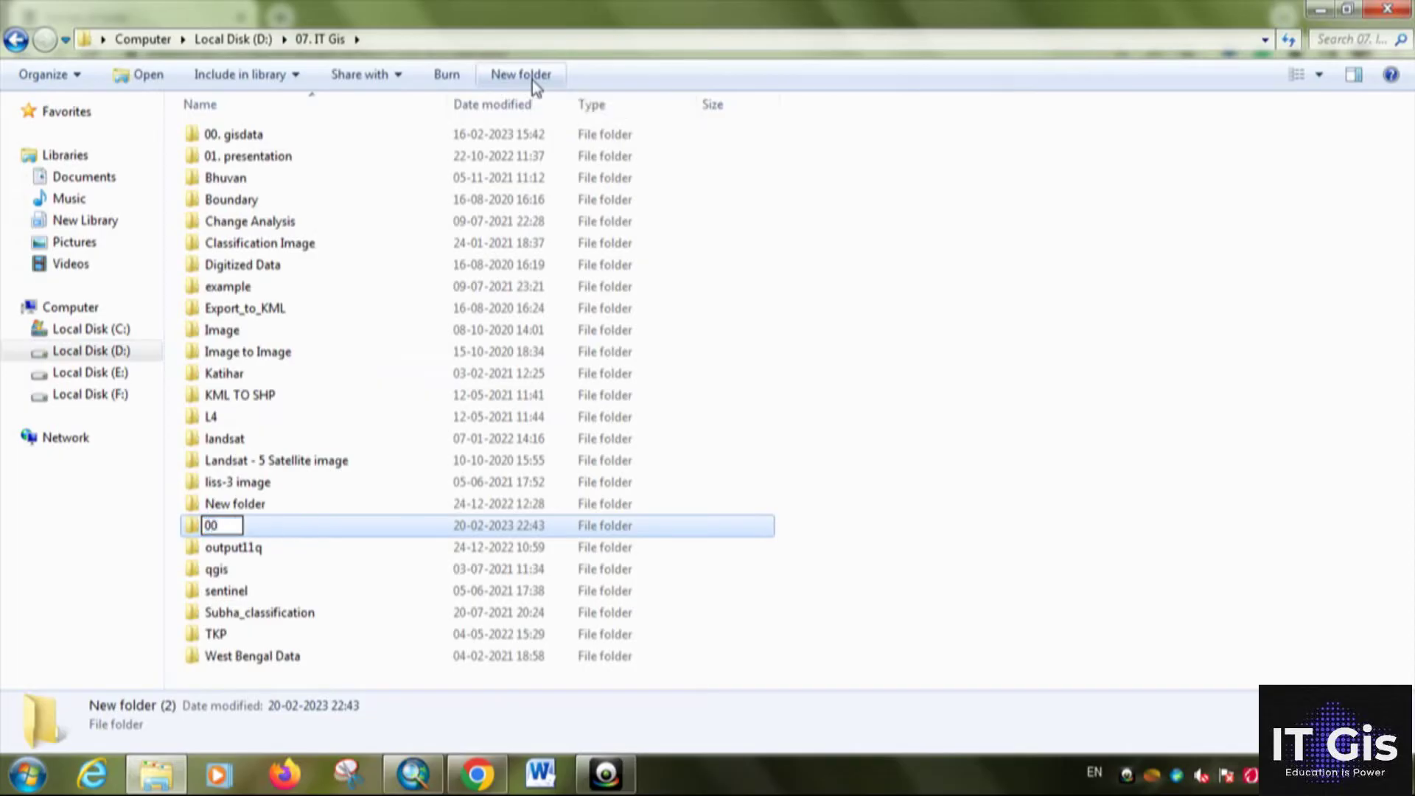
{"action": "type", "text": ". administrative data"}
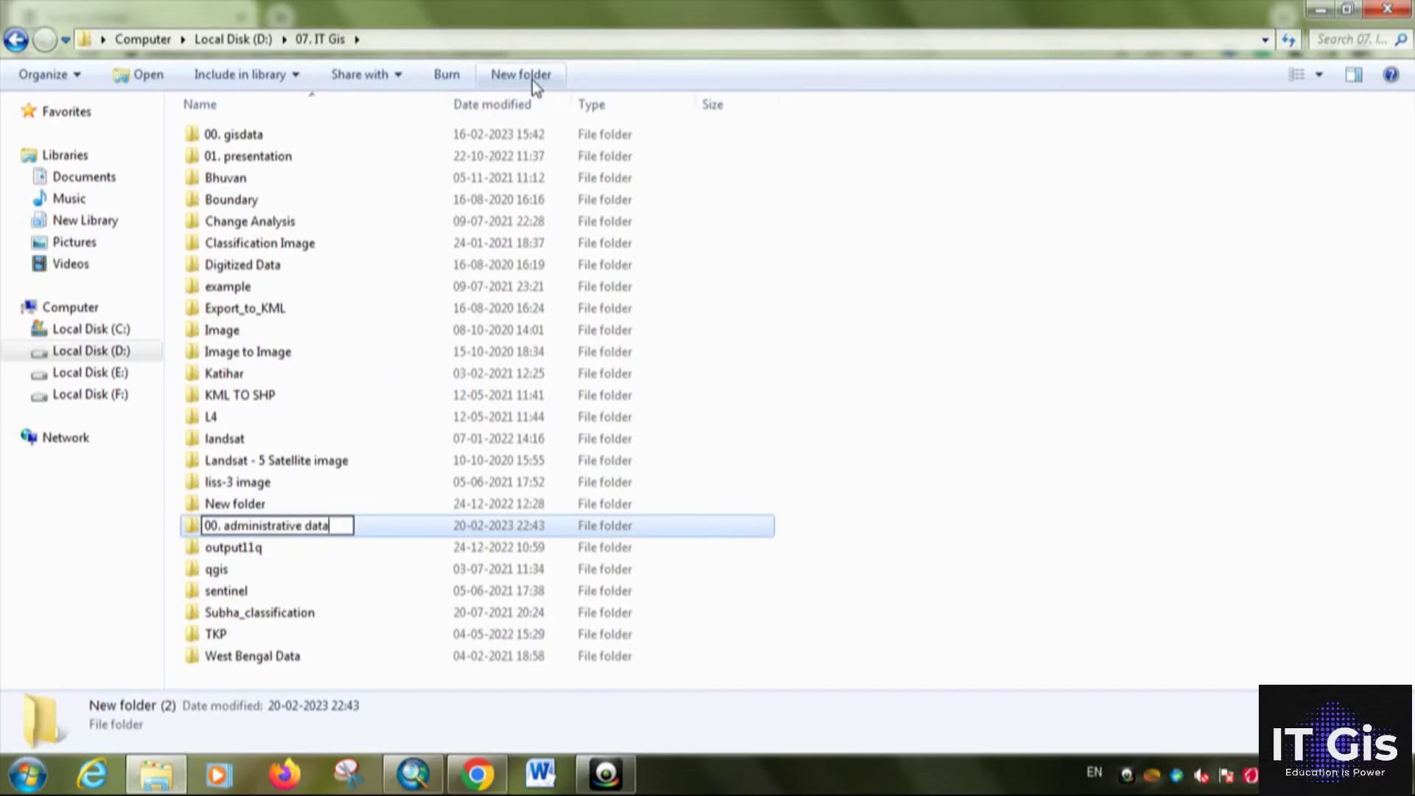
{"action": "key", "text": "Return"}
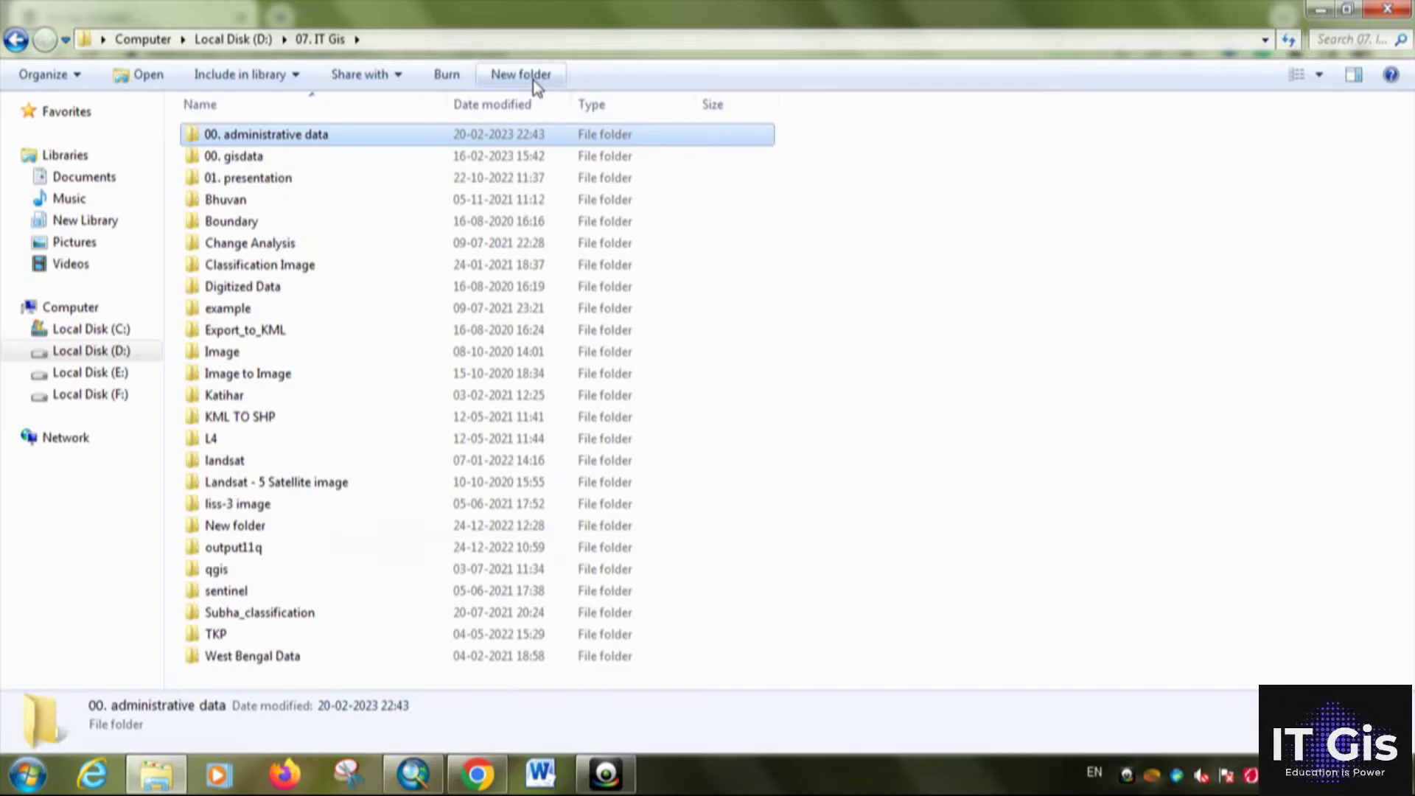
Paste the Administrative Boundary Database archive into the 00. administrative data folder and extract it there
{"action": "double_click", "coordinate": [341, 140]}
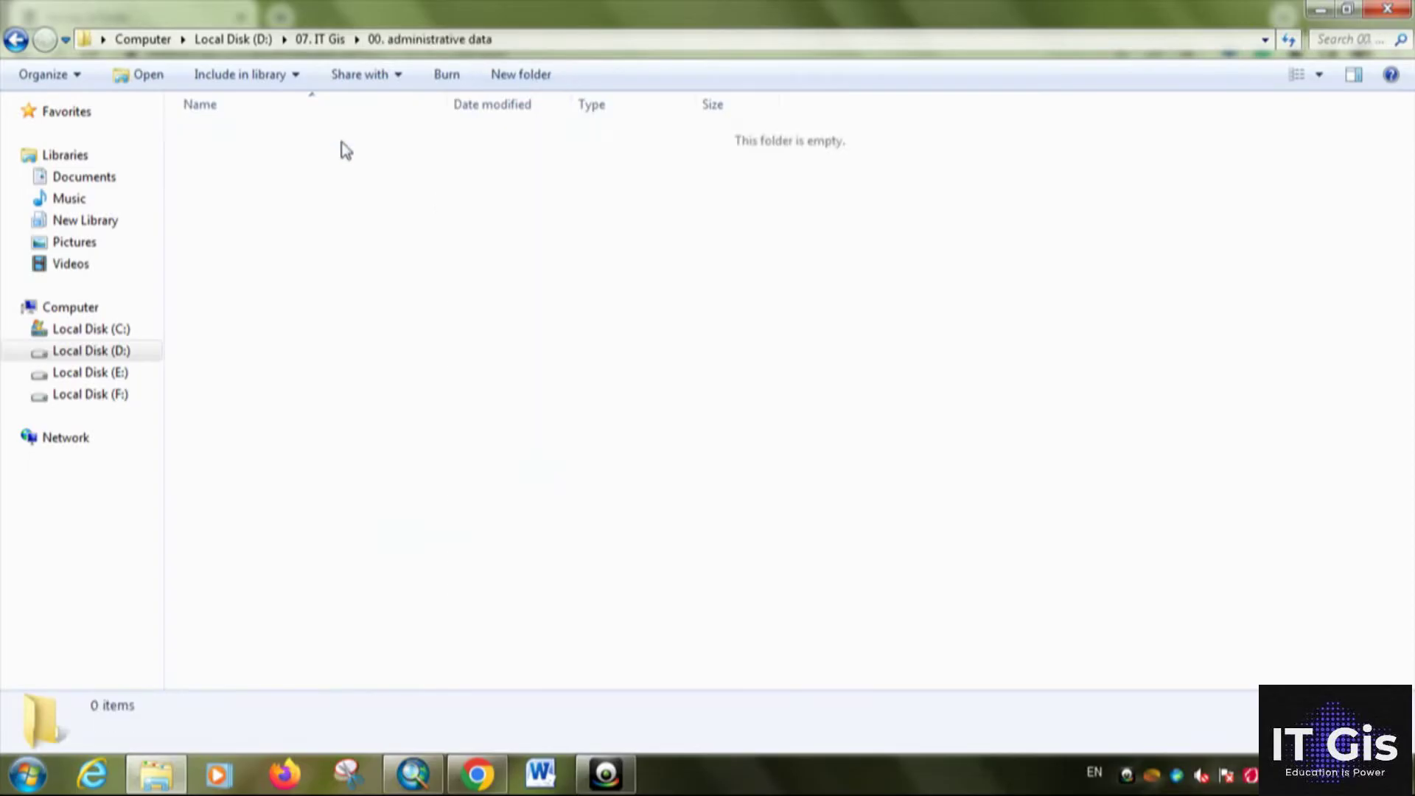
{"action": "right_click", "coordinate": [364, 206]}
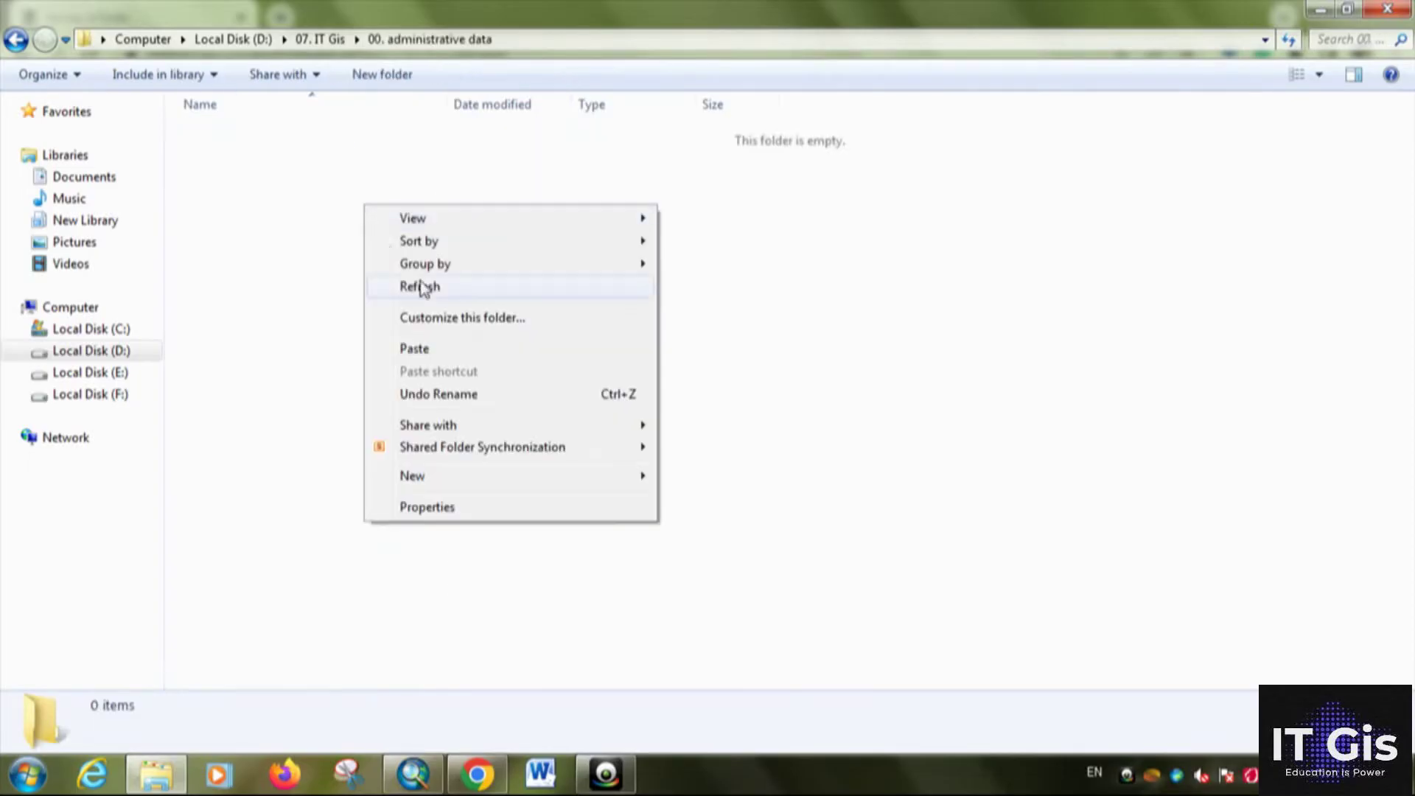
{"action": "left_click", "coordinate": [445, 352]}
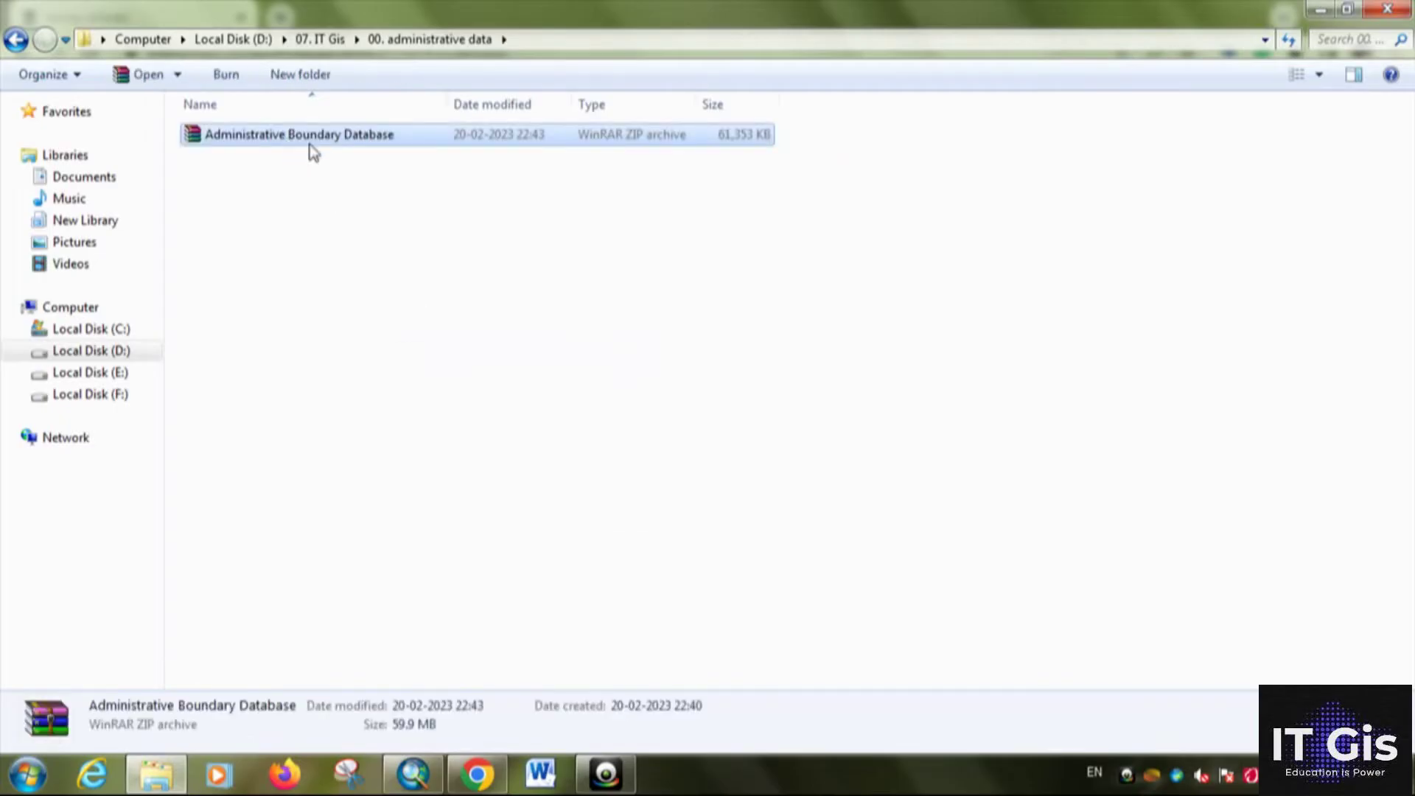
{"action": "right_click", "coordinate": [323, 151]}
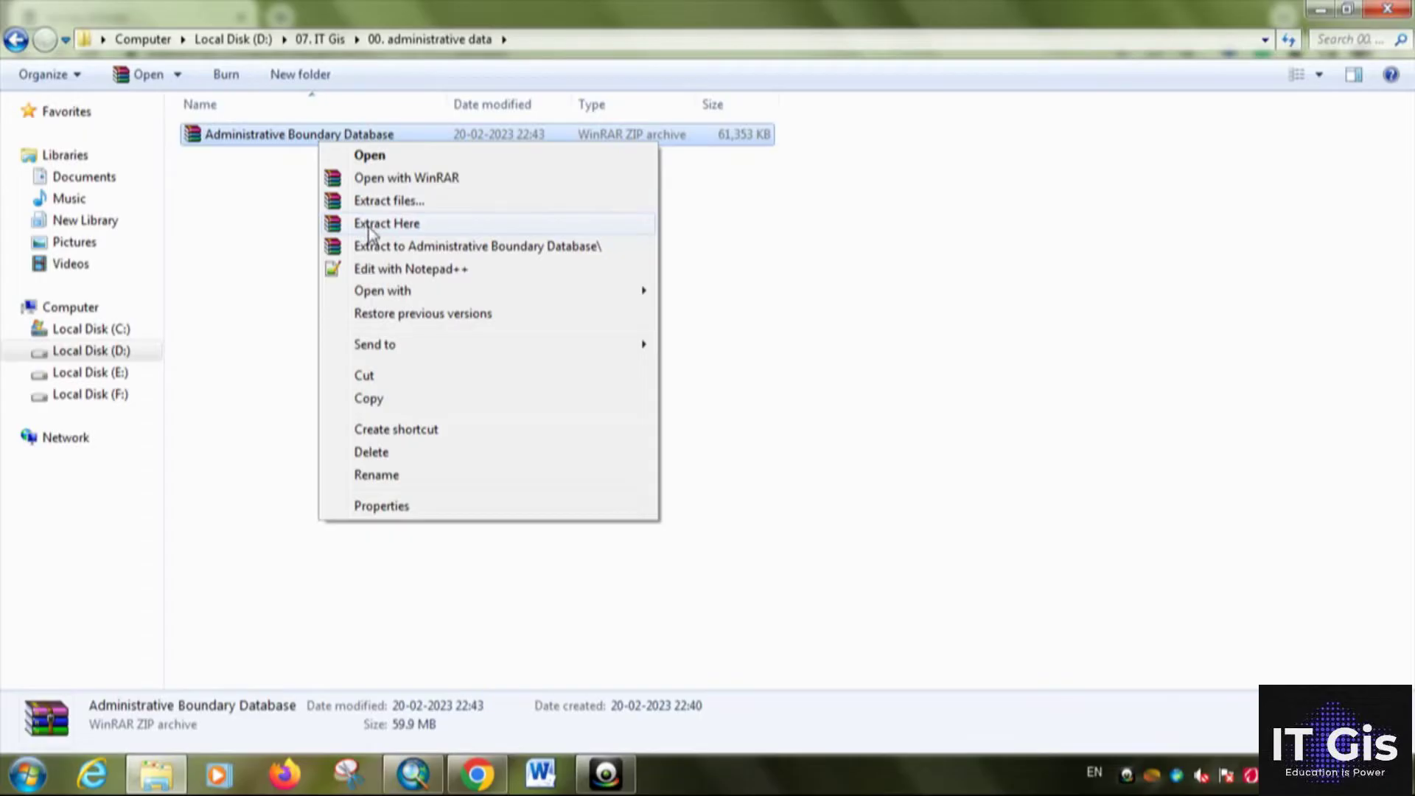
{"action": "left_click", "coordinate": [370, 226]}
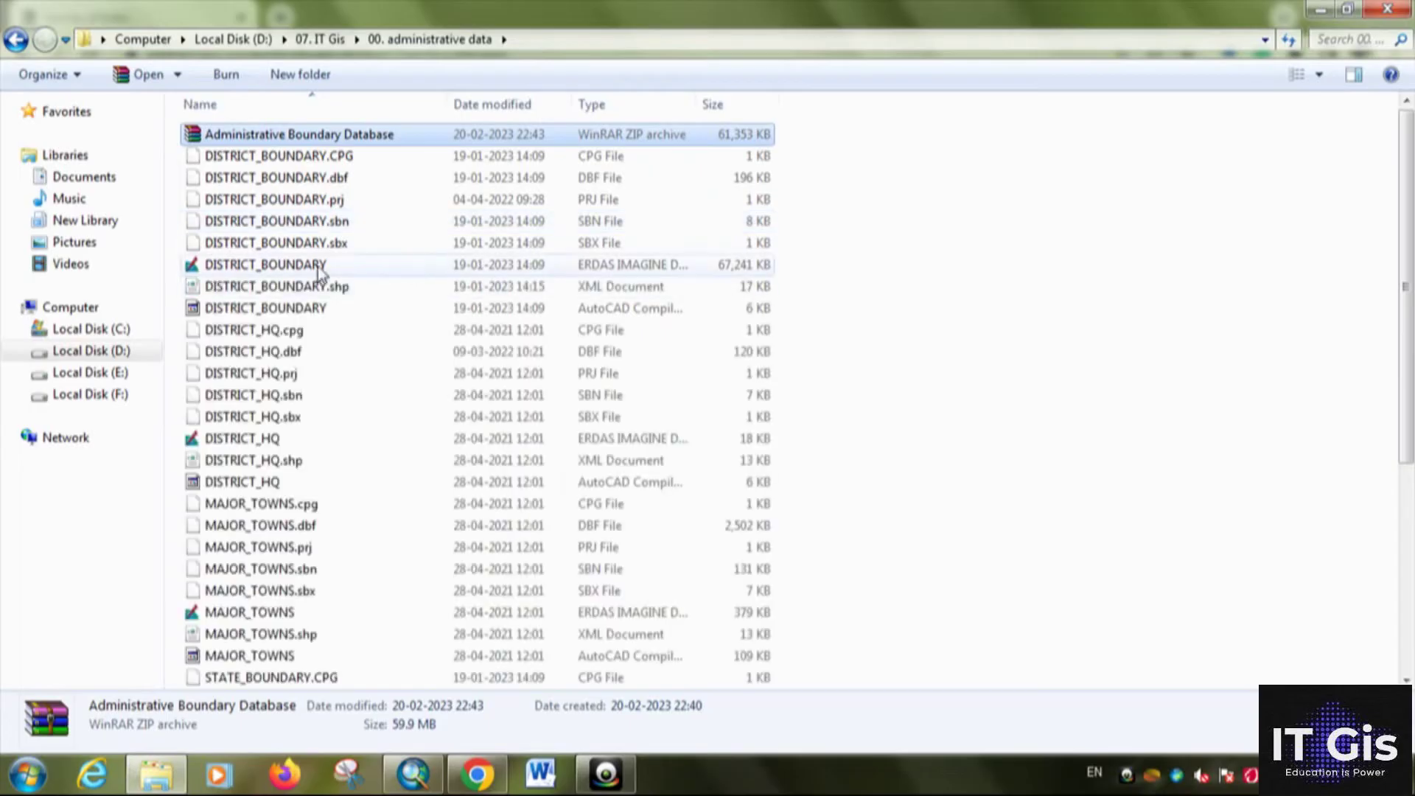
Add the DISTRICT_BOUNDARY, DISTRICT_HQ, MAJOR_TOWNS, STATE_BOUNDARY and STATE_HQ shapefiles from the folder to the ArcMap layers
{"action": "left_click", "coordinate": [317, 267]}
{"action": "scroll", "coordinate": [376, 287], "scroll_direction": "down", "scroll_amount": 1}
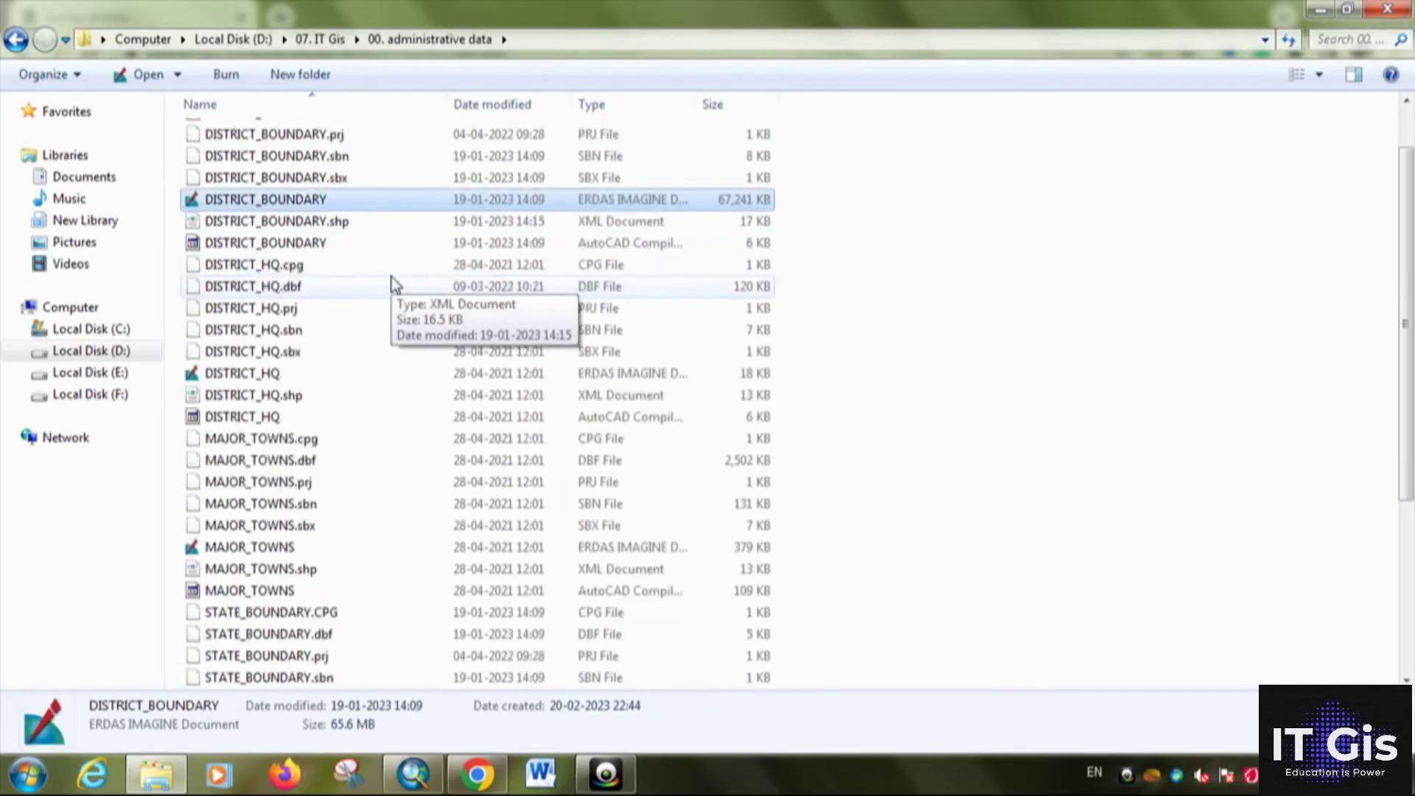
{"action": "left_click", "coordinate": [306, 374], "text": "ctrl"}
{"action": "scroll", "coordinate": [319, 357], "scroll_direction": "down", "scroll_amount": 1}
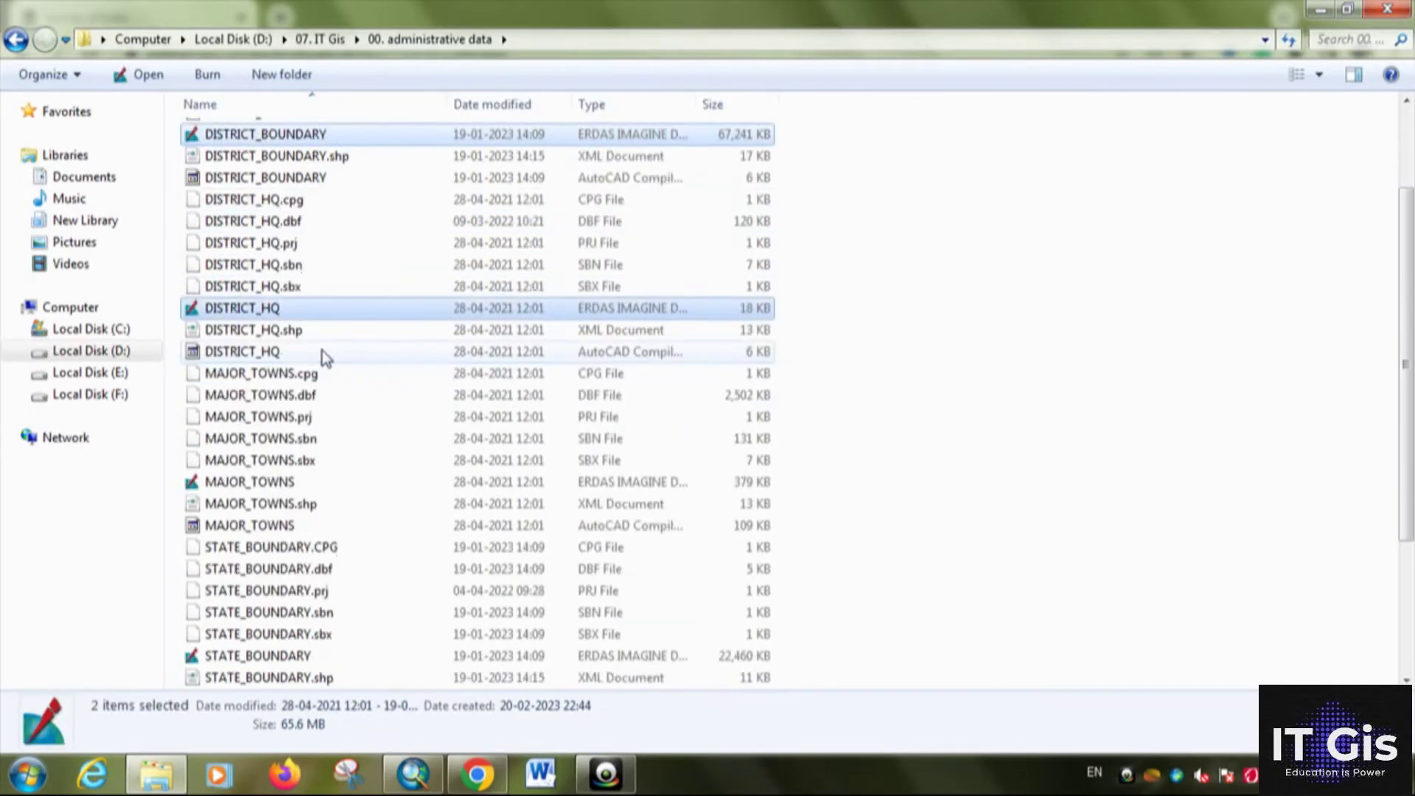
{"action": "left_click", "coordinate": [317, 481], "text": "ctrl"}
{"action": "scroll", "coordinate": [382, 404], "scroll_direction": "down", "scroll_amount": 2}
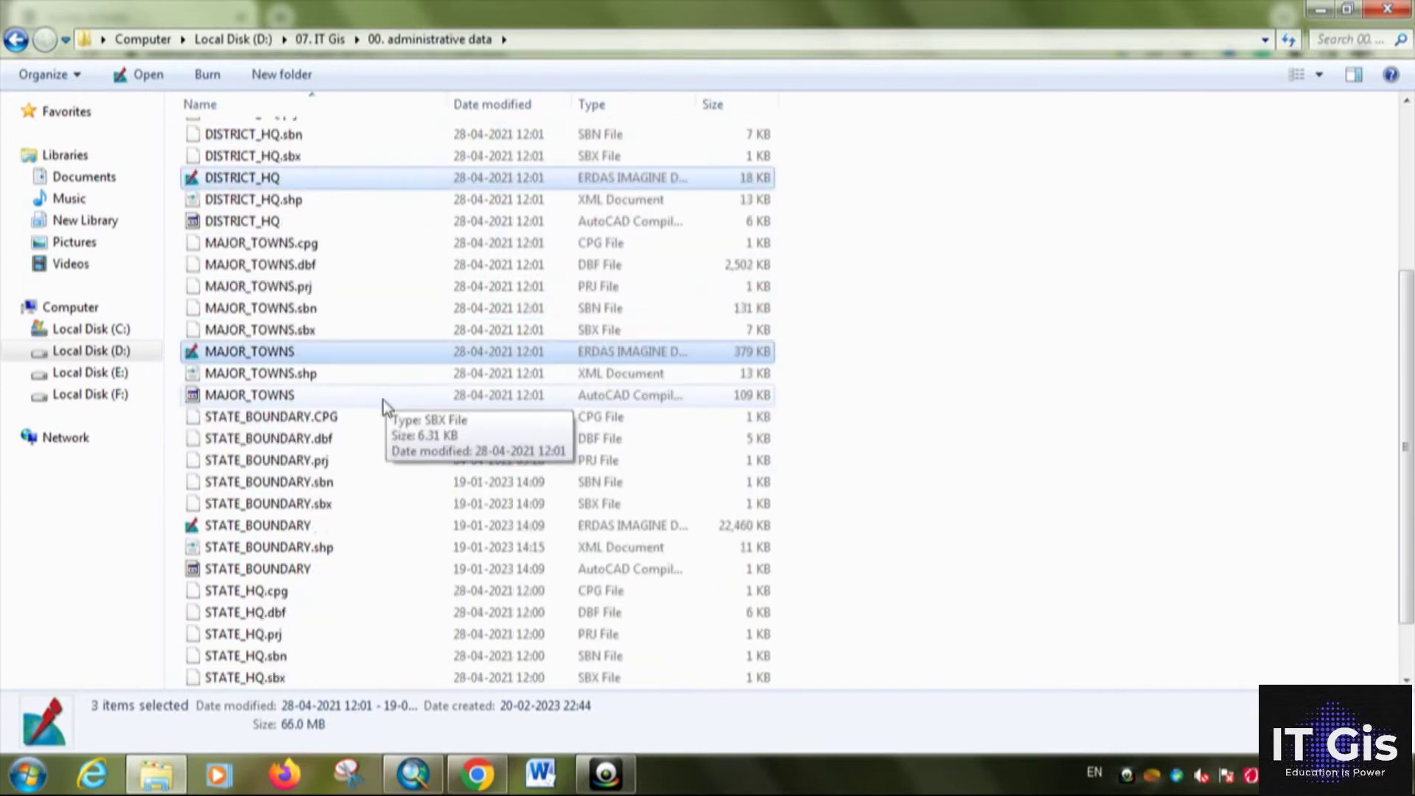
{"action": "left_click", "coordinate": [332, 527], "text": "ctrl"}
{"action": "scroll", "coordinate": [352, 501], "scroll_direction": "down", "scroll_amount": 1}
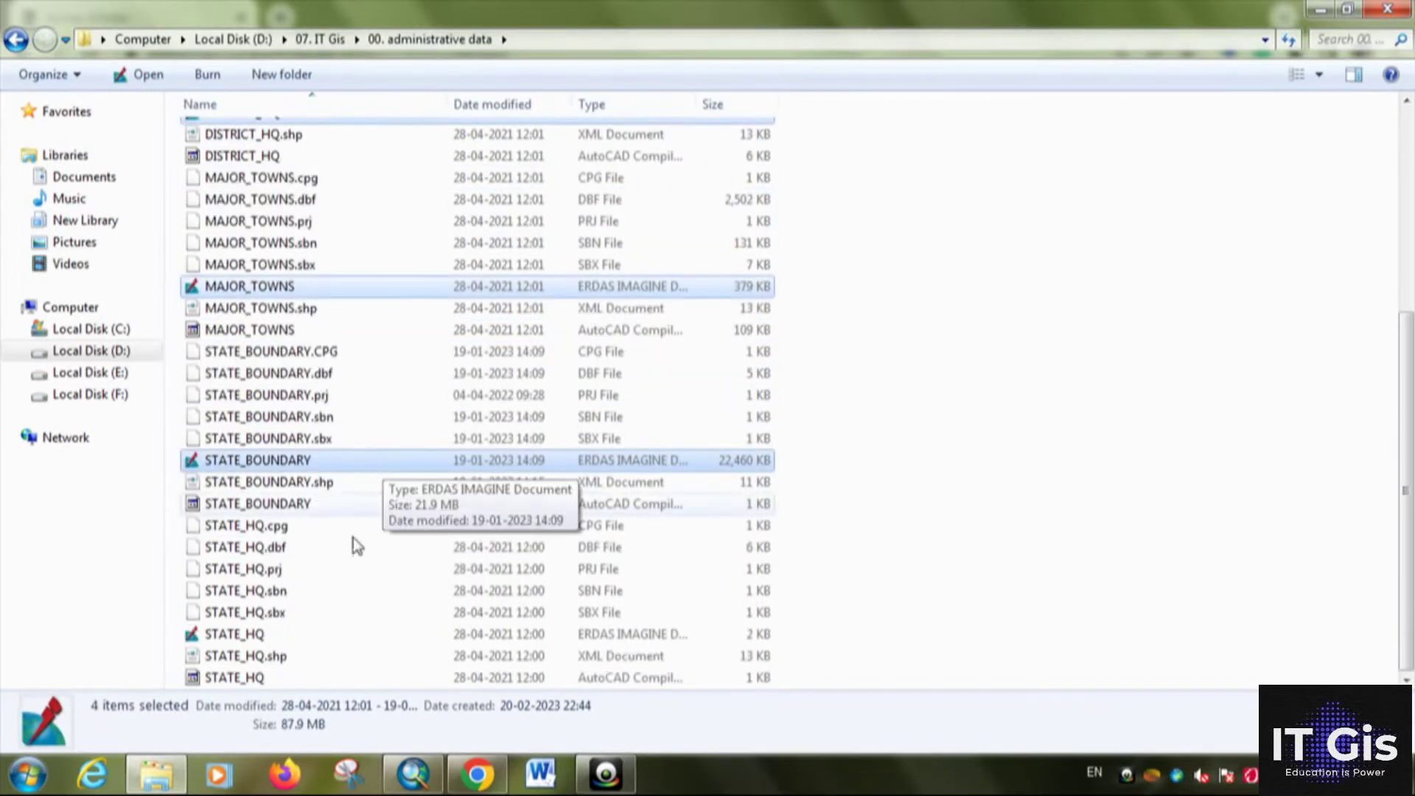
{"action": "left_click", "coordinate": [330, 638], "text": "ctrl"}
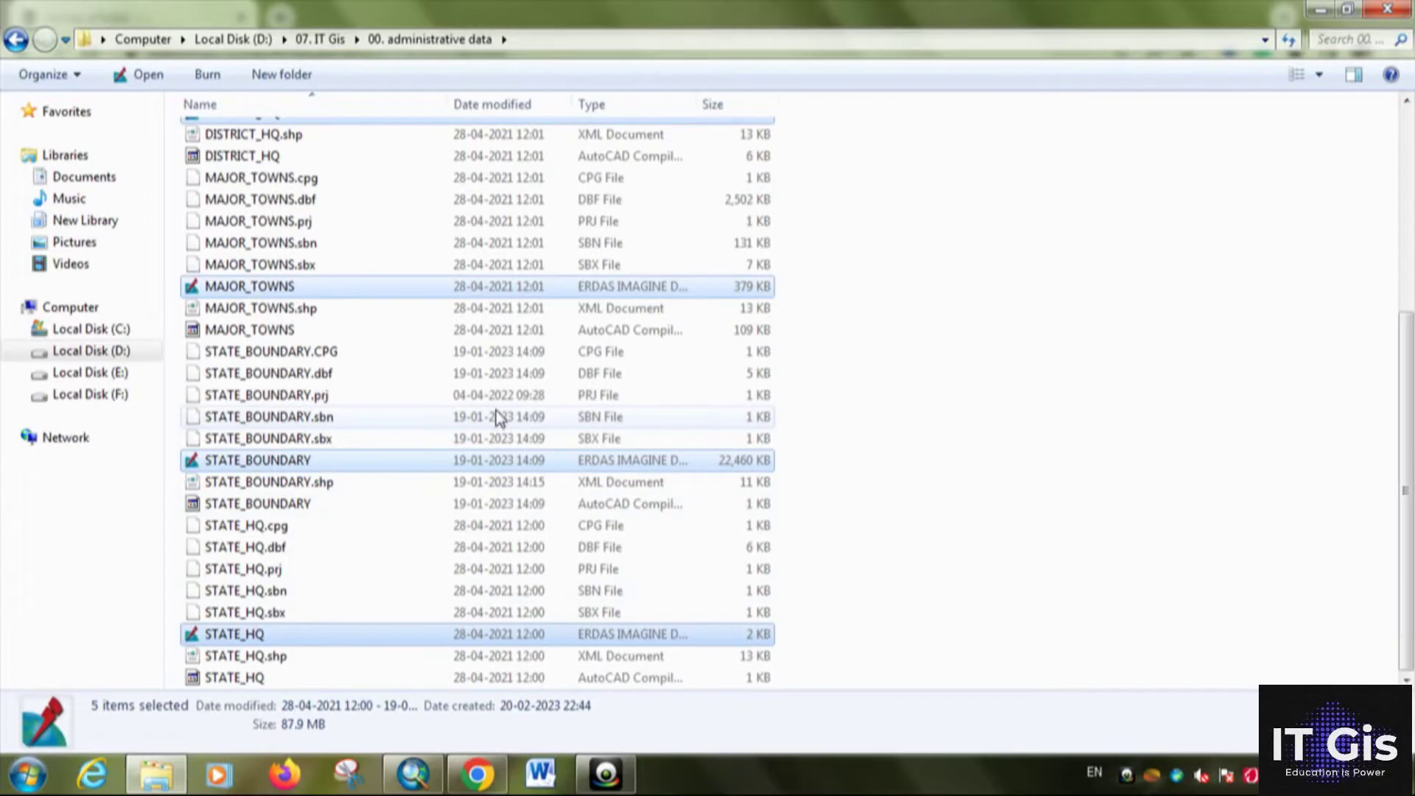
{"action": "scroll", "coordinate": [495, 416], "scroll_direction": "up", "scroll_amount": 5}
{"action": "left_click_drag", "start_coordinate": [384, 267], "coordinate": [72, 245]}
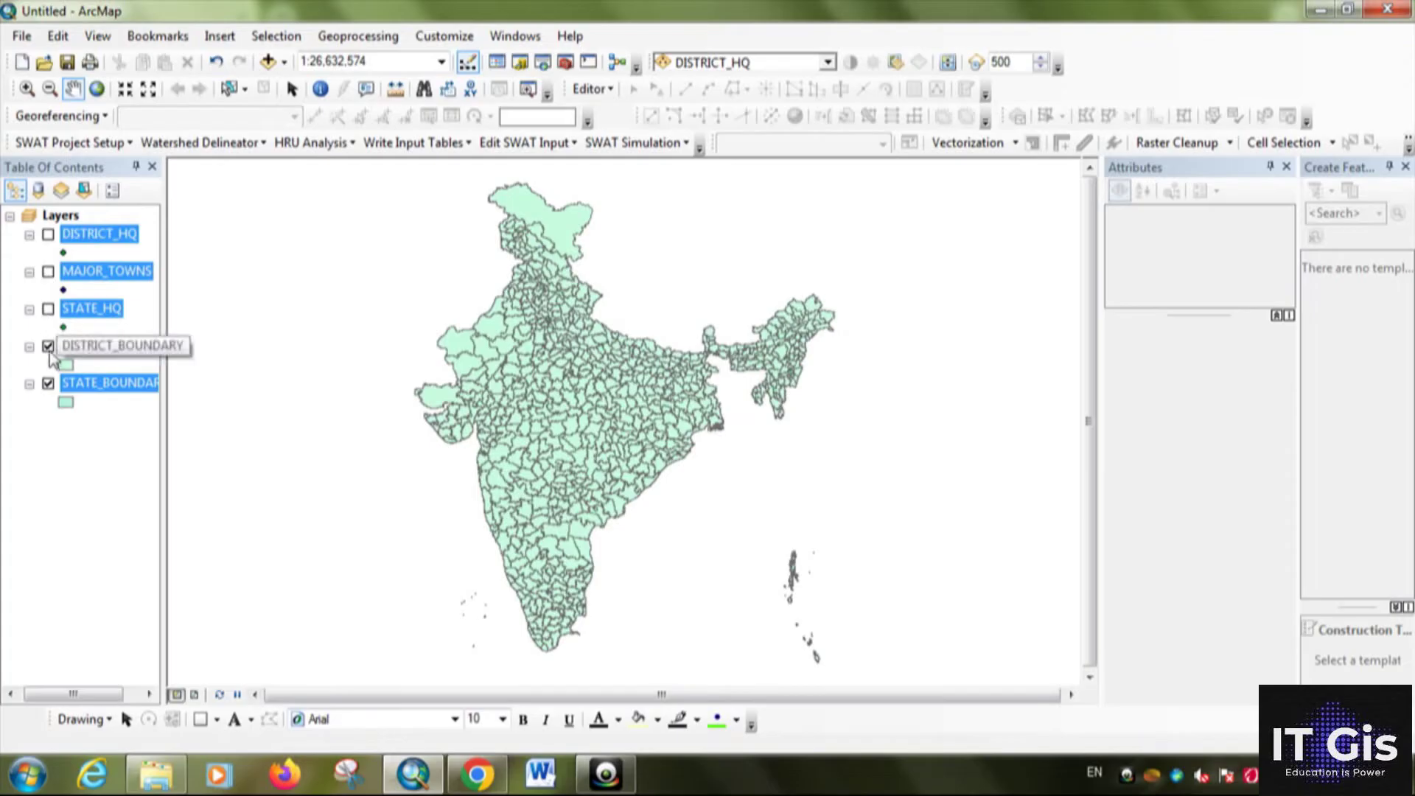
Hide the DISTRICT_BOUNDARY layer and look through the attribute table of STATE_BOUNDARY
{"action": "left_click", "coordinate": [48, 347]}
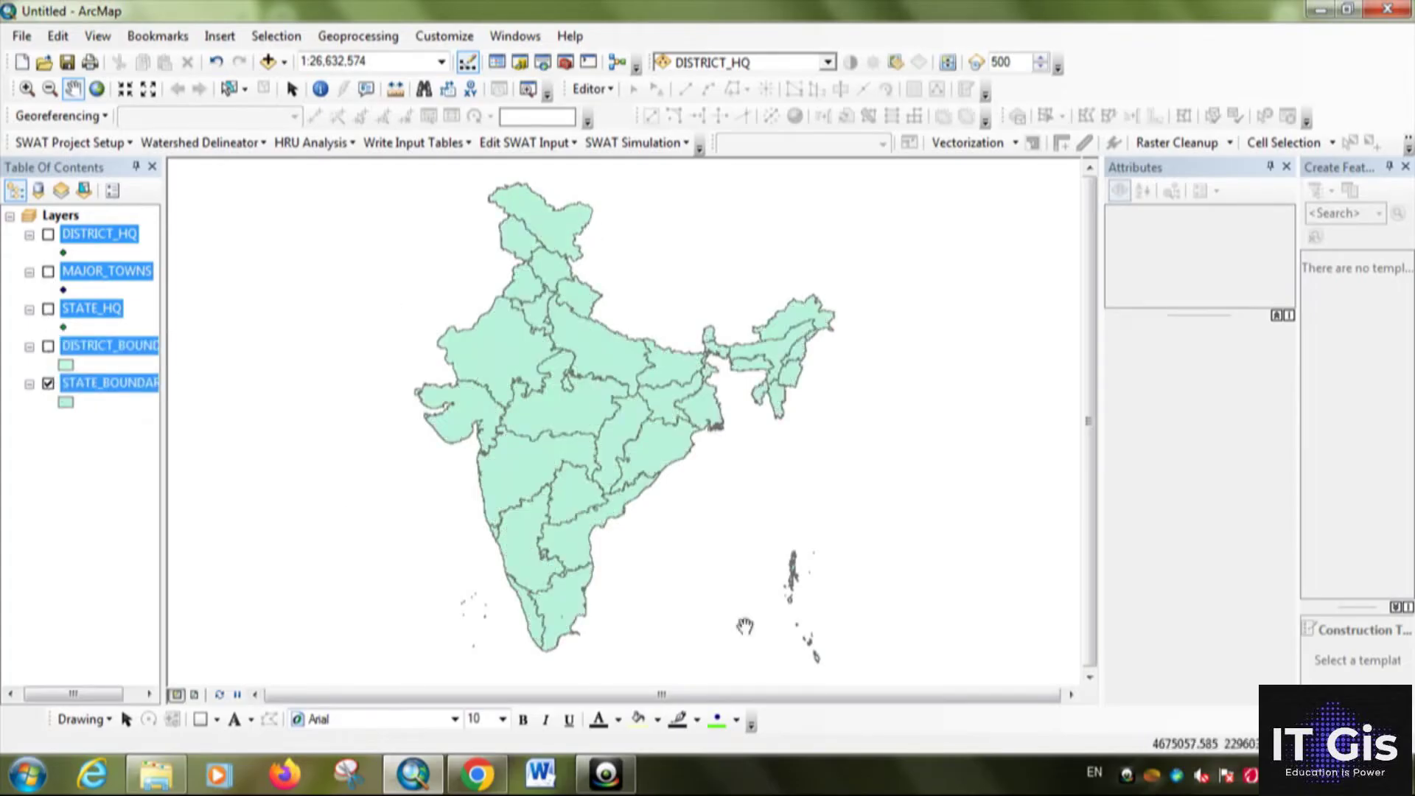
{"action": "left_click", "coordinate": [118, 385]}
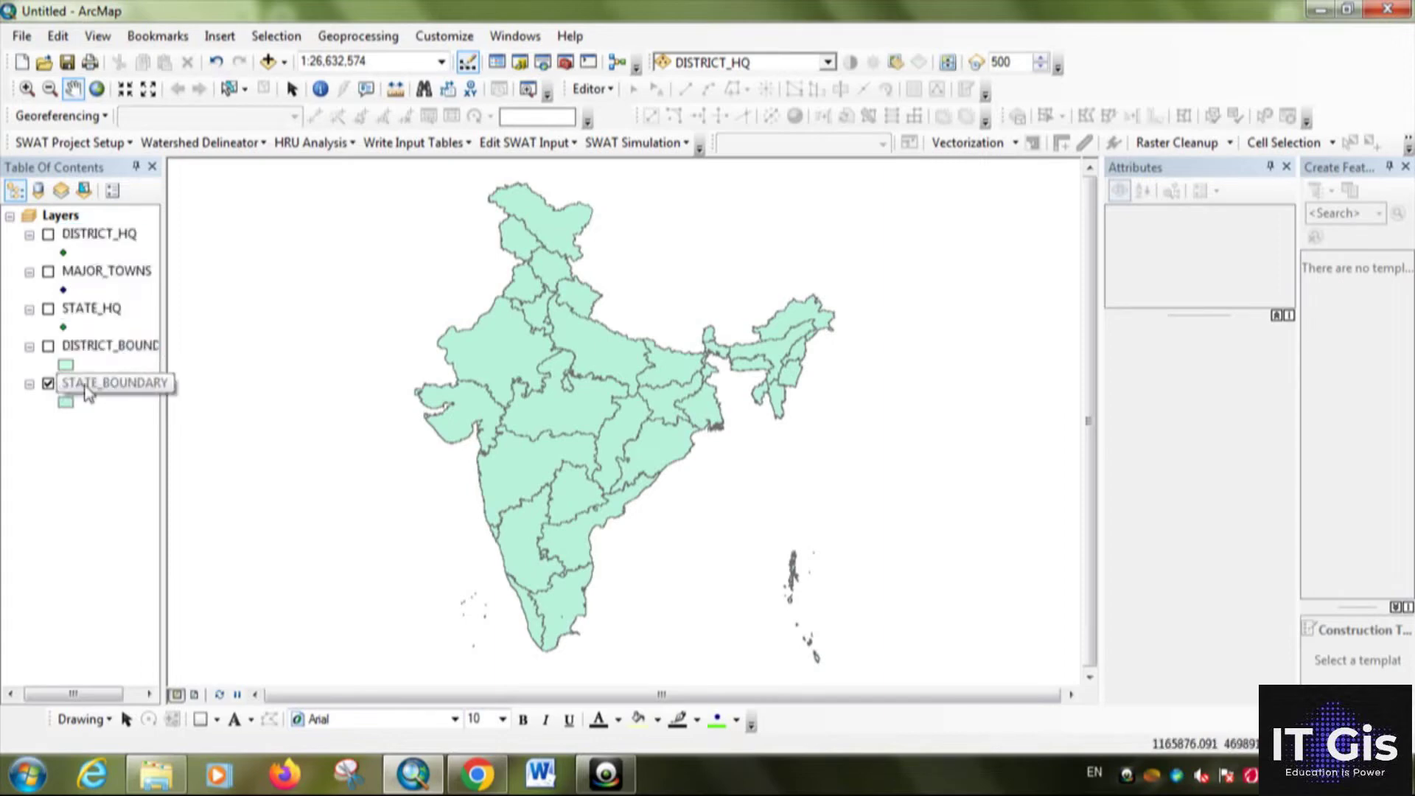
{"action": "right_click", "coordinate": [116, 385]}
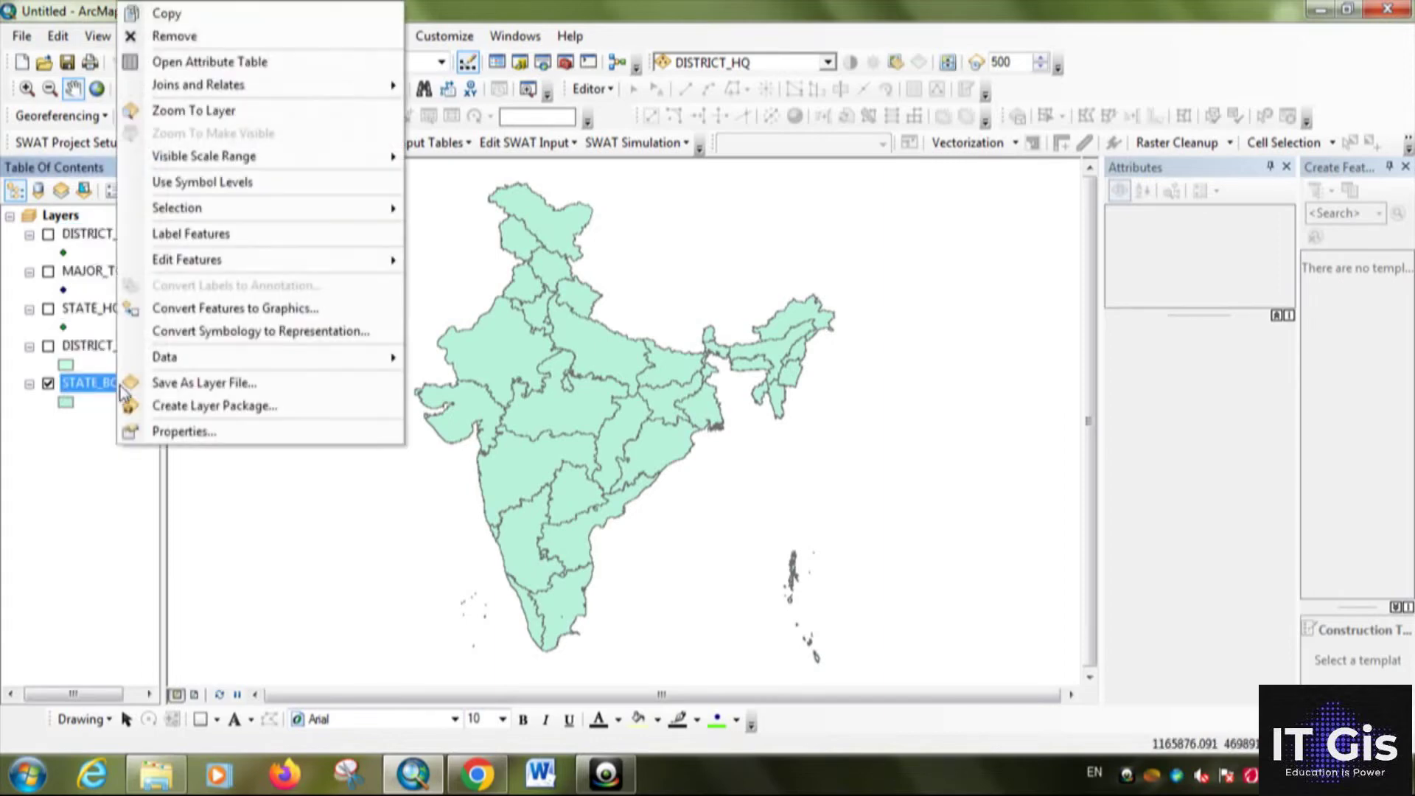
{"action": "left_click", "coordinate": [223, 72]}
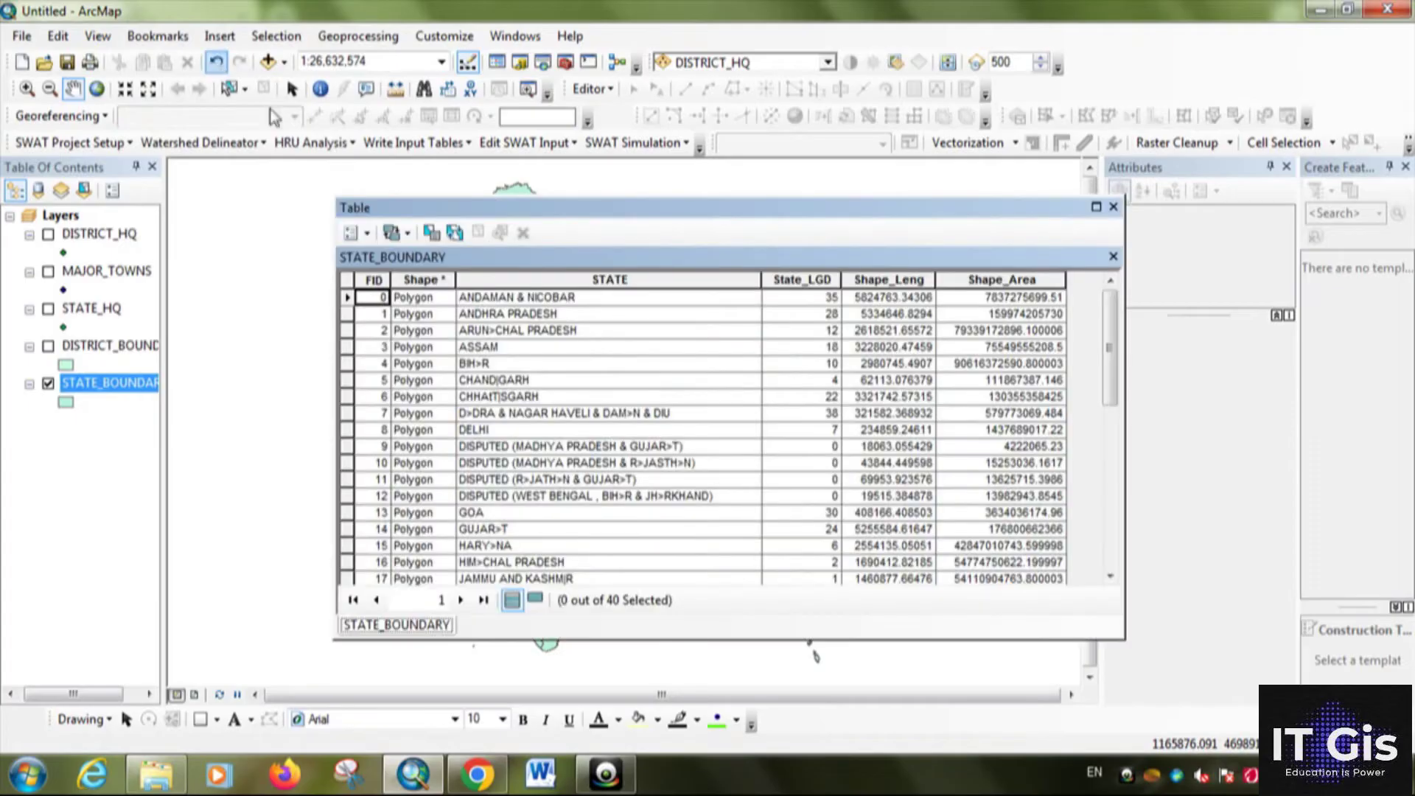
{"action": "scroll", "coordinate": [557, 404], "scroll_direction": "down", "scroll_amount": 8}
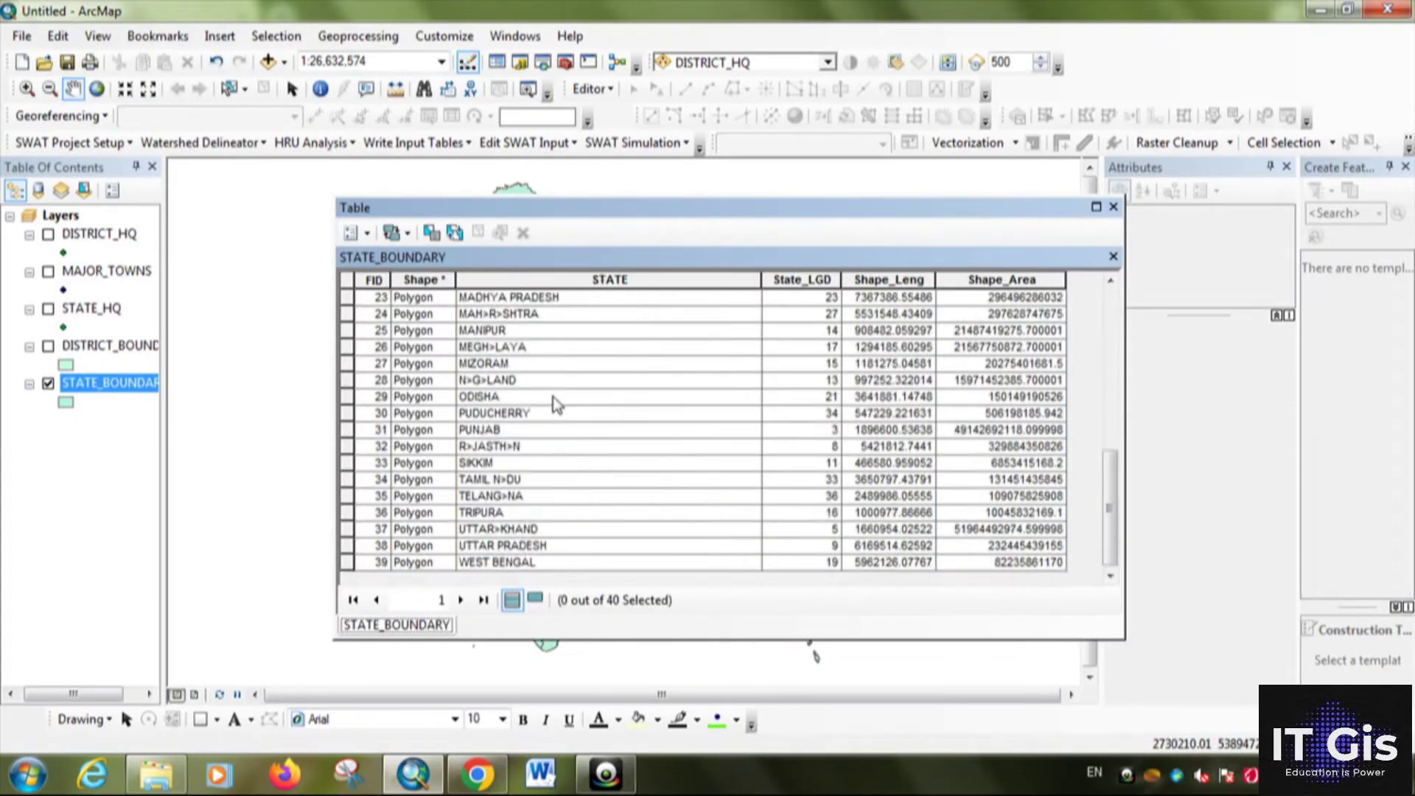
{"action": "left_click", "coordinate": [1116, 207]}
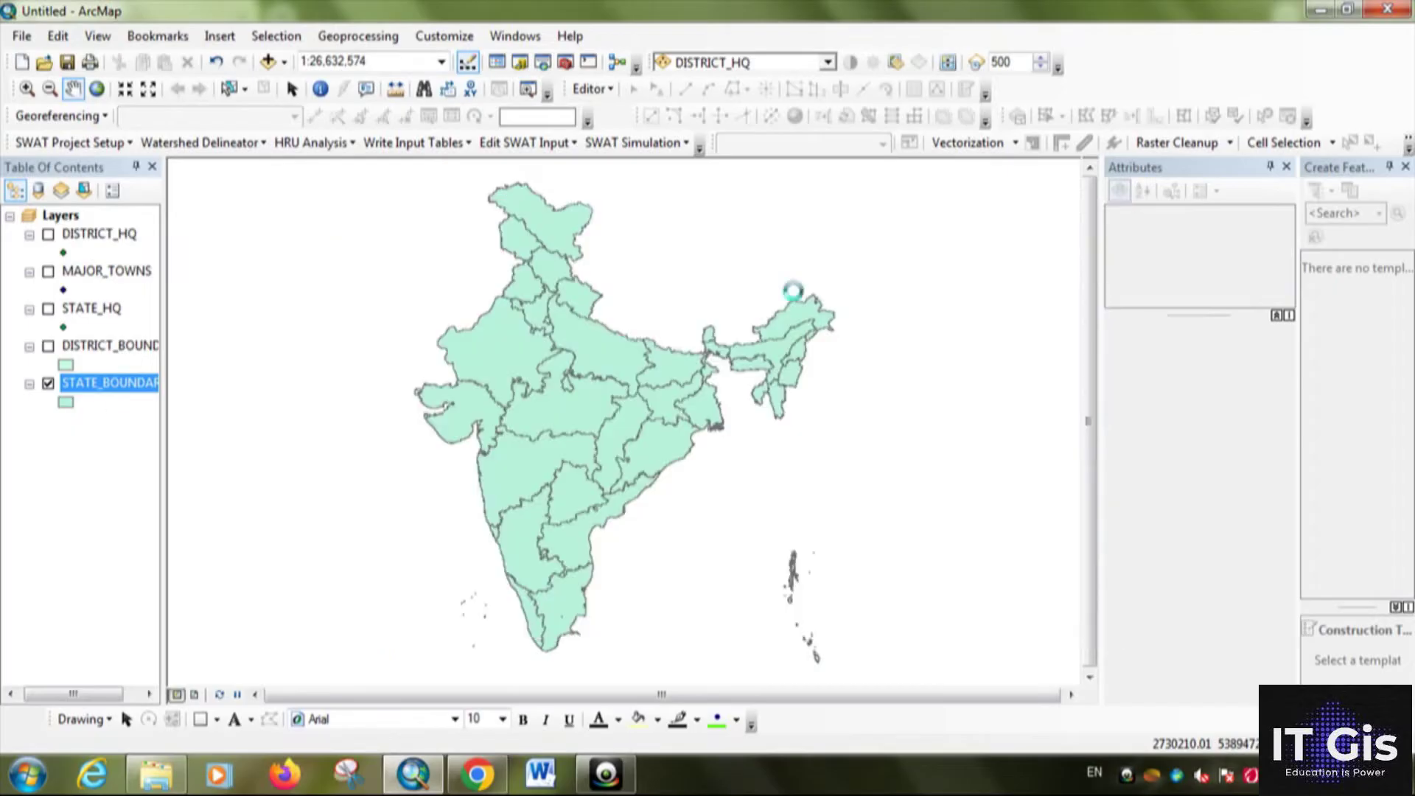
Label the STATE_BOUNDARY features and switch the map display from STATE_BOUNDARY to DISTRICT_BOUNDARY
{"action": "right_click", "coordinate": [110, 384]}
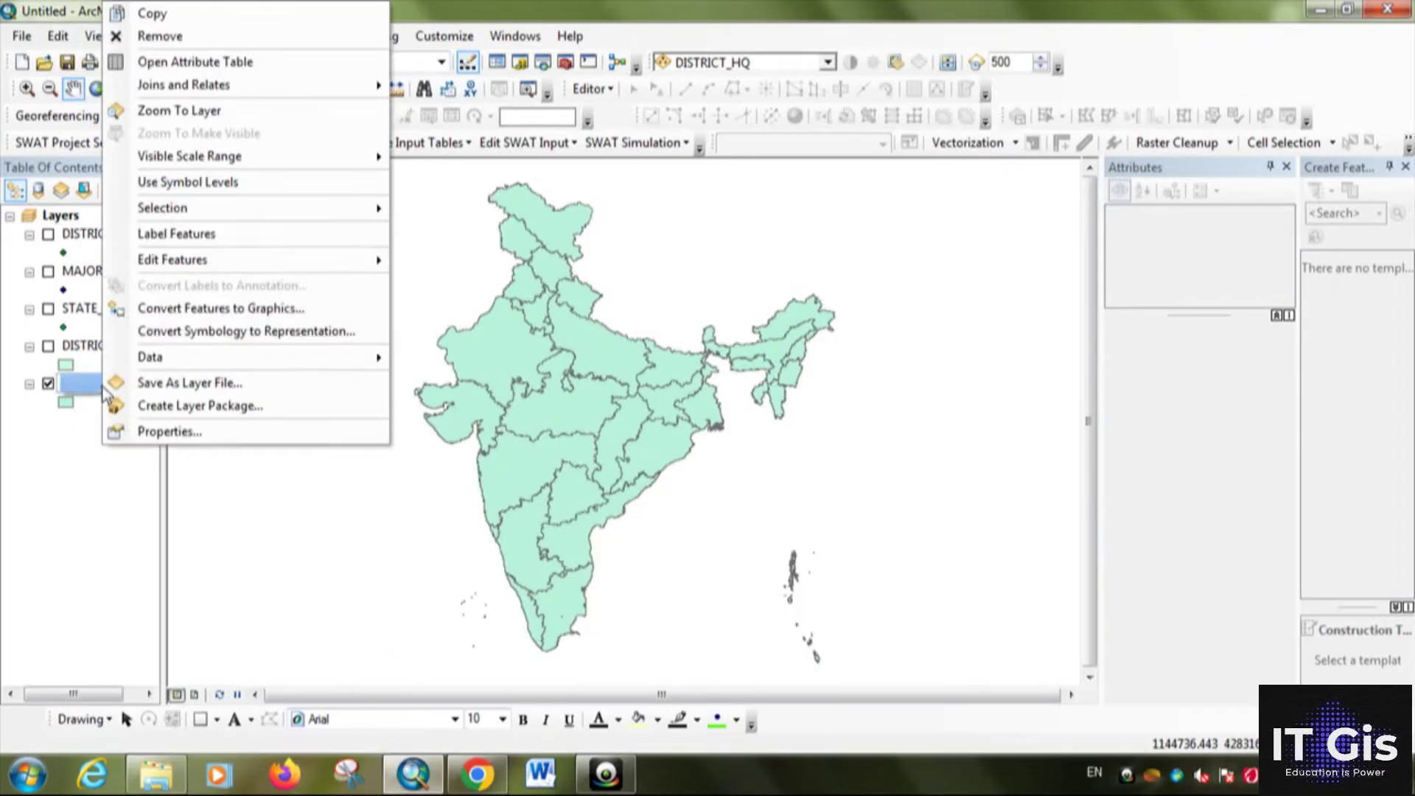
{"action": "left_click", "coordinate": [214, 235]}
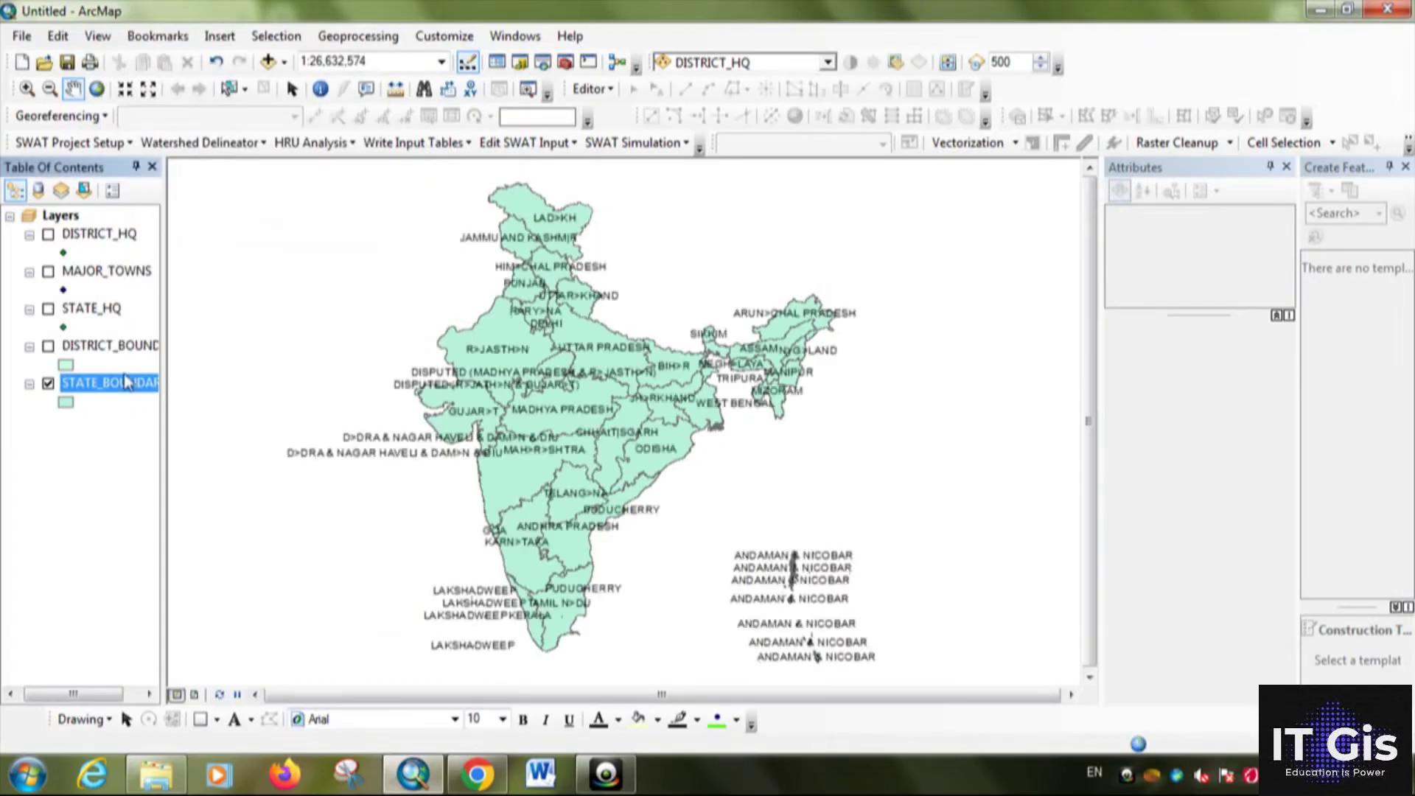
{"action": "left_click", "coordinate": [48, 383]}
{"action": "left_click", "coordinate": [48, 346]}
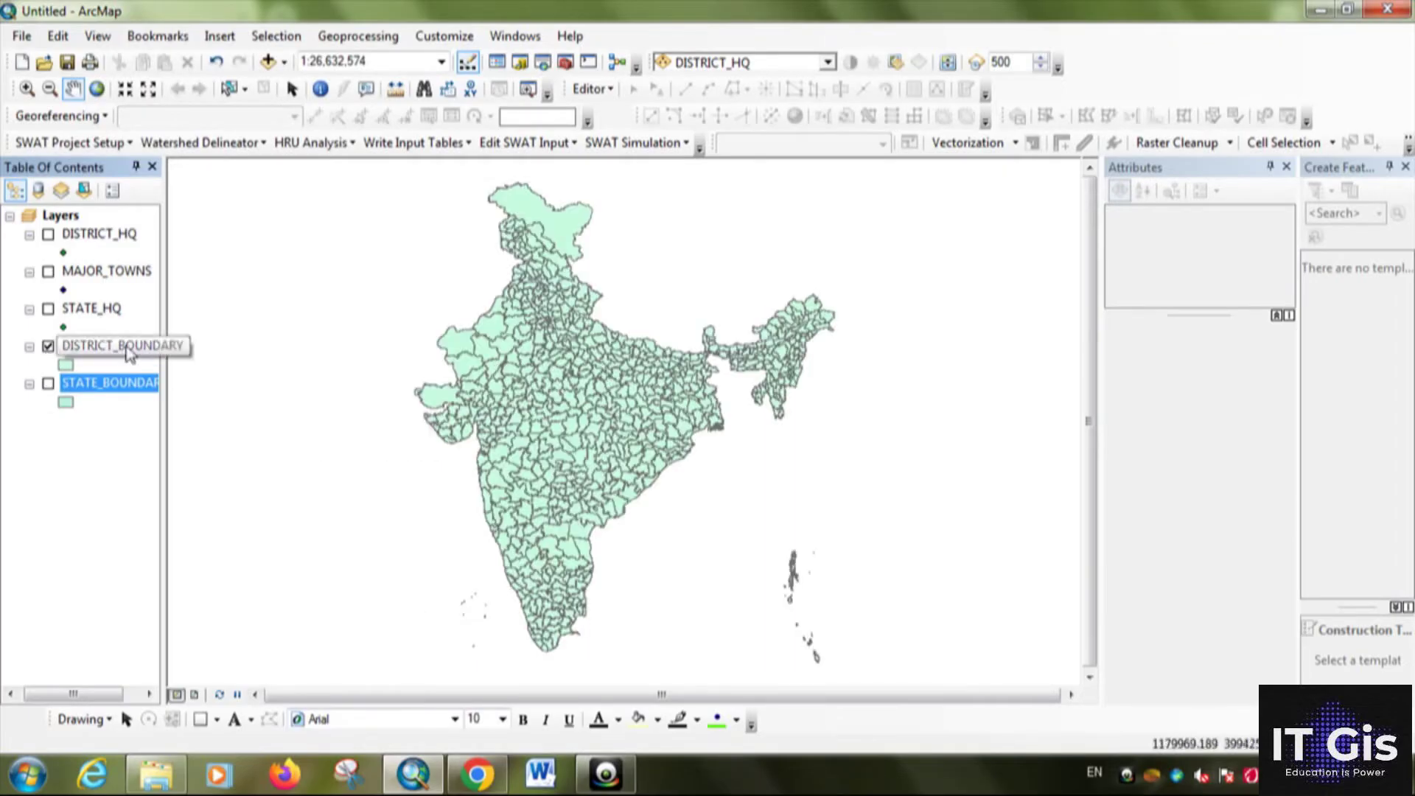
{"action": "right_click", "coordinate": [96, 384]}
{"action": "left_click", "coordinate": [80, 451]}
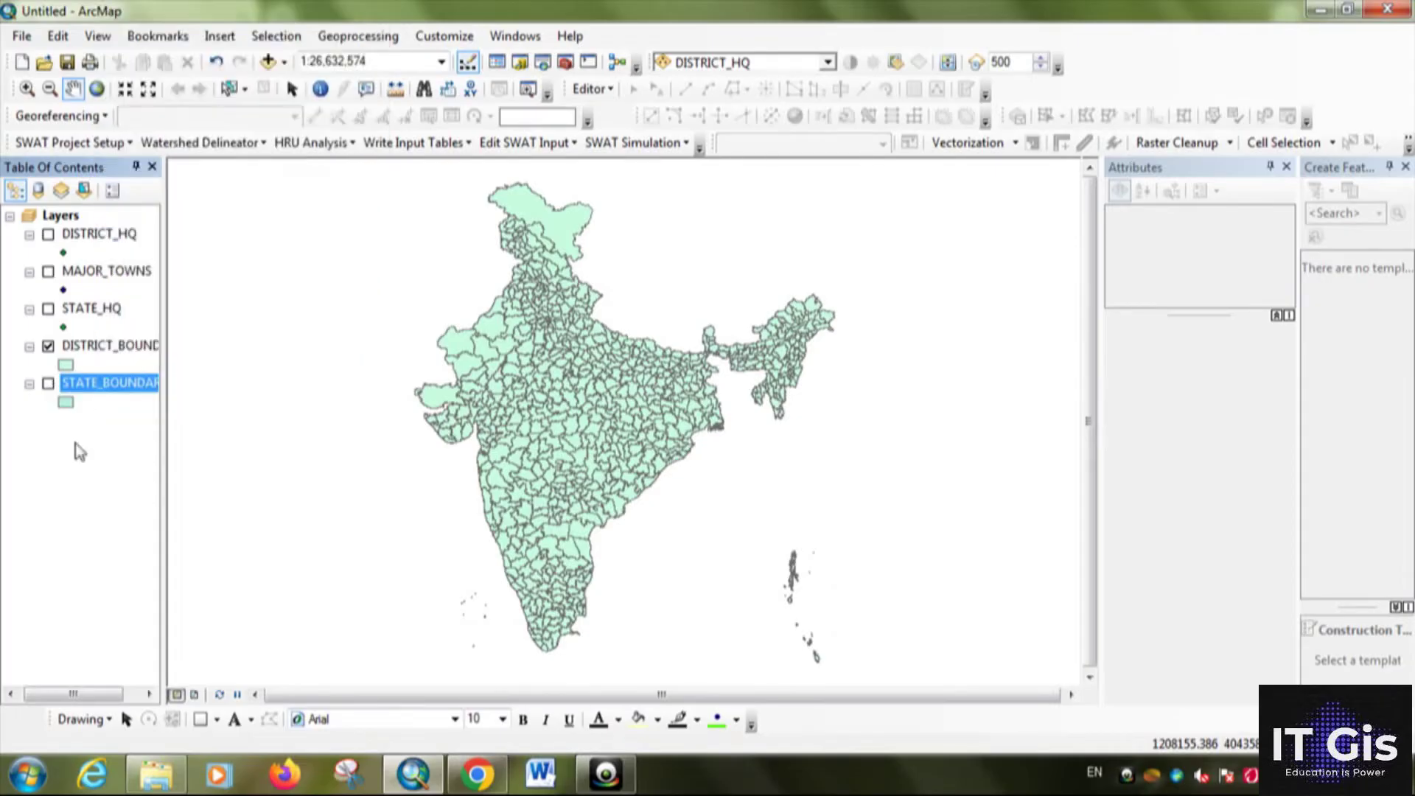
Turn on the STATE_BOUNDARY layer and toggle DISTRICT_BOUNDARY to compare the state outlines with the district outlines
{"action": "left_click", "coordinate": [48, 384]}
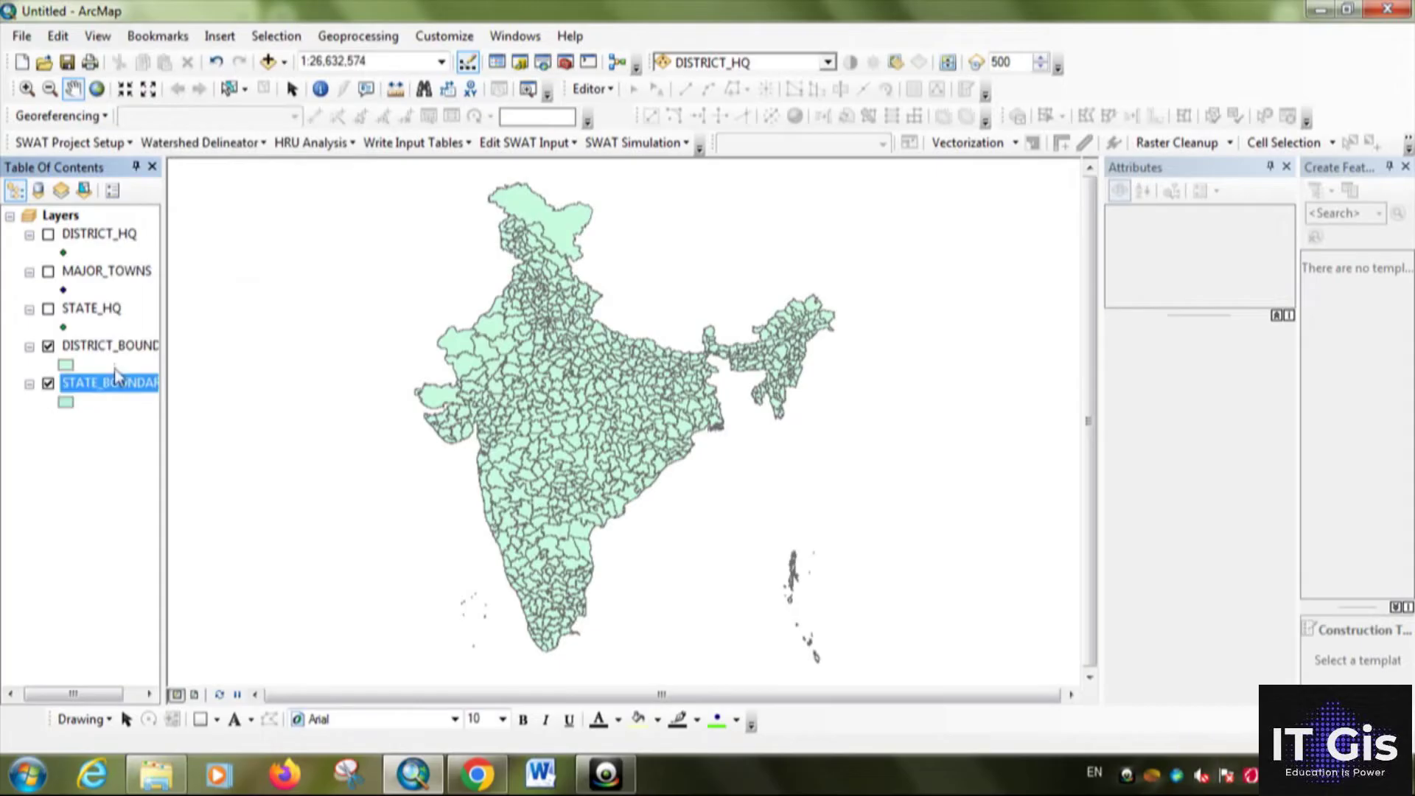
{"action": "left_click", "coordinate": [48, 347]}
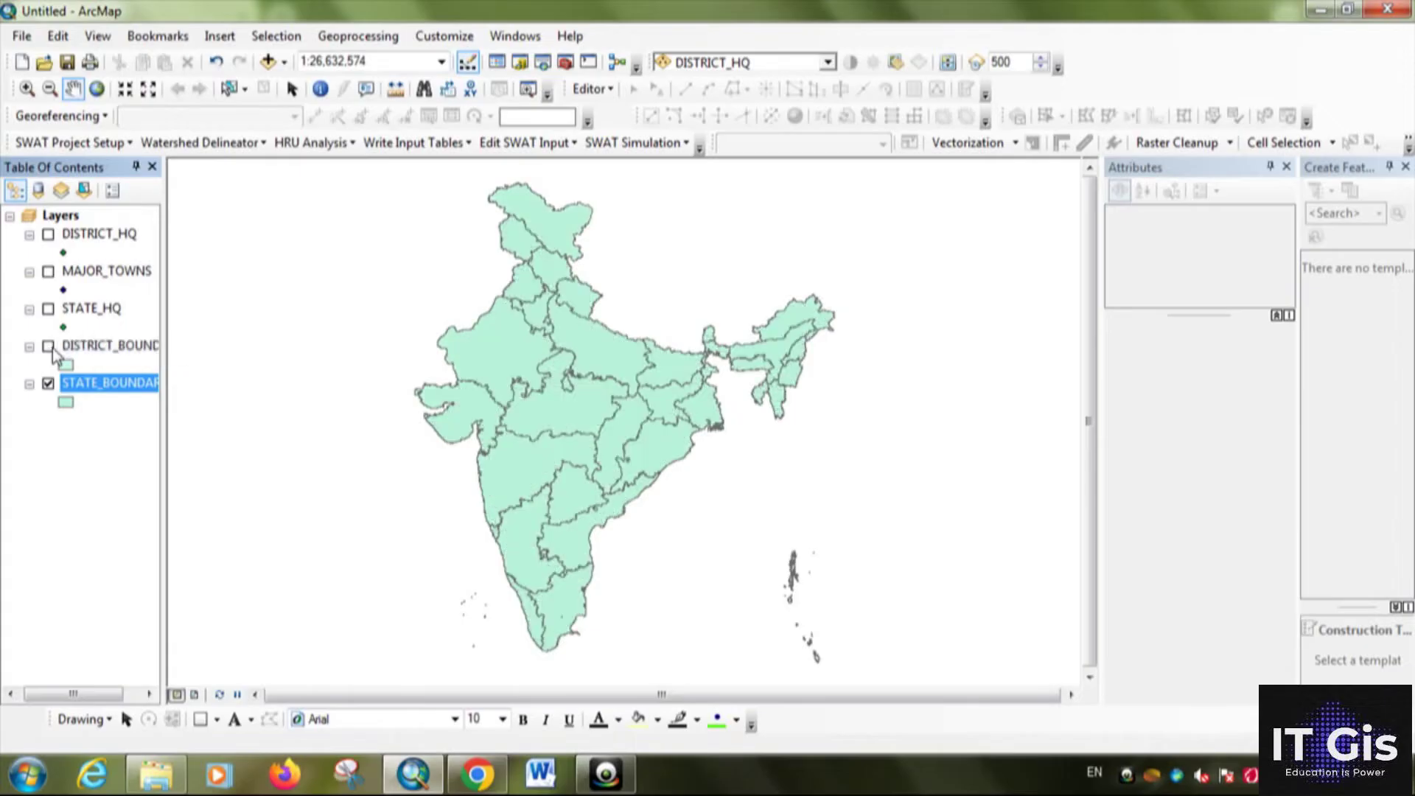
{"action": "left_click", "coordinate": [99, 348]}
{"action": "scroll", "coordinate": [669, 388], "scroll_direction": "down", "scroll_amount": 3}
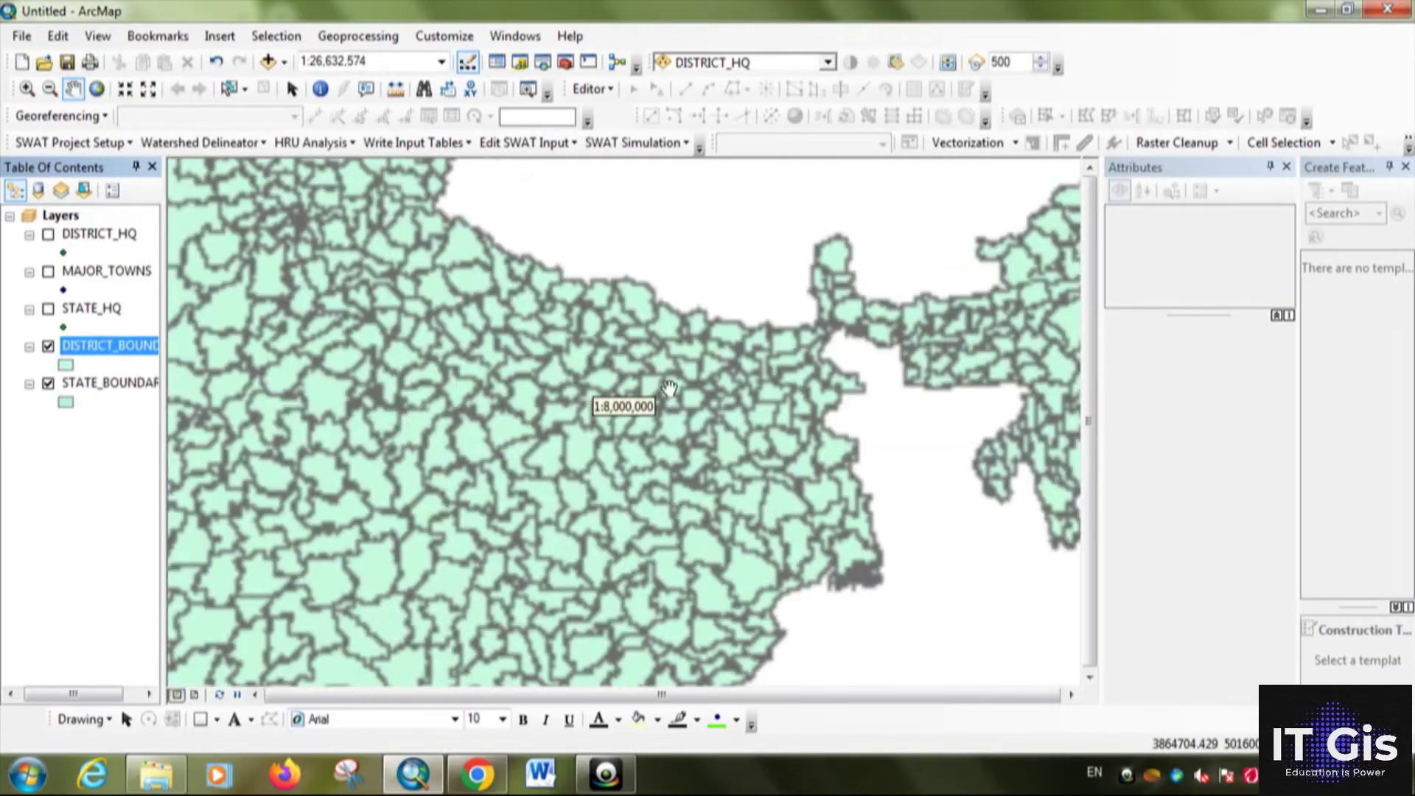
{"action": "scroll", "coordinate": [768, 391], "scroll_direction": "down", "scroll_amount": 2}
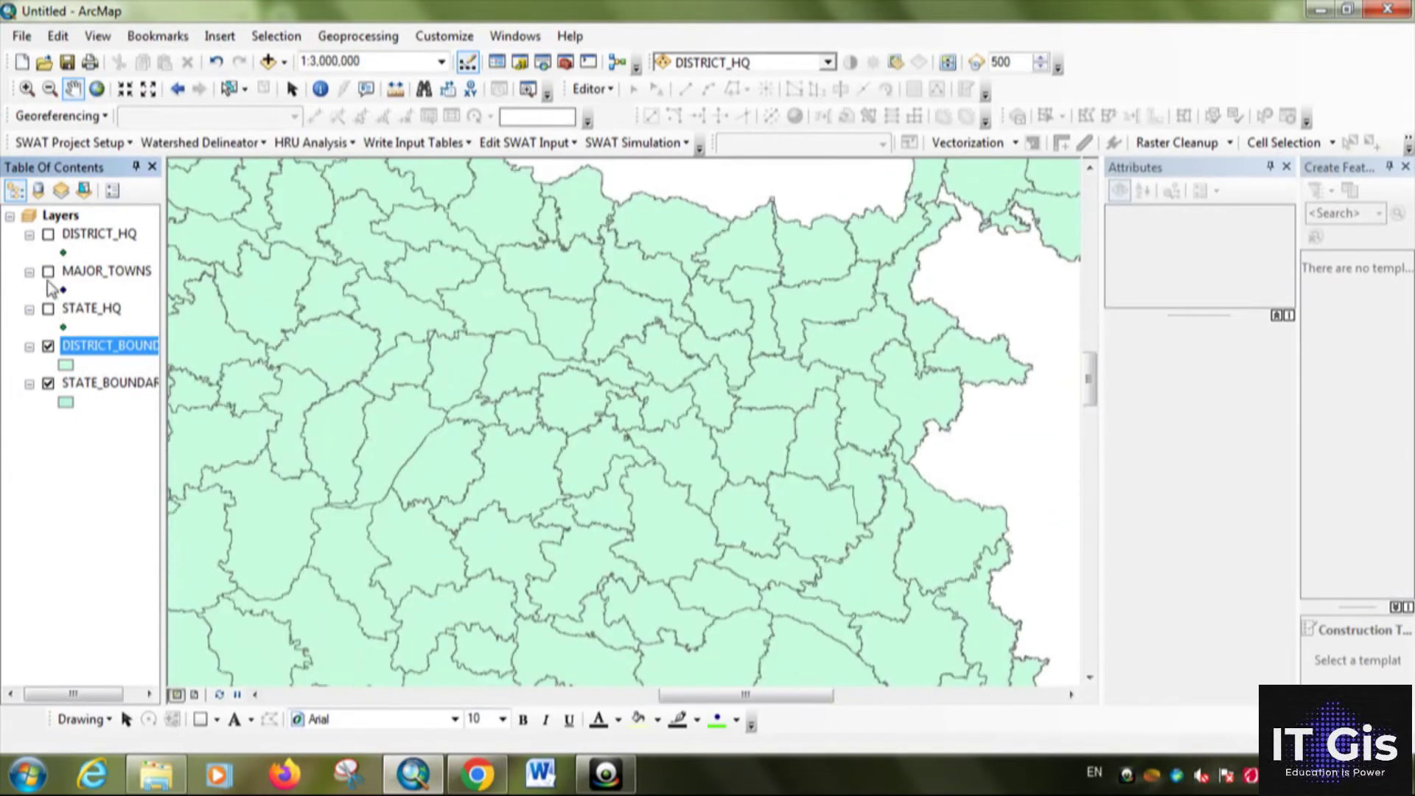
View the DISTRICT_HQ points over the districts, hide them and show the STATE_HQ points instead
{"action": "left_click", "coordinate": [48, 235]}
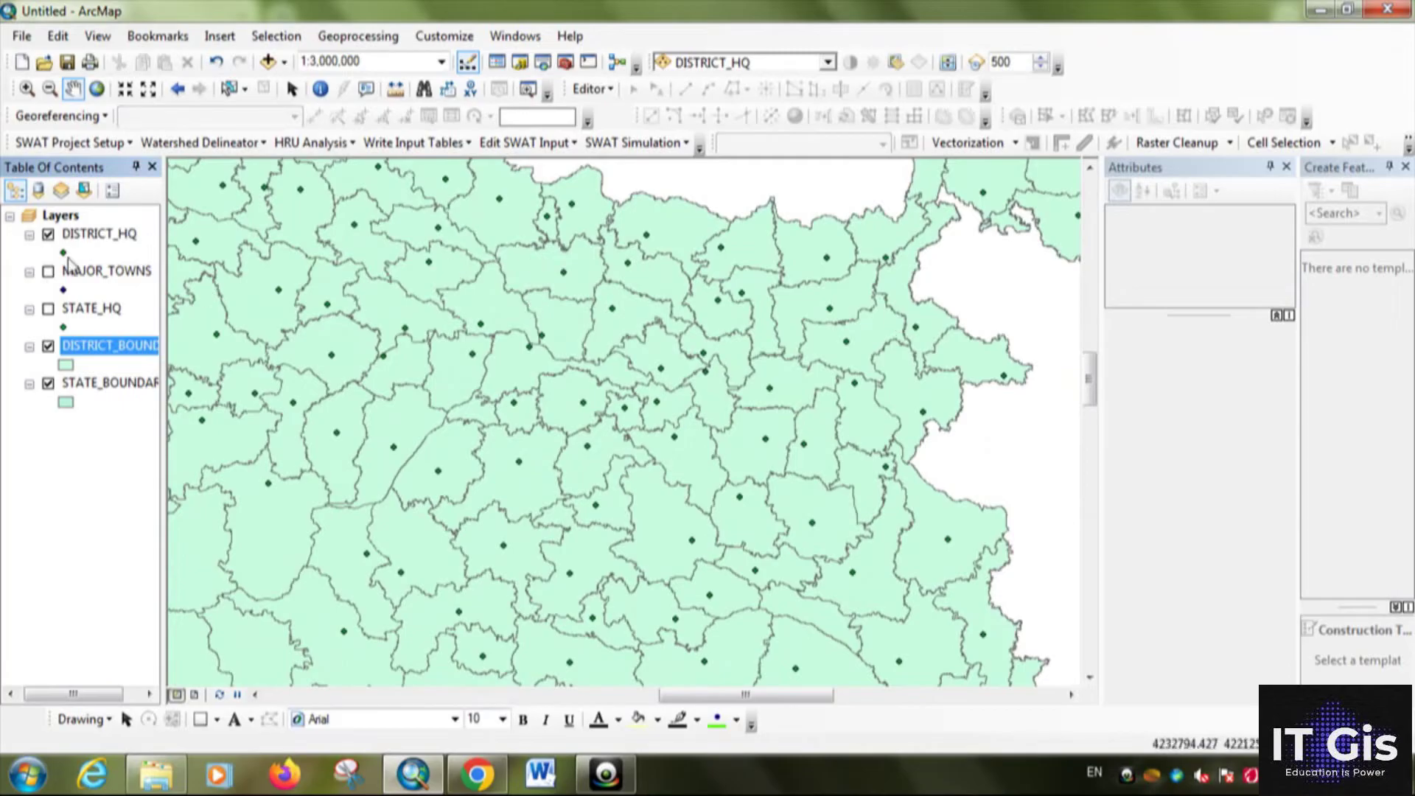
{"action": "left_click", "coordinate": [49, 234]}
{"action": "left_click", "coordinate": [49, 310]}
{"action": "scroll", "coordinate": [803, 450], "scroll_direction": "up", "scroll_amount": 3}
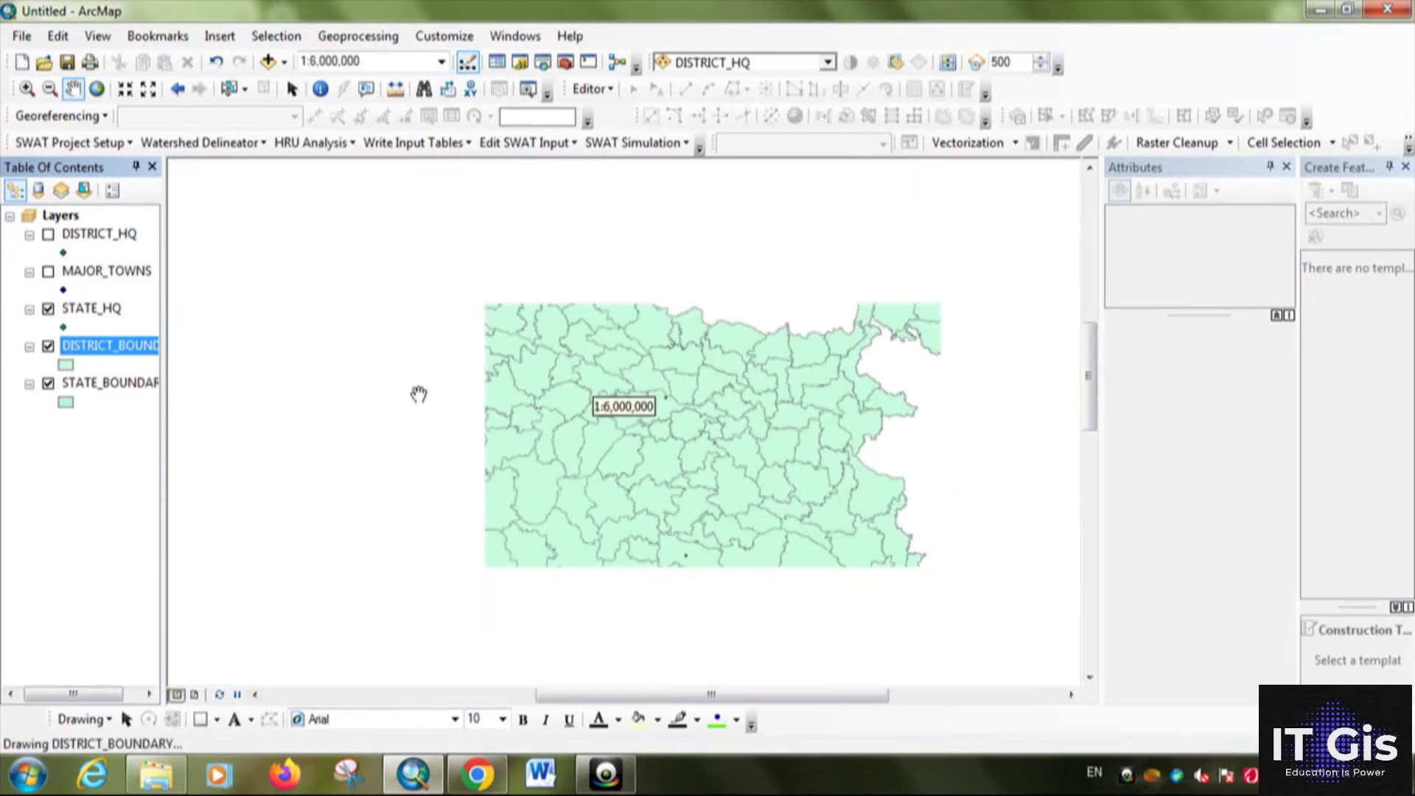
{"action": "left_click_drag", "start_coordinate": [916, 562], "coordinate": [940, 516]}
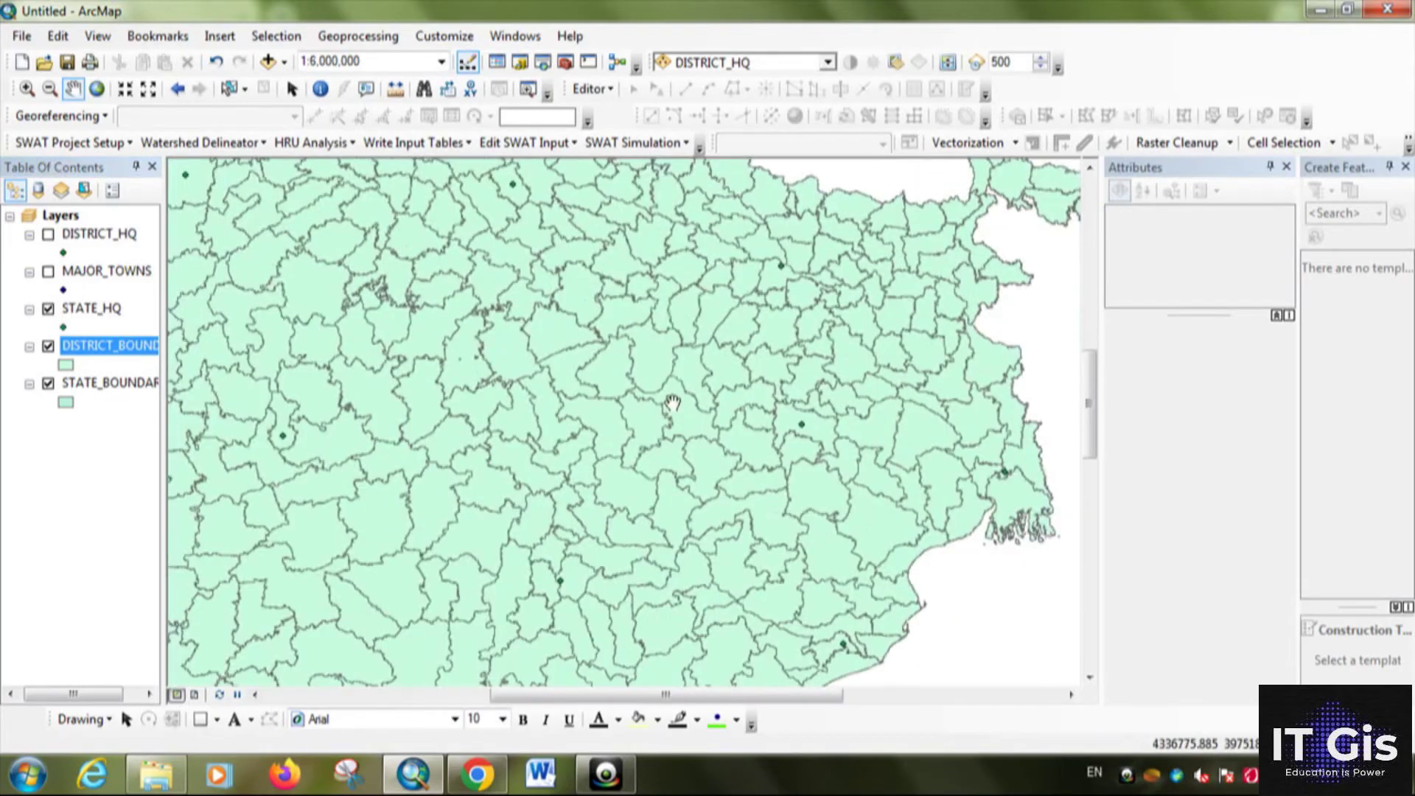
Hide the DISTRICT_BOUNDARY and STATE_HQ layers, and view the MAJOR_TOWNS points over the states before hiding them
{"action": "left_click", "coordinate": [48, 346]}
{"action": "scroll", "coordinate": [806, 443], "scroll_direction": "up", "scroll_amount": 2}
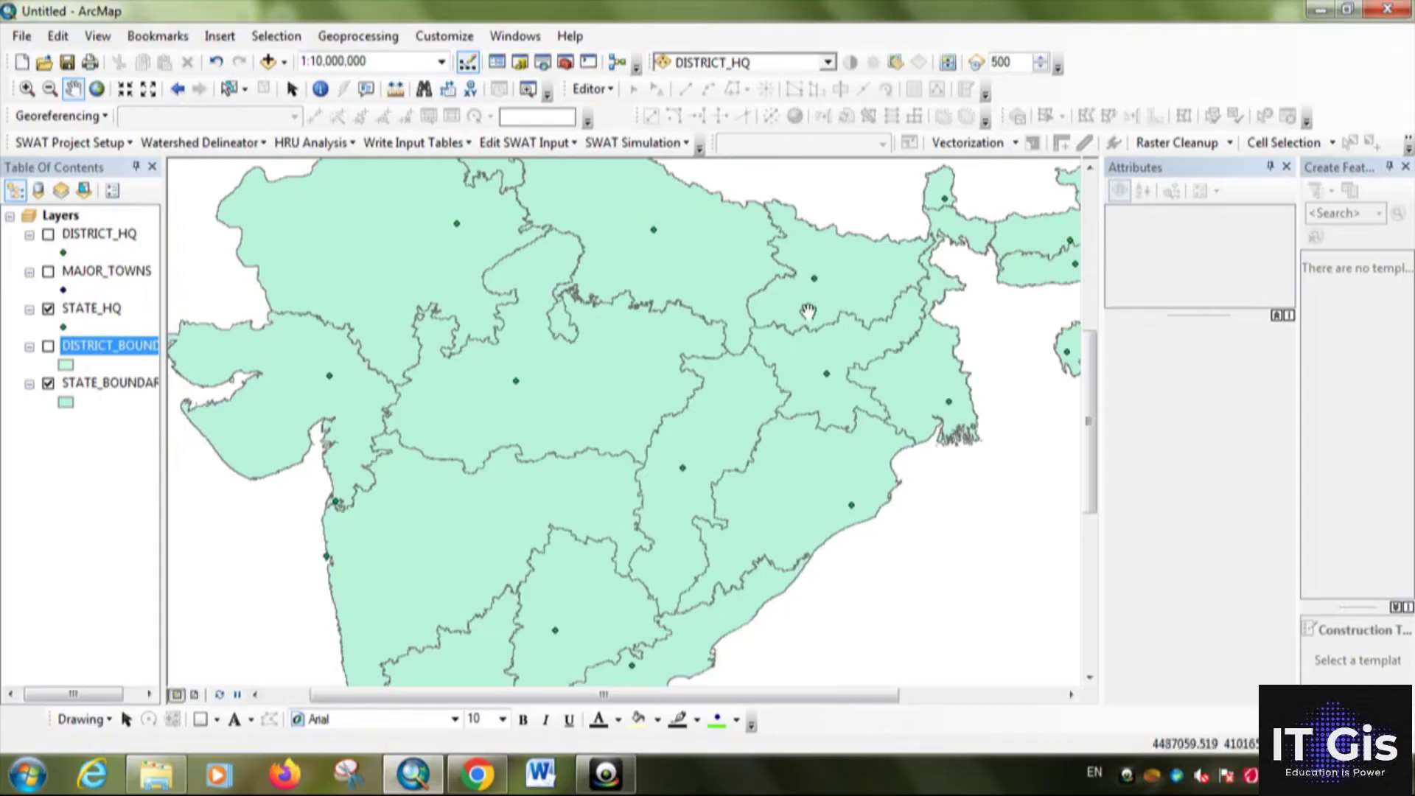
{"action": "left_click", "coordinate": [48, 309]}
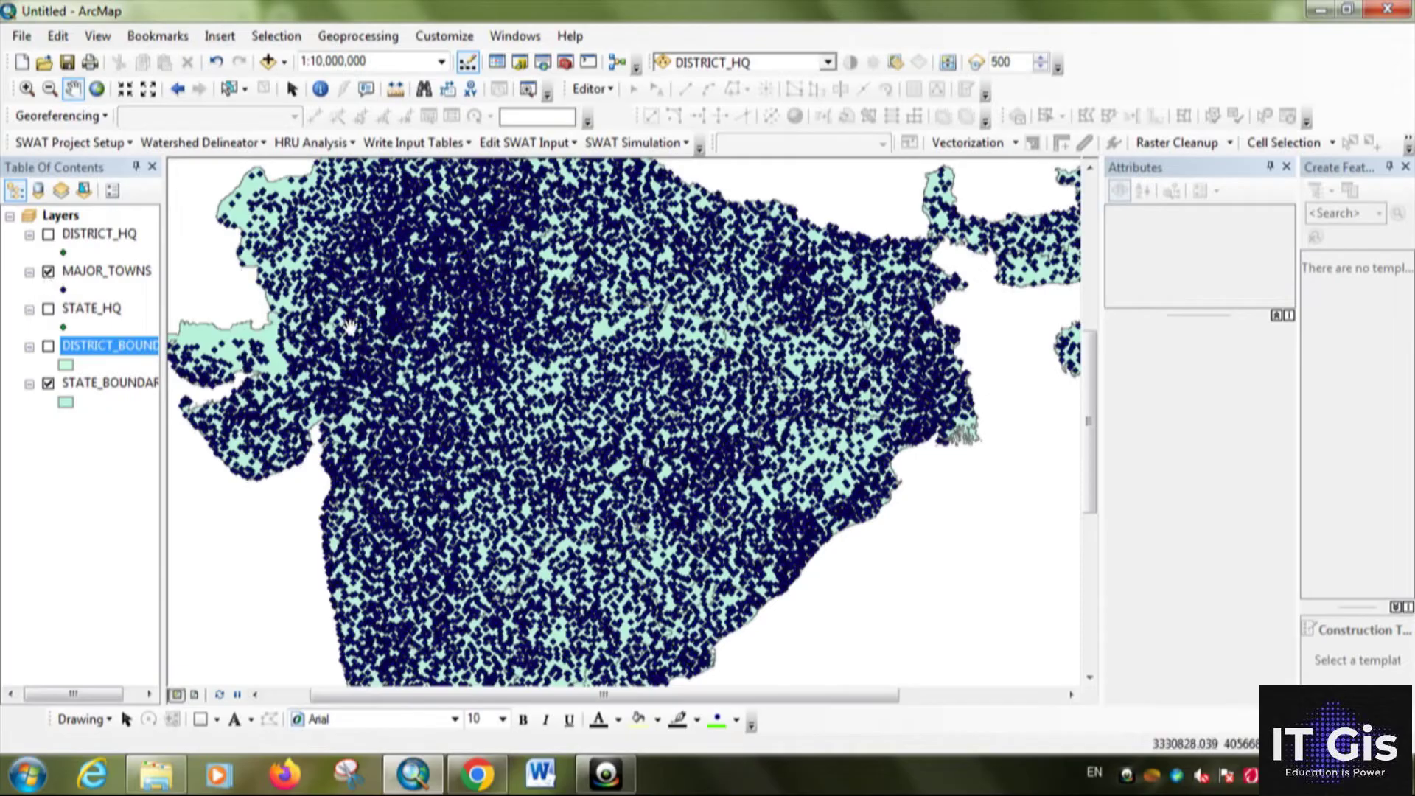
{"action": "left_click", "coordinate": [49, 272]}
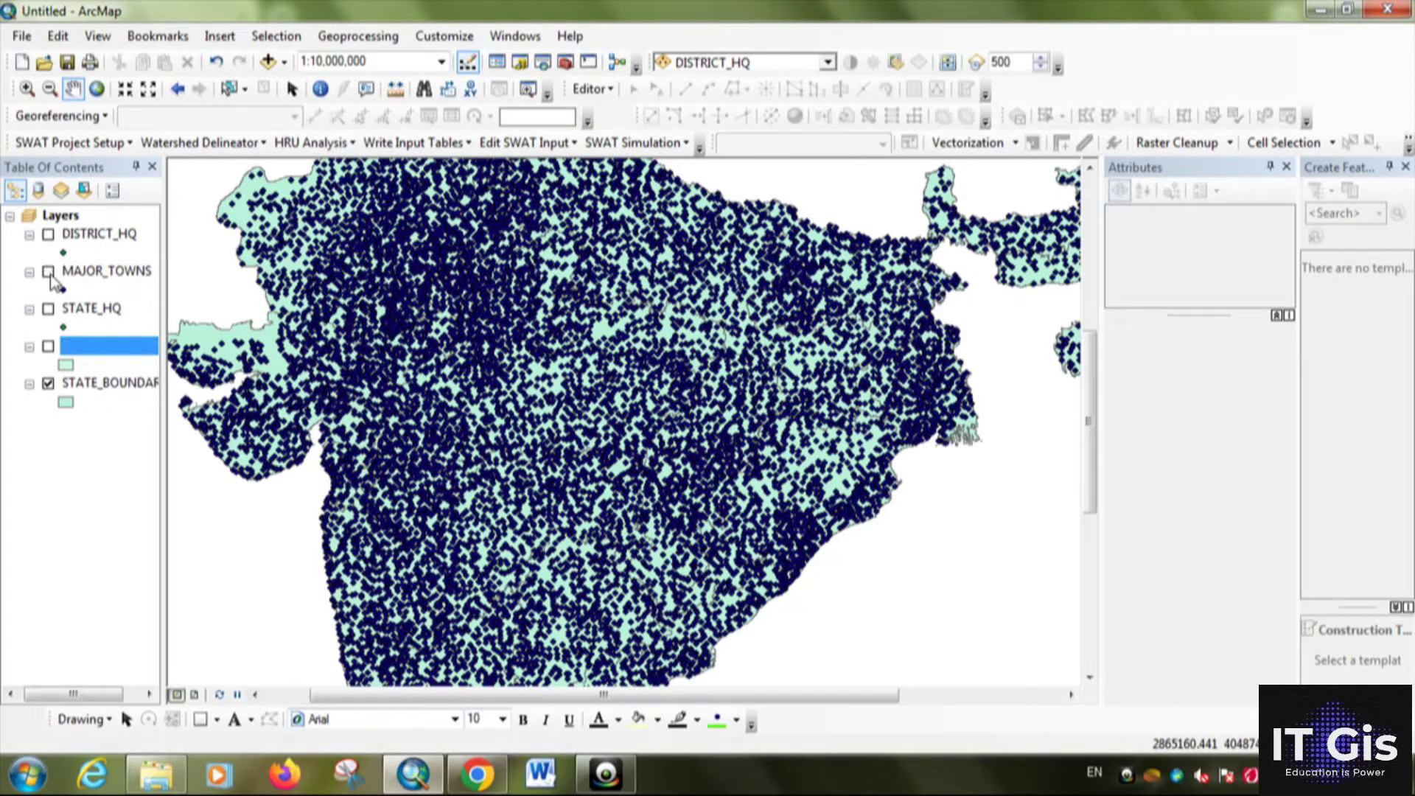
Switch to Chrome and filter the Onlinemaps Portal's digital products to Administrative Boundary Database
{"action": "left_click", "coordinate": [477, 774]}
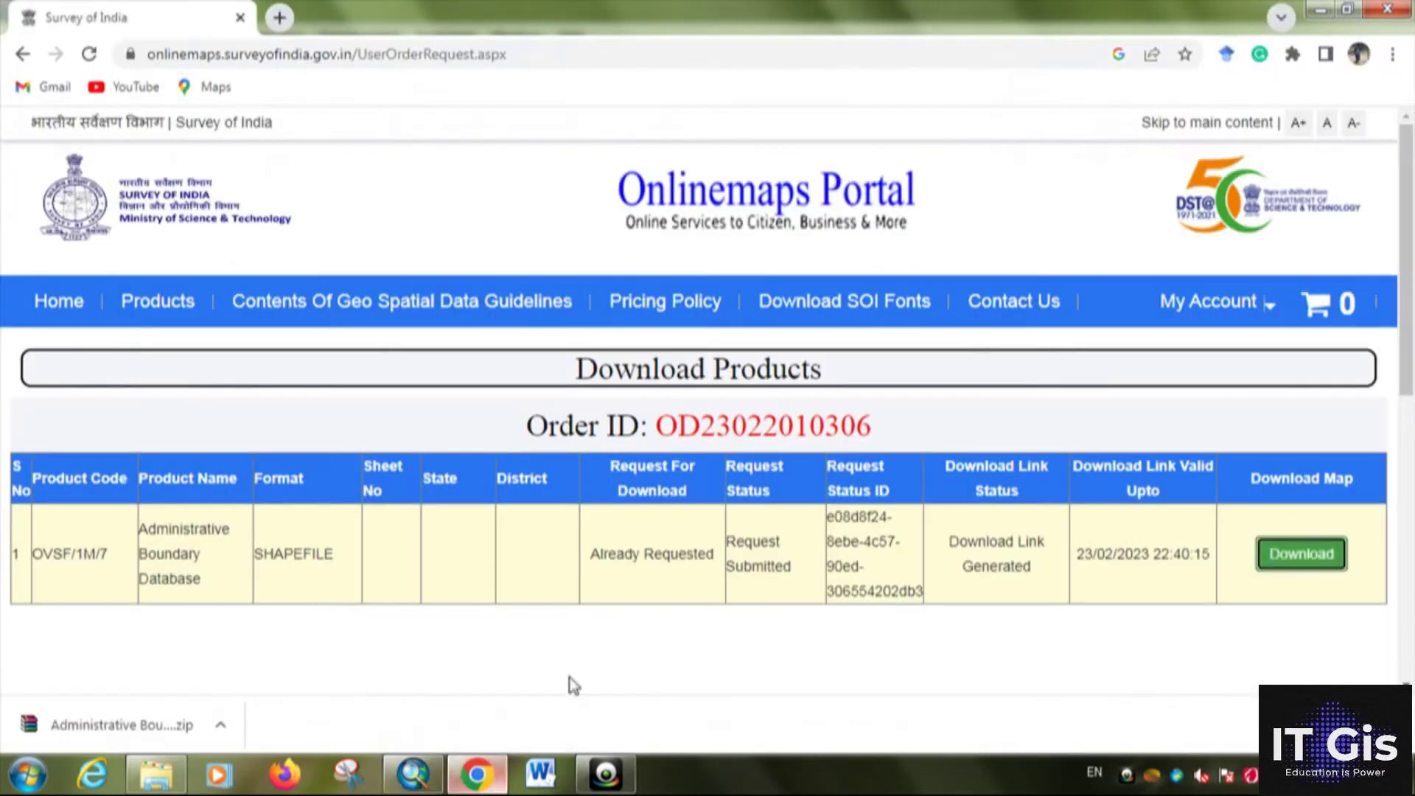
{"action": "left_click", "coordinate": [177, 317]}
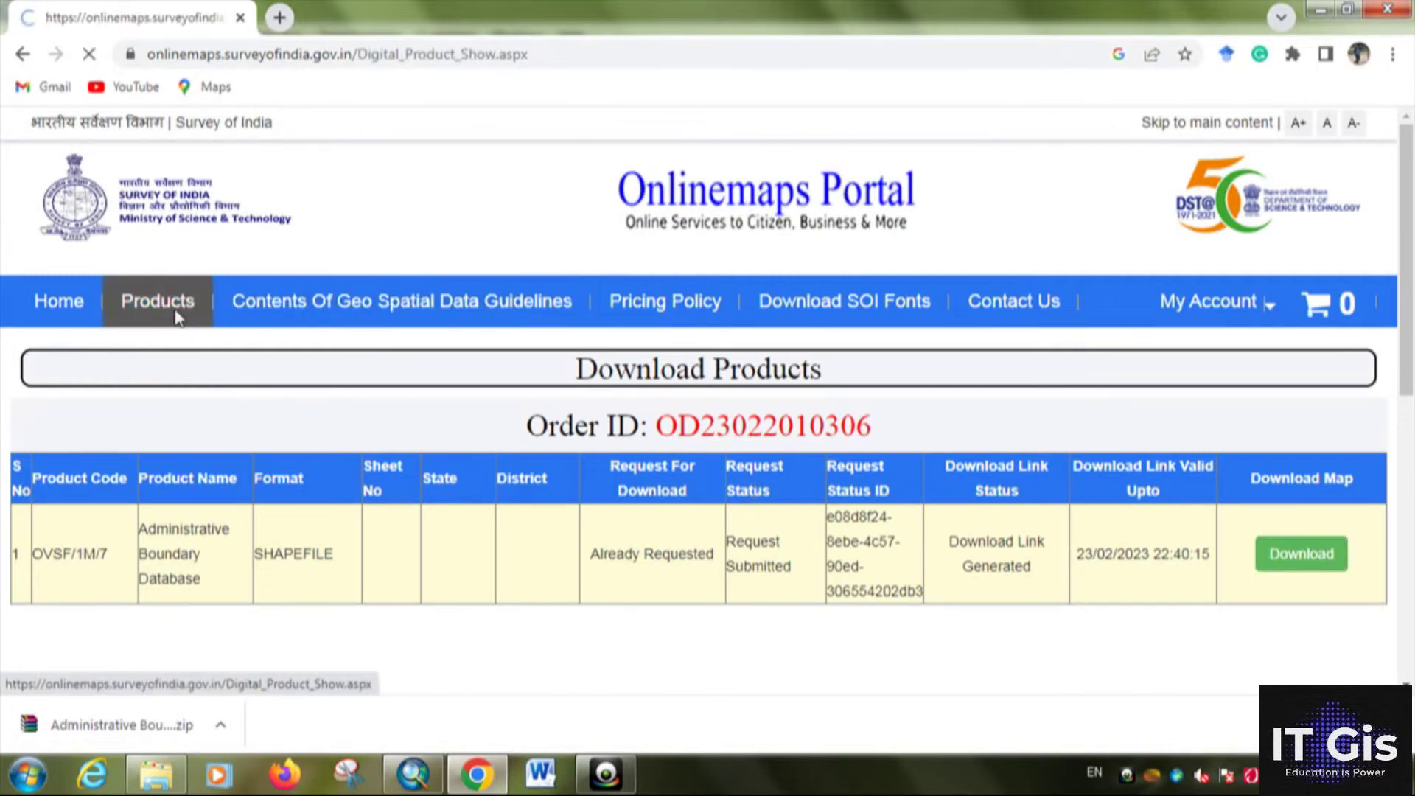
{"action": "left_click", "coordinate": [73, 590]}
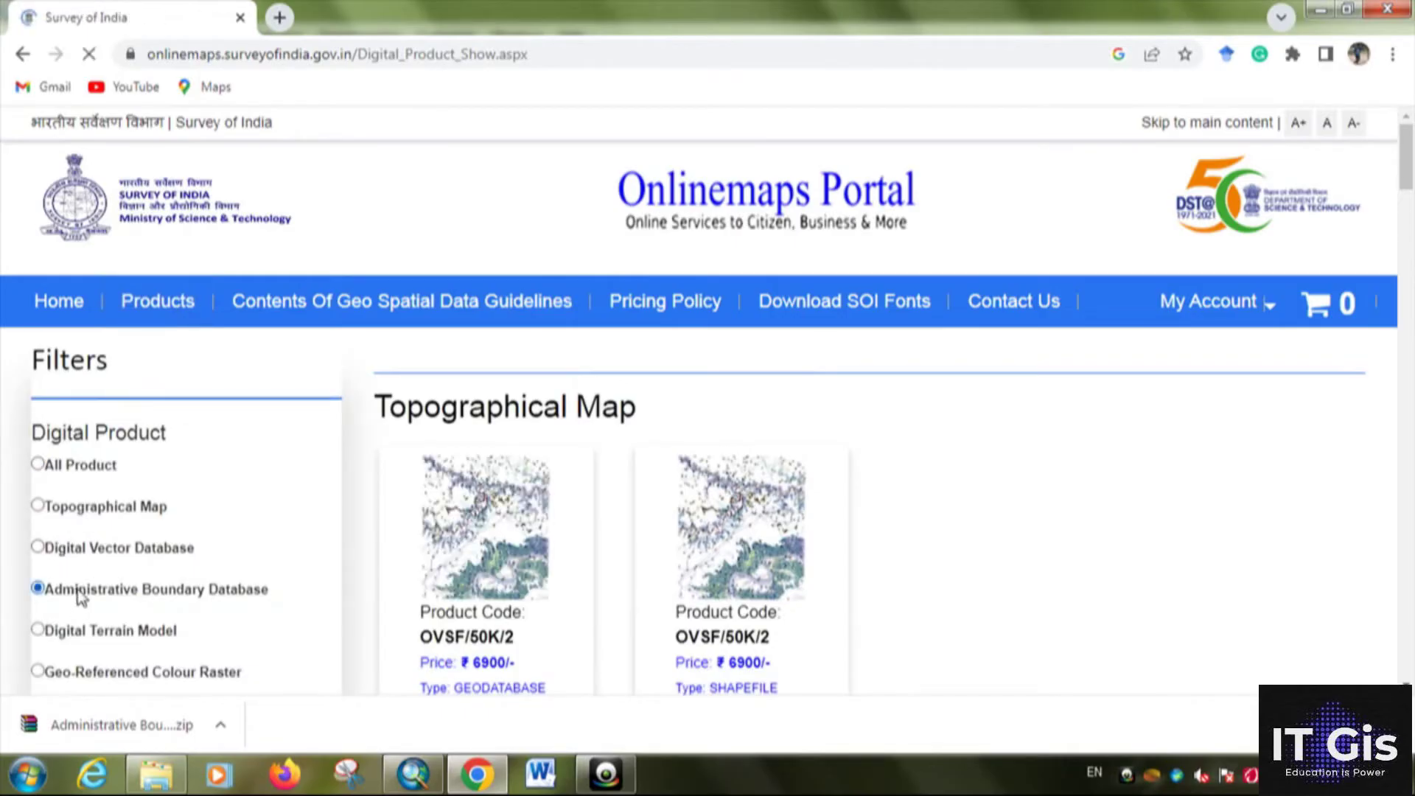
{"action": "scroll", "coordinate": [1081, 436], "scroll_direction": "down", "scroll_amount": 3}
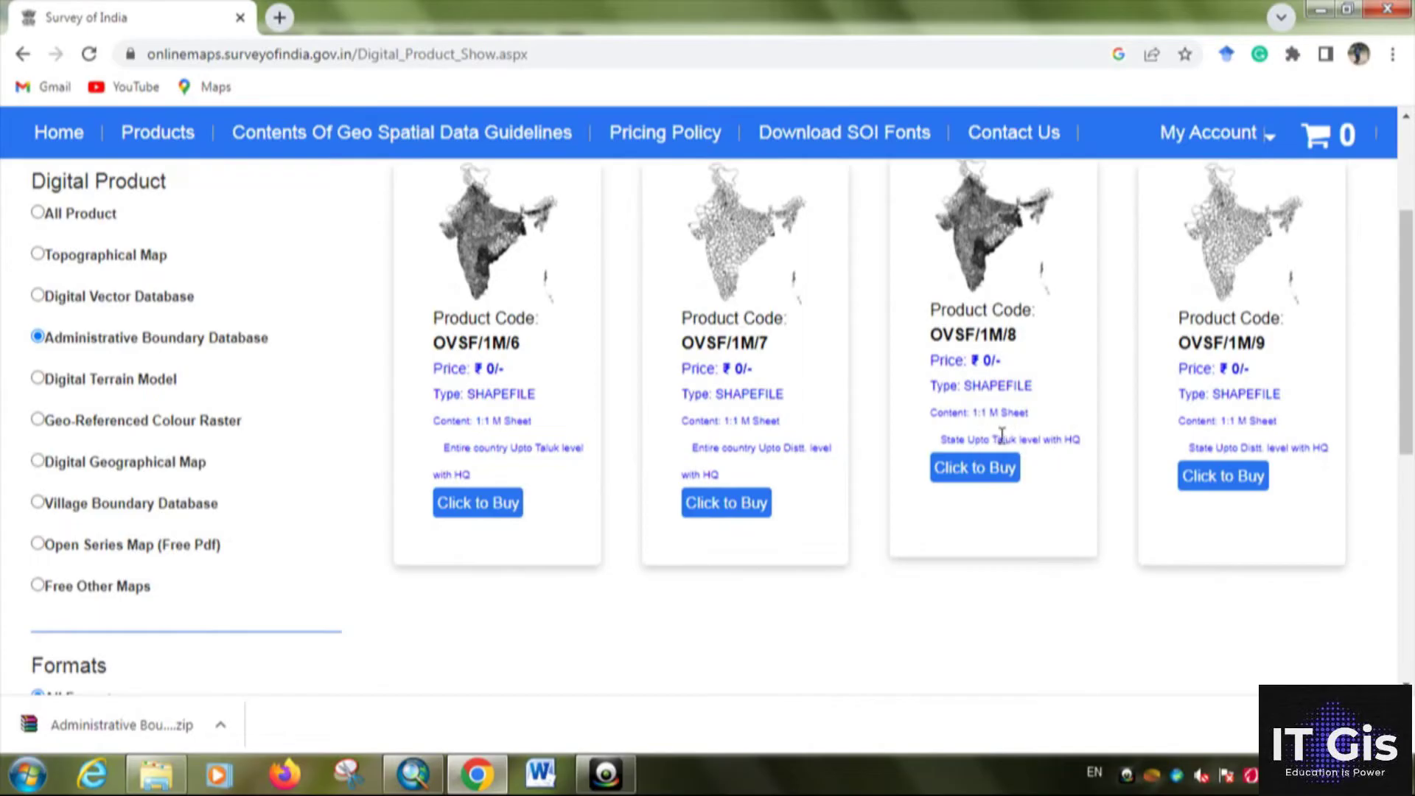
Add the free state-up-to-taluk-level shapefile product OVSF/1M/8 to the cart for JHARKHAND
{"action": "left_click", "coordinate": [991, 475]}
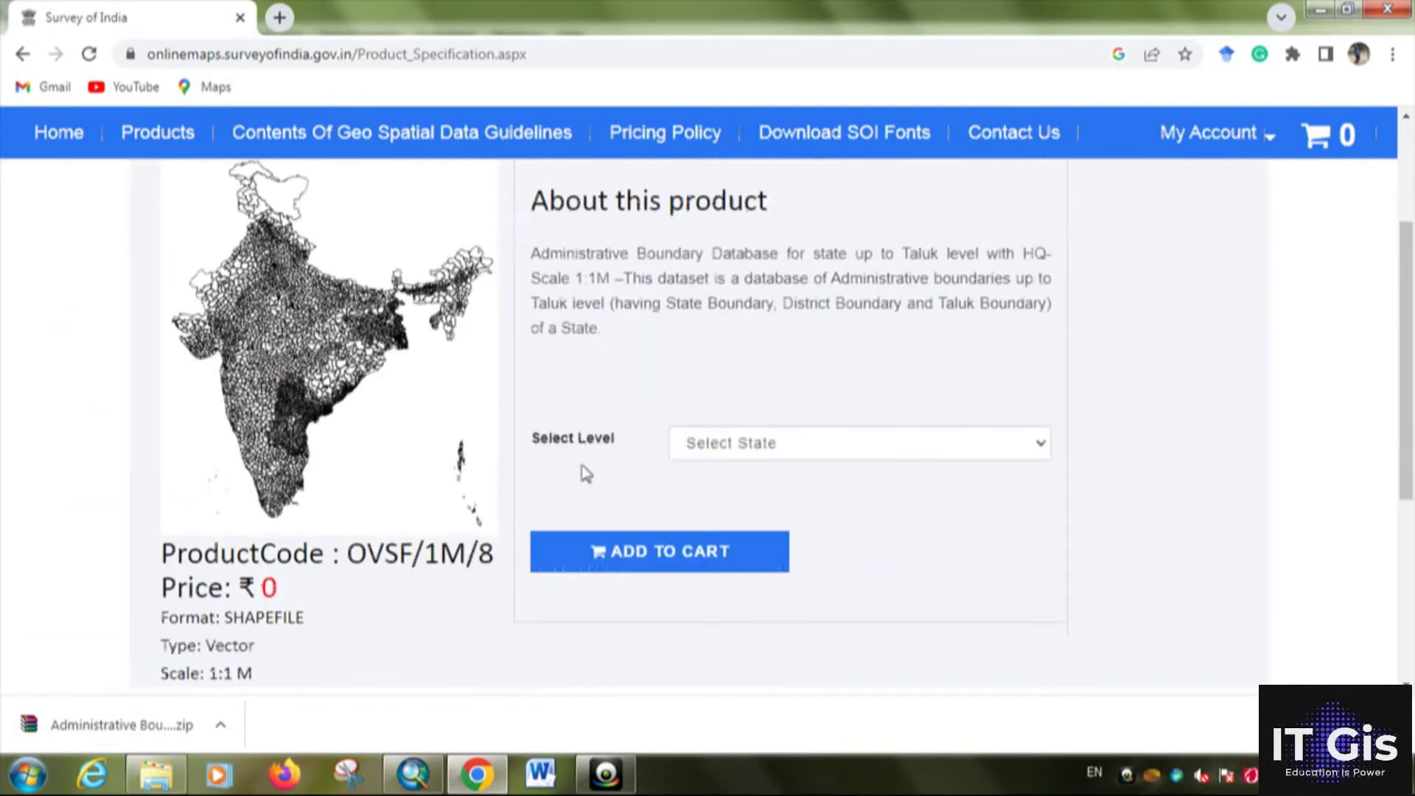
{"action": "left_click", "coordinate": [748, 448]}
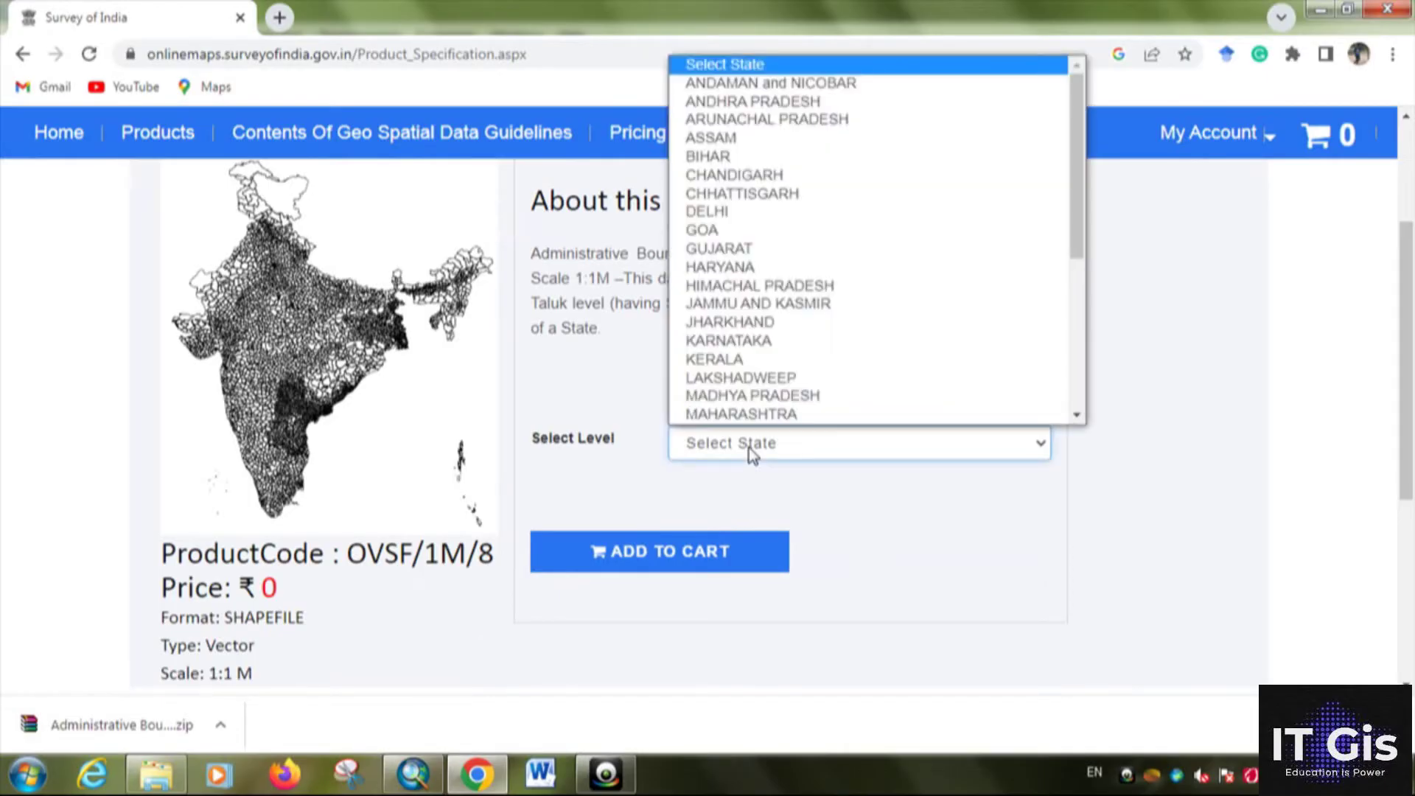
{"action": "scroll", "coordinate": [744, 411], "scroll_direction": "down", "scroll_amount": 1}
{"action": "left_click", "coordinate": [738, 286]}
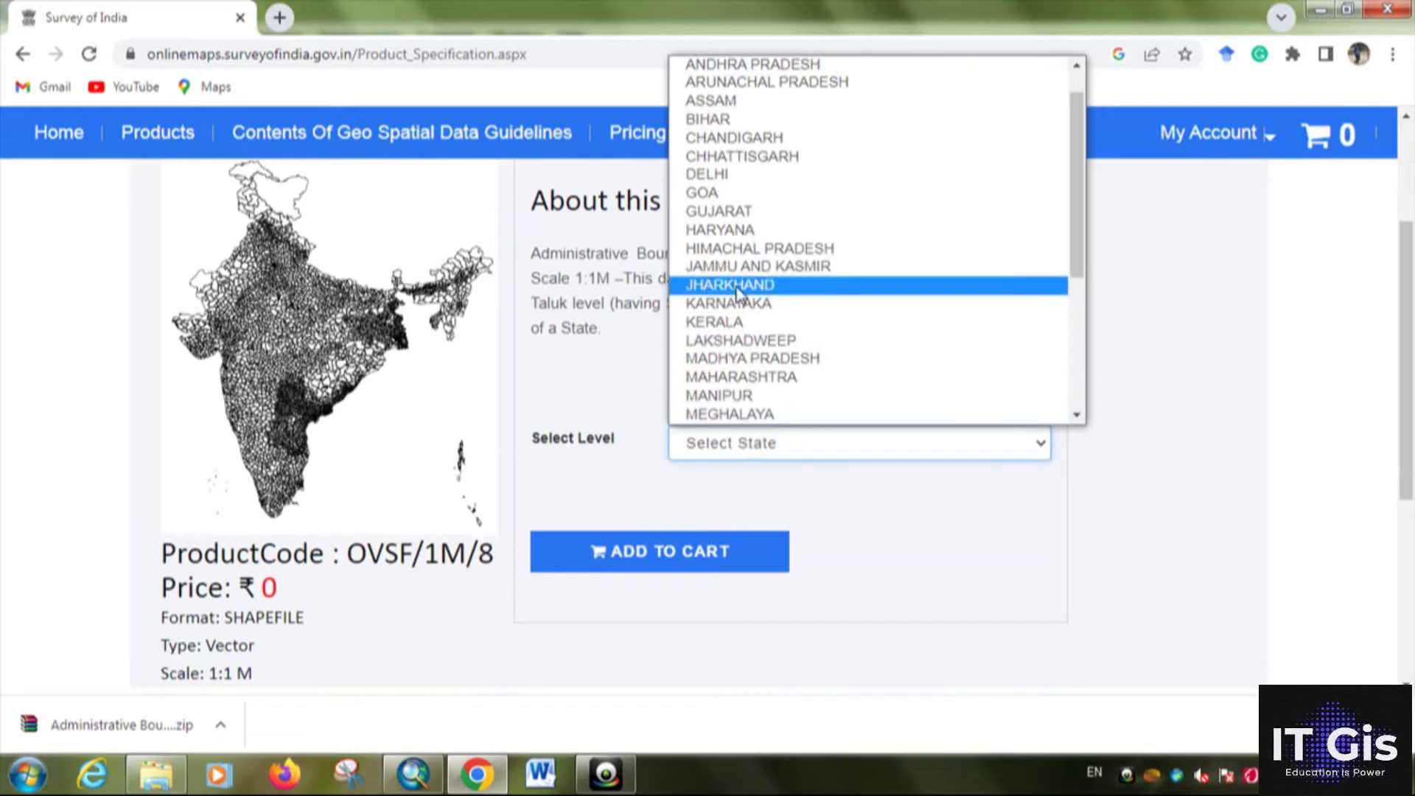
{"action": "left_click", "coordinate": [699, 558]}
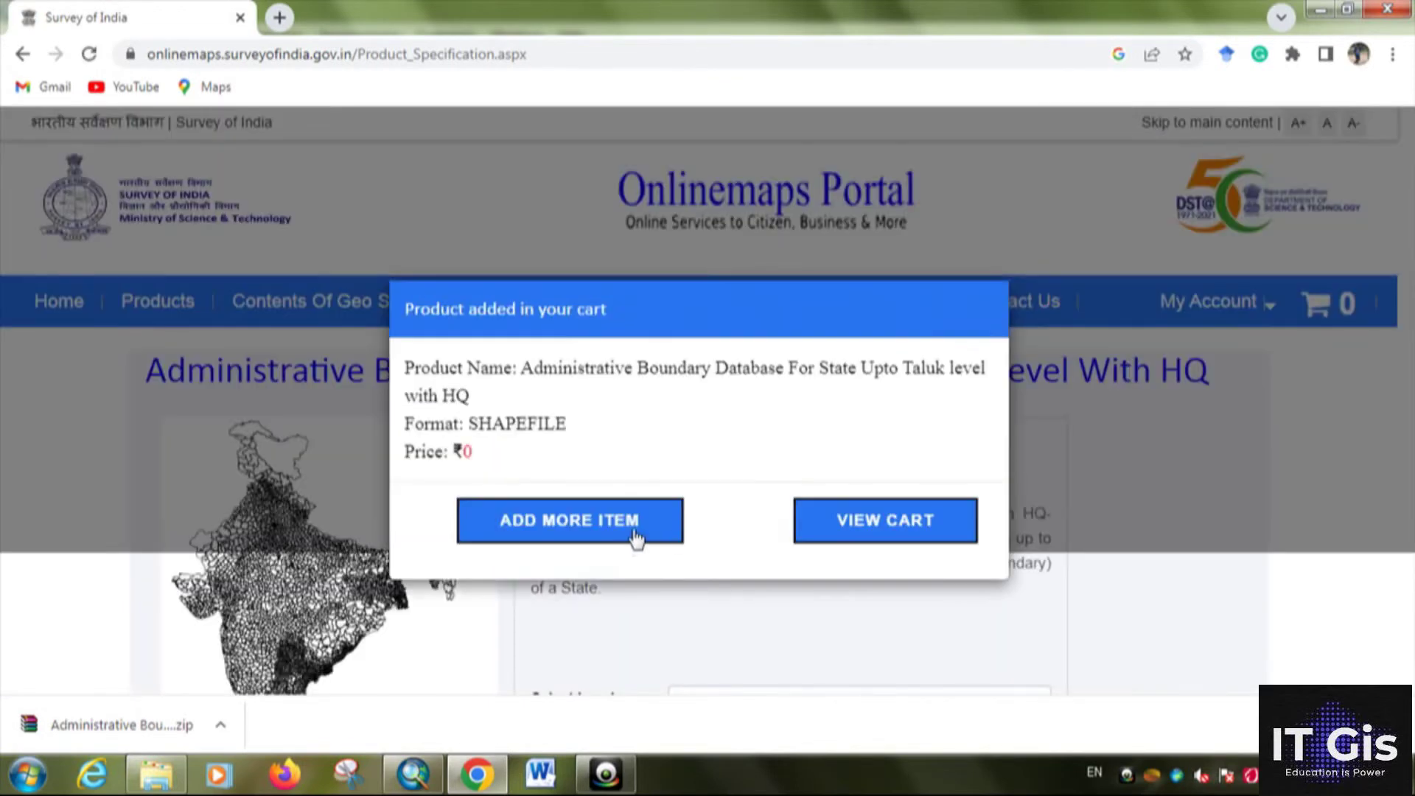
View the cart, place the order for the Jharkhand product and proceed to its download
{"action": "left_click", "coordinate": [824, 536]}
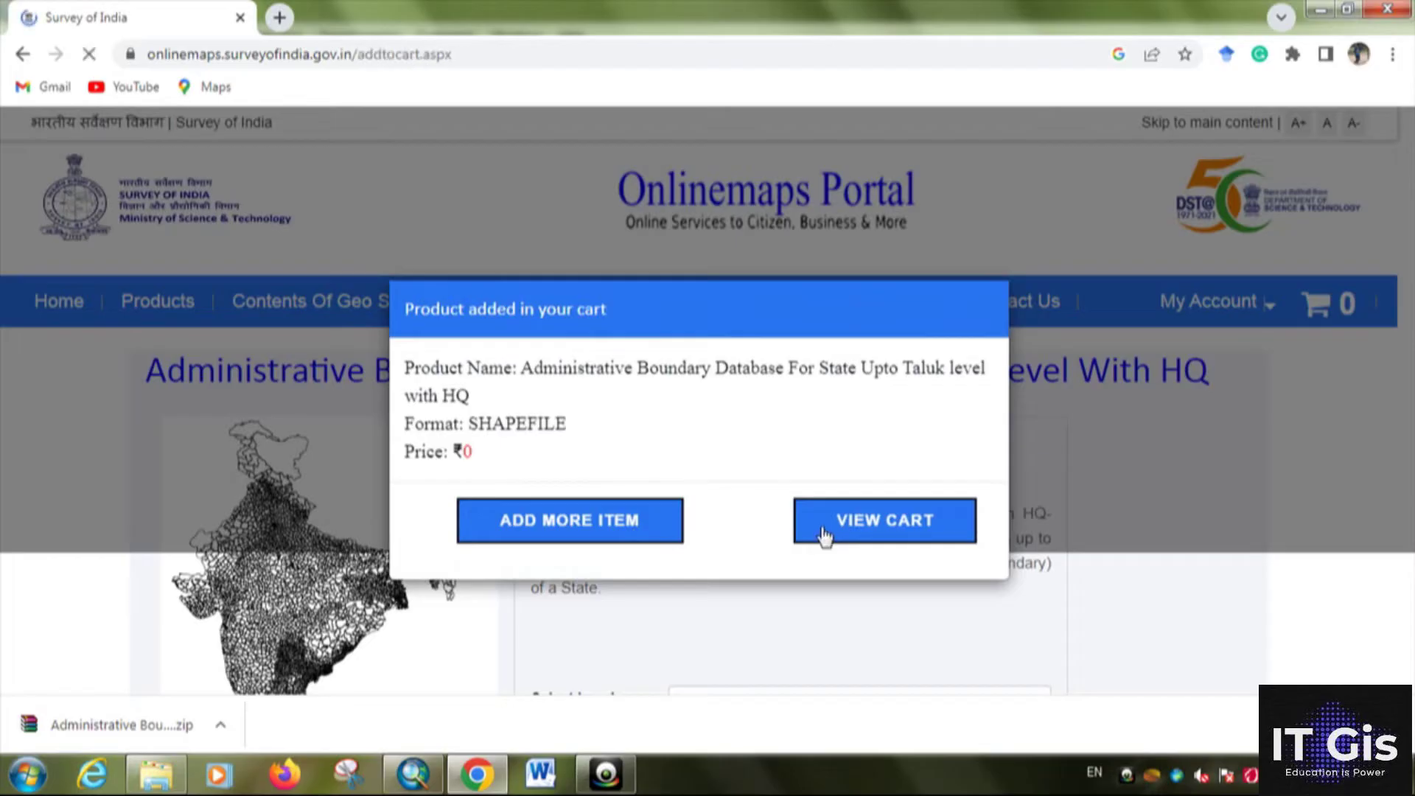
{"action": "scroll", "coordinate": [958, 479], "scroll_direction": "down", "scroll_amount": 2}
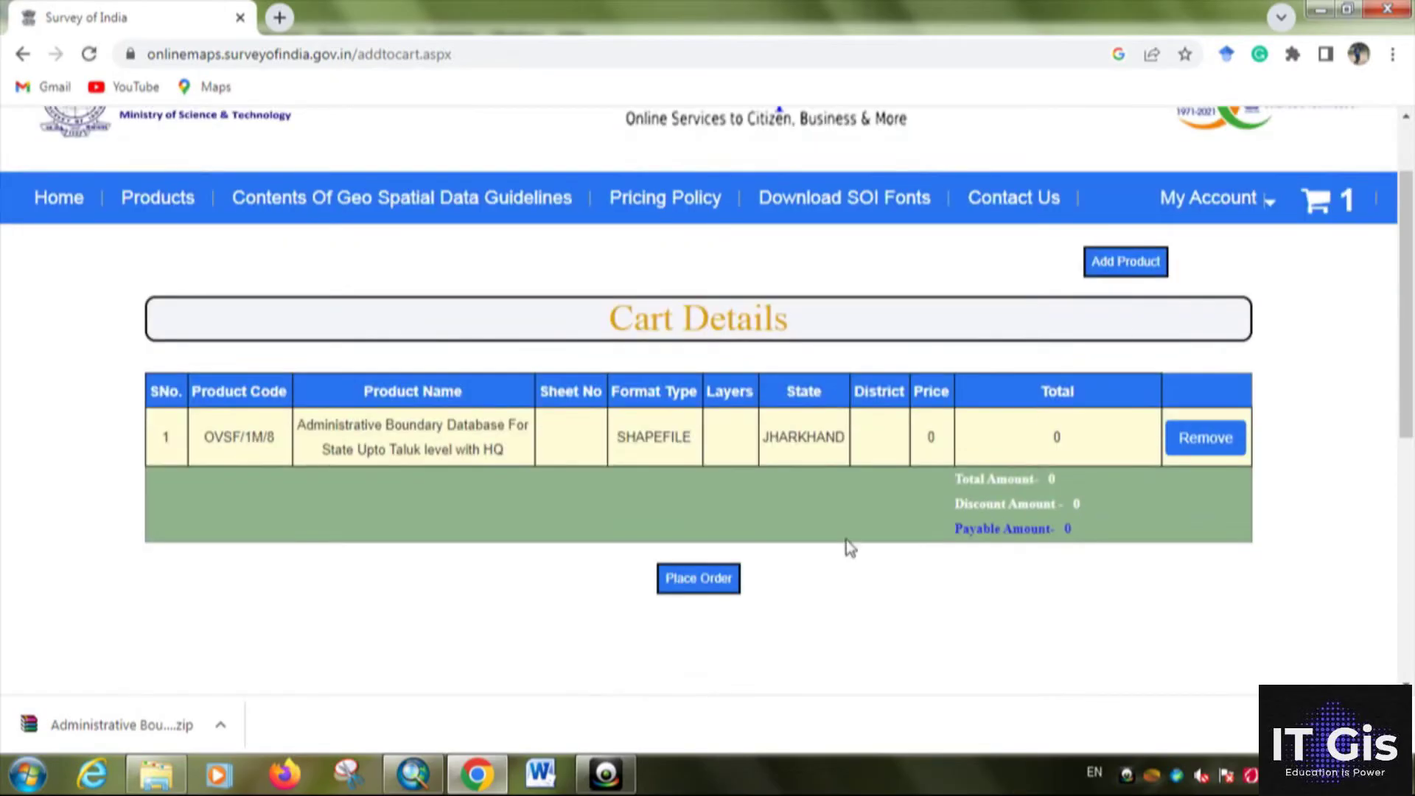
{"action": "left_click", "coordinate": [689, 586]}
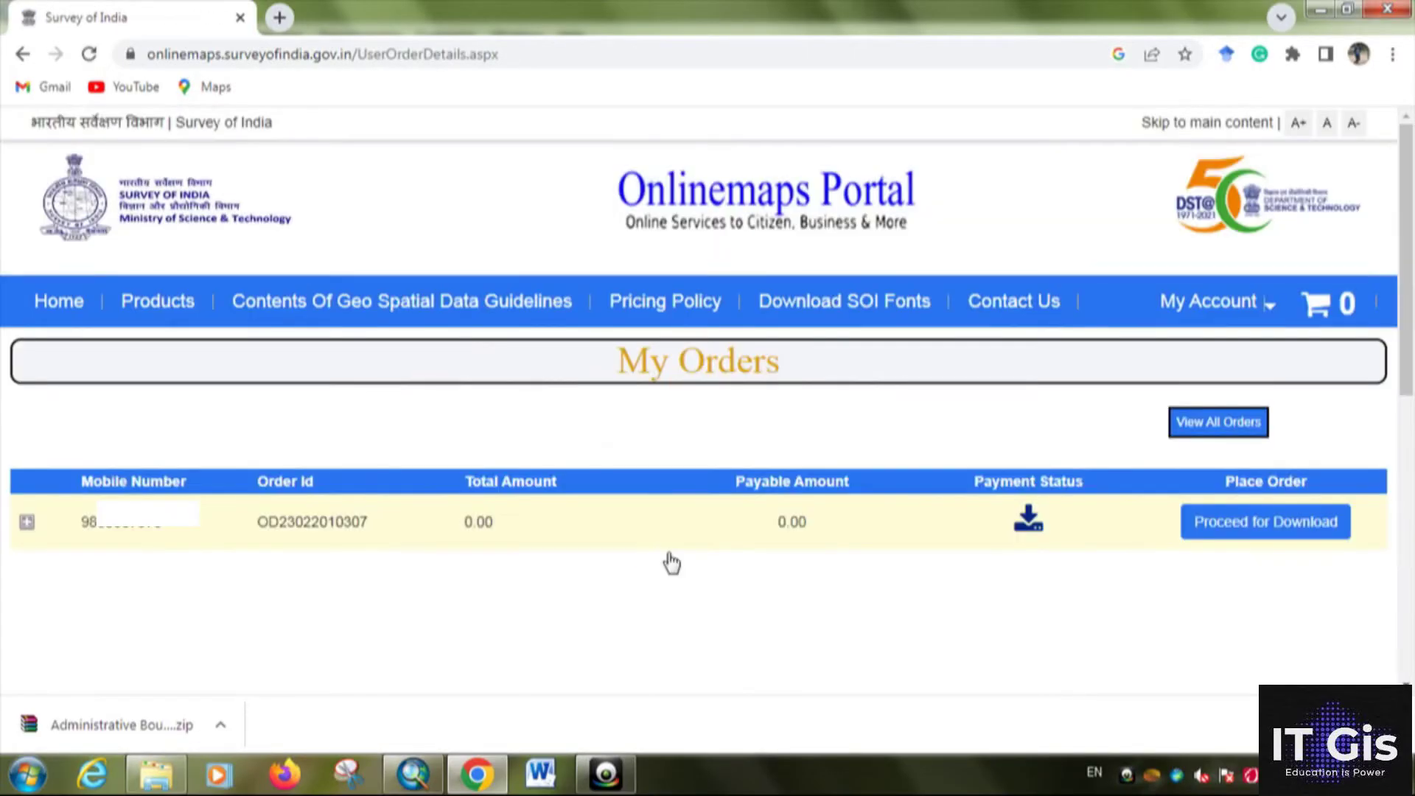
{"action": "left_click", "coordinate": [1291, 532]}
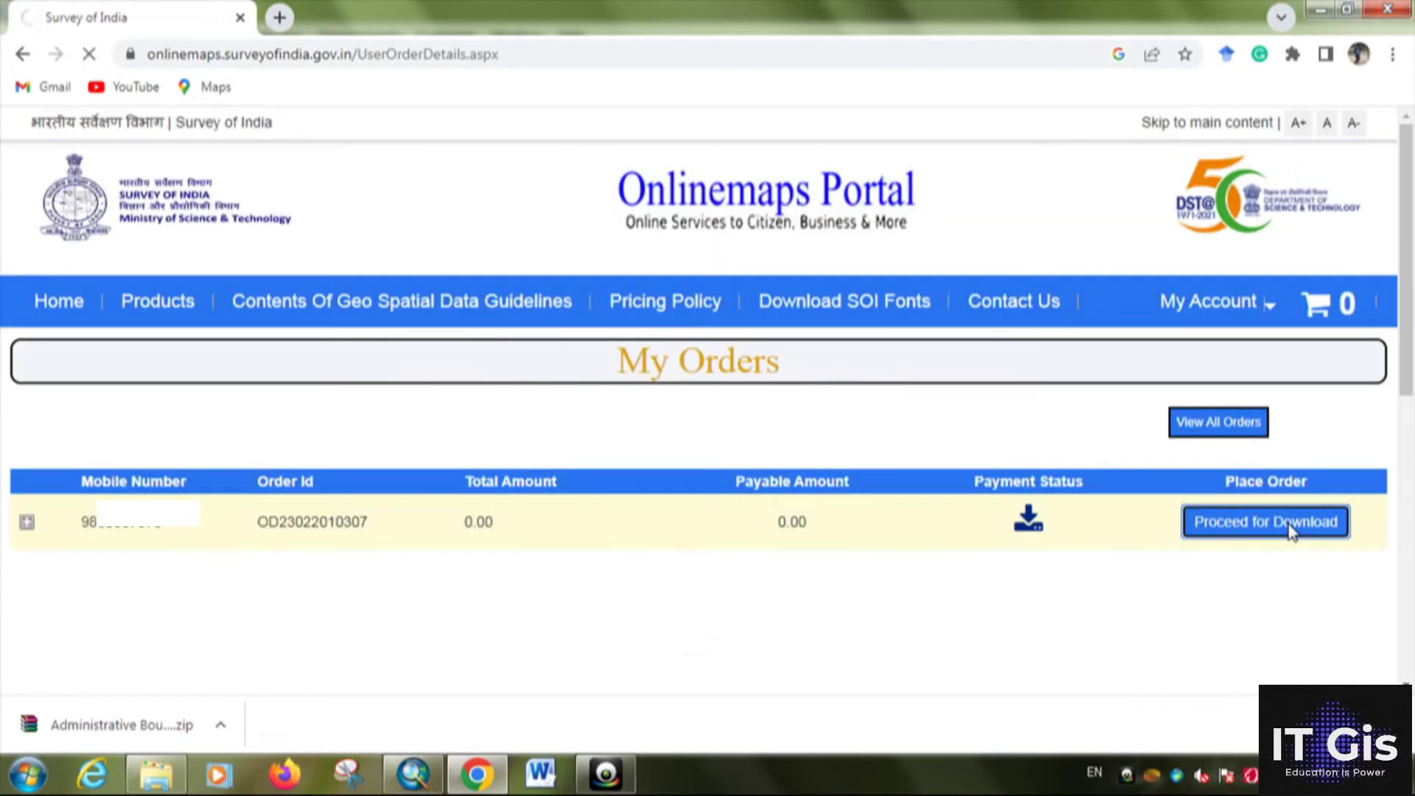
Request the Jharkhand shapefile, generate its download link and download the archive
{"action": "left_click", "coordinate": [701, 569]}
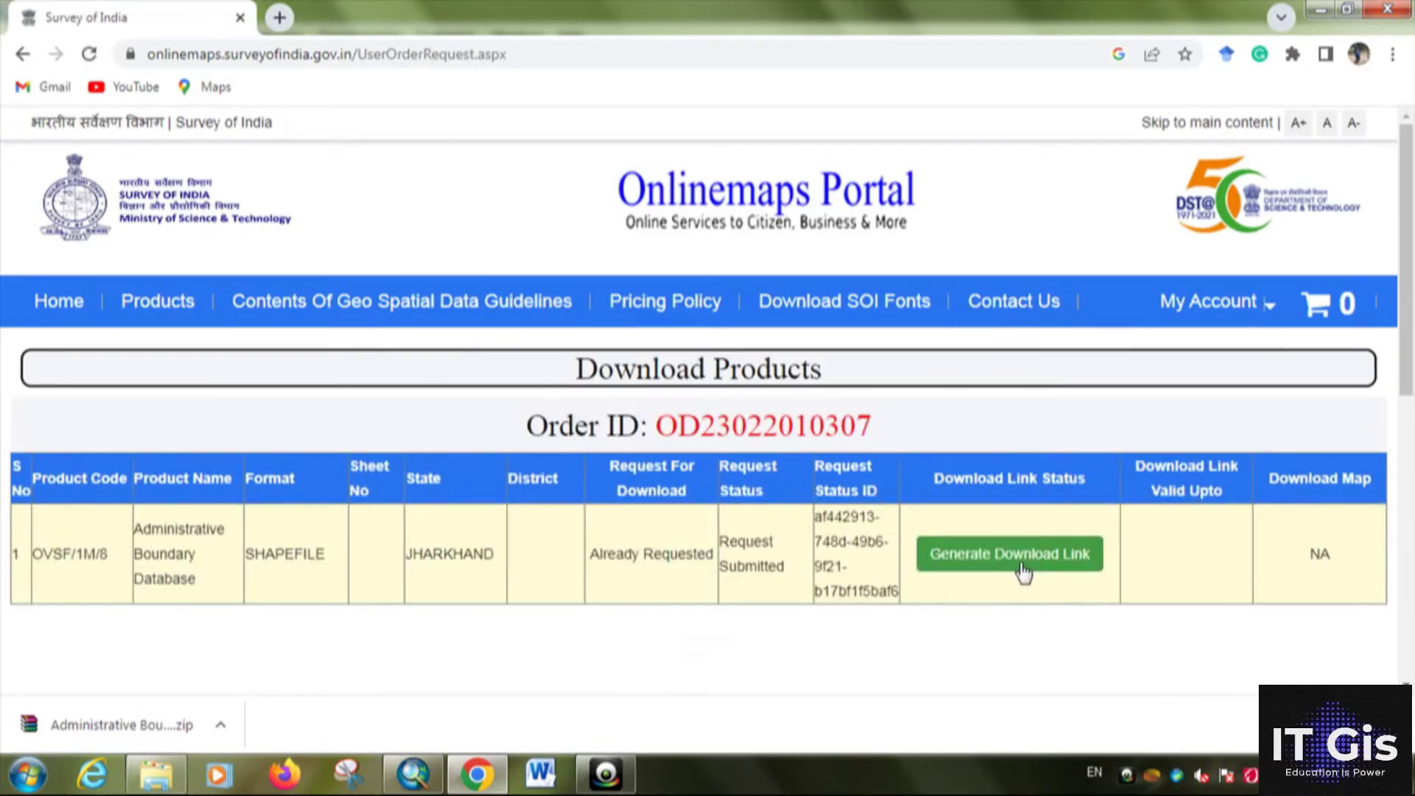
{"action": "left_click", "coordinate": [1023, 567]}
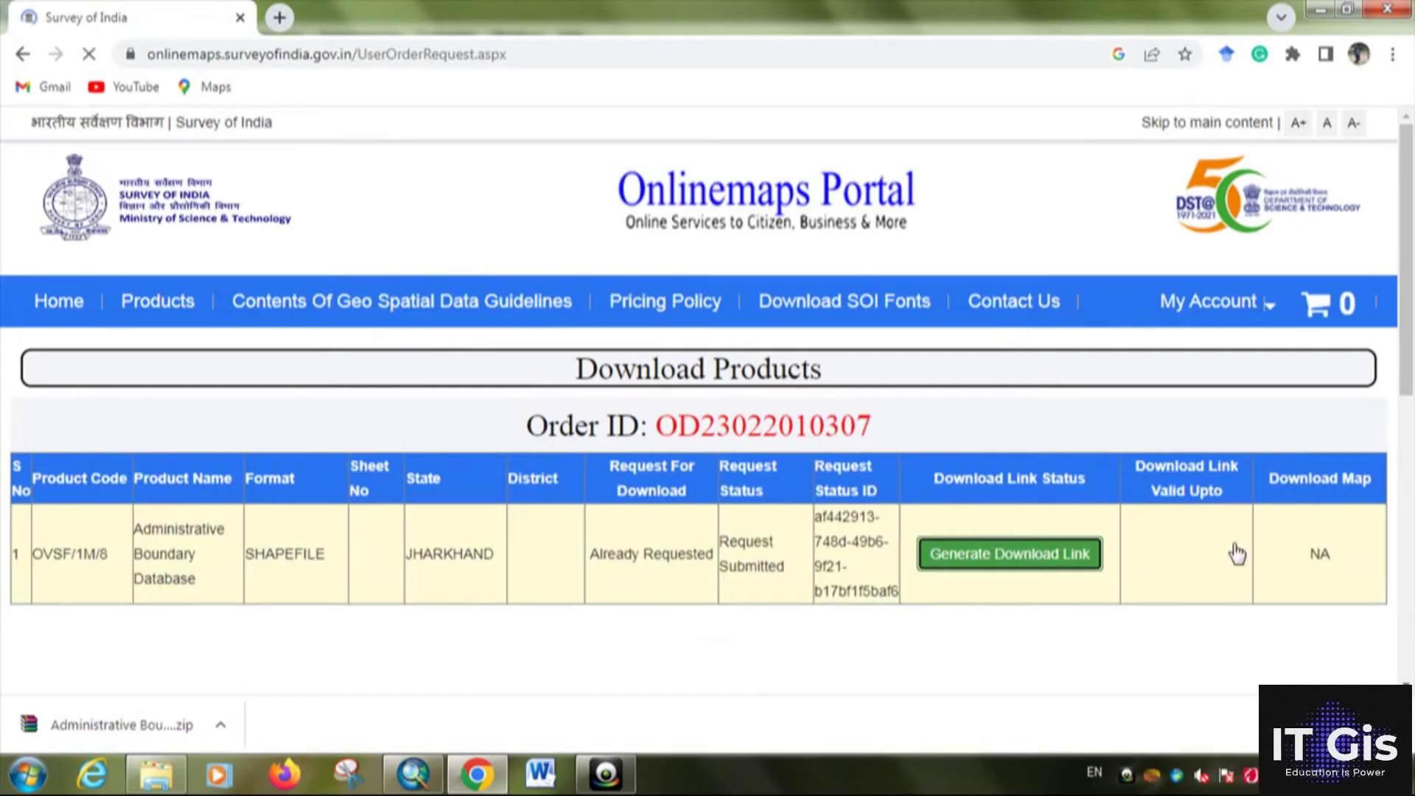
{"action": "left_click", "coordinate": [1302, 557]}
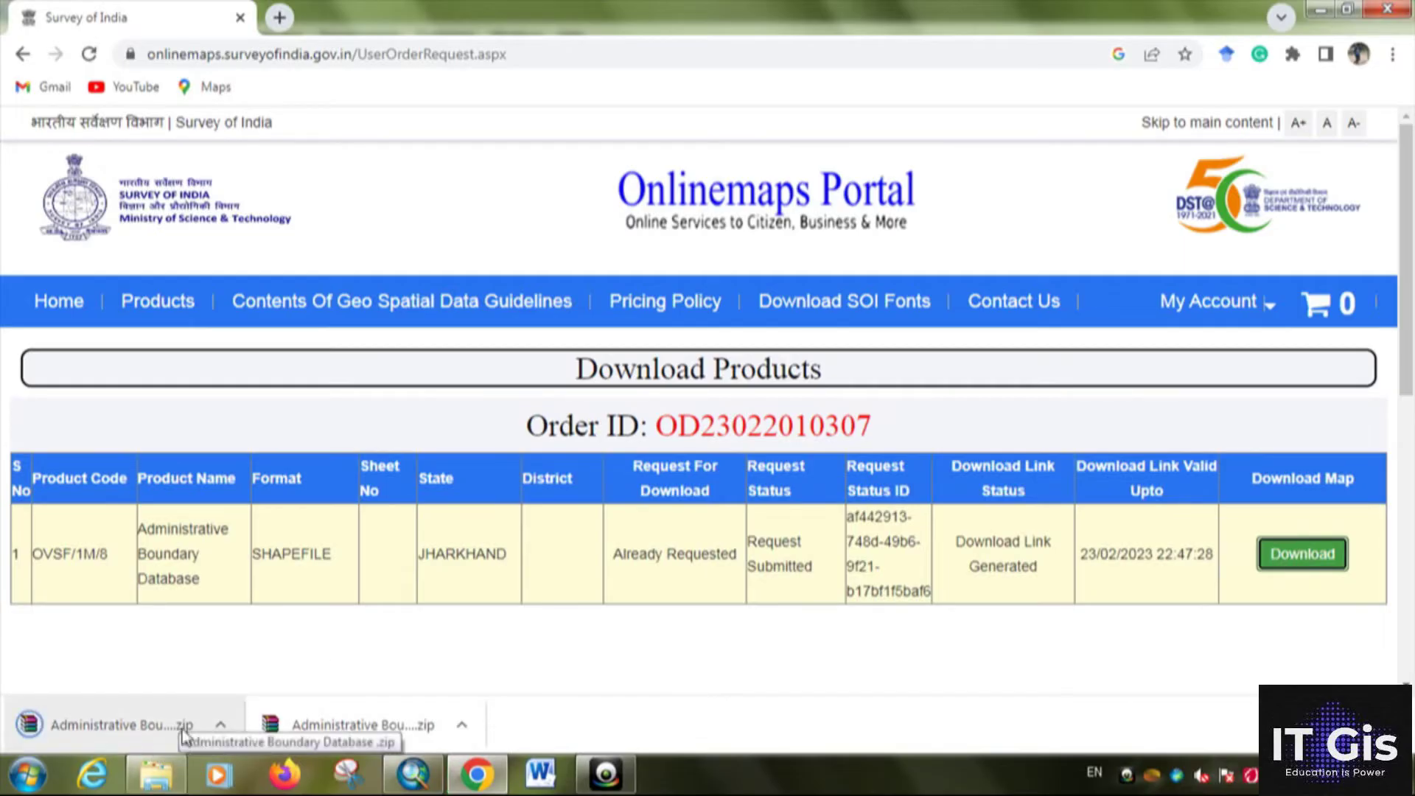
Cut the downloaded Administrative Boundary Database archive from New Library and open a new folder inside D:\07. IT Gis\00. administrative data
{"action": "left_click", "coordinate": [110, 656]}
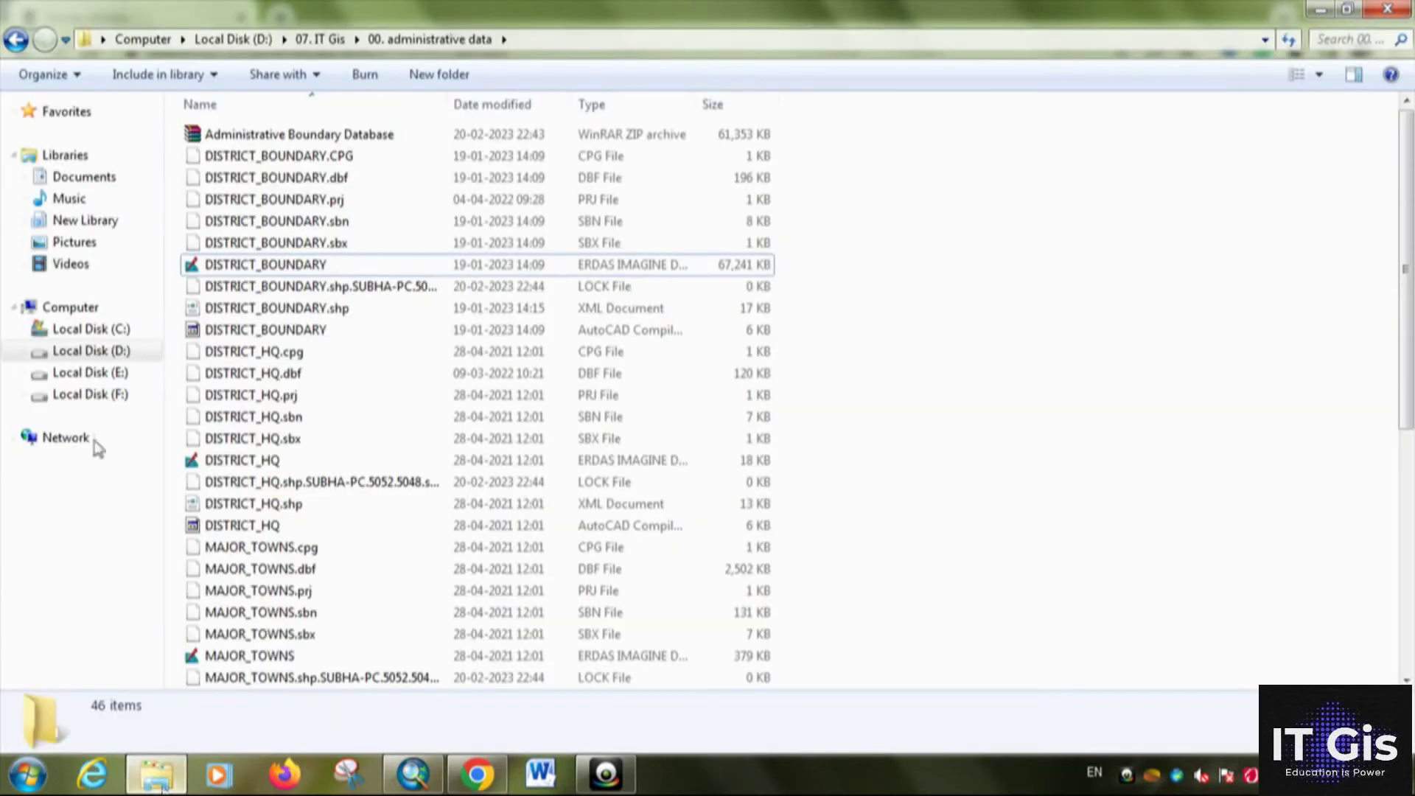
{"action": "left_click", "coordinate": [70, 221]}
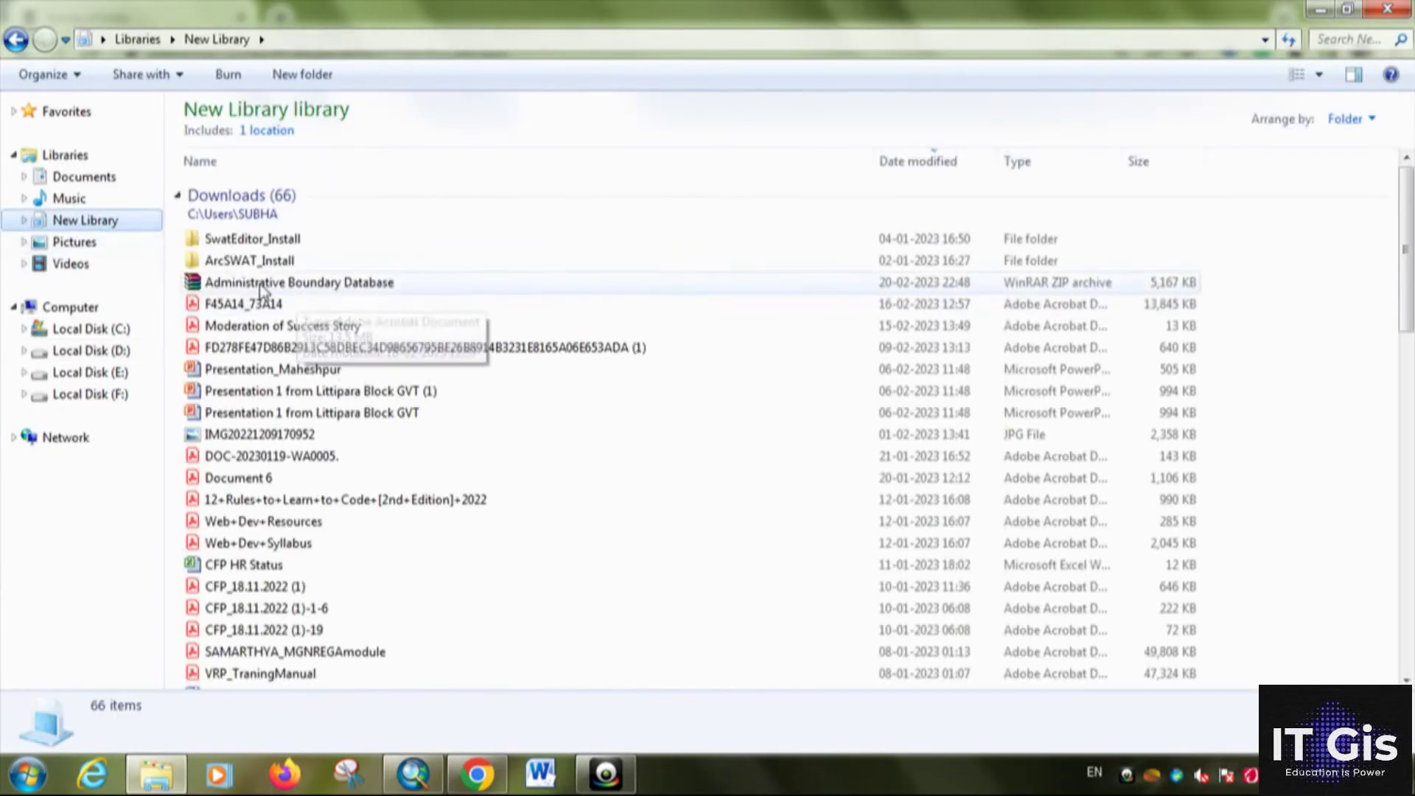
{"action": "left_click", "coordinate": [317, 287]}
{"action": "right_click", "coordinate": [317, 289]}
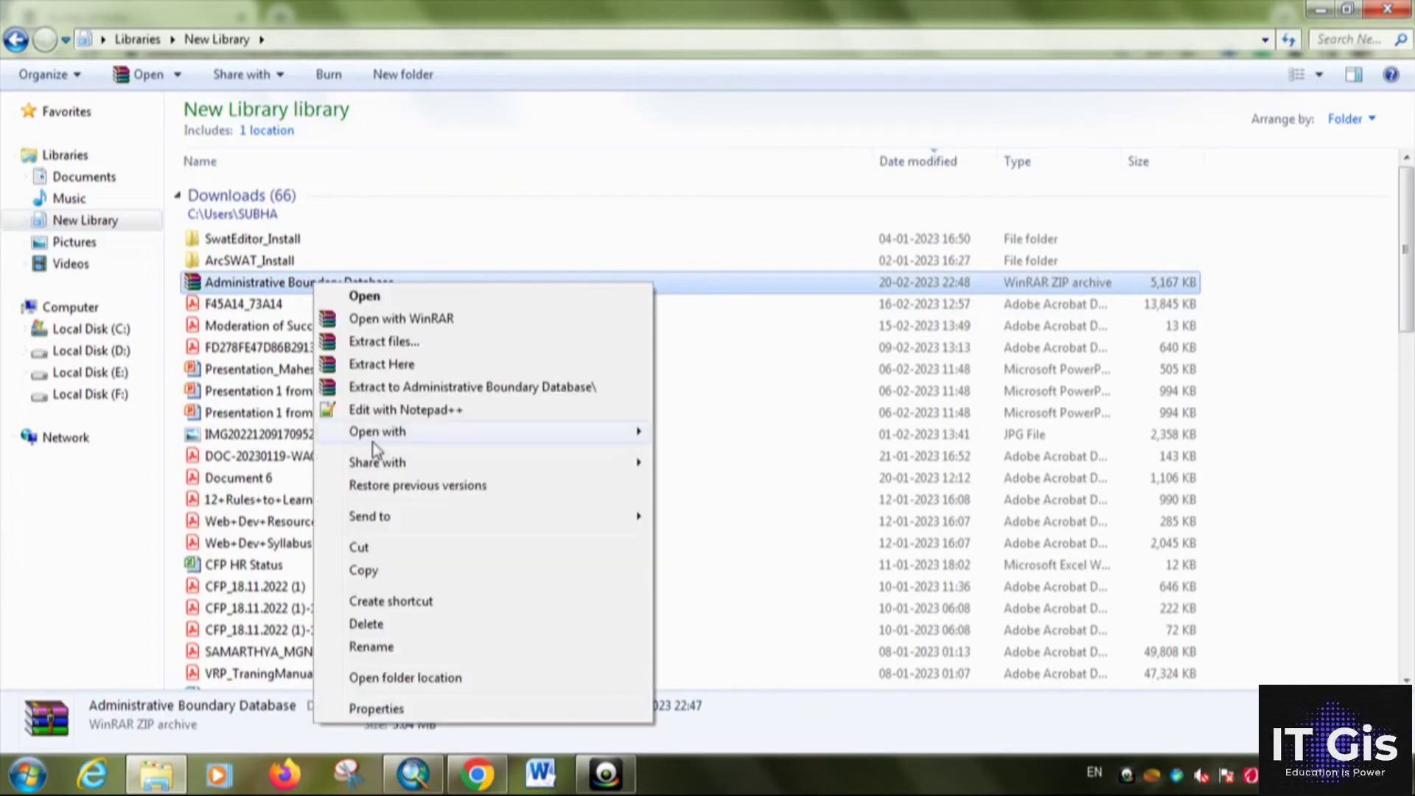
{"action": "left_click", "coordinate": [397, 549]}
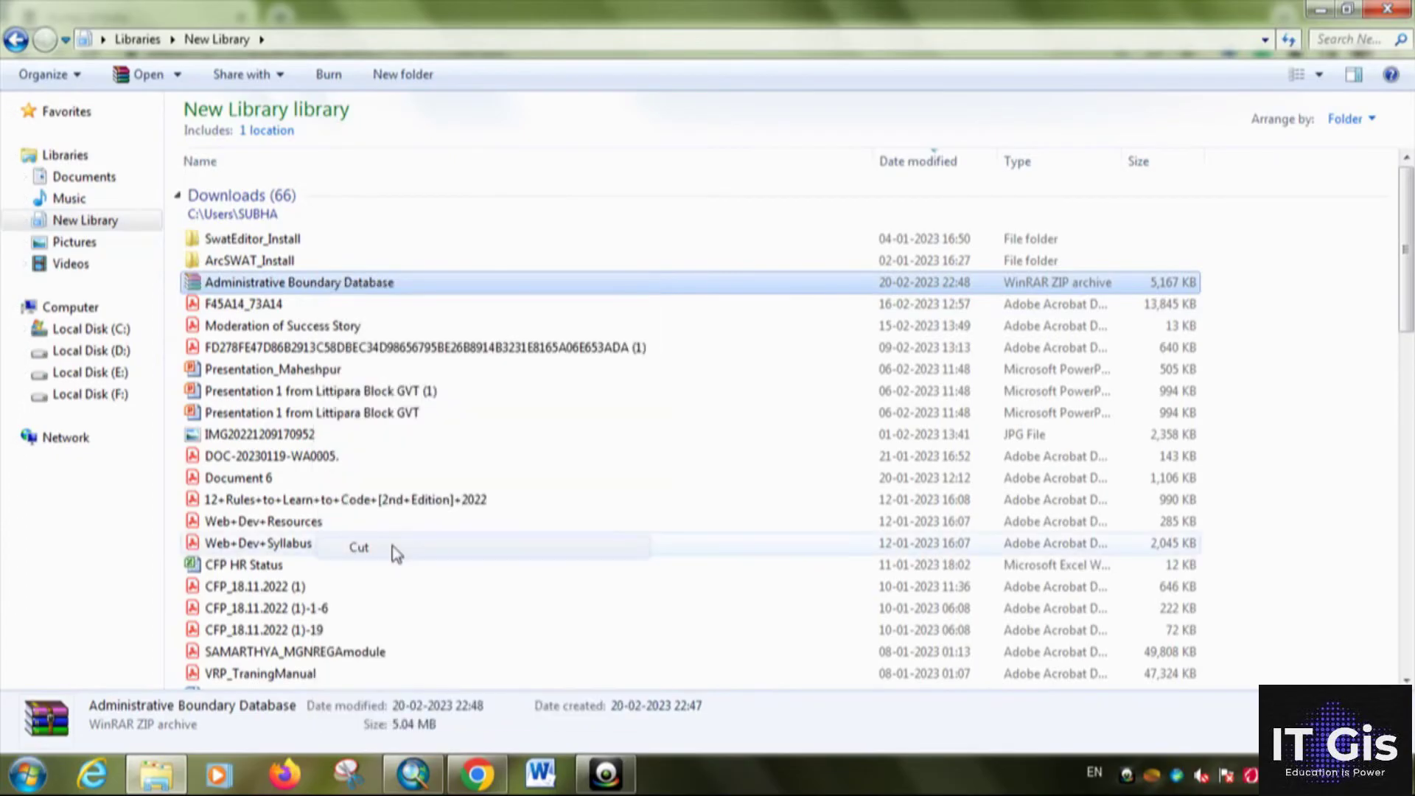
{"action": "left_click", "coordinate": [127, 351]}
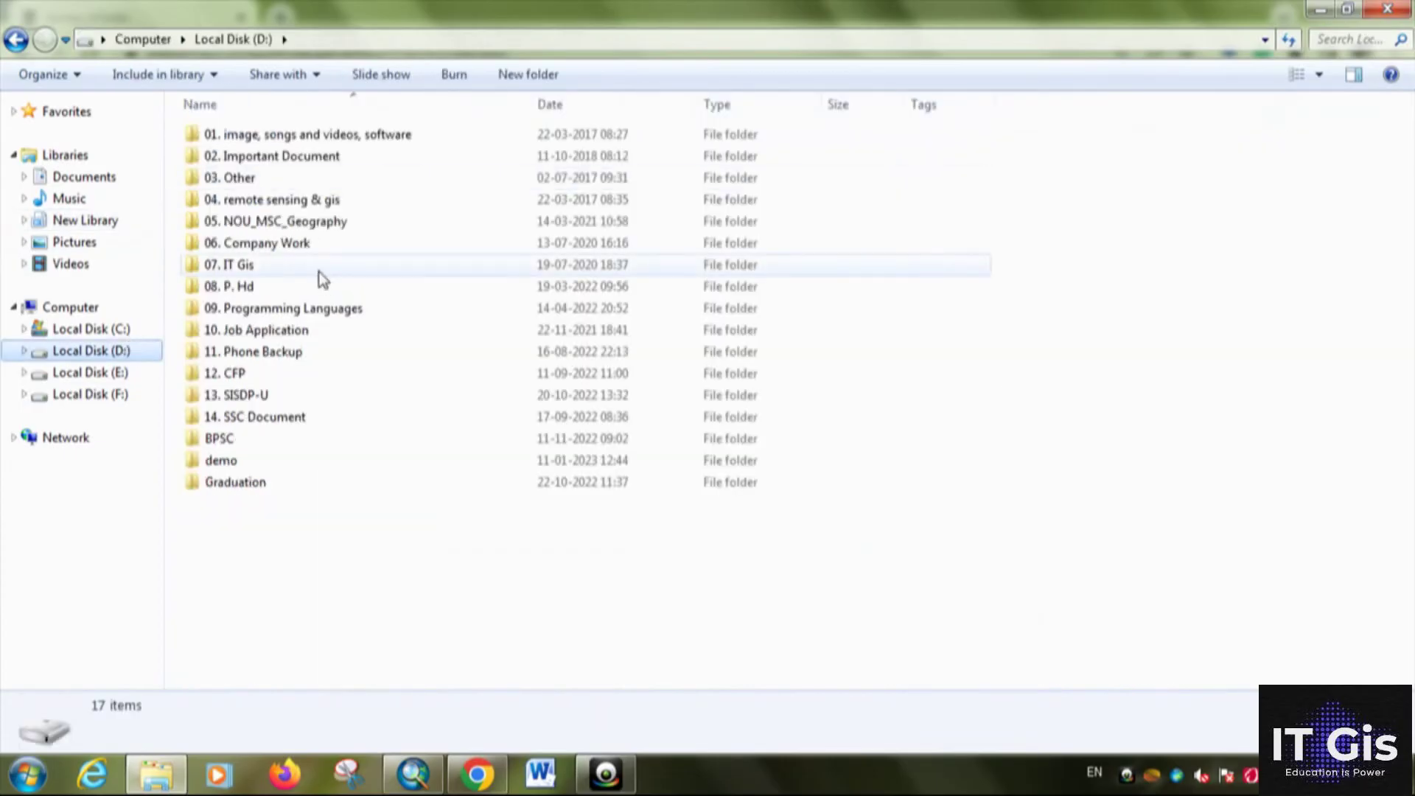
{"action": "double_click", "coordinate": [320, 270]}
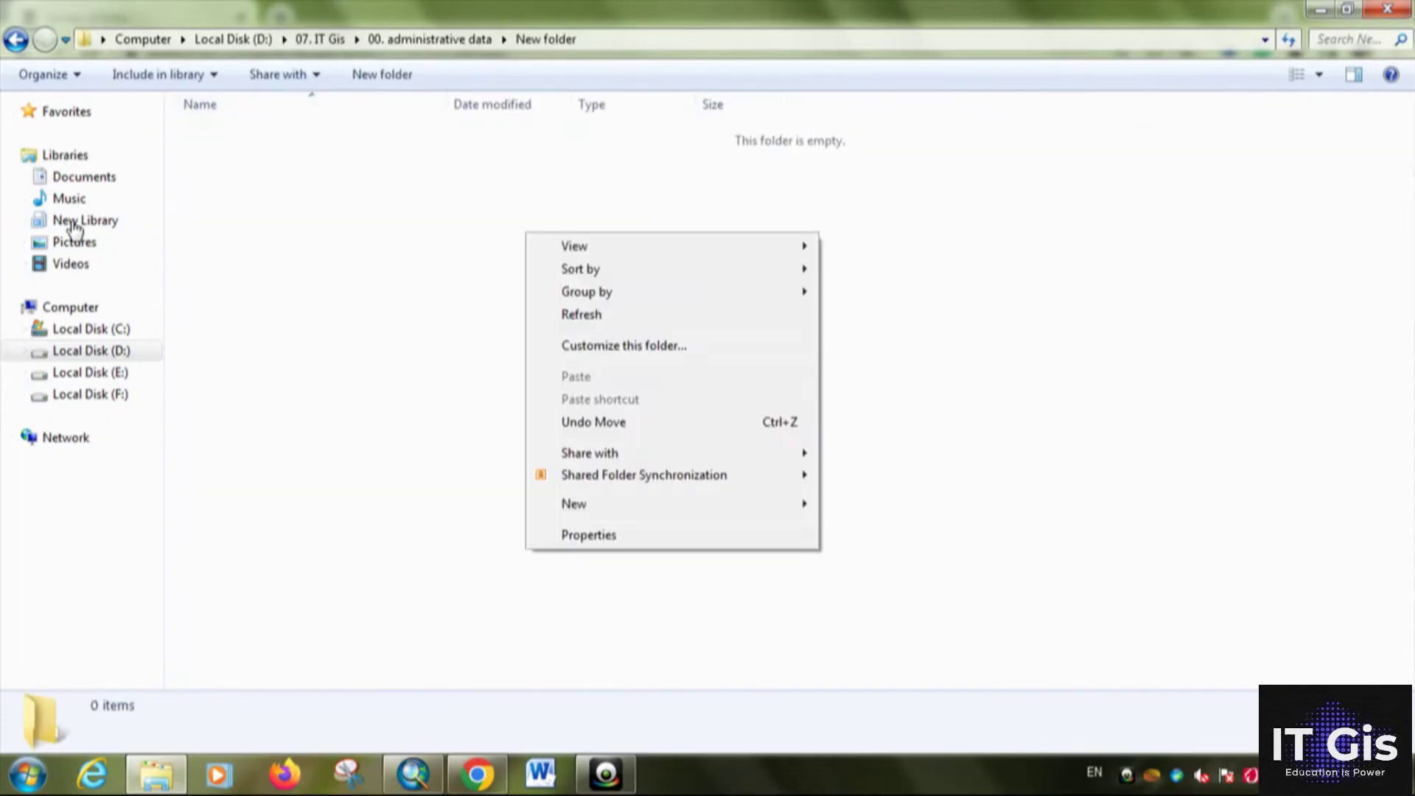
Cut the Administrative Boundary Database archive from New Library again and paste it into New folder under 00. administrative data
{"action": "left_click", "coordinate": [74, 226]}
{"action": "right_click", "coordinate": [310, 283]}
{"action": "left_click", "coordinate": [385, 547]}
{"action": "left_click", "coordinate": [17, 39]}
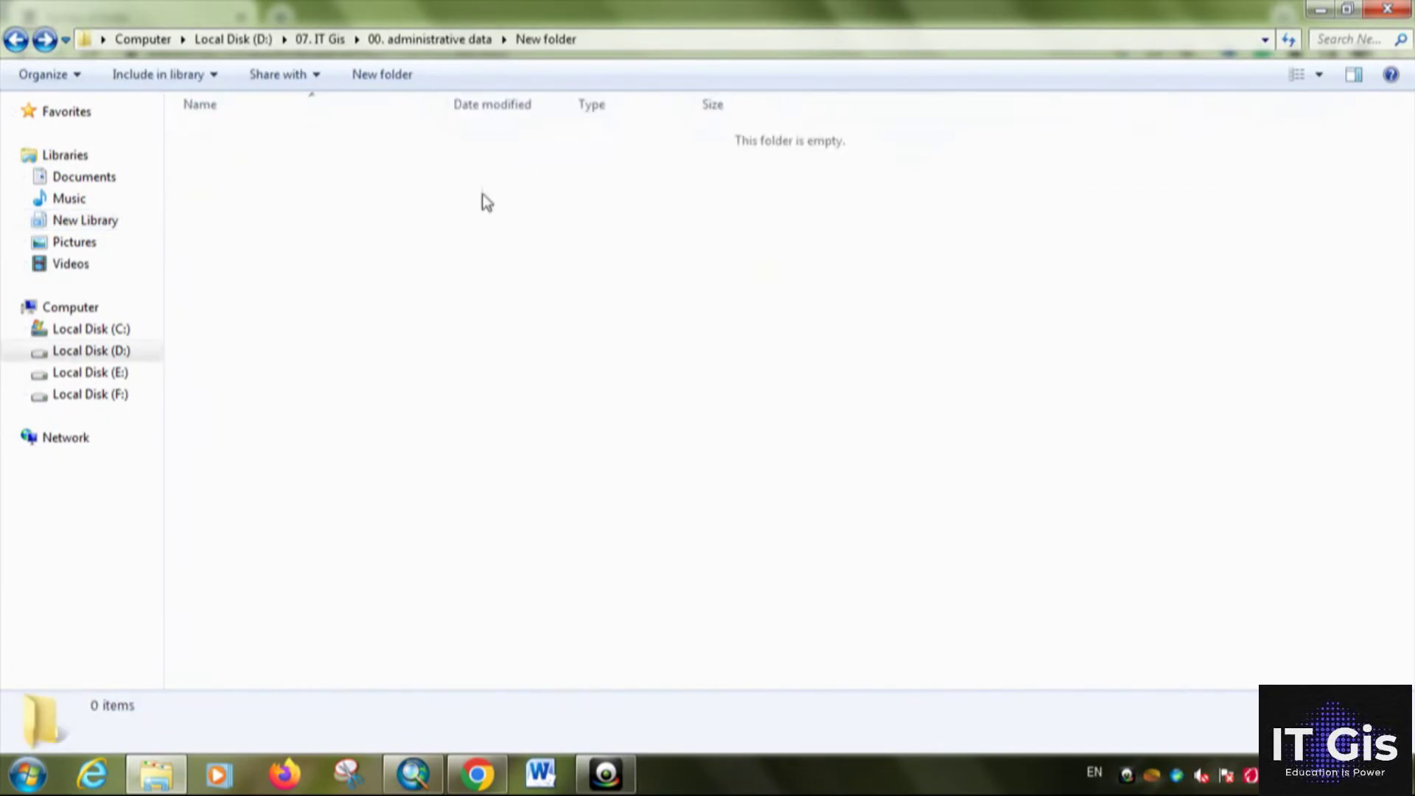
{"action": "right_click", "coordinate": [480, 190]}
{"action": "left_click", "coordinate": [531, 333]}
{"action": "left_click", "coordinate": [364, 253]}
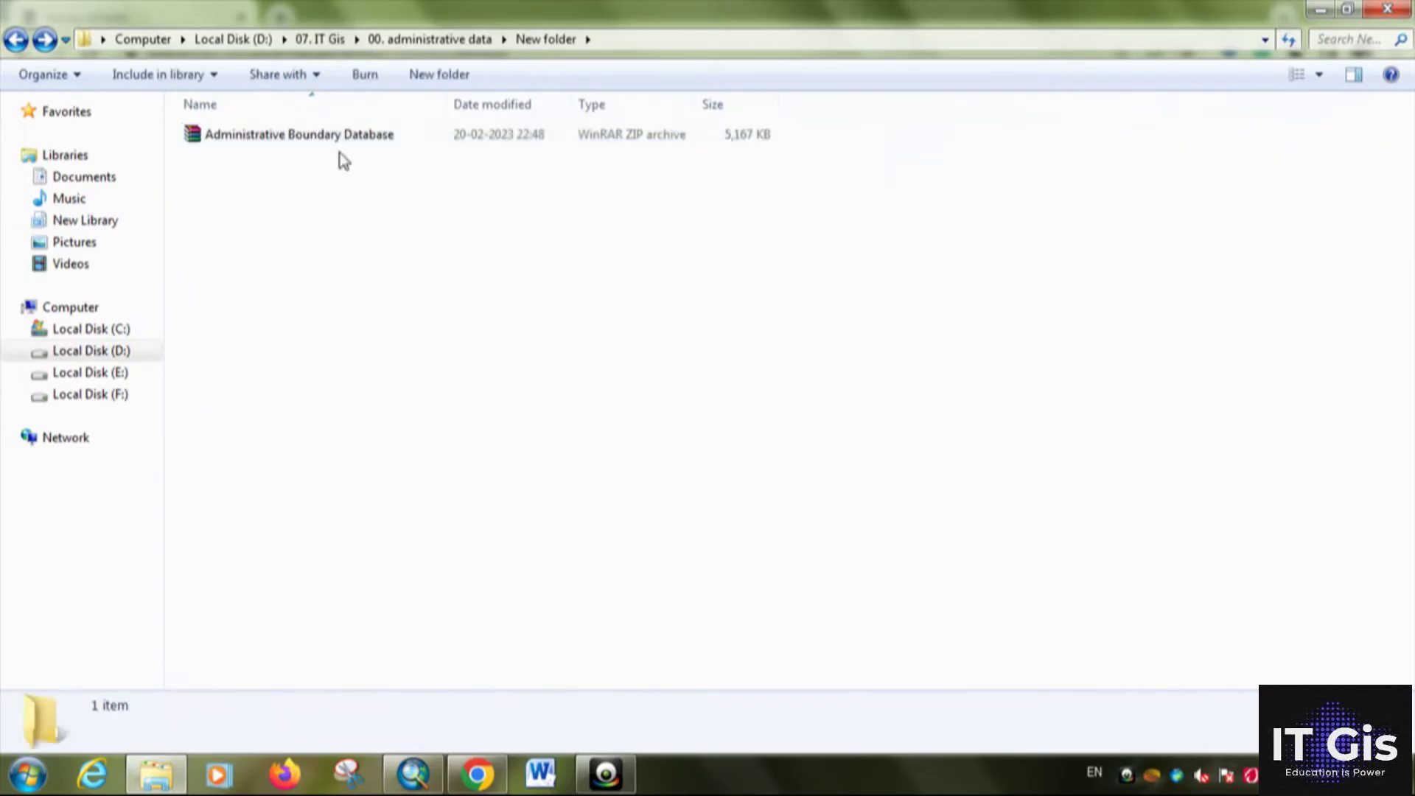
Extract the Administrative Boundary Database archive directly into New folder
{"action": "left_click", "coordinate": [334, 140]}
{"action": "right_click", "coordinate": [335, 140]}
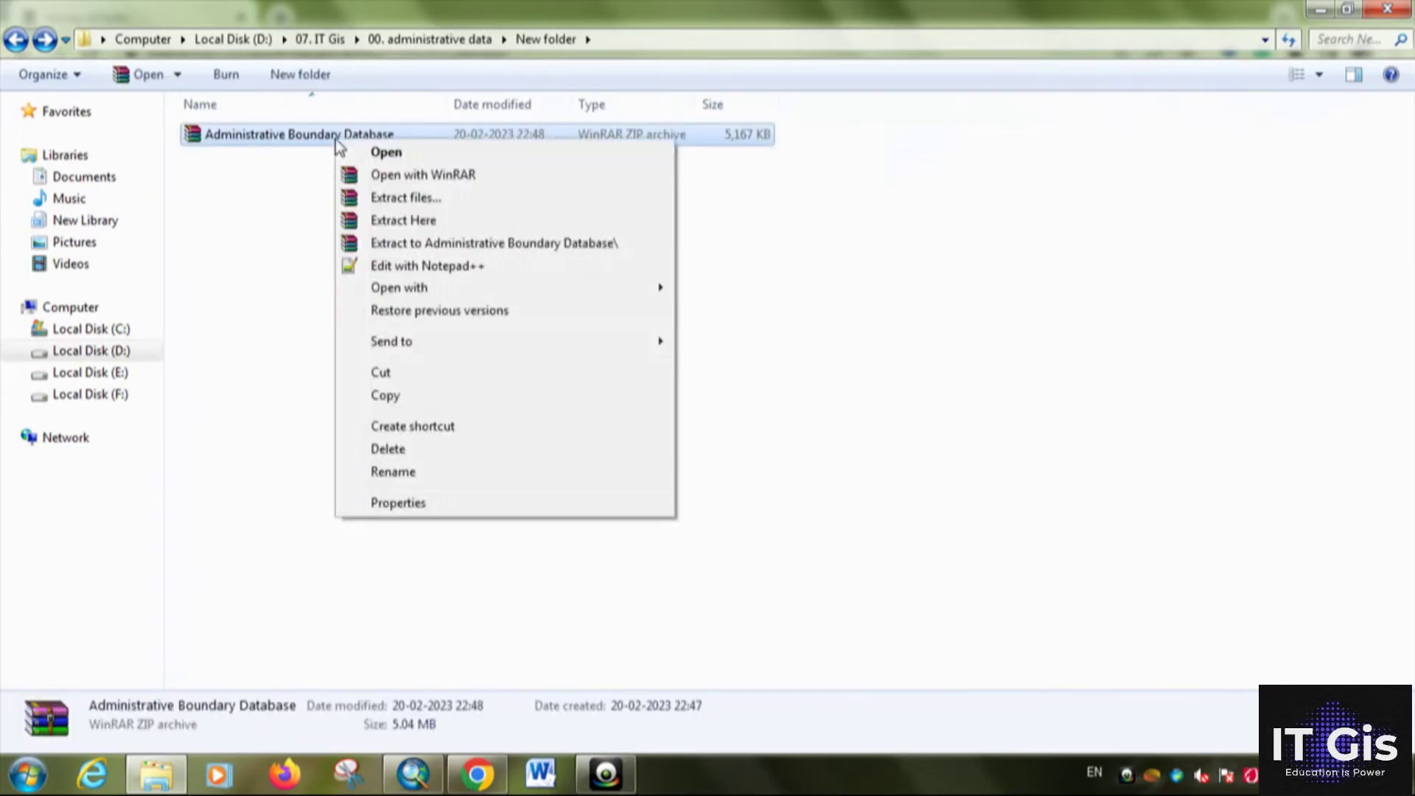
{"action": "left_click", "coordinate": [404, 223]}
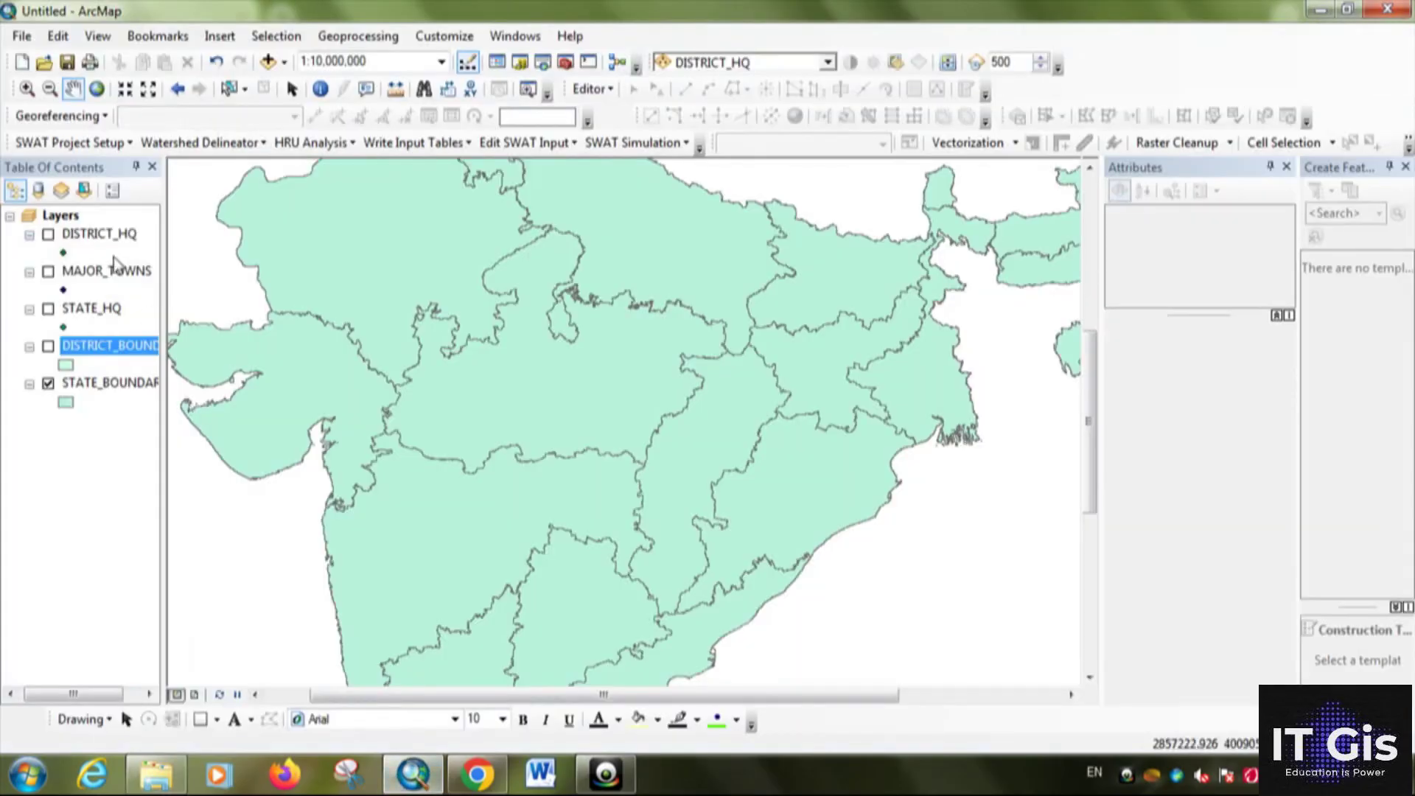
Remove all five India layers, from DISTRICT_HQ through STATE_BOUNDARY, from the map document
{"action": "left_click", "coordinate": [100, 234]}
{"action": "left_click", "coordinate": [105, 345], "text": "shift"}
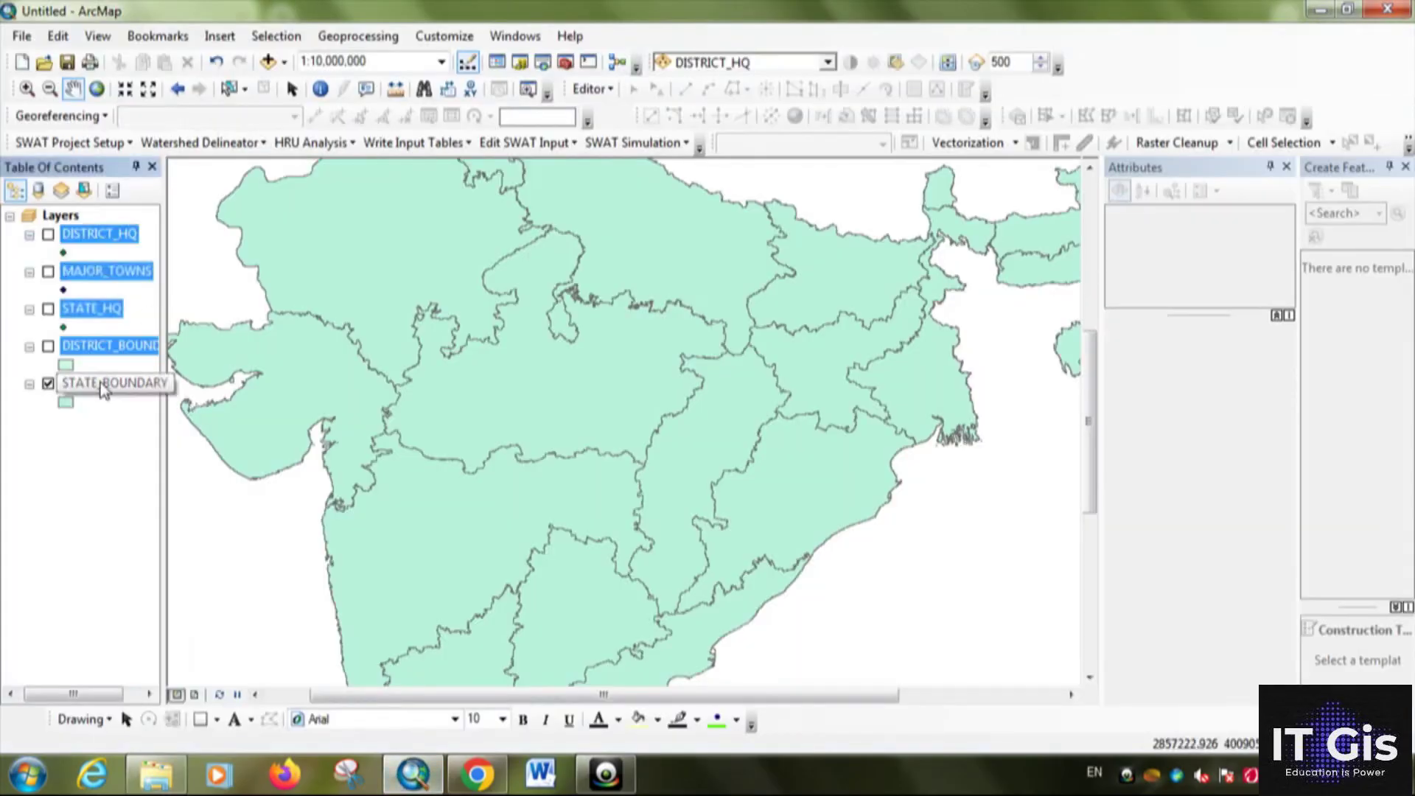
{"action": "left_click", "coordinate": [98, 381], "text": "shift"}
{"action": "right_click", "coordinate": [98, 381]}
{"action": "left_click", "coordinate": [149, 414]}
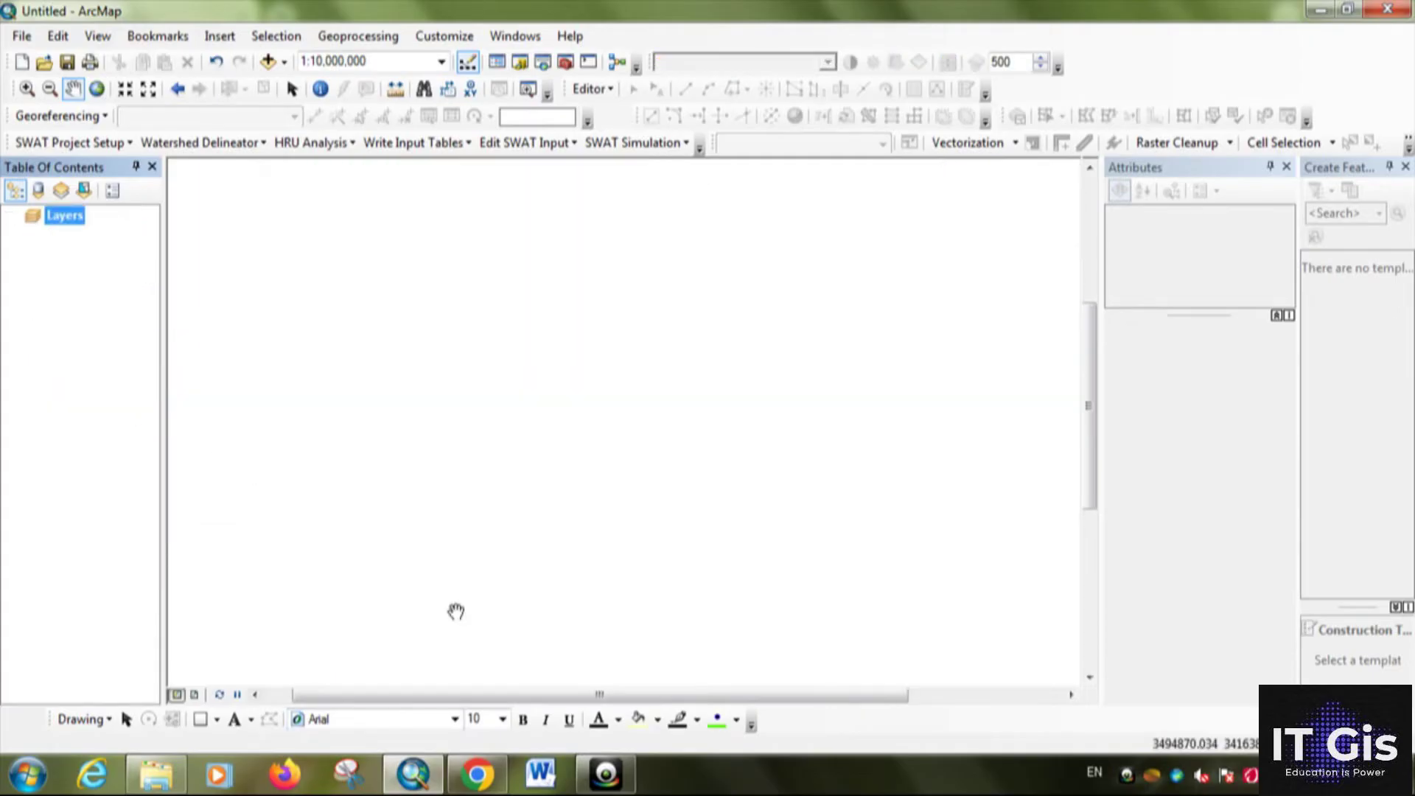
Add the six Jharkhand shapefiles (DISTRICT_BDY, DISTRICT_HQ, MAJOR_TOWNS, STATE_BDY, STATE_HQ, SUBDISTRICT_BDY) from New folder to the ArcMap layers
{"action": "left_click", "coordinate": [435, 776]}
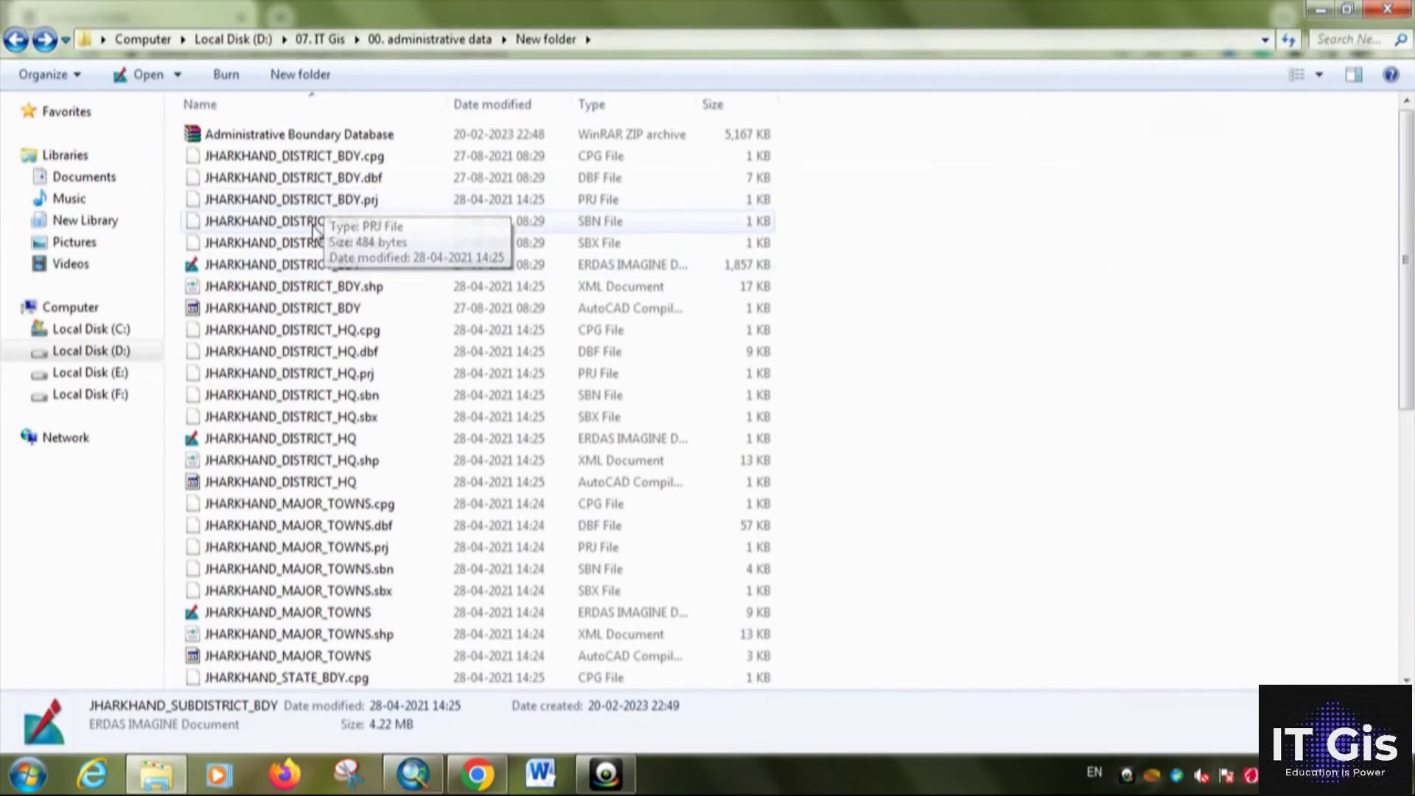
{"action": "left_click", "coordinate": [312, 271]}
{"action": "left_click", "coordinate": [285, 439], "text": "ctrl"}
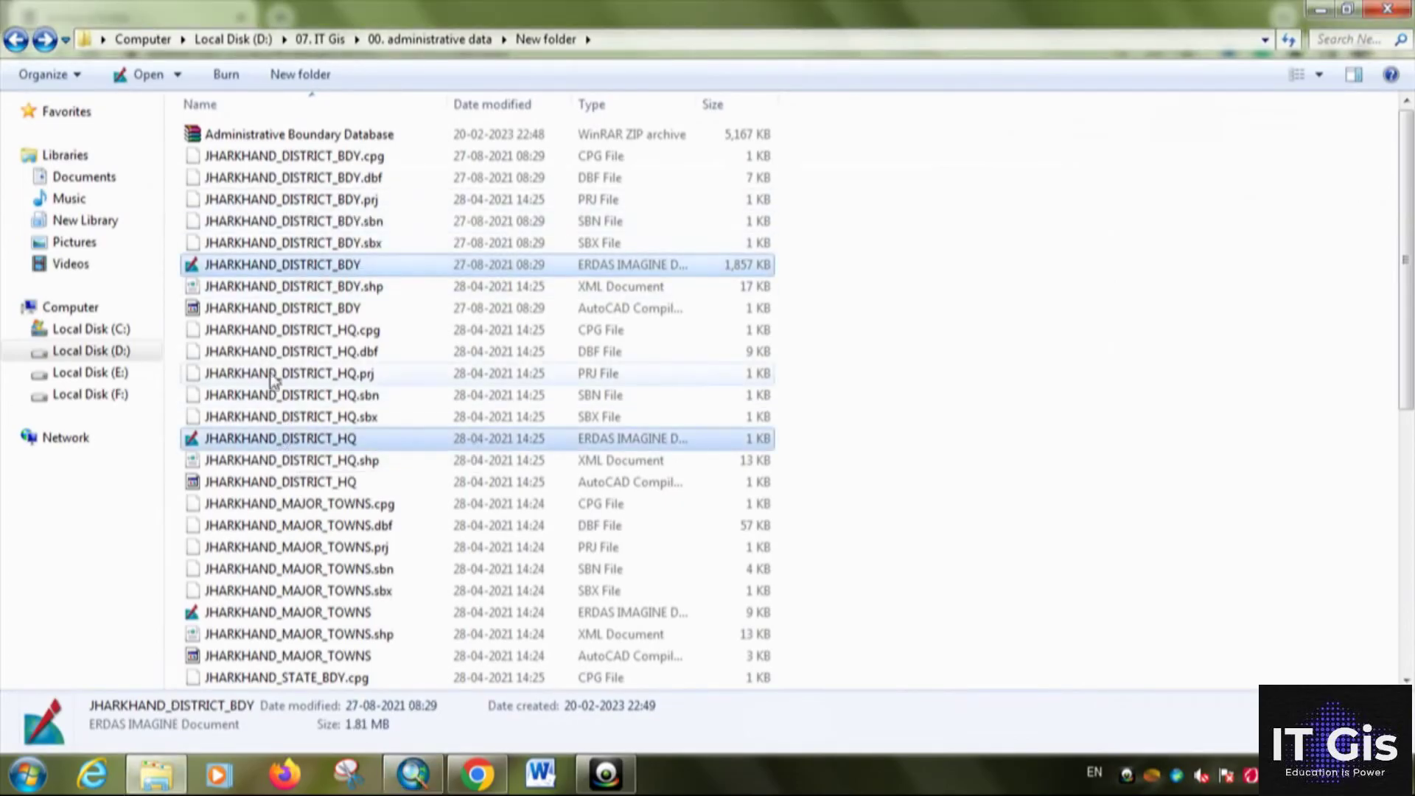
{"action": "scroll", "coordinate": [369, 317], "scroll_direction": "down", "scroll_amount": 1}
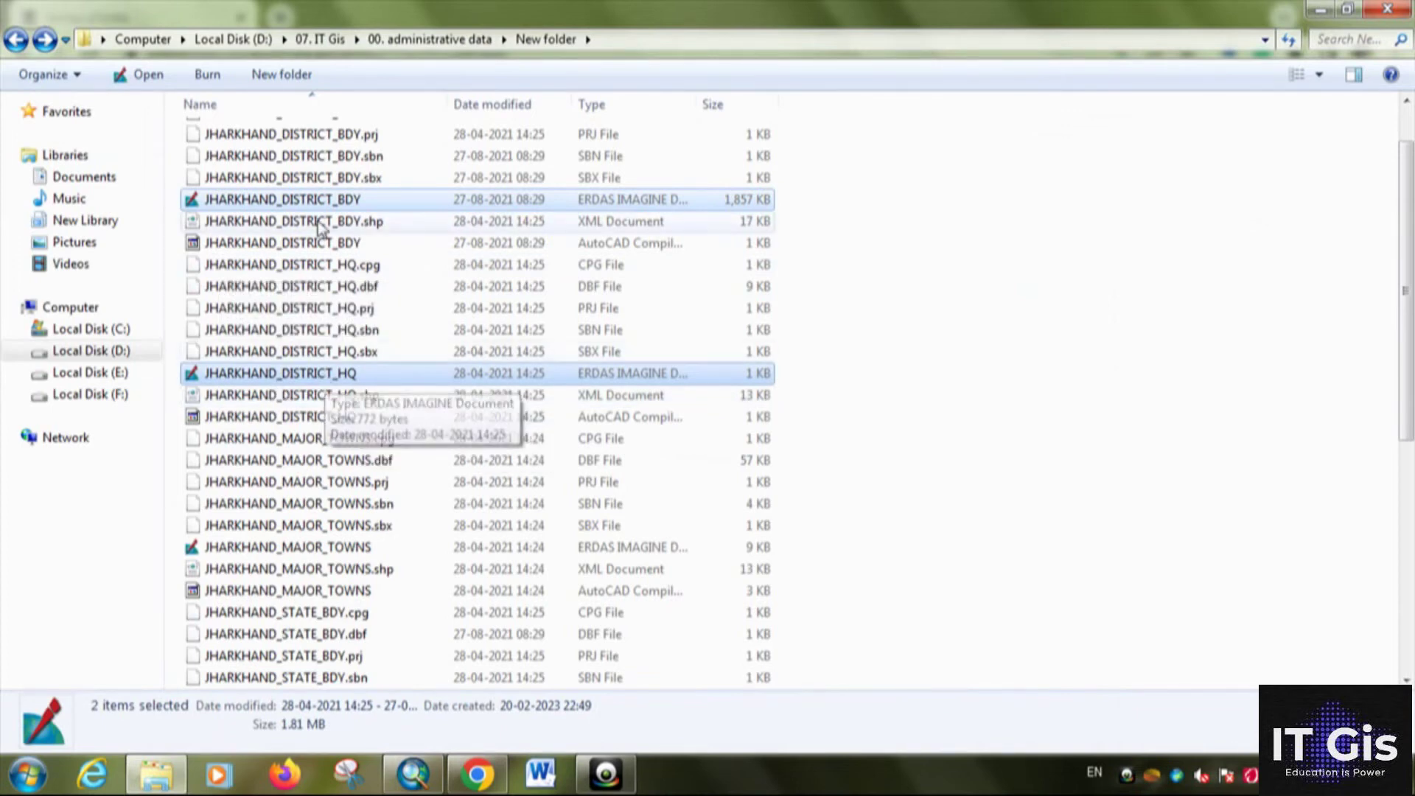
{"action": "scroll", "coordinate": [346, 393], "scroll_direction": "down", "scroll_amount": 2}
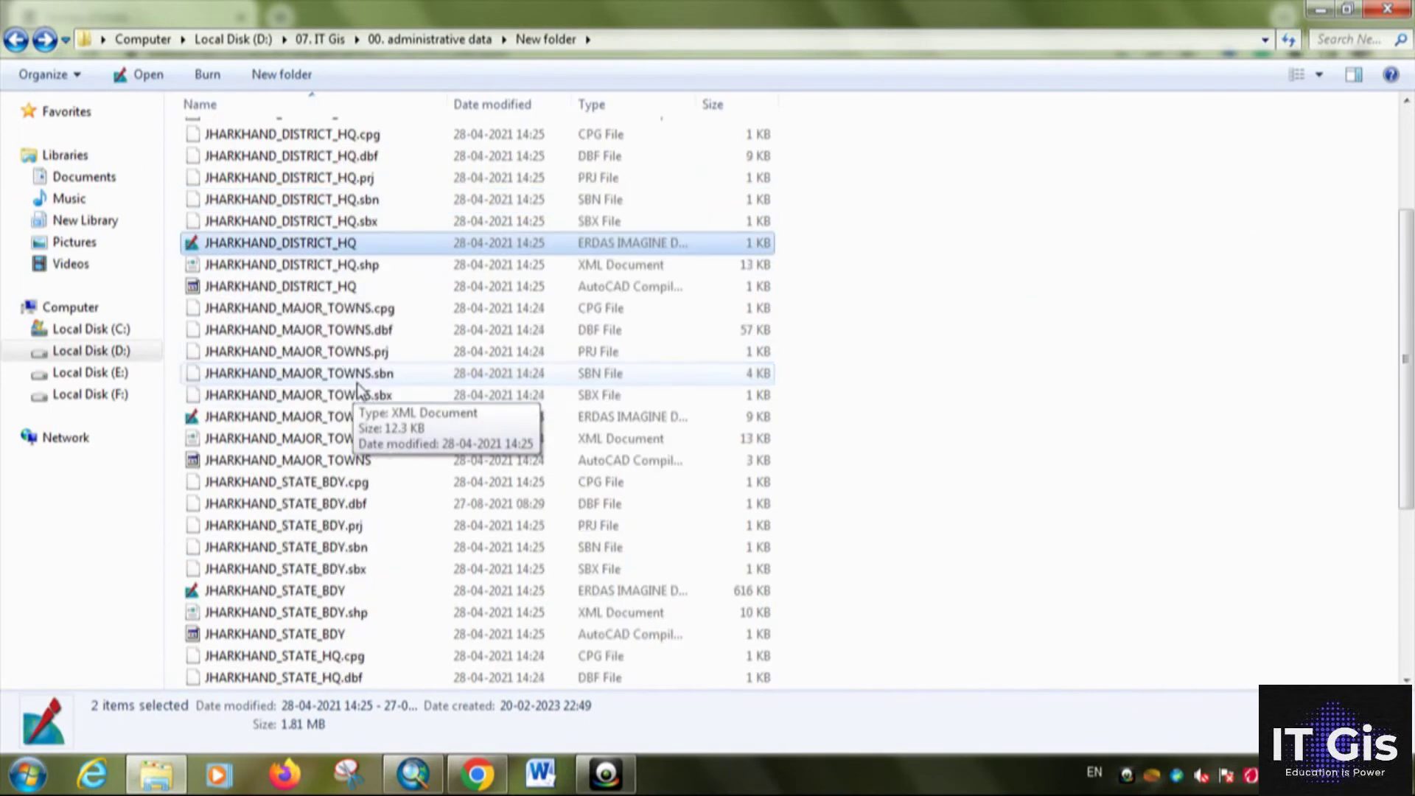
{"action": "left_click", "coordinate": [286, 417], "text": "ctrl"}
{"action": "scroll", "coordinate": [431, 433], "scroll_direction": "down", "scroll_amount": 2}
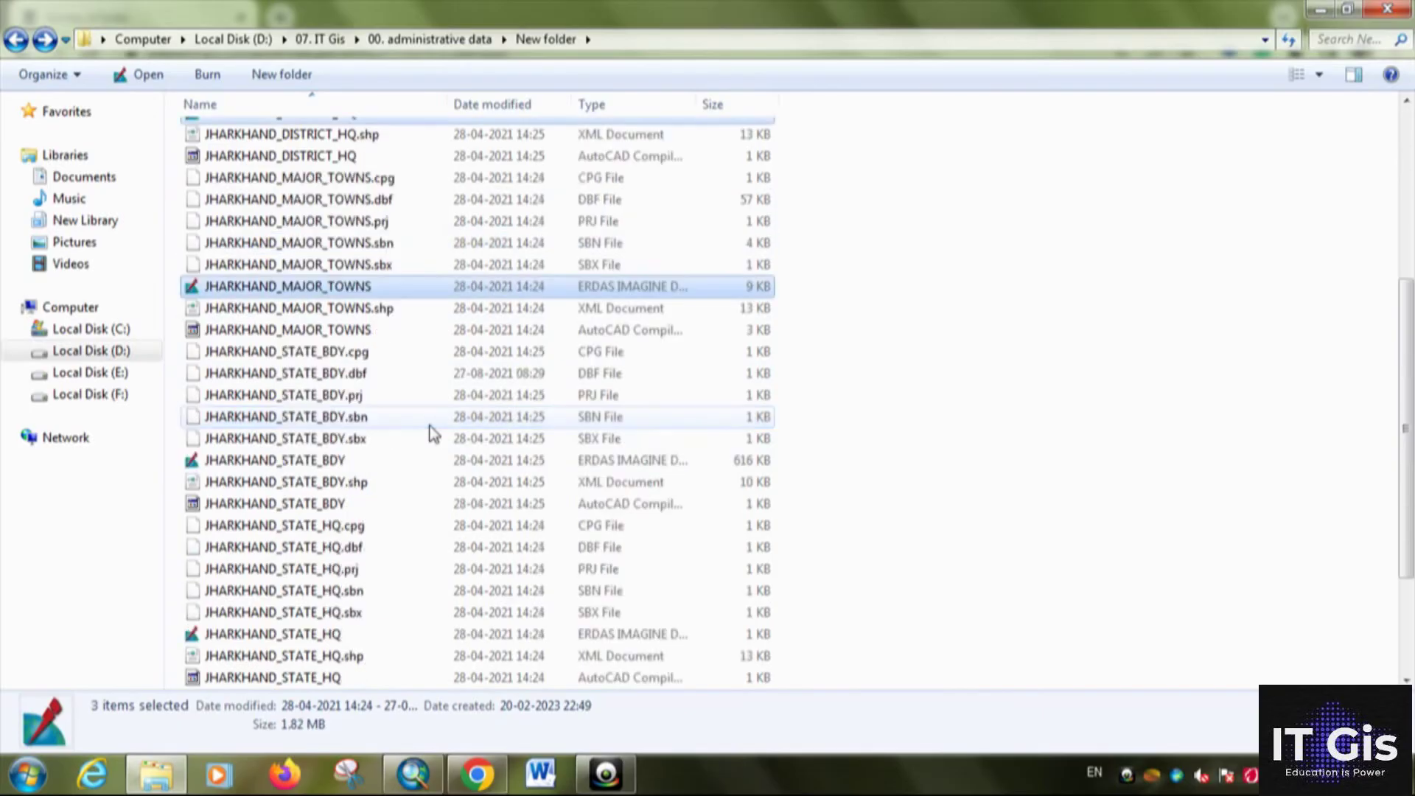
{"action": "left_click", "coordinate": [328, 460], "text": "ctrl"}
{"action": "scroll", "coordinate": [408, 479], "scroll_direction": "down", "scroll_amount": 2}
{"action": "left_click", "coordinate": [401, 503], "text": "ctrl"}
{"action": "scroll", "coordinate": [399, 493], "scroll_direction": "down", "scroll_amount": 1}
{"action": "left_click", "coordinate": [327, 635], "text": "ctrl"}
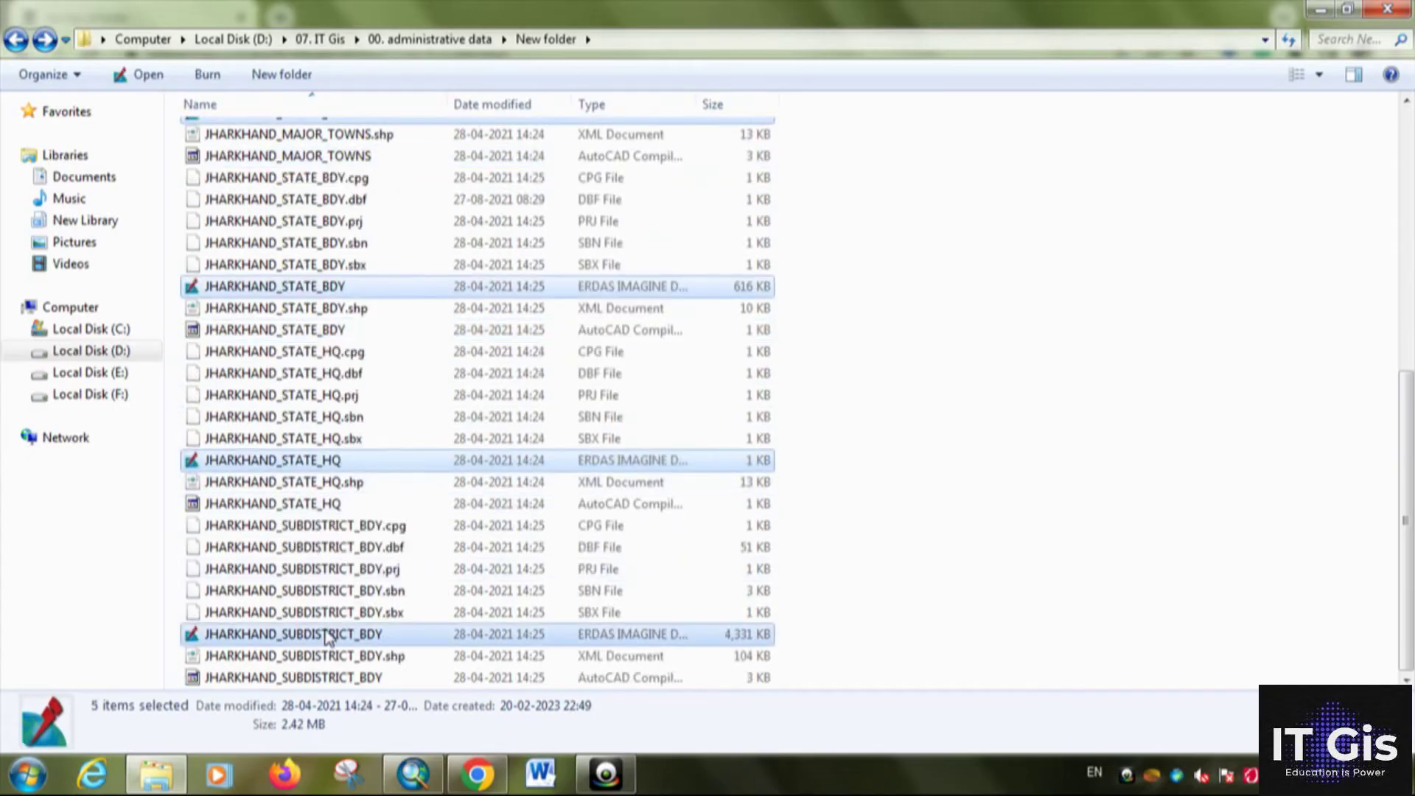
{"action": "left_click_drag", "start_coordinate": [419, 648], "coordinate": [365, 422]}
{"action": "left_click_drag", "start_coordinate": [62, 284], "coordinate": [61, 282]}
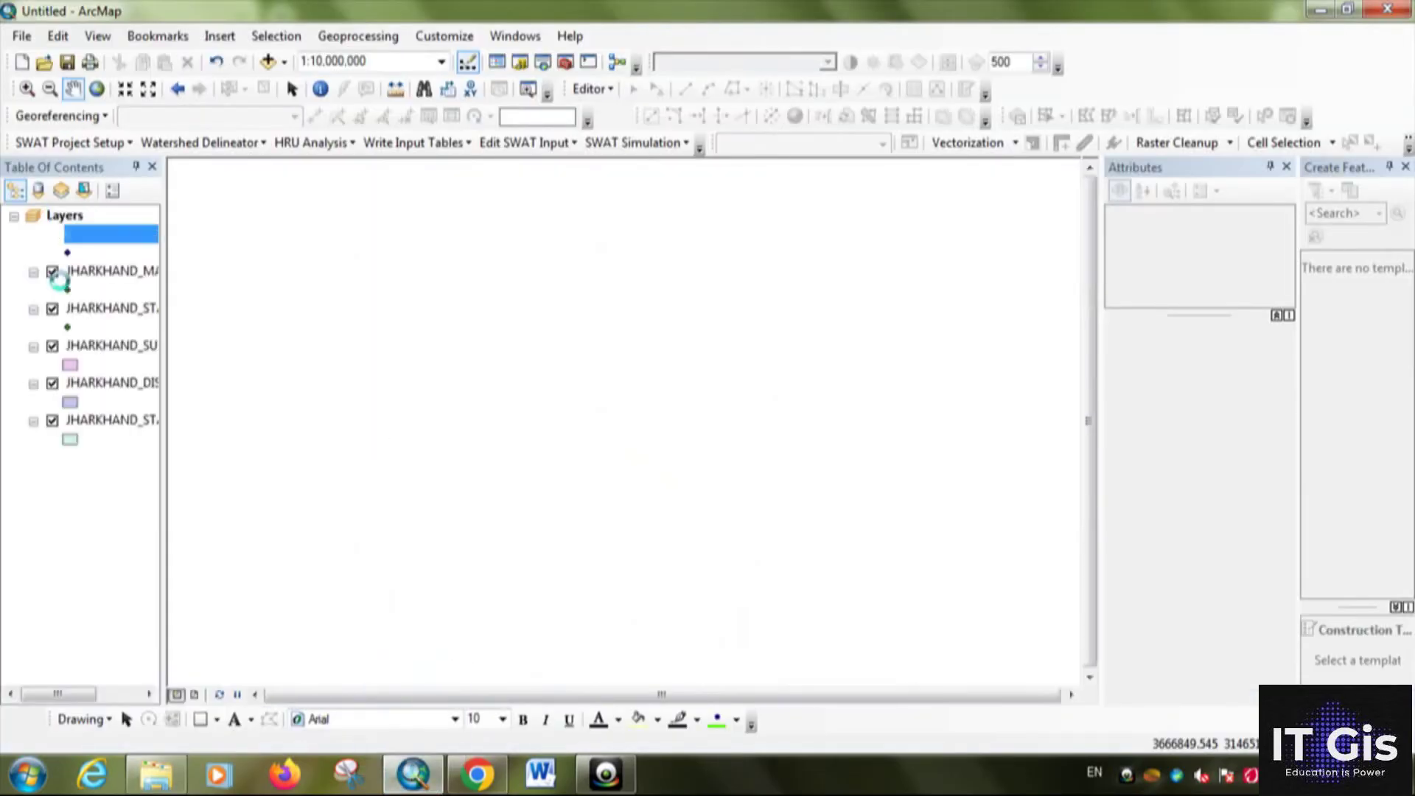
Hide every Jharkhand layer except JHARKHAND_STATE_BDY and widen the layer list to show the full layer names
{"action": "left_click_drag", "start_coordinate": [90, 694], "coordinate": [66, 694]}
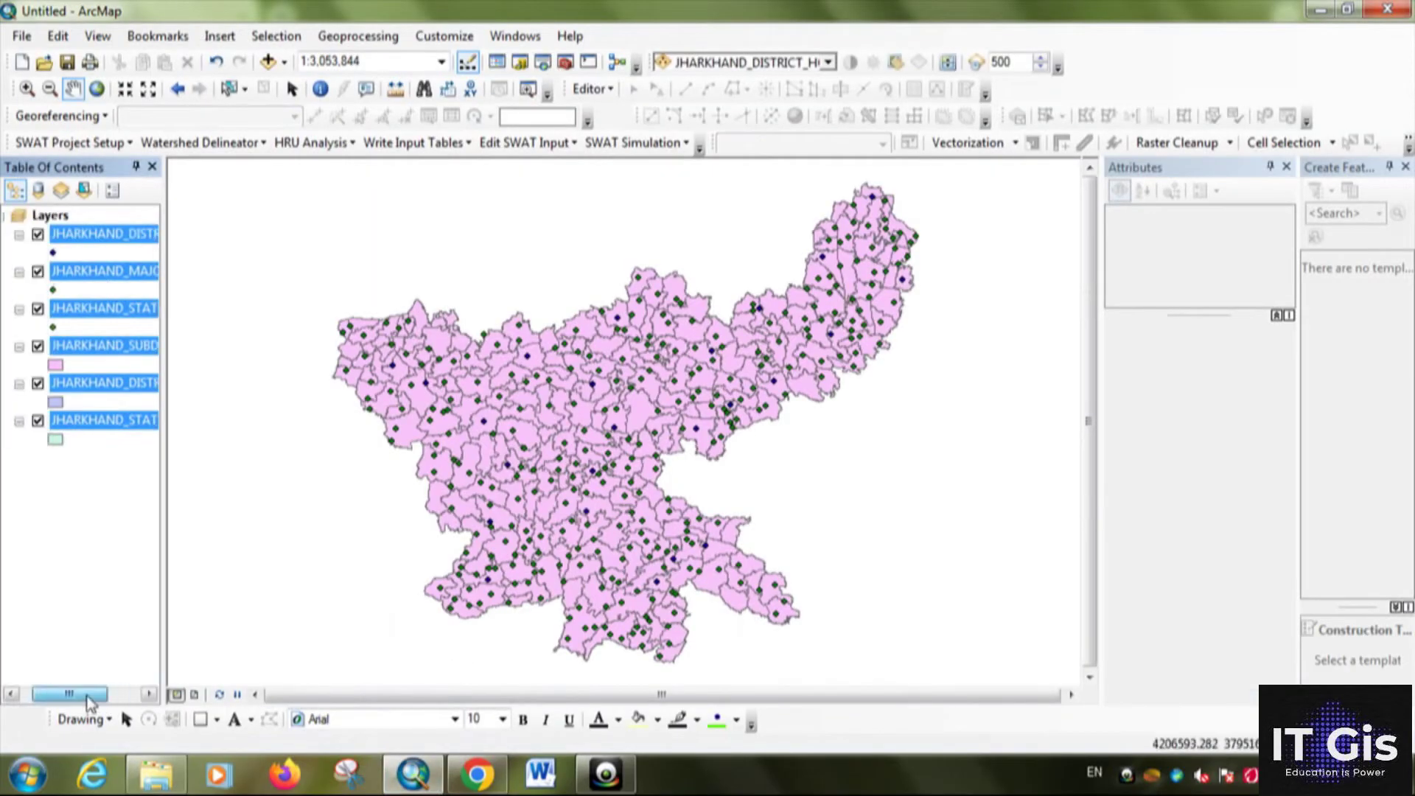
{"action": "left_click", "coordinate": [38, 234]}
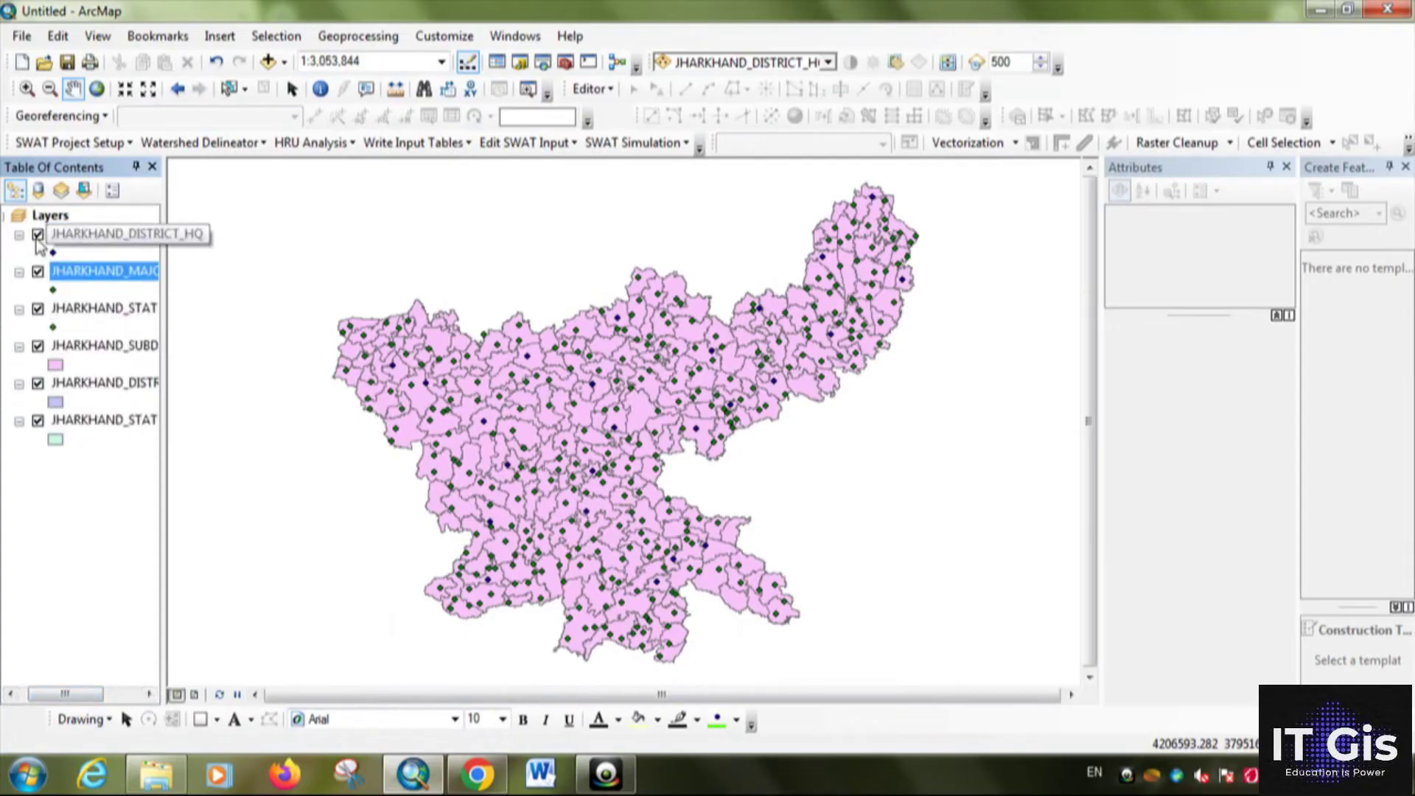
{"action": "left_click", "coordinate": [38, 272]}
{"action": "left_click", "coordinate": [38, 309]}
{"action": "left_click", "coordinate": [38, 347]}
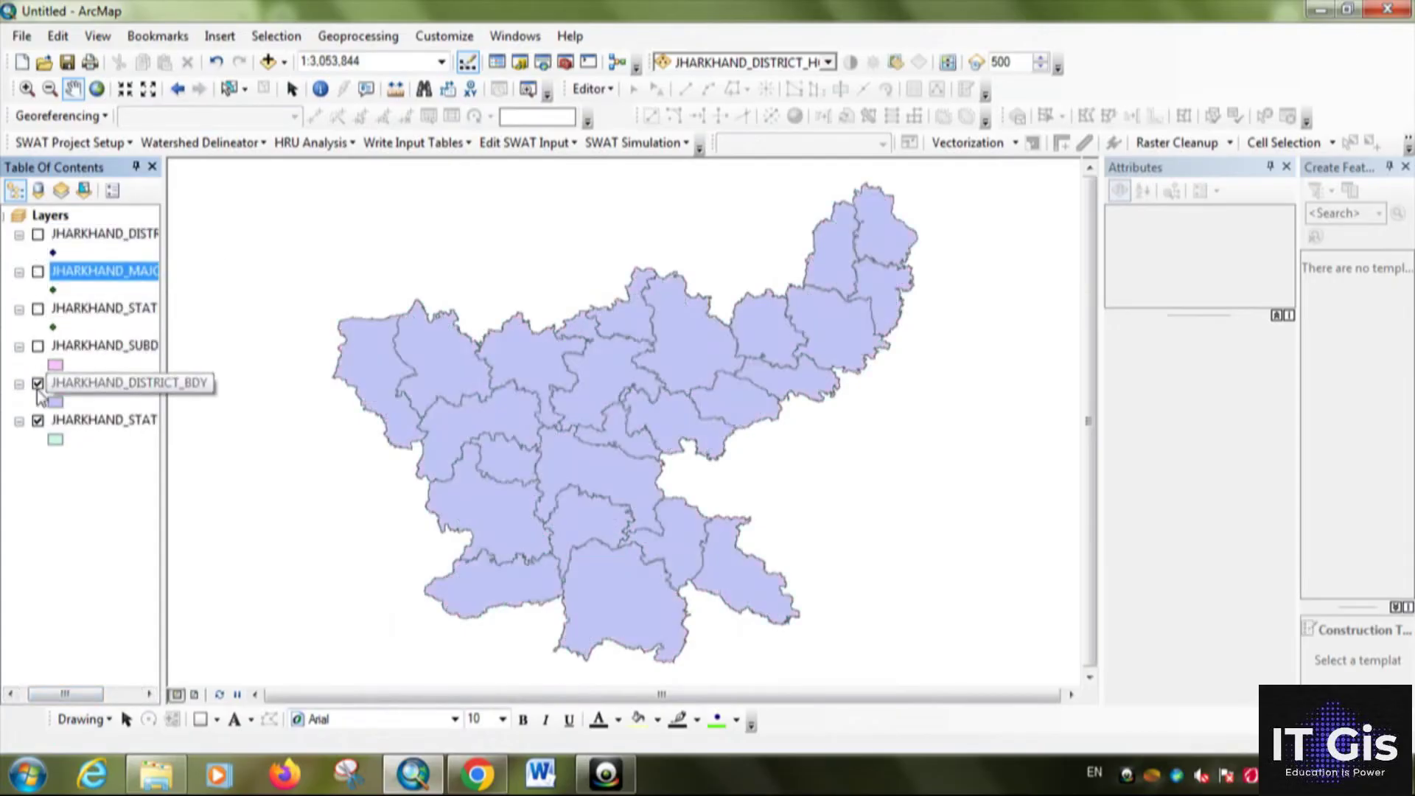
{"action": "left_click", "coordinate": [38, 384]}
{"action": "left_click_drag", "start_coordinate": [171, 396], "coordinate": [276, 424]}
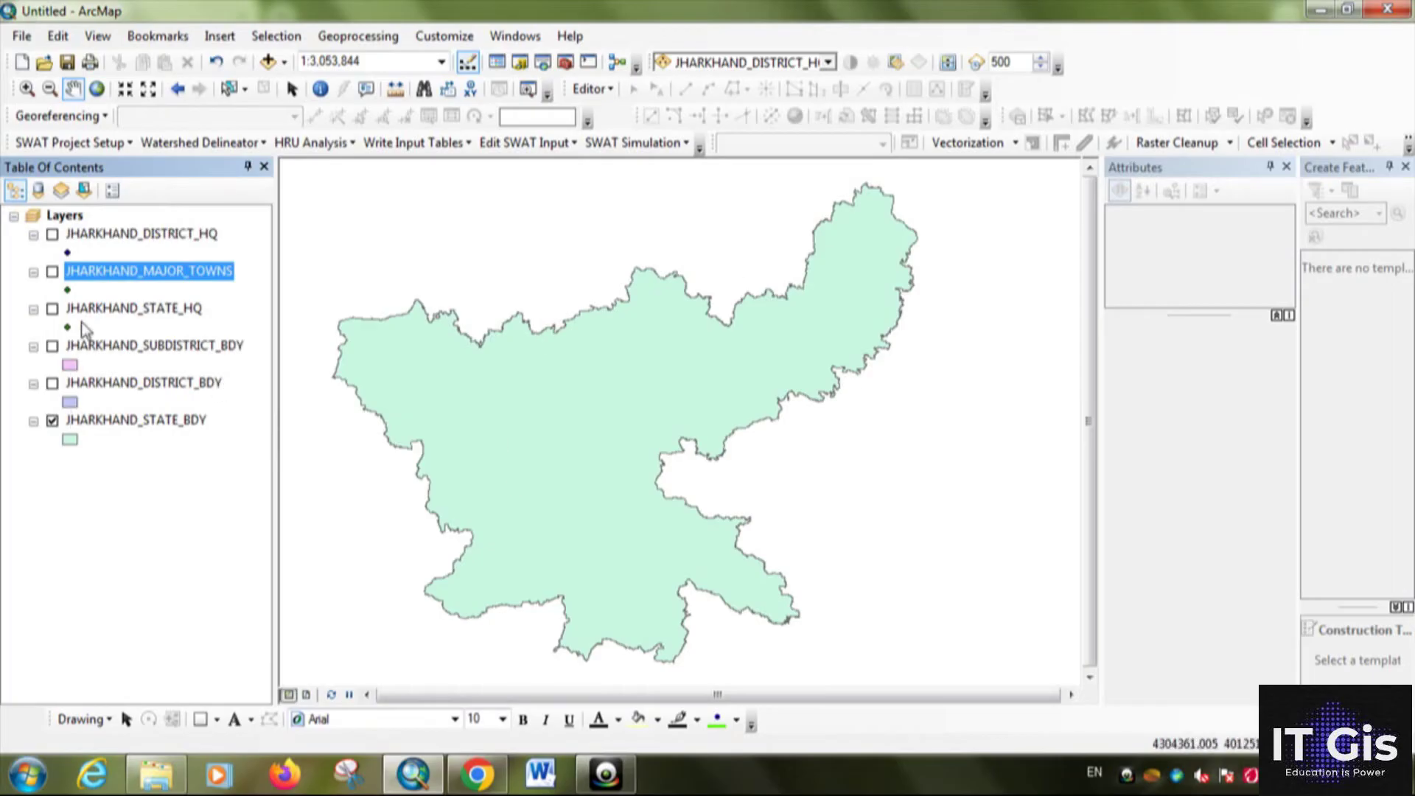
Preview the state headquarters and state boundary layers, leaving only JHARKHAND_DISTRICT_BDY displayed
{"action": "left_click", "coordinate": [53, 309]}
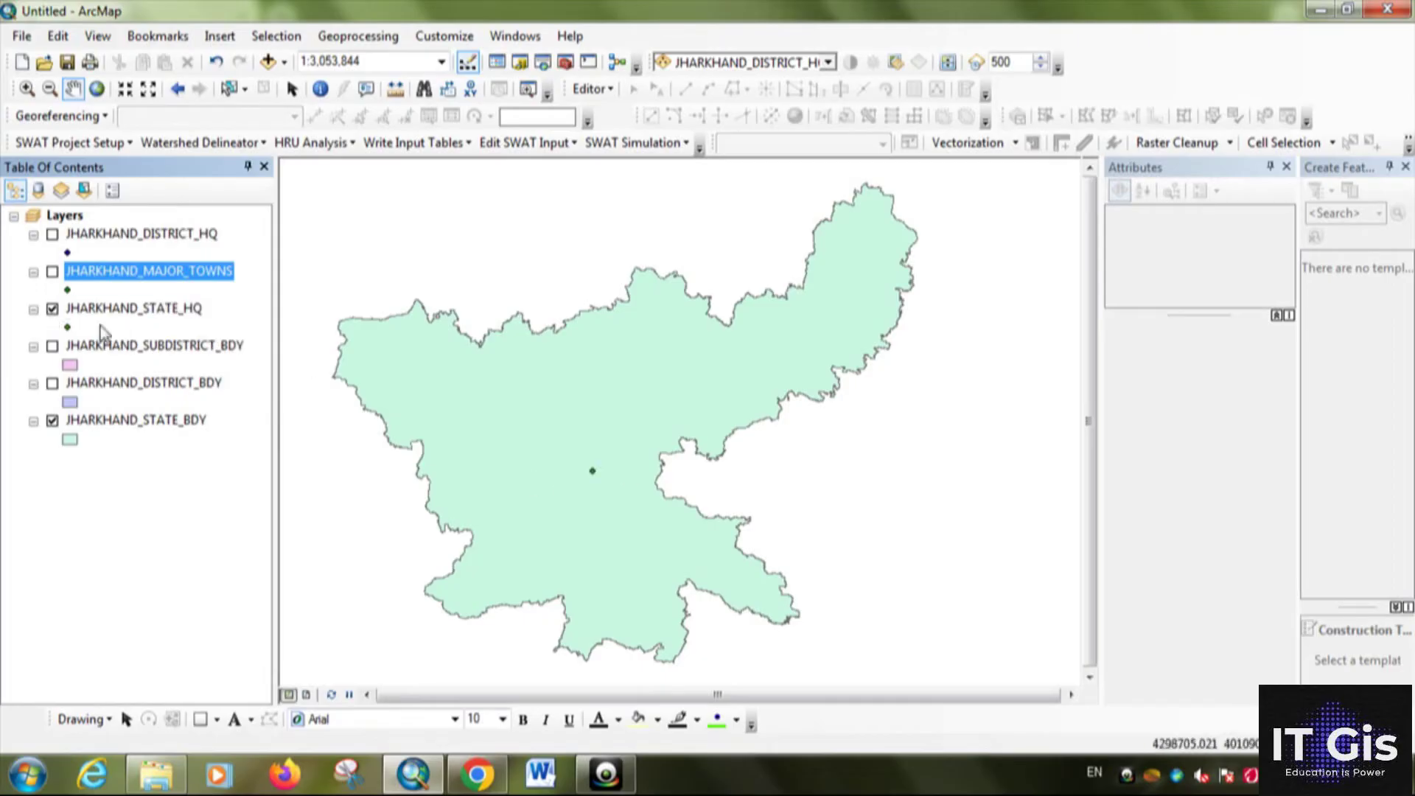
{"action": "left_click", "coordinate": [53, 309]}
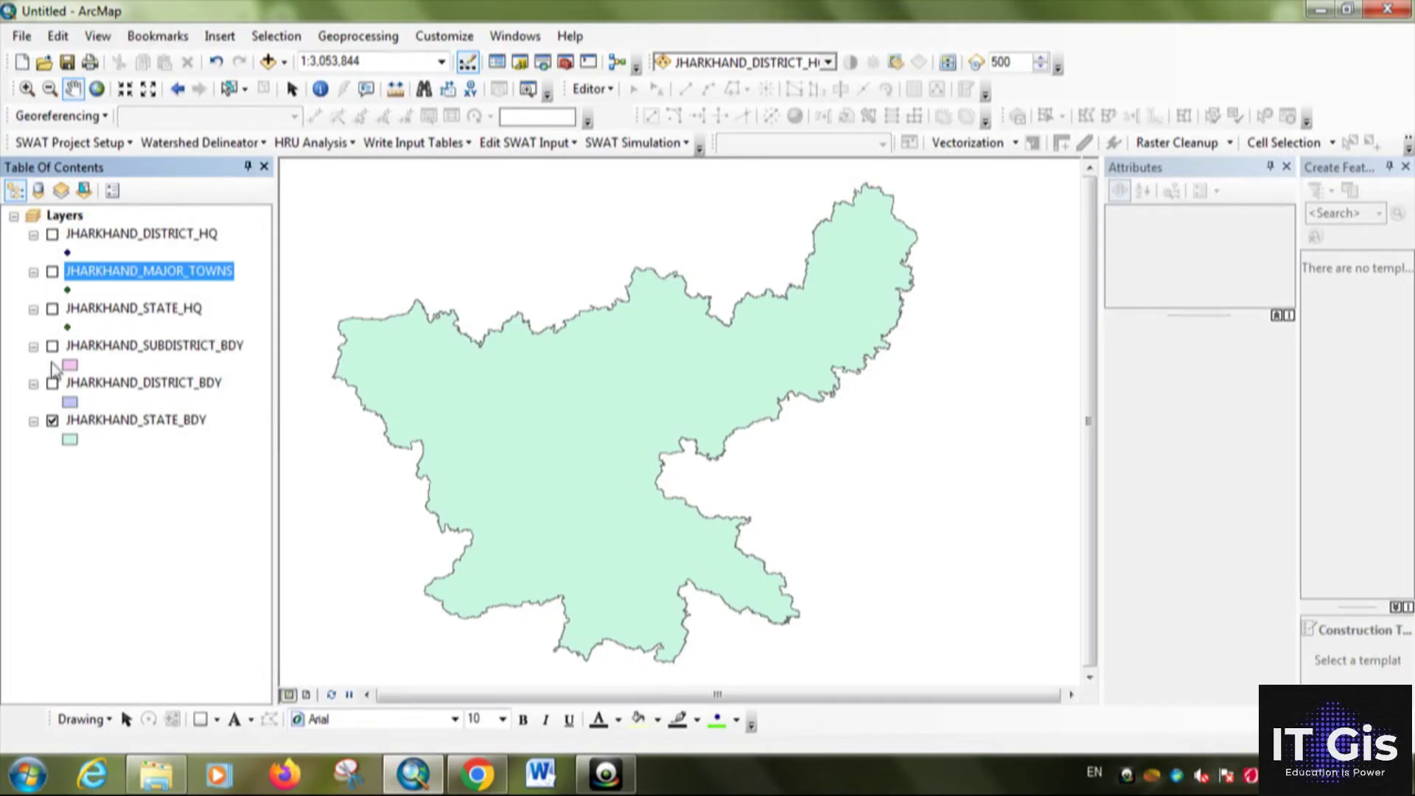
{"action": "left_click", "coordinate": [52, 420]}
{"action": "left_click", "coordinate": [52, 421]}
{"action": "left_click", "coordinate": [52, 383]}
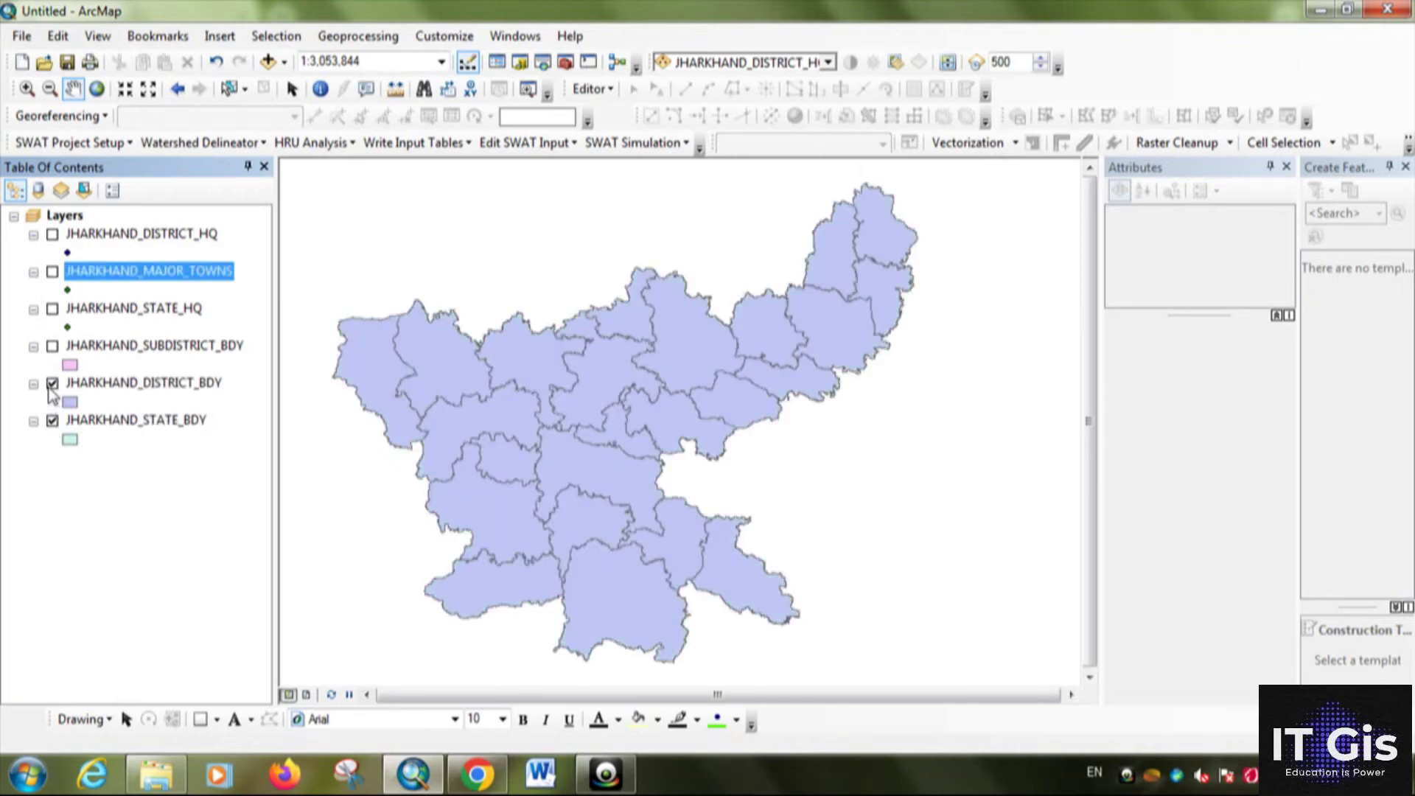
{"action": "left_click", "coordinate": [53, 420]}
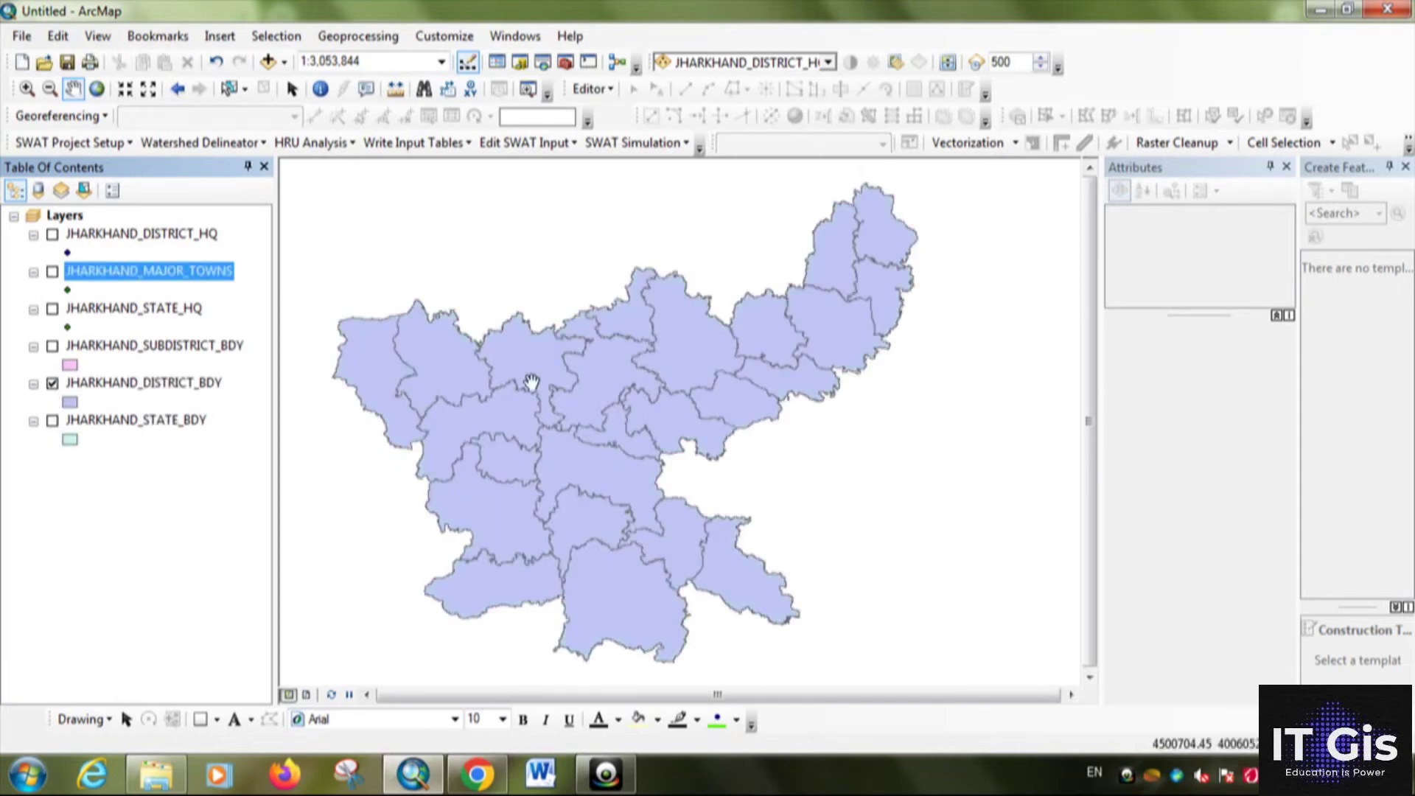
Examine the district records in JHARKHAND_DISTRICT_BDY's attribute table and close it
{"action": "right_click", "coordinate": [139, 383]}
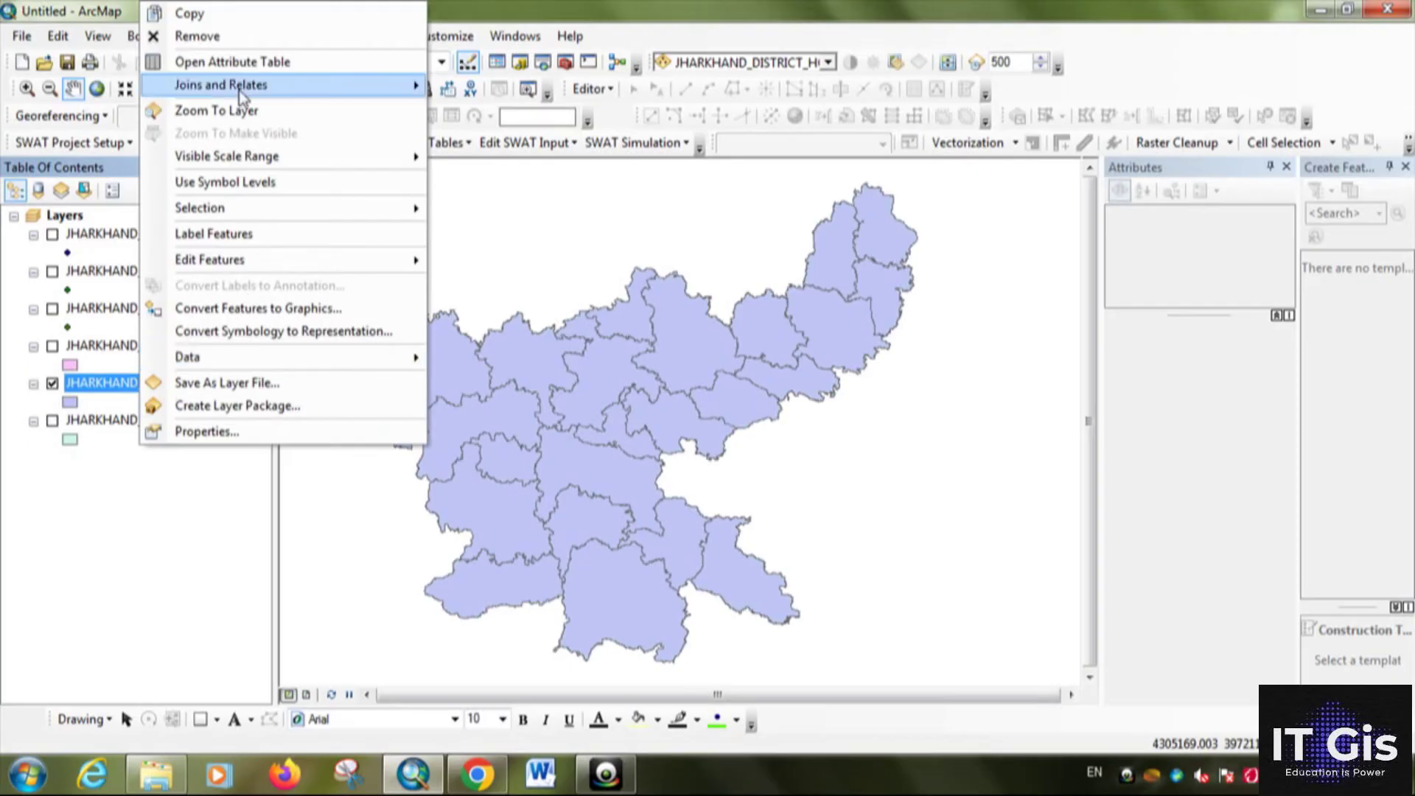
{"action": "left_click", "coordinate": [243, 62]}
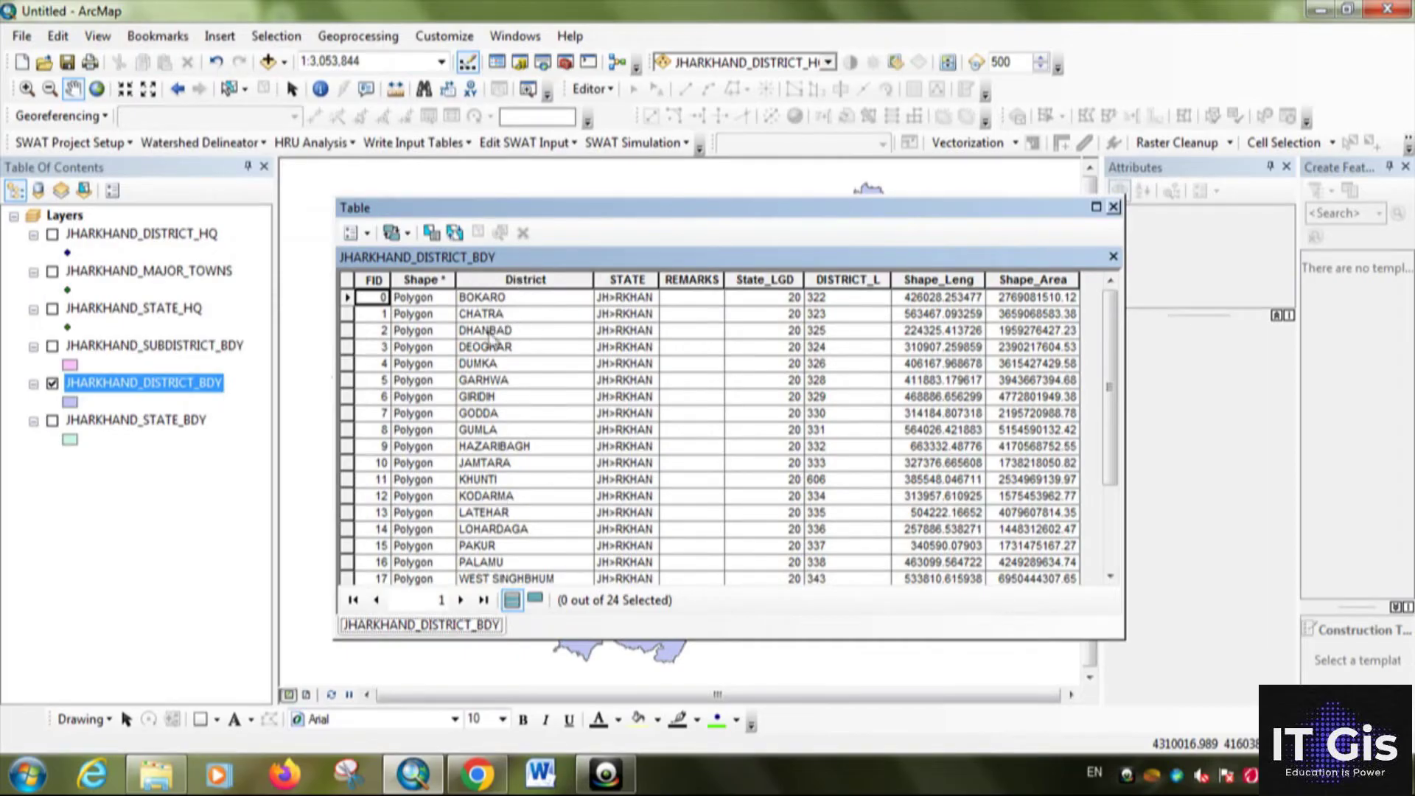
{"action": "left_click", "coordinate": [1114, 206]}
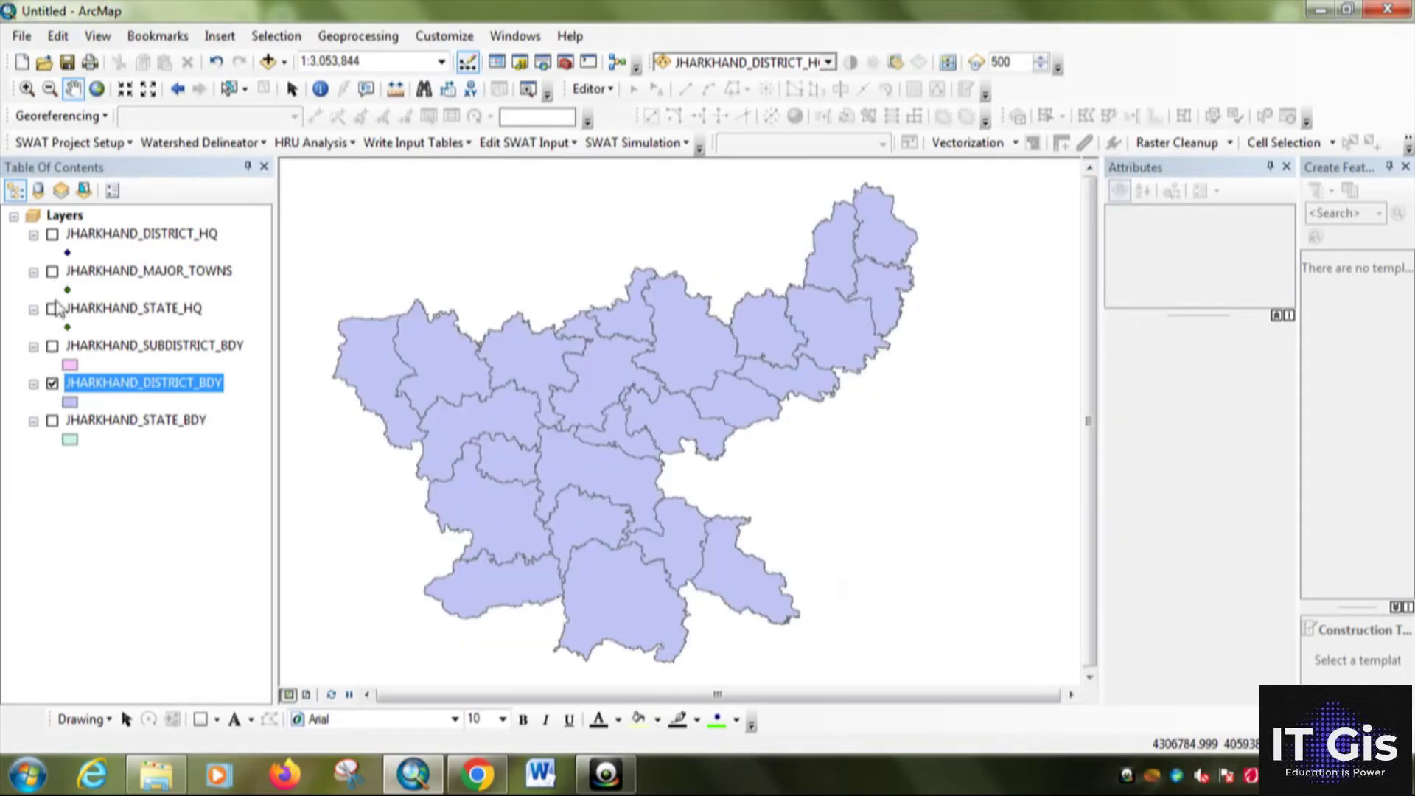
Preview the district headquarters over the district and subdistrict boundaries, leaving only JHARKHAND_SUBDISTRICT_BDY displayed
{"action": "left_click", "coordinate": [51, 234]}
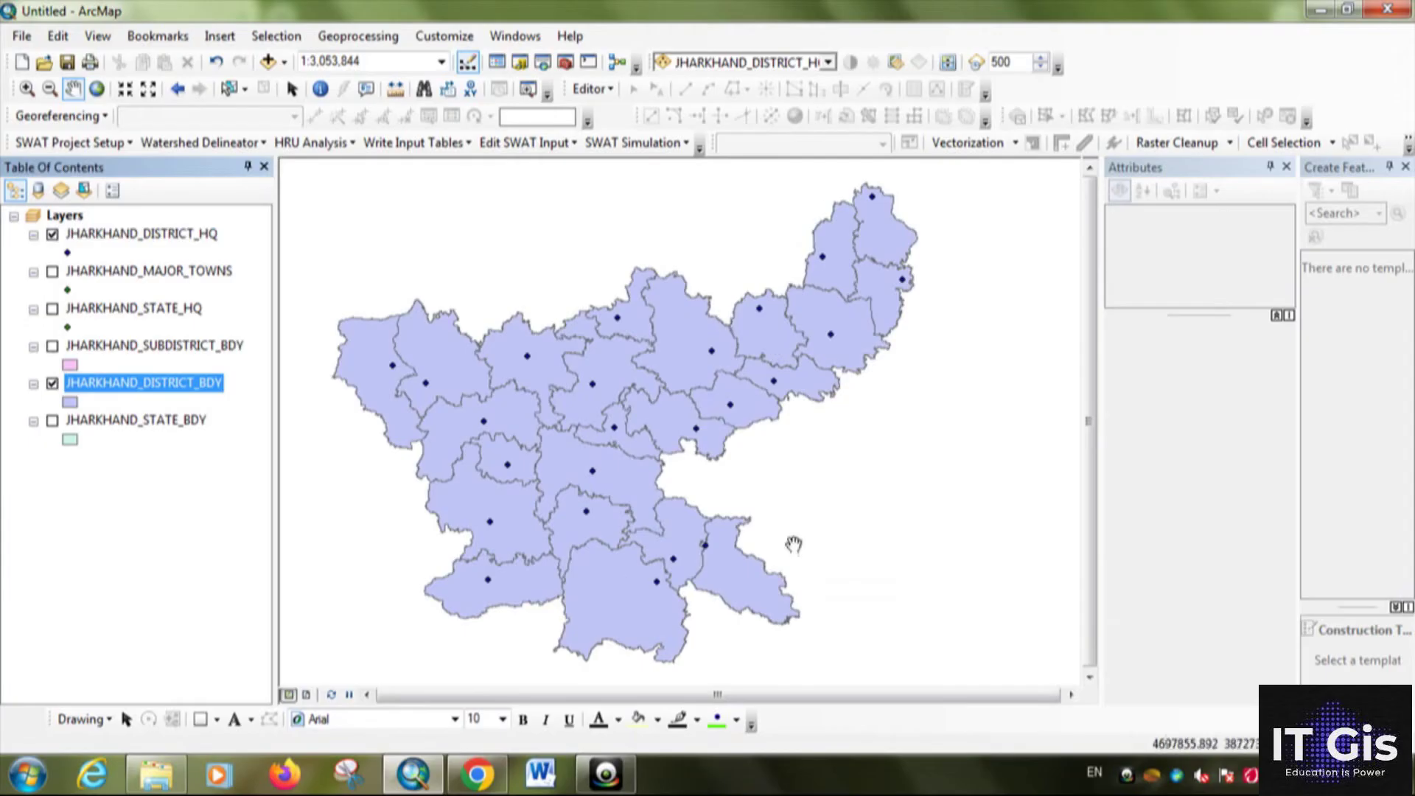
{"action": "left_click", "coordinate": [52, 384]}
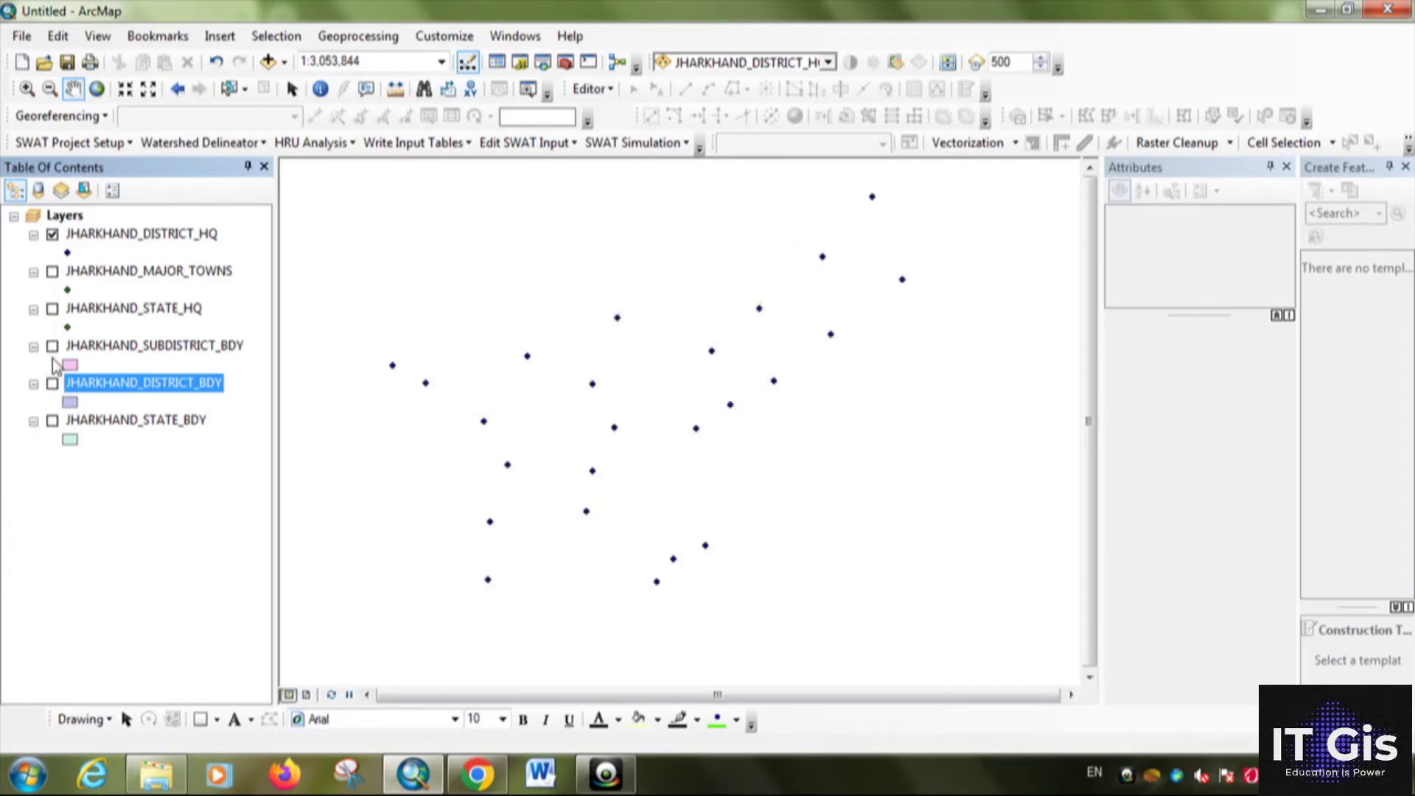
{"action": "left_click", "coordinate": [53, 346]}
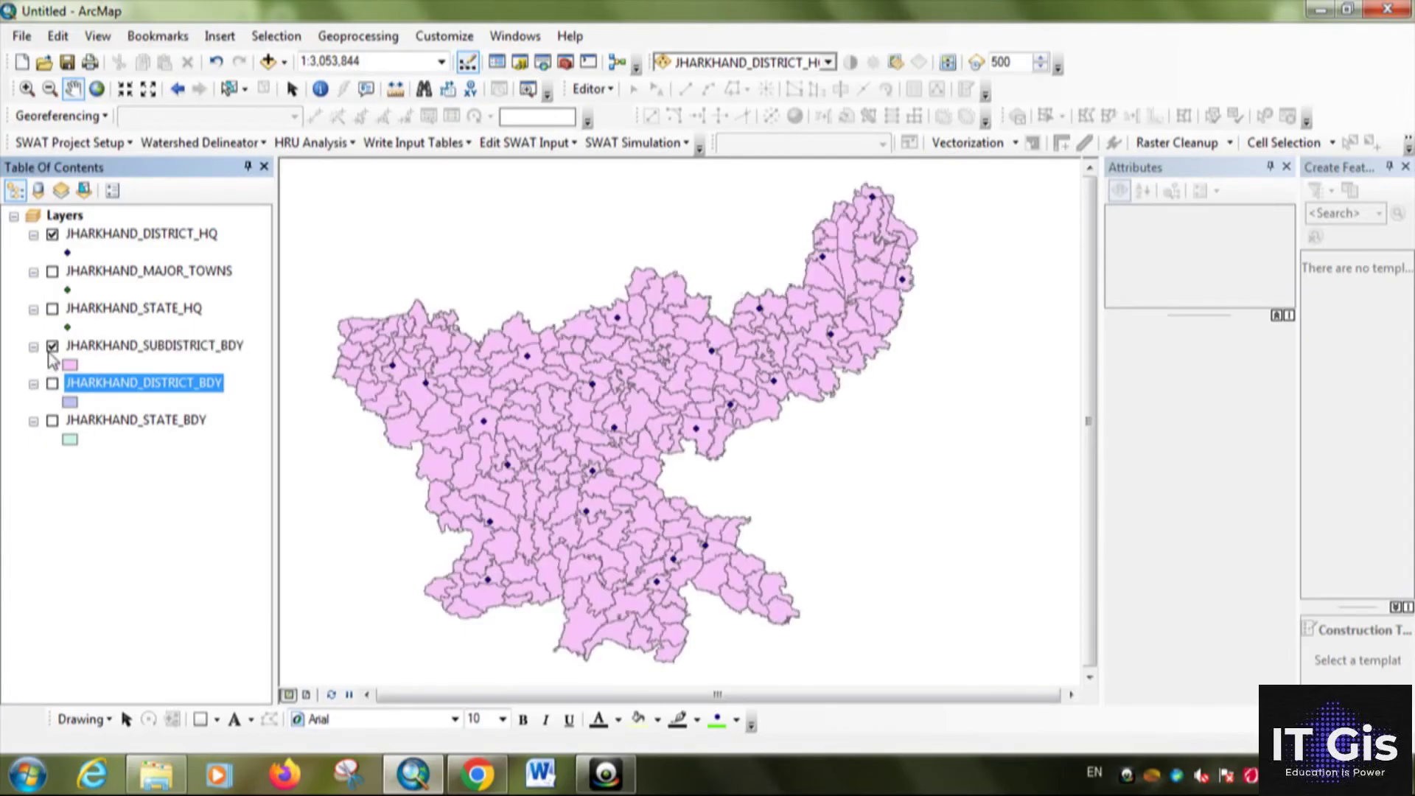
{"action": "left_click", "coordinate": [52, 235]}
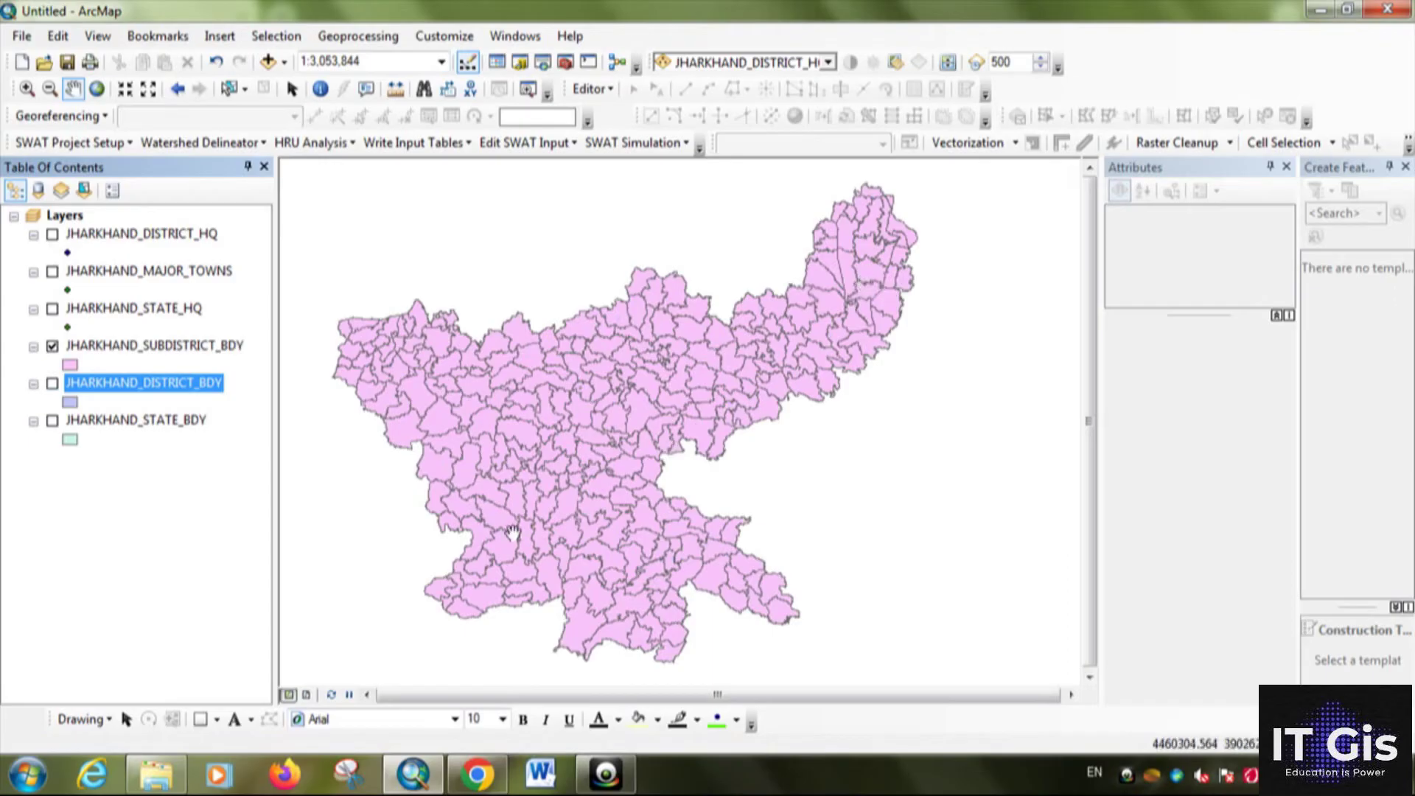
Display the district boundaries in place of the subdistrict ones and inspect them at 1:800,000 scale
{"action": "scroll", "coordinate": [611, 377], "scroll_direction": "up", "scroll_amount": 1}
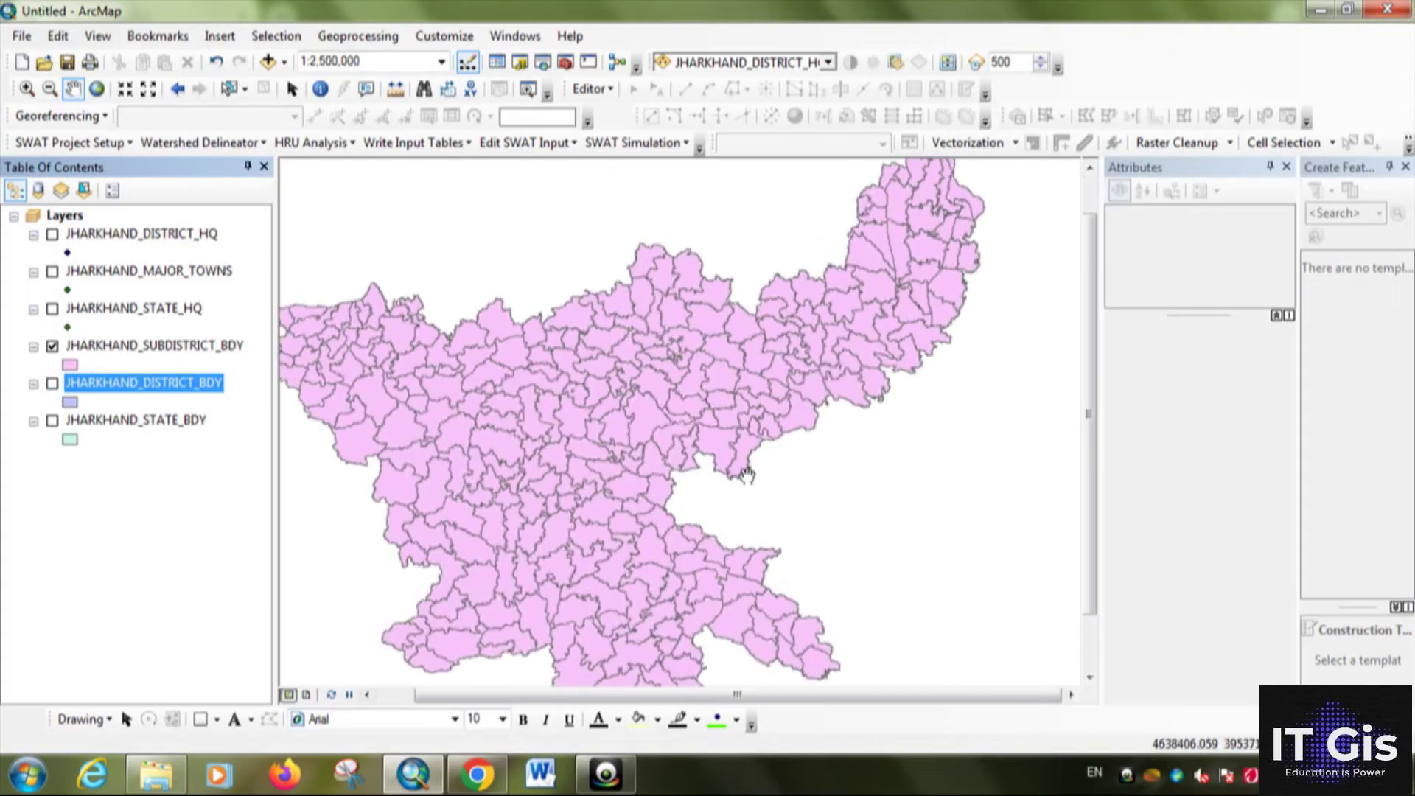
{"action": "left_click_drag", "start_coordinate": [906, 298], "coordinate": [794, 441]}
{"action": "scroll", "coordinate": [829, 431], "scroll_direction": "up", "scroll_amount": 2}
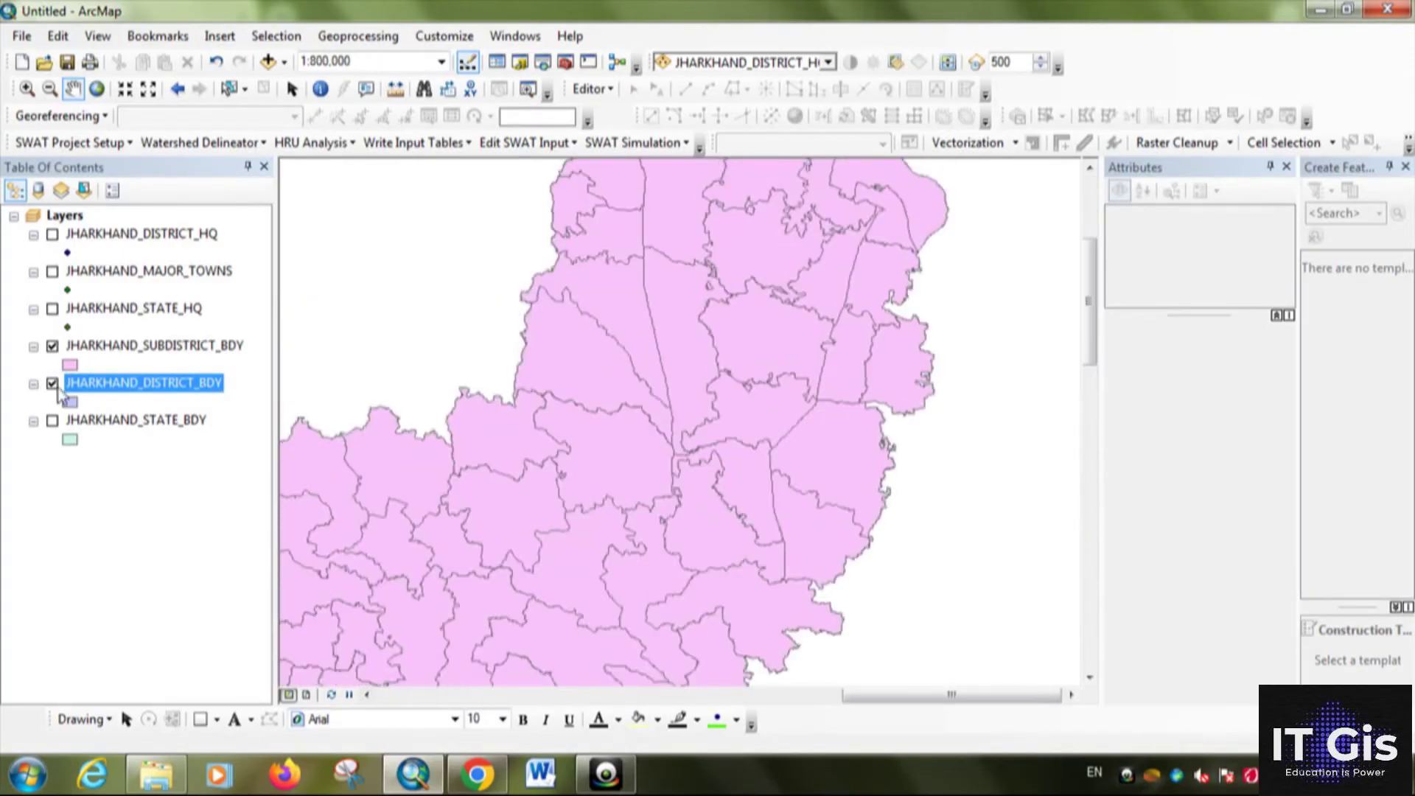
{"action": "left_click", "coordinate": [52, 347]}
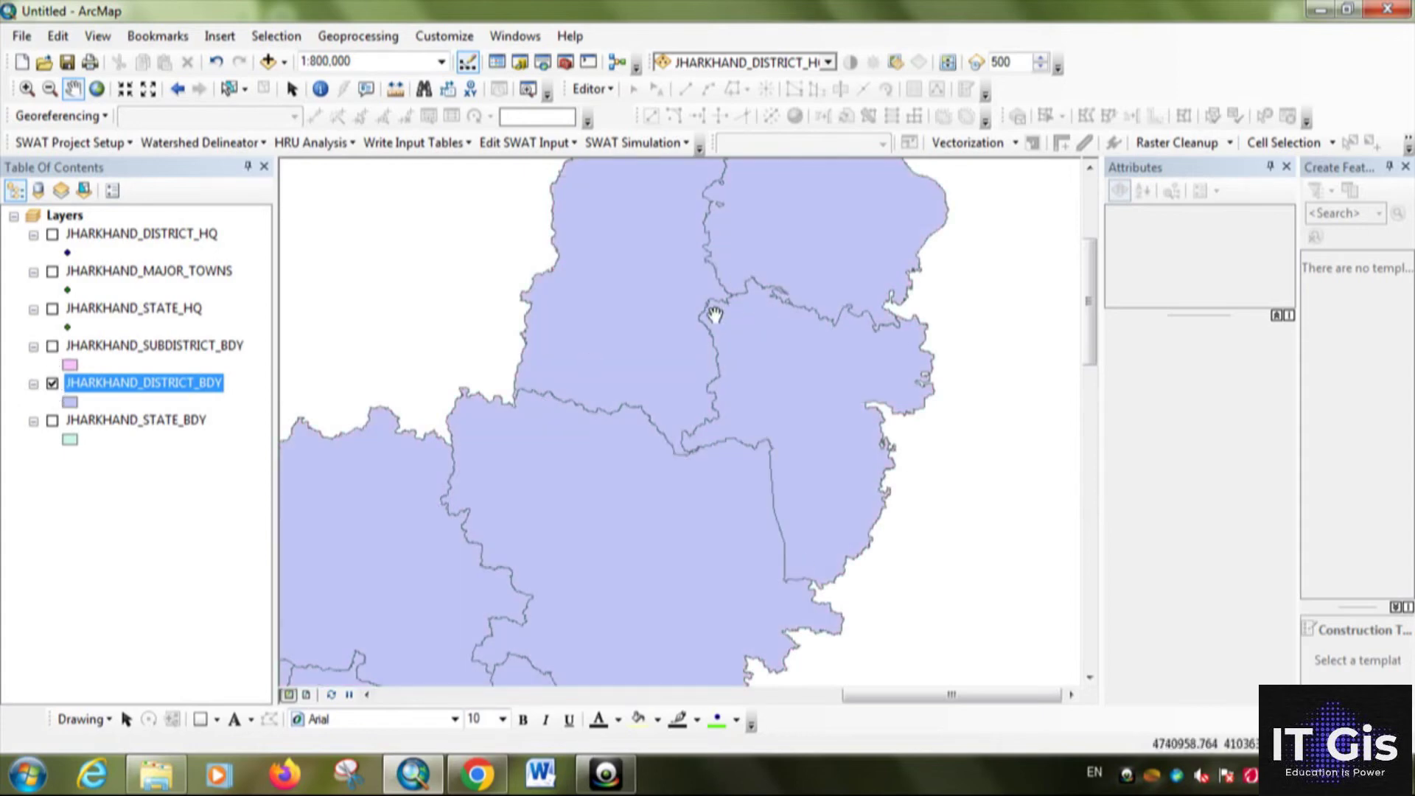
{"action": "left_click_drag", "start_coordinate": [639, 333], "coordinate": [746, 371]}
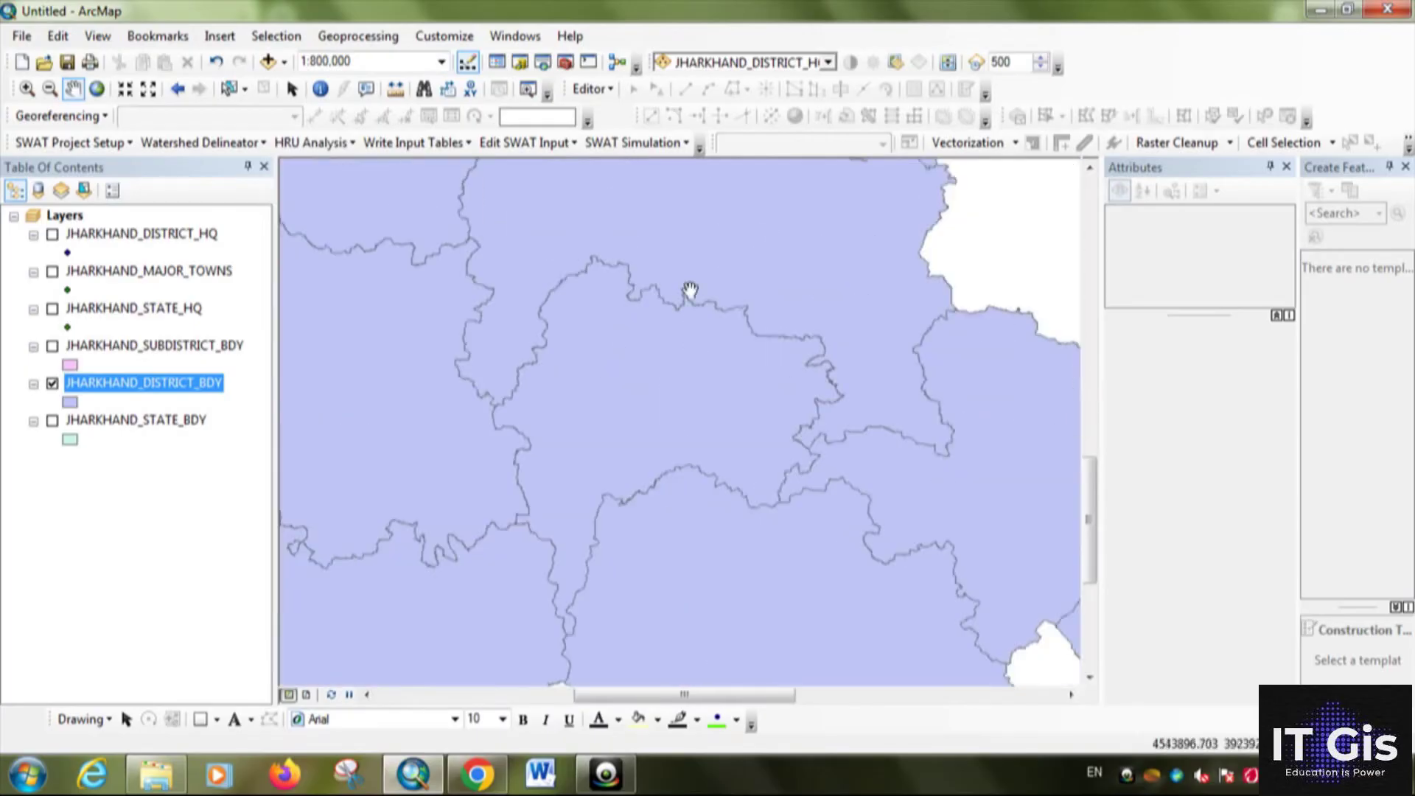
Repeatedly show and hide JHARKHAND_SUBDISTRICT_BDY over the district layer to compare the two sets of boundaries
{"action": "left_click", "coordinate": [52, 346]}
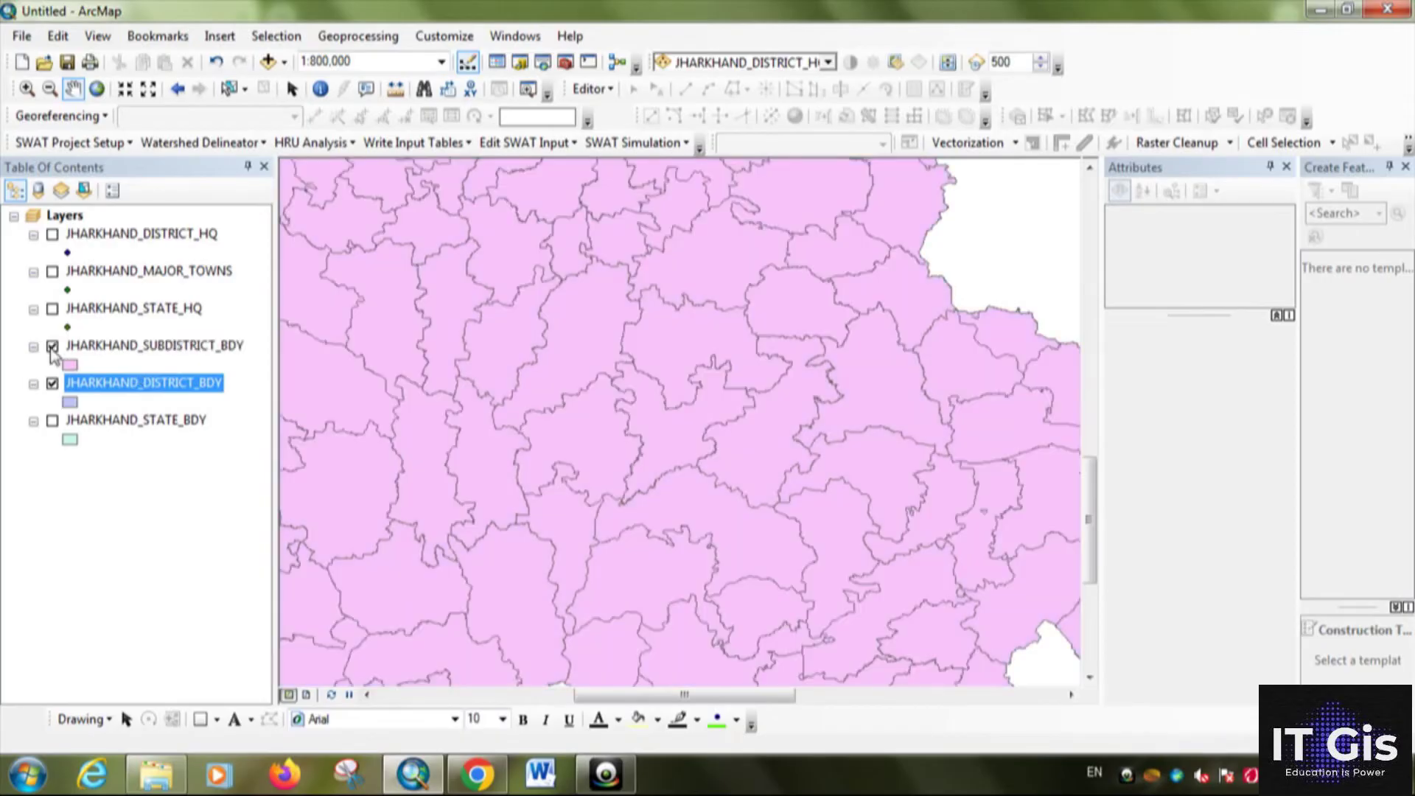
{"action": "left_click", "coordinate": [50, 347]}
{"action": "left_click", "coordinate": [51, 347]}
{"action": "left_click", "coordinate": [52, 345]}
{"action": "left_click", "coordinate": [52, 346]}
{"action": "left_click", "coordinate": [52, 346]}
{"action": "left_click", "coordinate": [52, 346]}
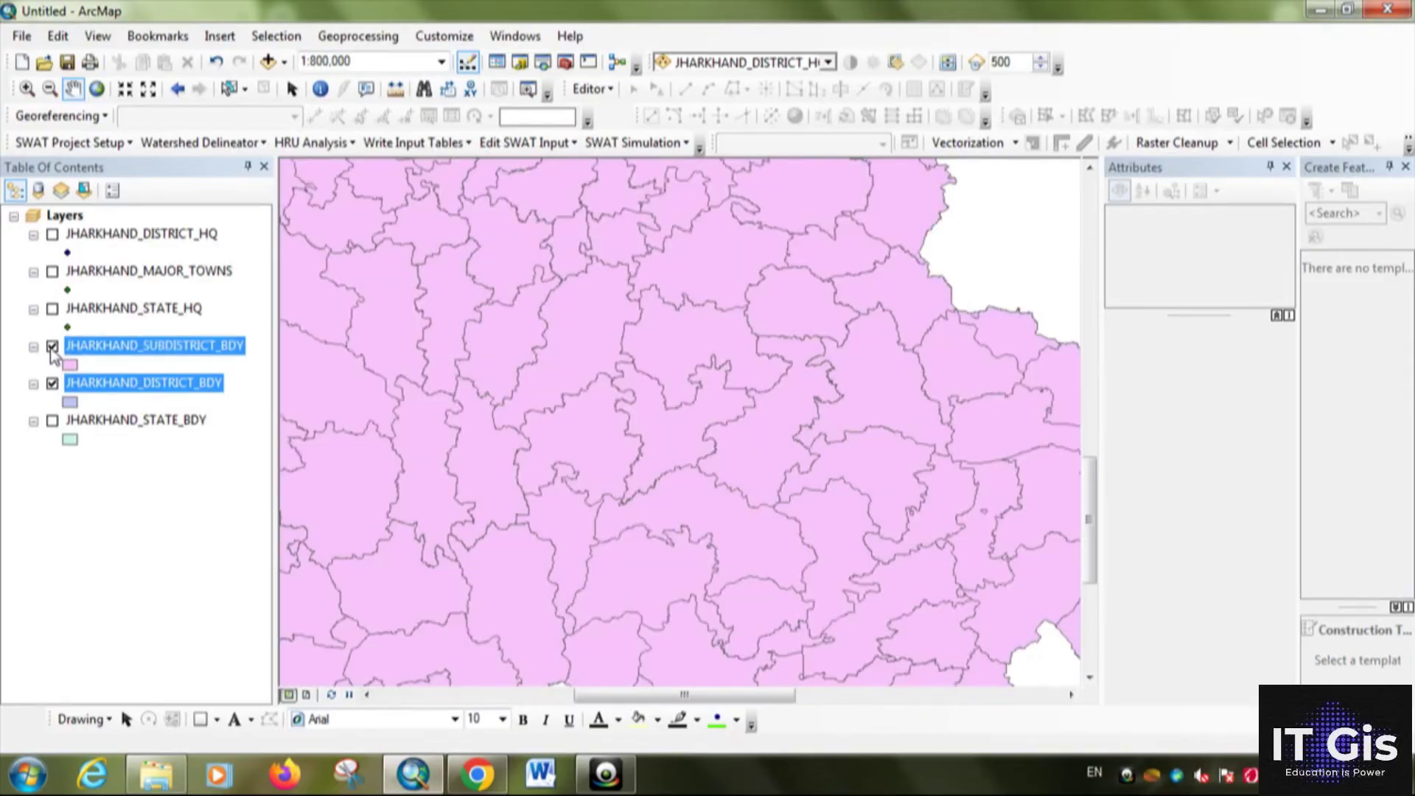
{"action": "left_click", "coordinate": [51, 346]}
Apply the green DECIDEOUS FOREST symbol to JHARKHAND_SUBDISTRICT_BDY and display the layer
{"action": "double_click", "coordinate": [69, 364]}
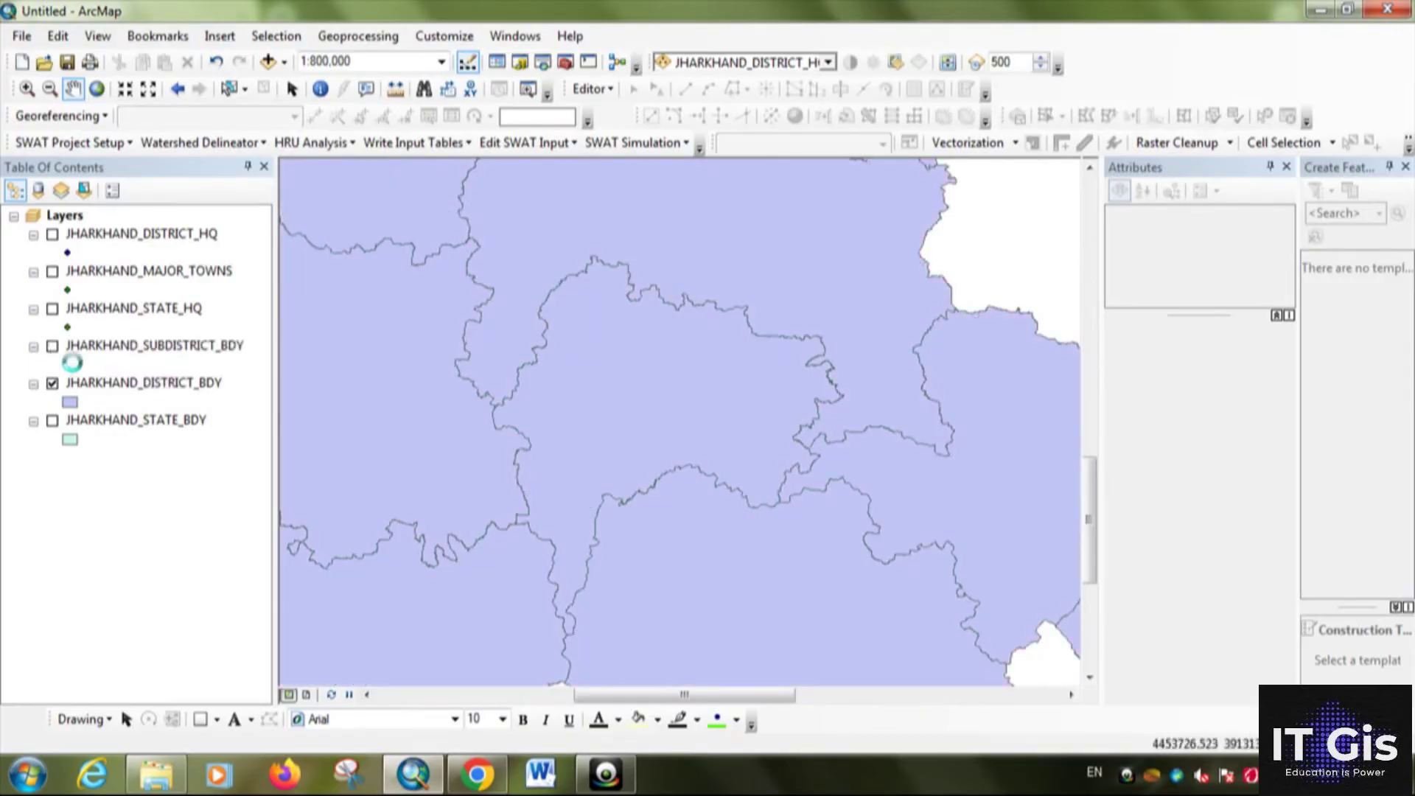
{"action": "left_click_drag", "start_coordinate": [929, 265], "coordinate": [928, 298]}
{"action": "scroll", "coordinate": [929, 299], "scroll_direction": "down", "scroll_amount": 2}
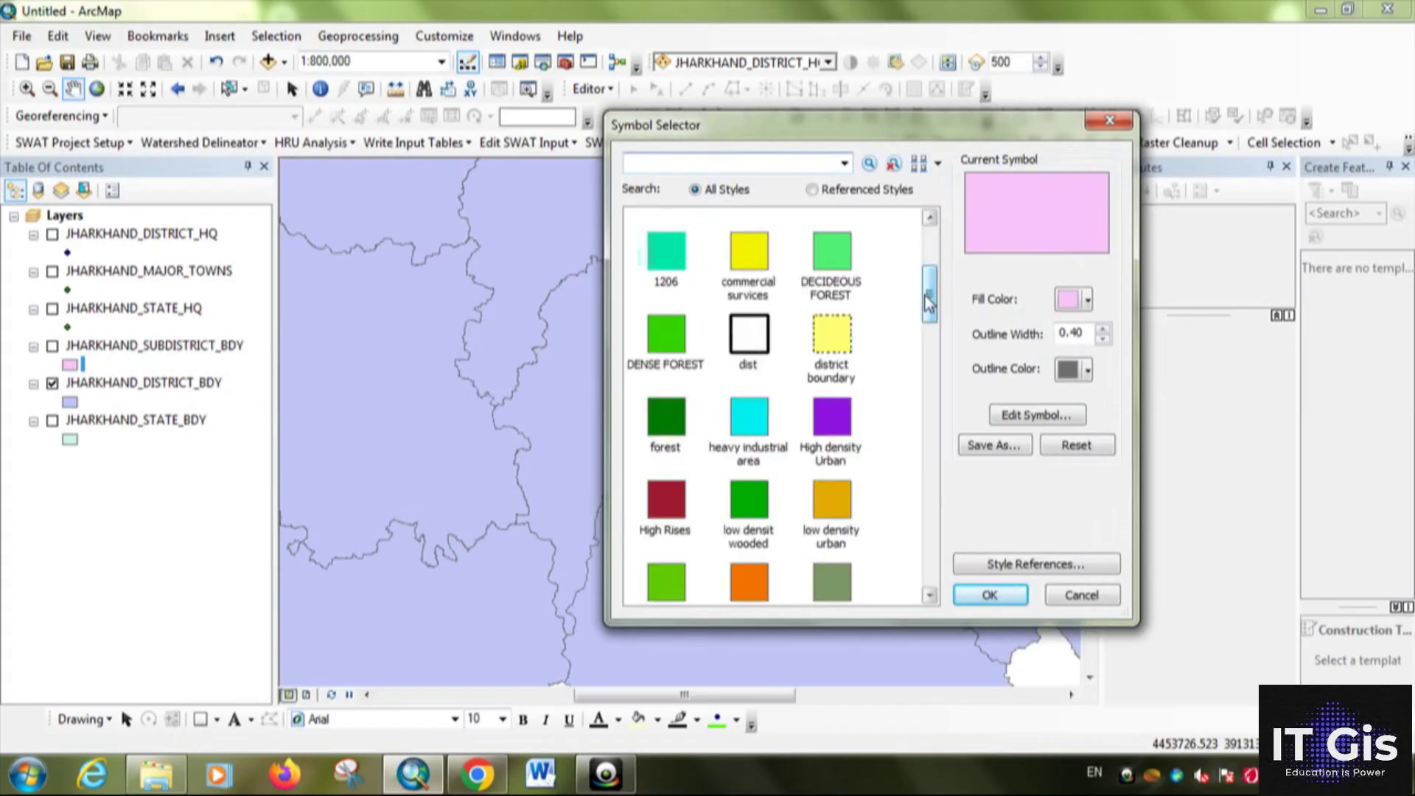
{"action": "scroll", "coordinate": [928, 299], "scroll_direction": "up", "scroll_amount": 1}
{"action": "double_click", "coordinate": [829, 301]}
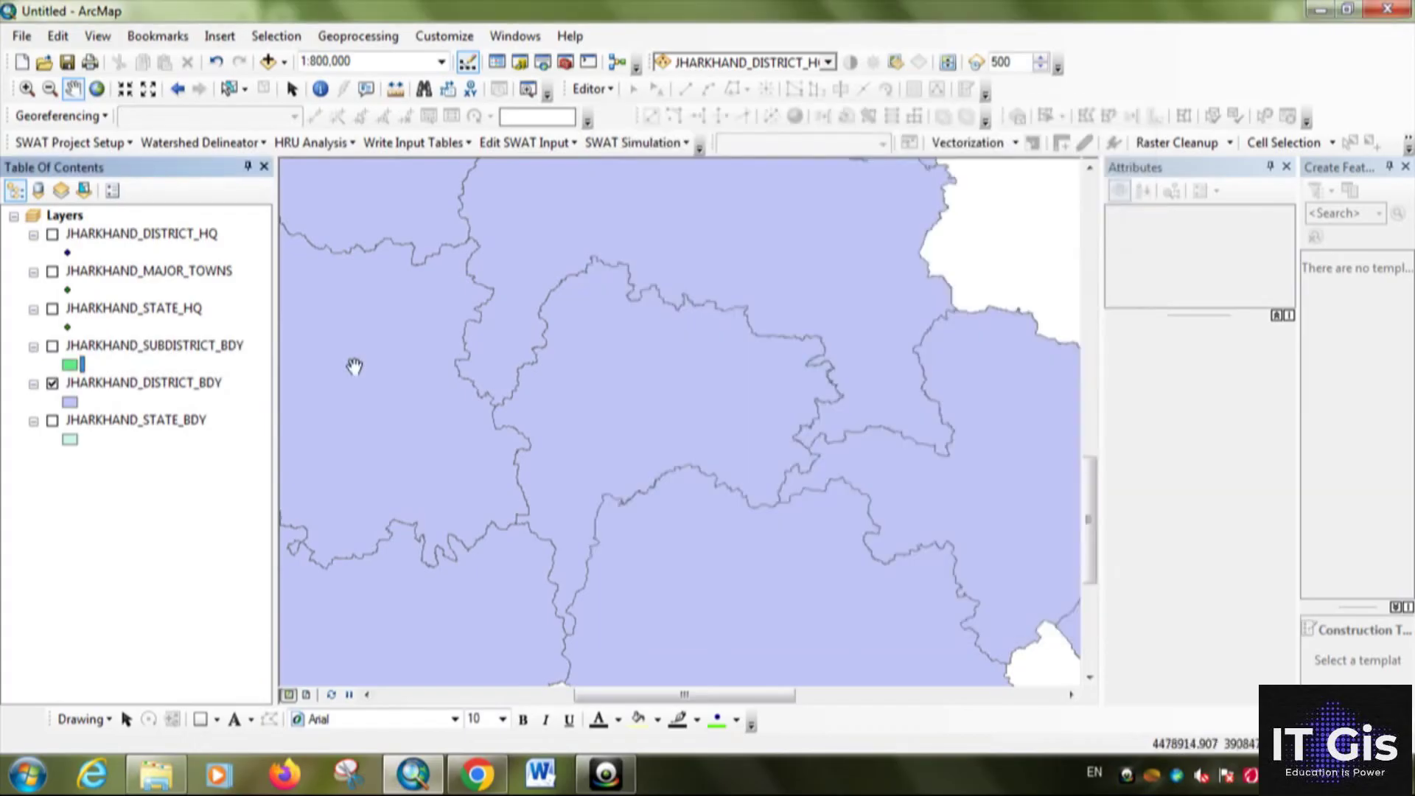
{"action": "left_click", "coordinate": [52, 346]}
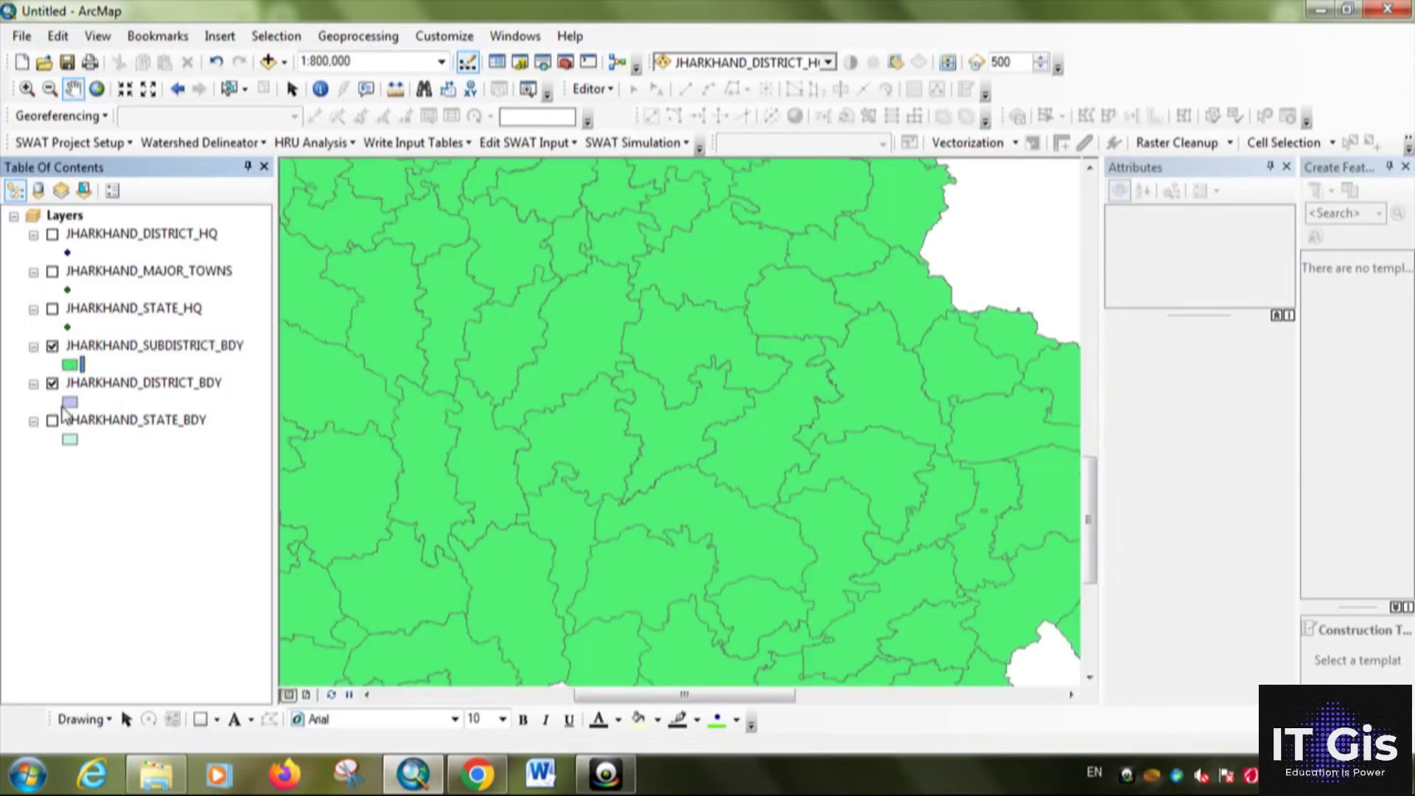
Apply the dist outline symbol to JHARKHAND_DISTRICT_BDY and move that layer above JHARKHAND_SUBDISTRICT_BDY
{"action": "double_click", "coordinate": [69, 403]}
{"action": "left_click", "coordinate": [750, 582]}
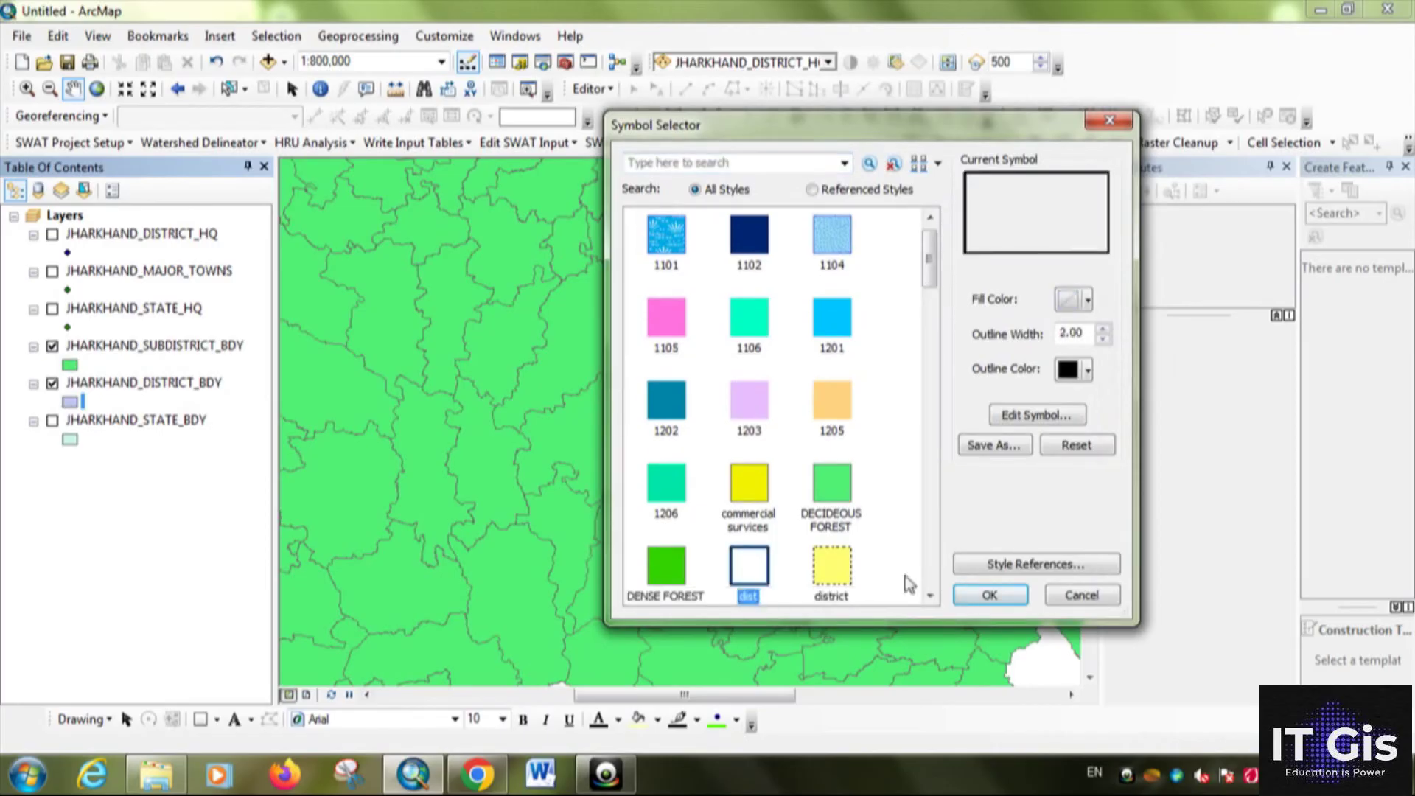
{"action": "left_click", "coordinate": [973, 594]}
{"action": "left_click_drag", "start_coordinate": [158, 384], "coordinate": [157, 340]}
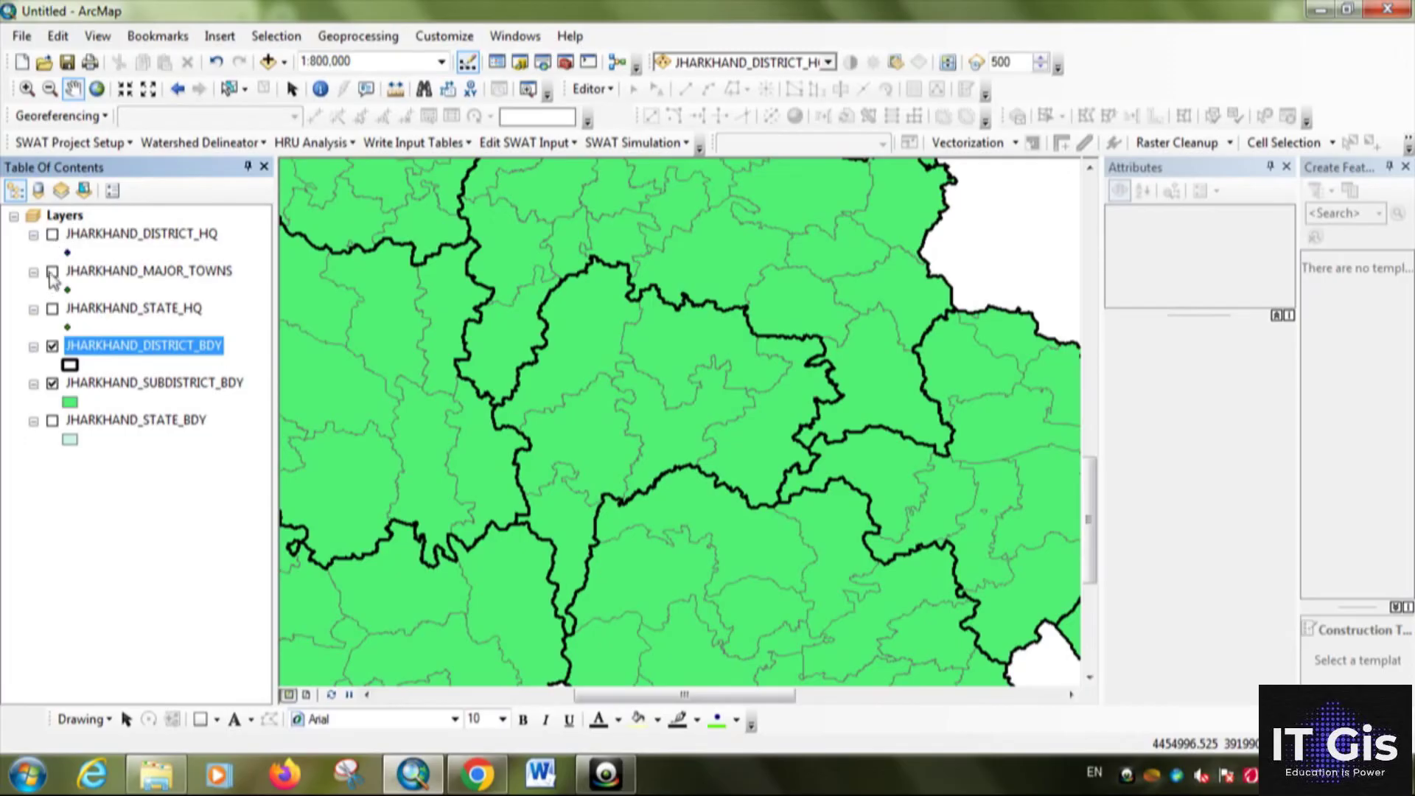
Preview JHARKHAND_MAJOR_TOWNS over the boundaries, leaving only JHARKHAND_SUBDISTRICT_BDY displayed
{"action": "left_click", "coordinate": [52, 273]}
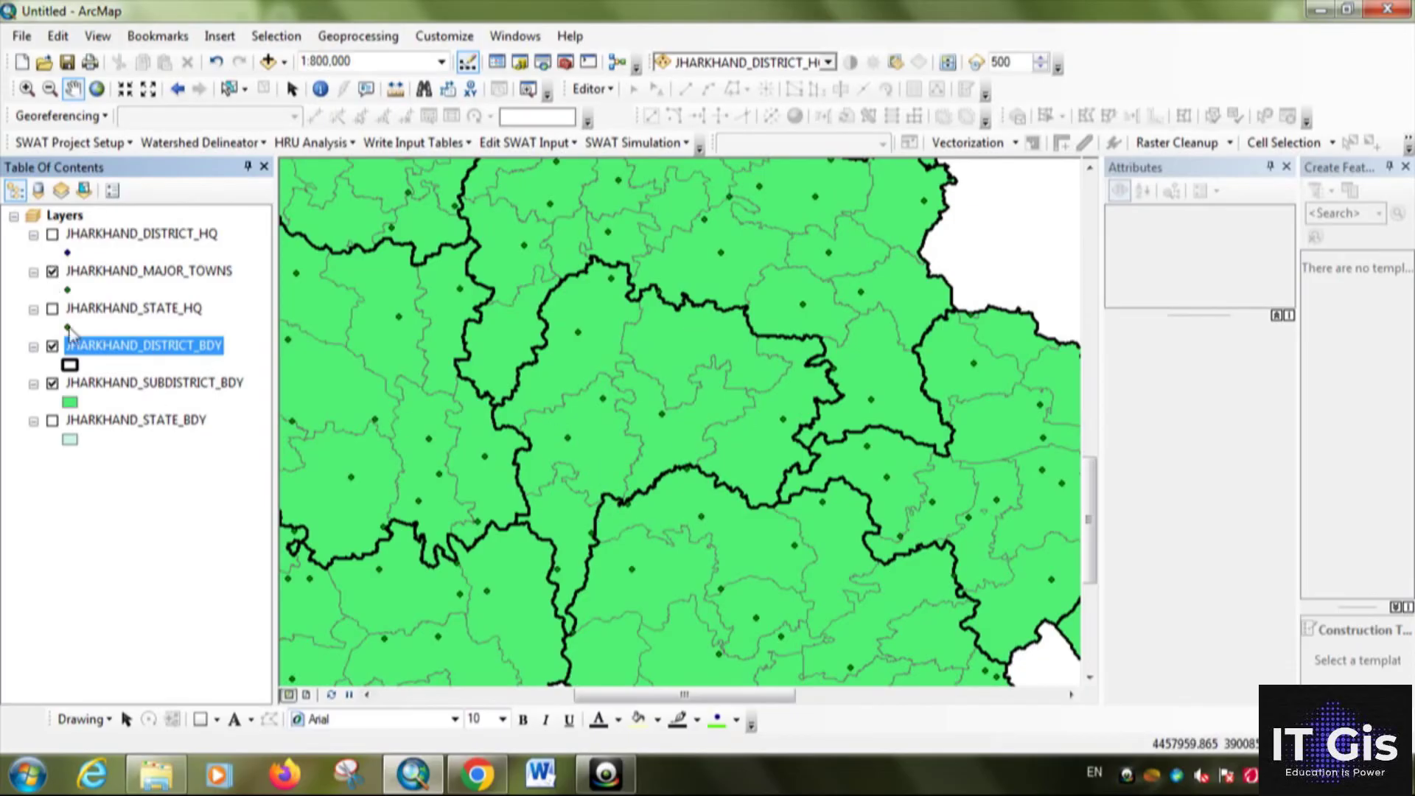
{"action": "left_click", "coordinate": [52, 272]}
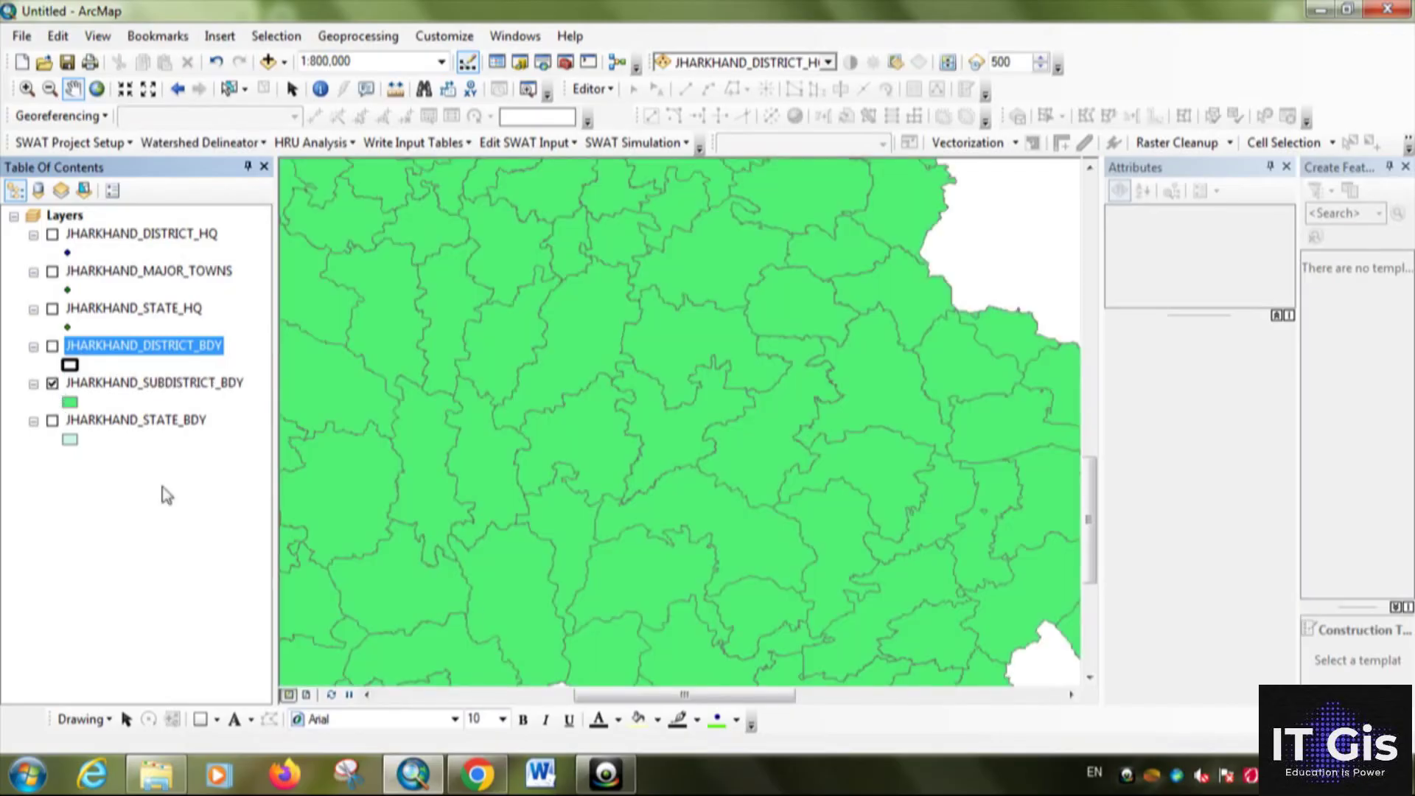
Switch to Chrome and open the free shapefile version of the Village Boundary Database product on the Survey of India portal
{"action": "left_click", "coordinate": [477, 774]}
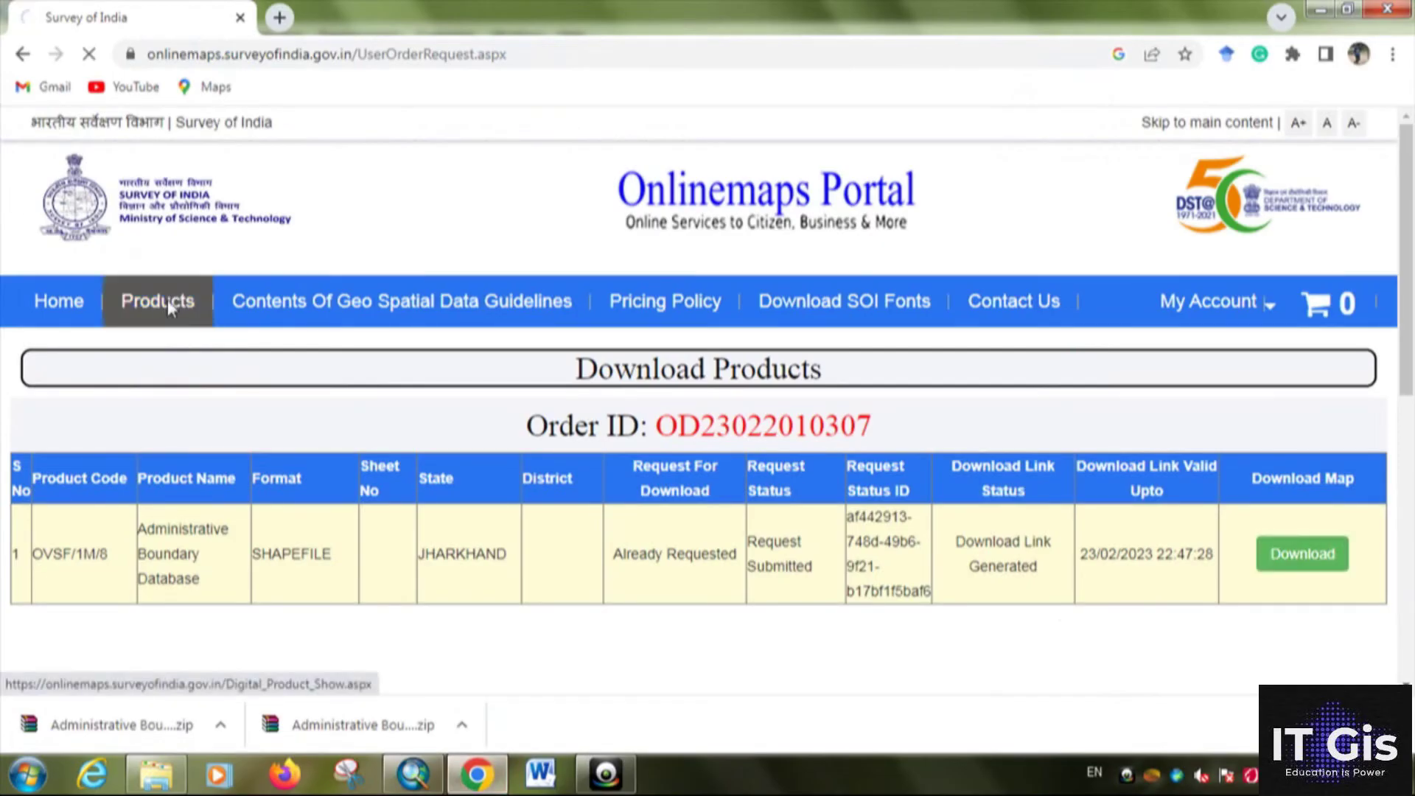
{"action": "scroll", "coordinate": [156, 457], "scroll_direction": "down", "scroll_amount": 3}
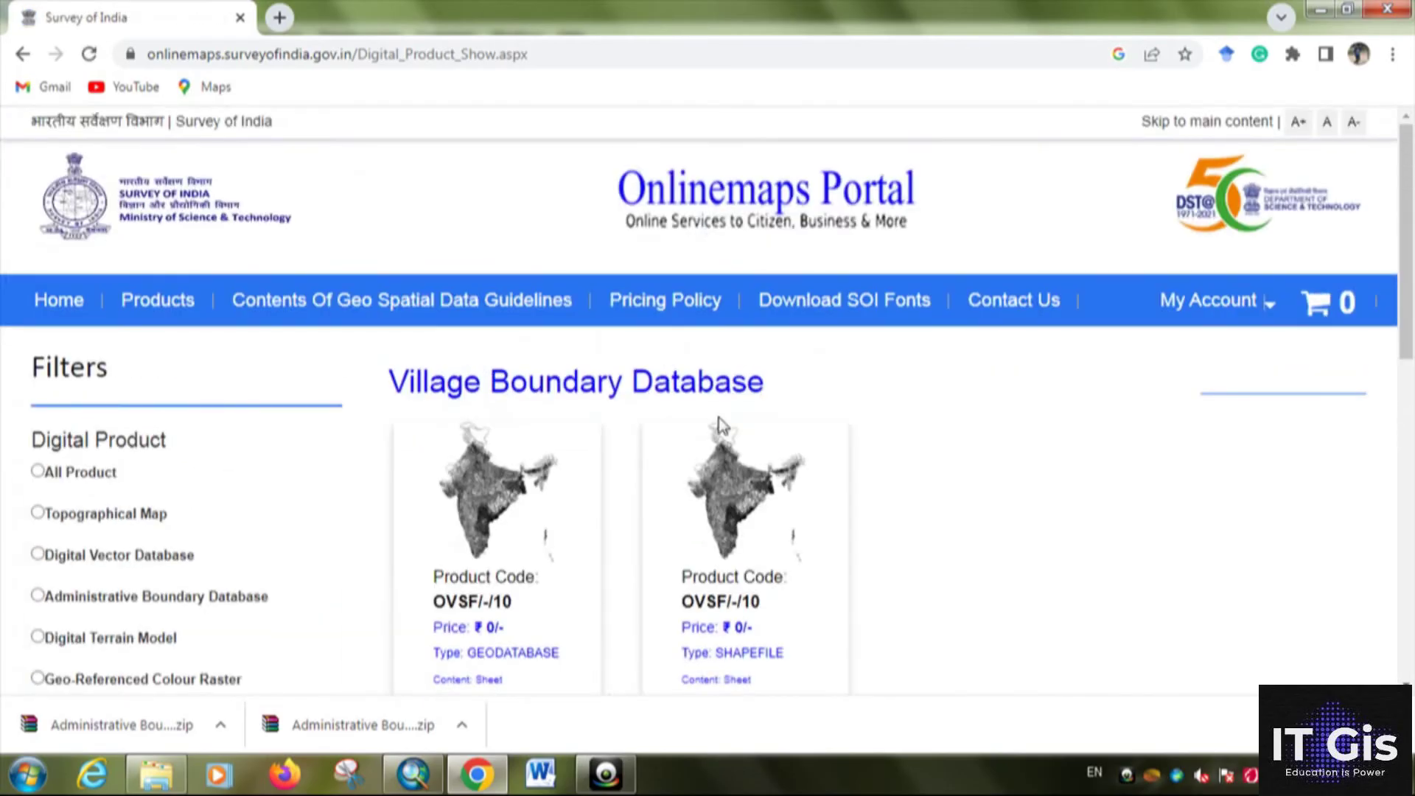
{"action": "scroll", "coordinate": [683, 405], "scroll_direction": "down", "scroll_amount": 5}
{"action": "scroll", "coordinate": [682, 403], "scroll_direction": "up", "scroll_amount": 3}
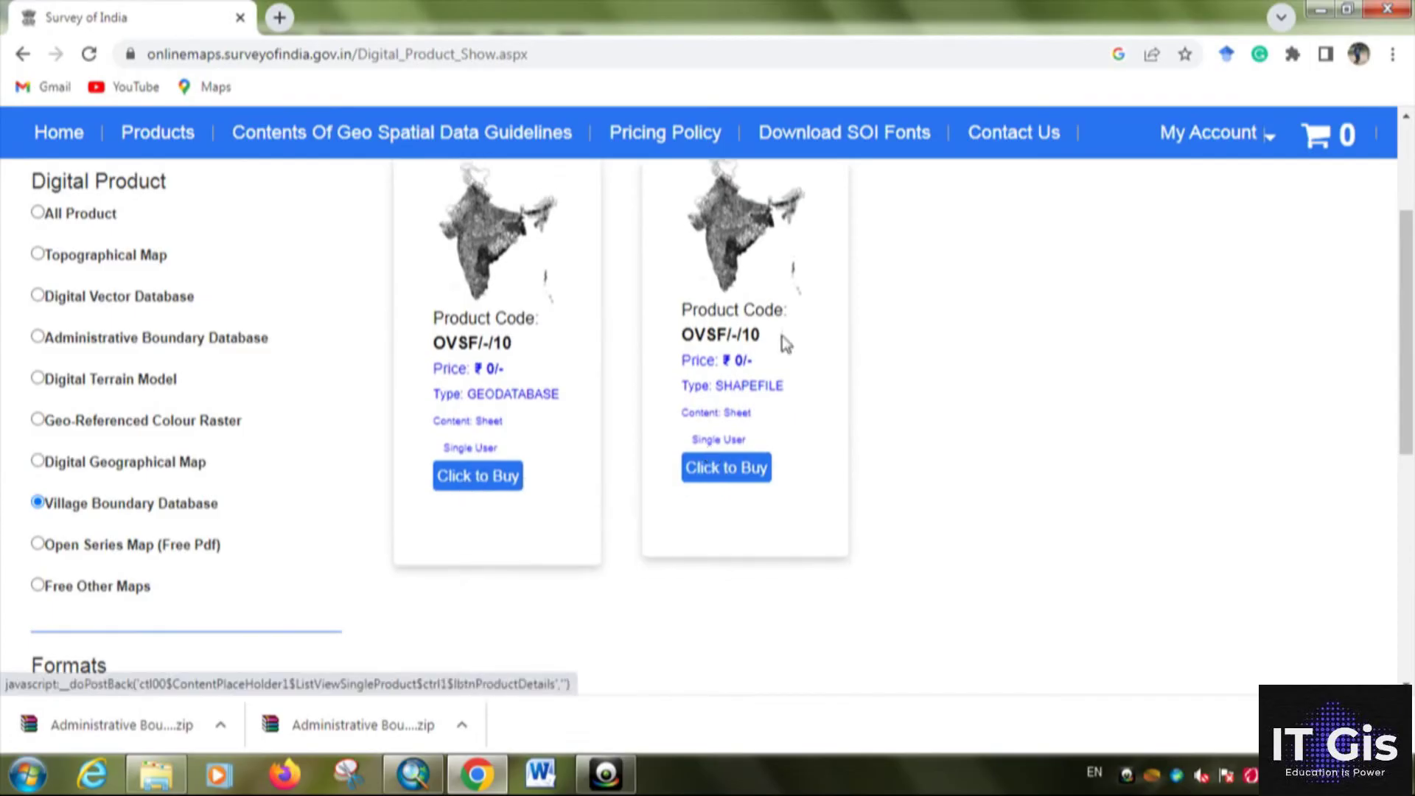
{"action": "left_click", "coordinate": [726, 477]}
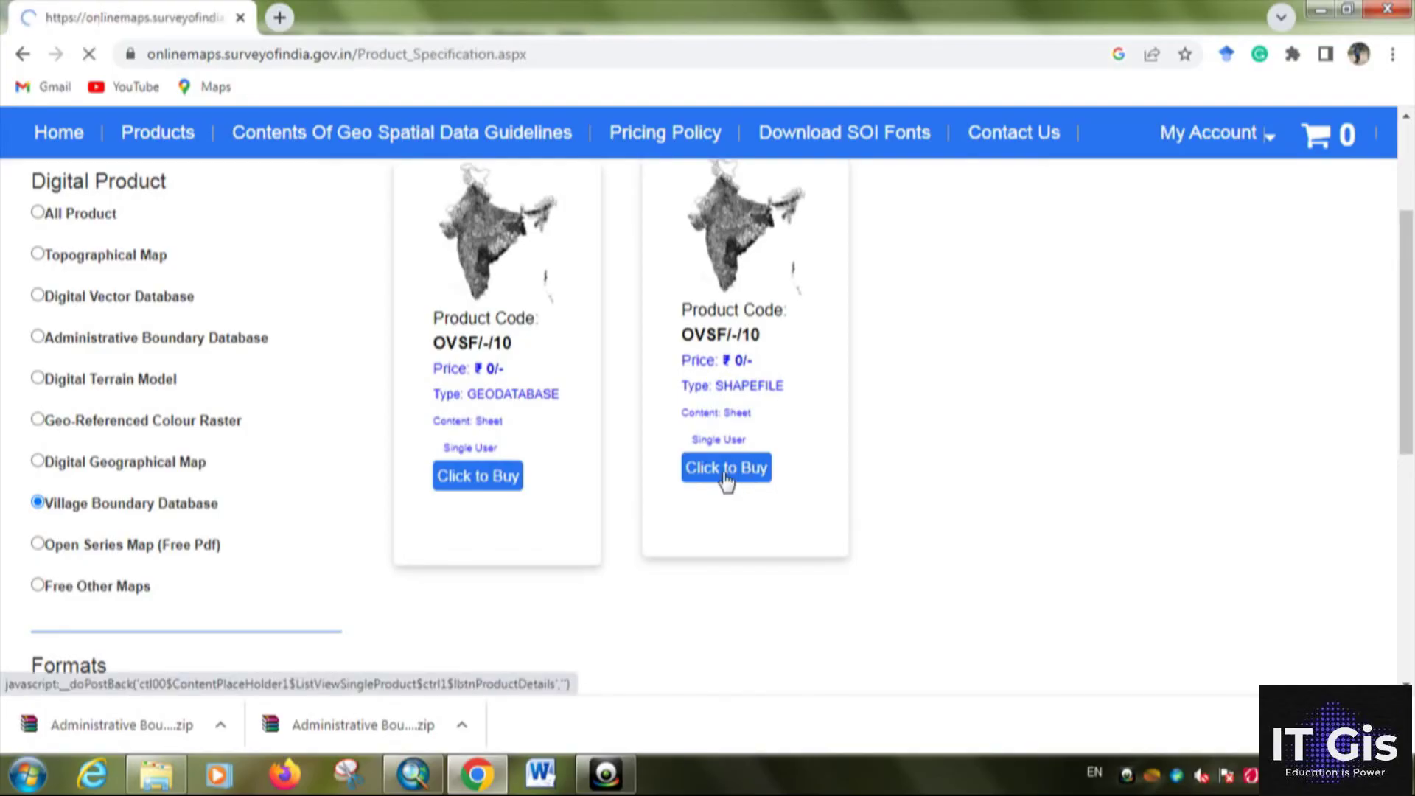
Choose JHARKHAND as the state and PAKUR as the district for the village boundary shapefile
{"action": "scroll", "coordinate": [530, 420], "scroll_direction": "down", "scroll_amount": 3}
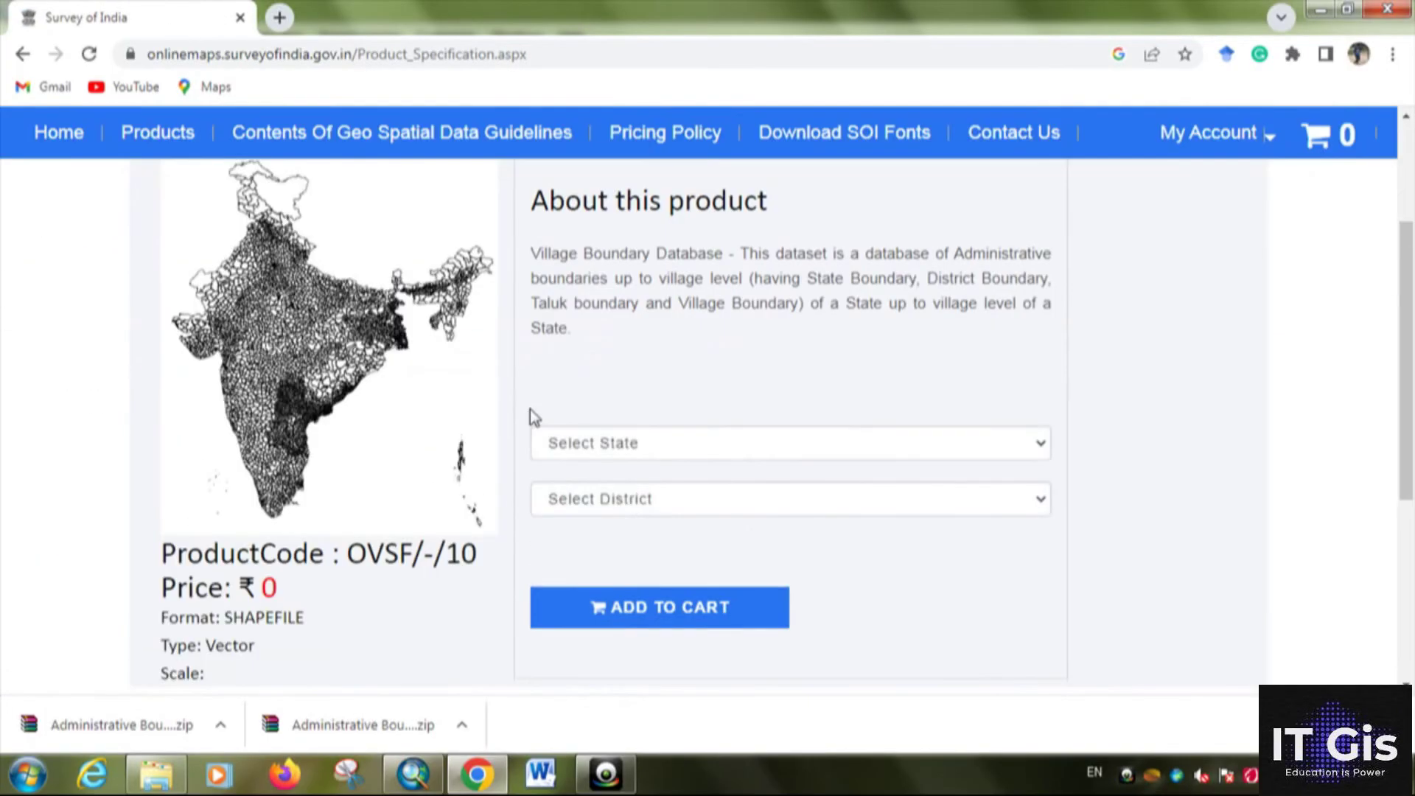
{"action": "left_click", "coordinate": [635, 449]}
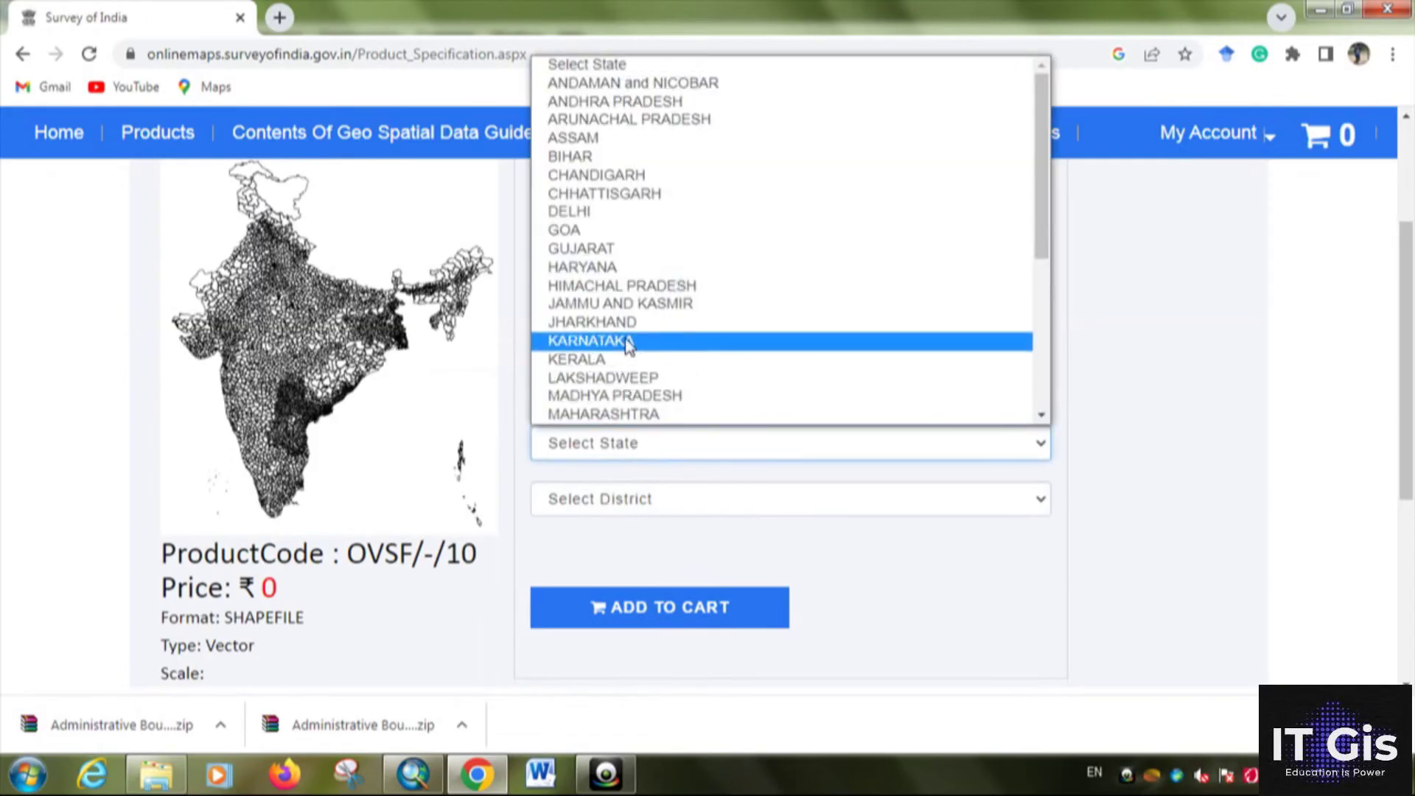
{"action": "left_click", "coordinate": [592, 322]}
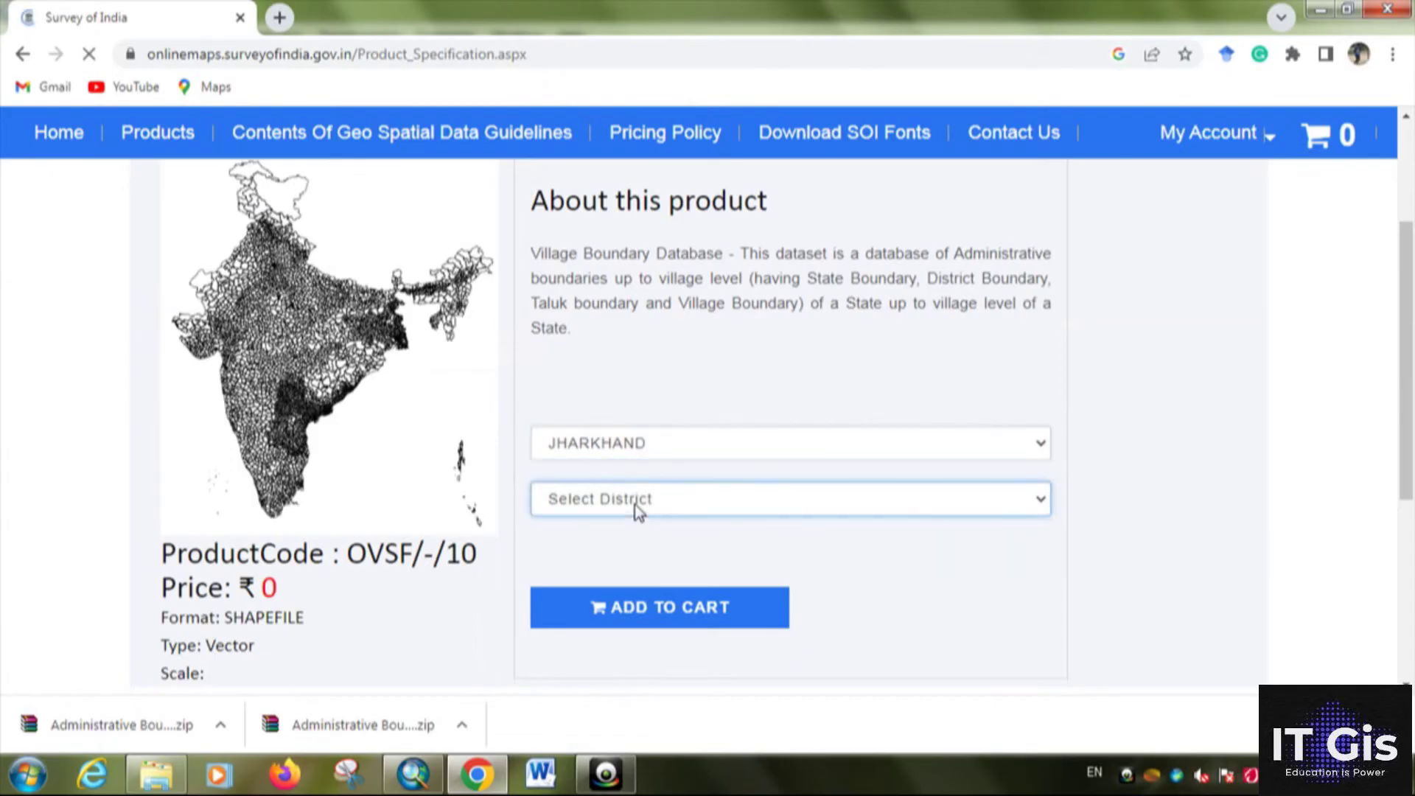
{"action": "scroll", "coordinate": [635, 504], "scroll_direction": "down", "scroll_amount": 3}
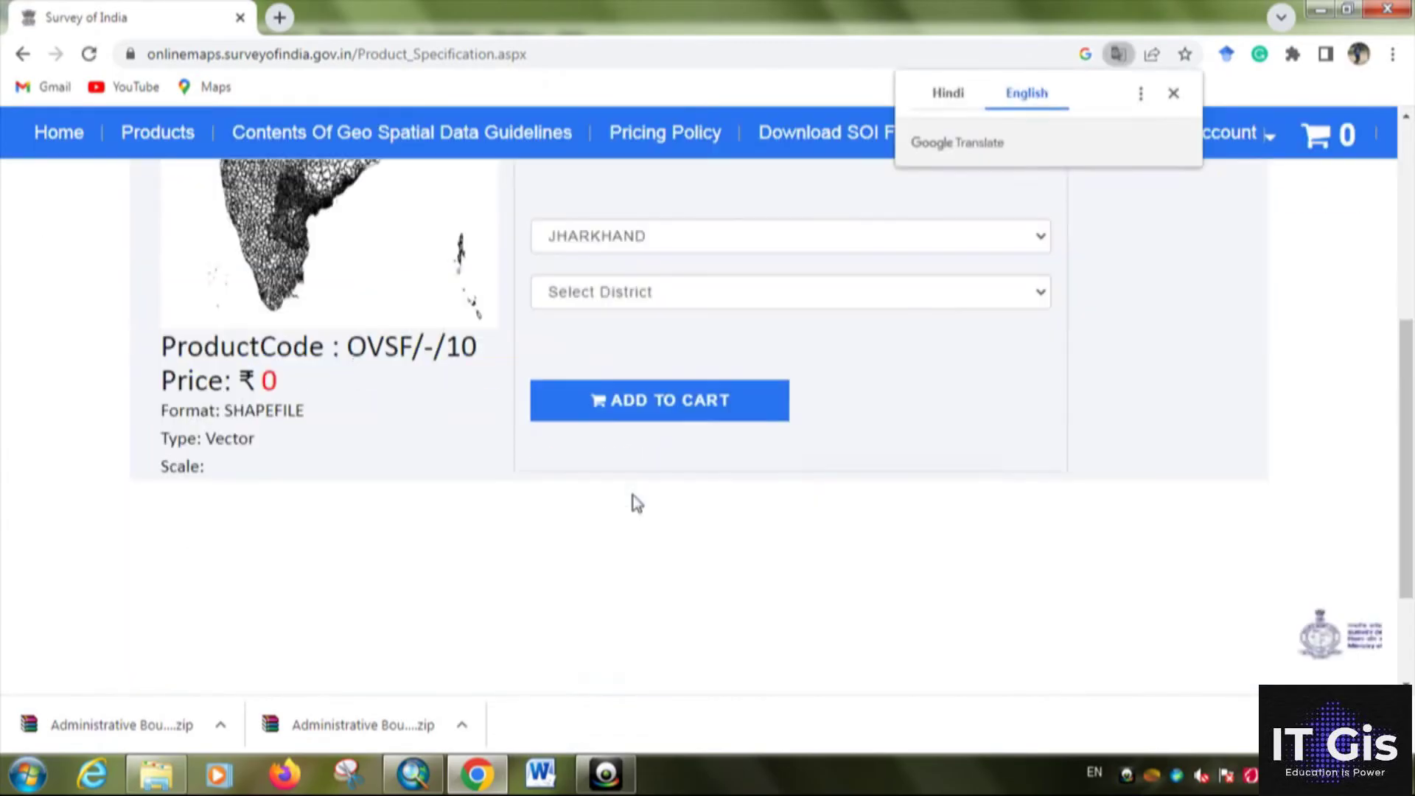
{"action": "left_click", "coordinate": [1173, 93]}
{"action": "left_click", "coordinate": [708, 293]}
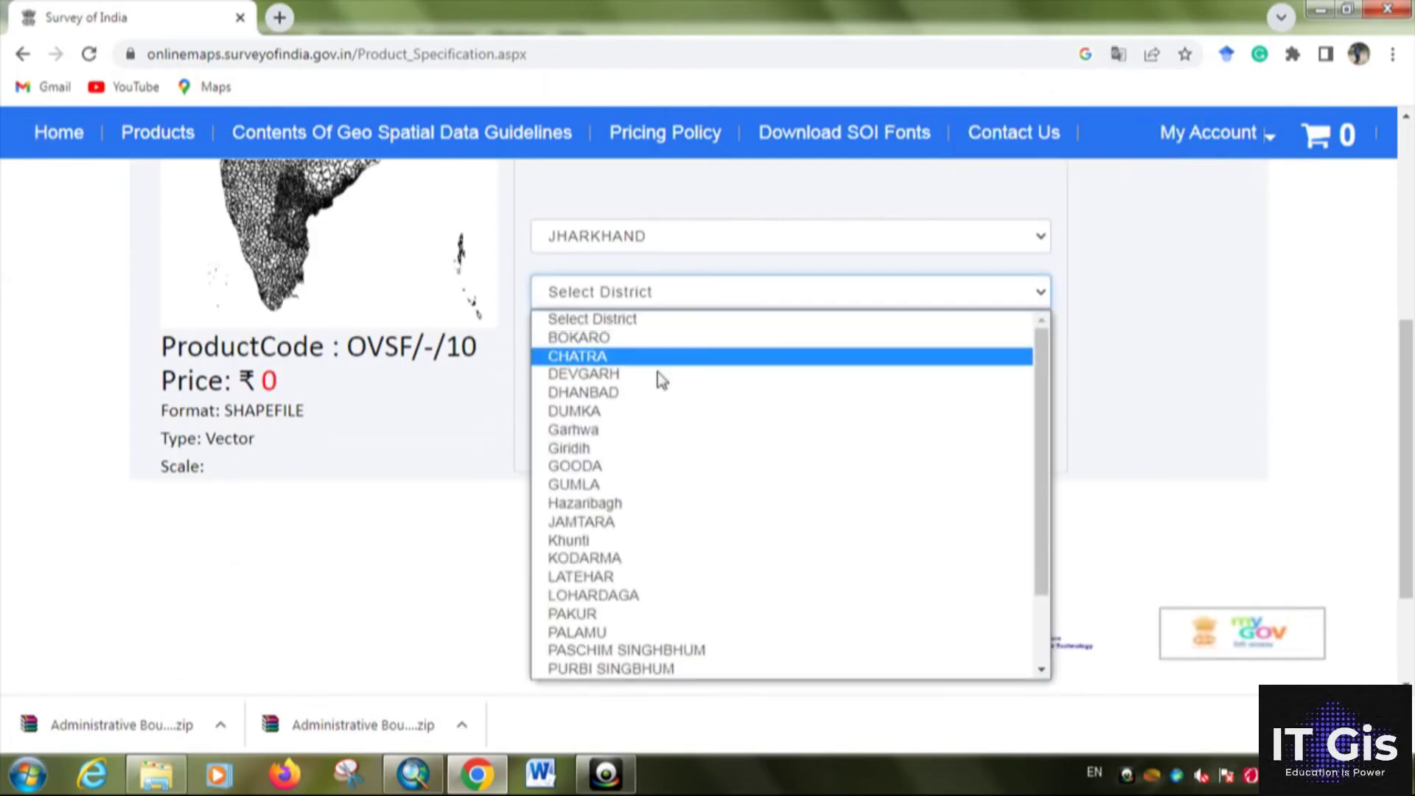
{"action": "left_click", "coordinate": [612, 616]}
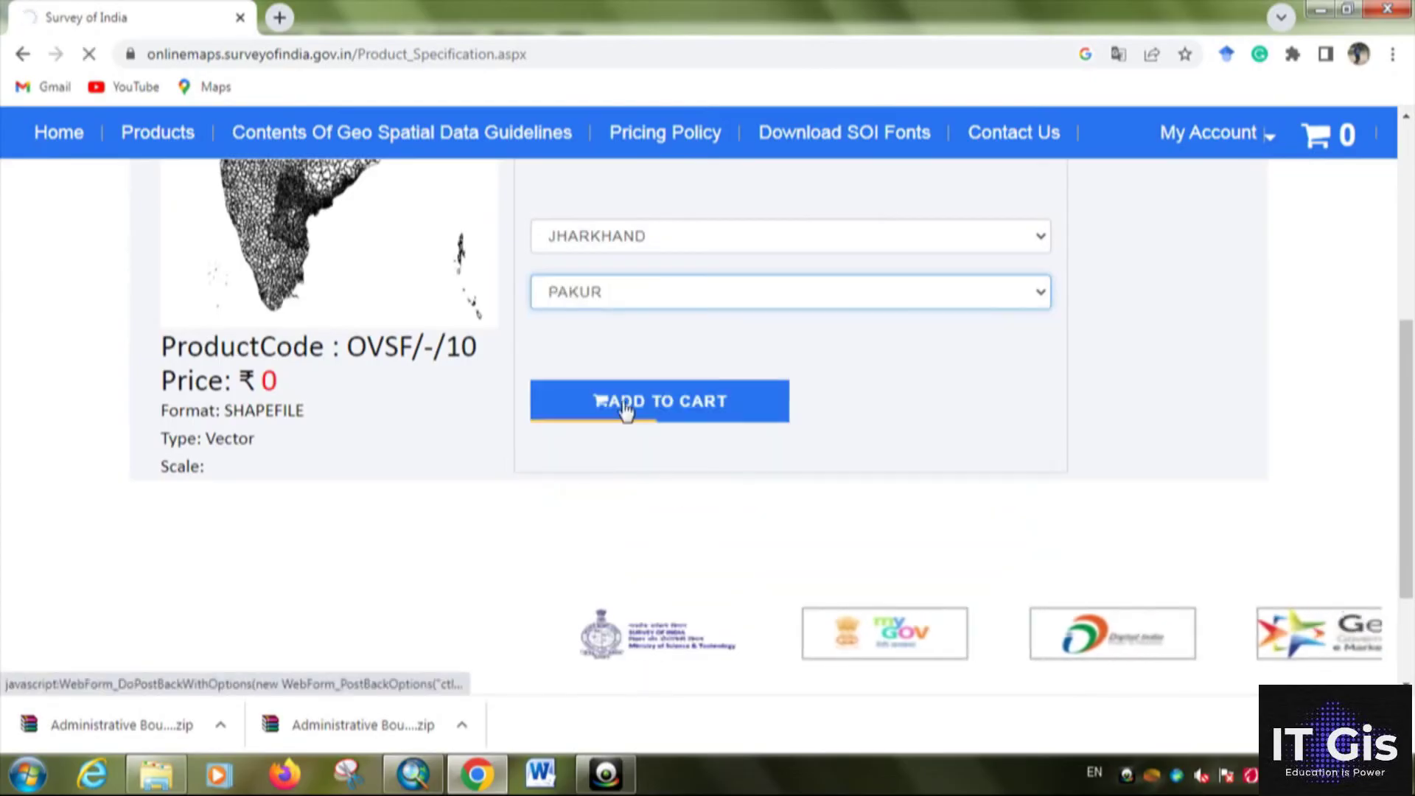
Add the Pakur village boundary shapefile to the cart and place the order
{"action": "scroll", "coordinate": [659, 491], "scroll_direction": "down", "scroll_amount": 8}
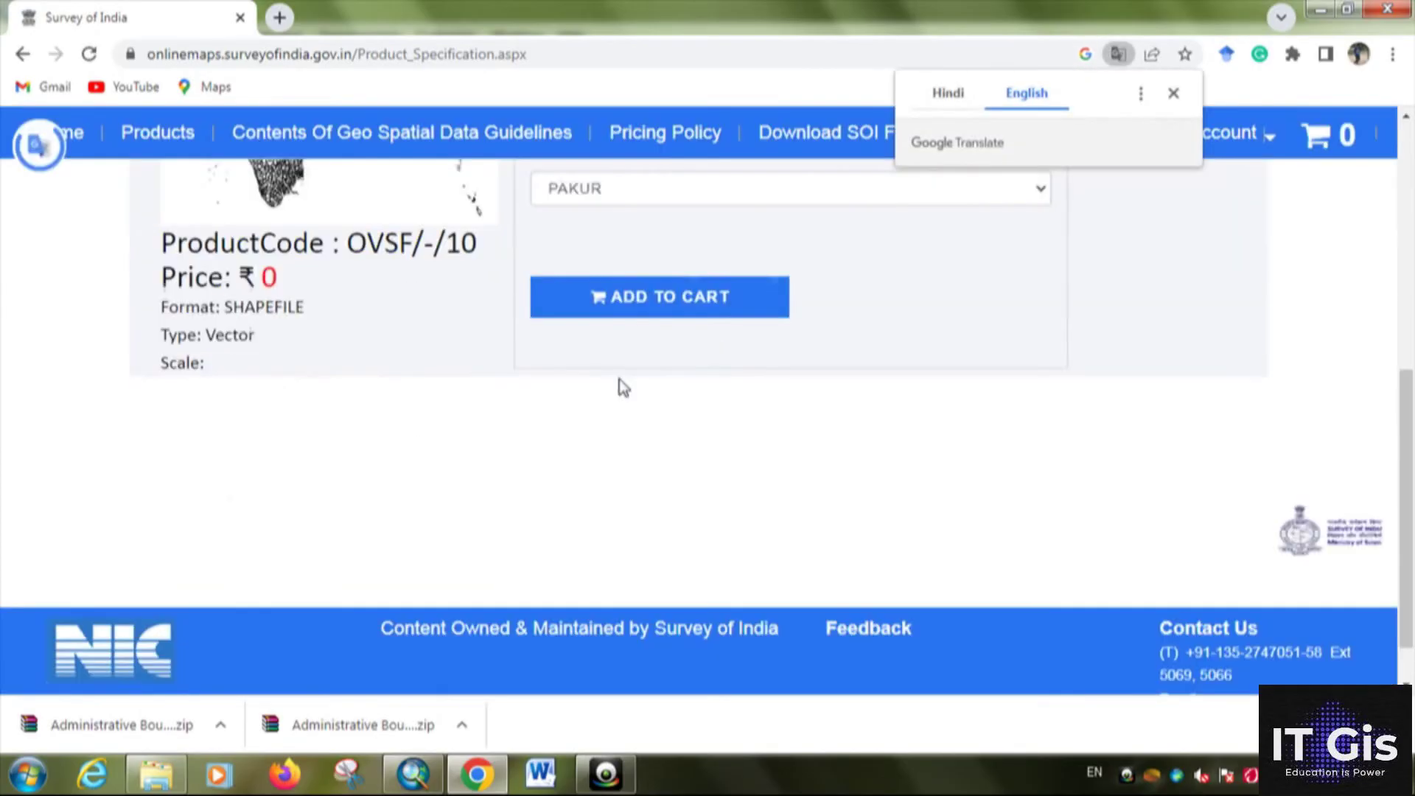
{"action": "left_click", "coordinate": [1176, 102]}
{"action": "left_click", "coordinate": [689, 304]}
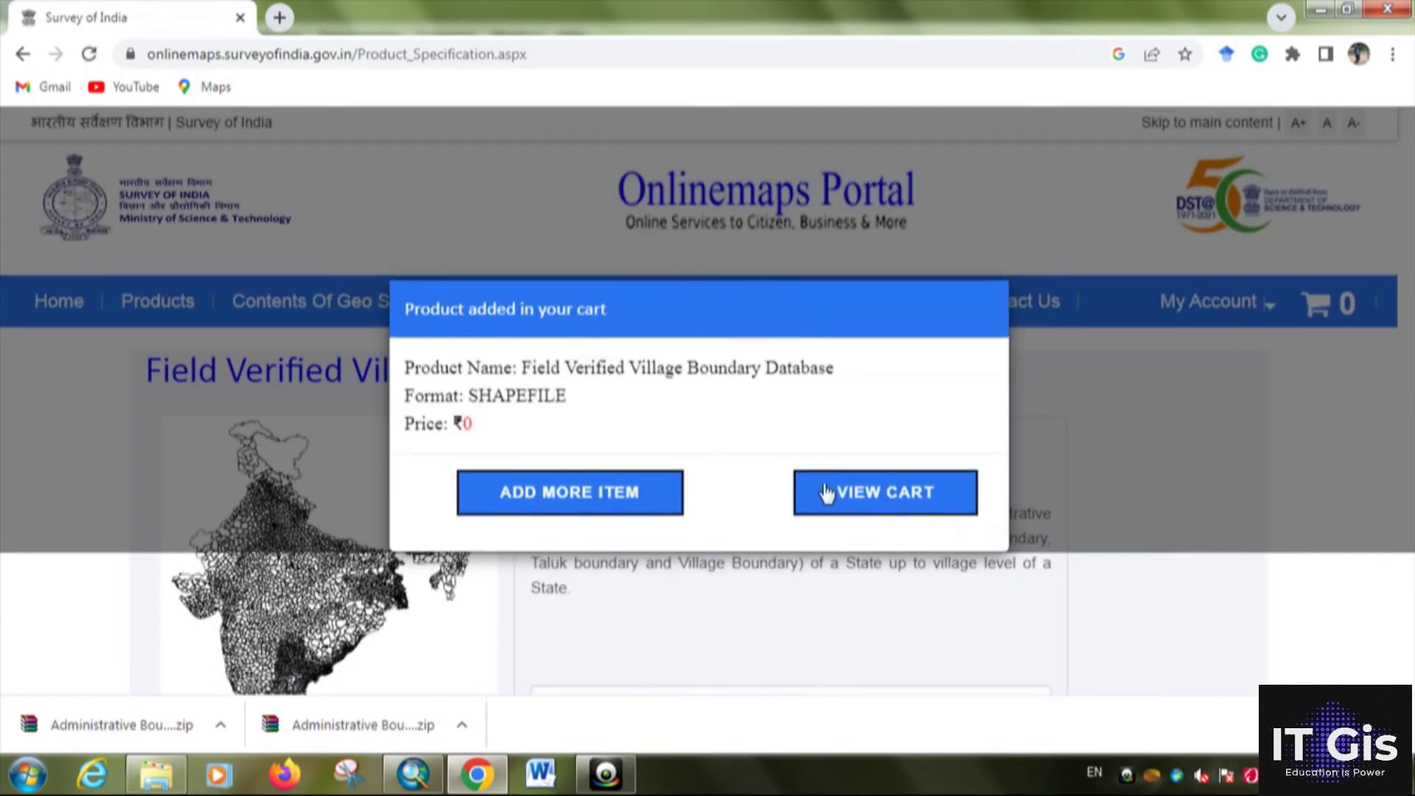
{"action": "left_click", "coordinate": [872, 492]}
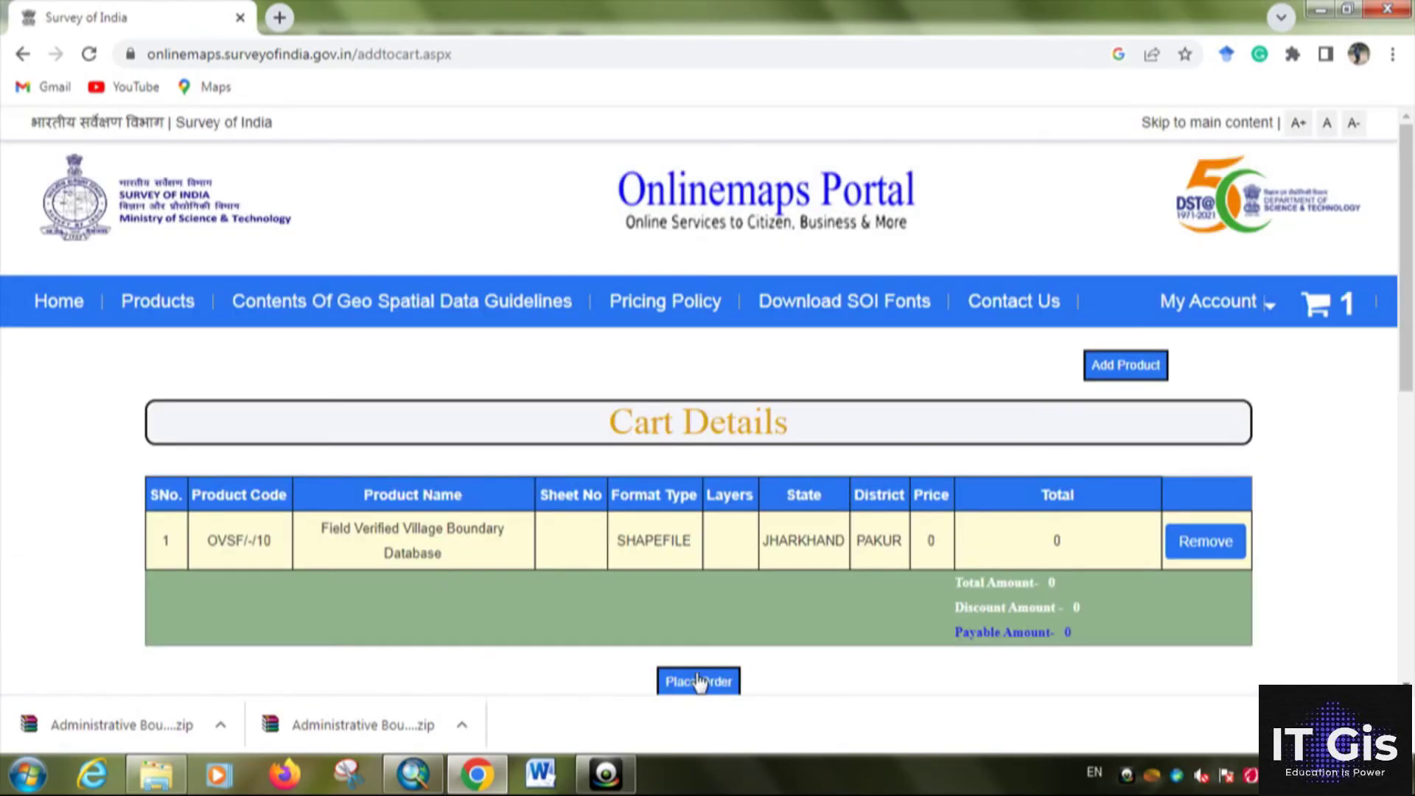
{"action": "scroll", "coordinate": [659, 571], "scroll_direction": "down", "scroll_amount": 1}
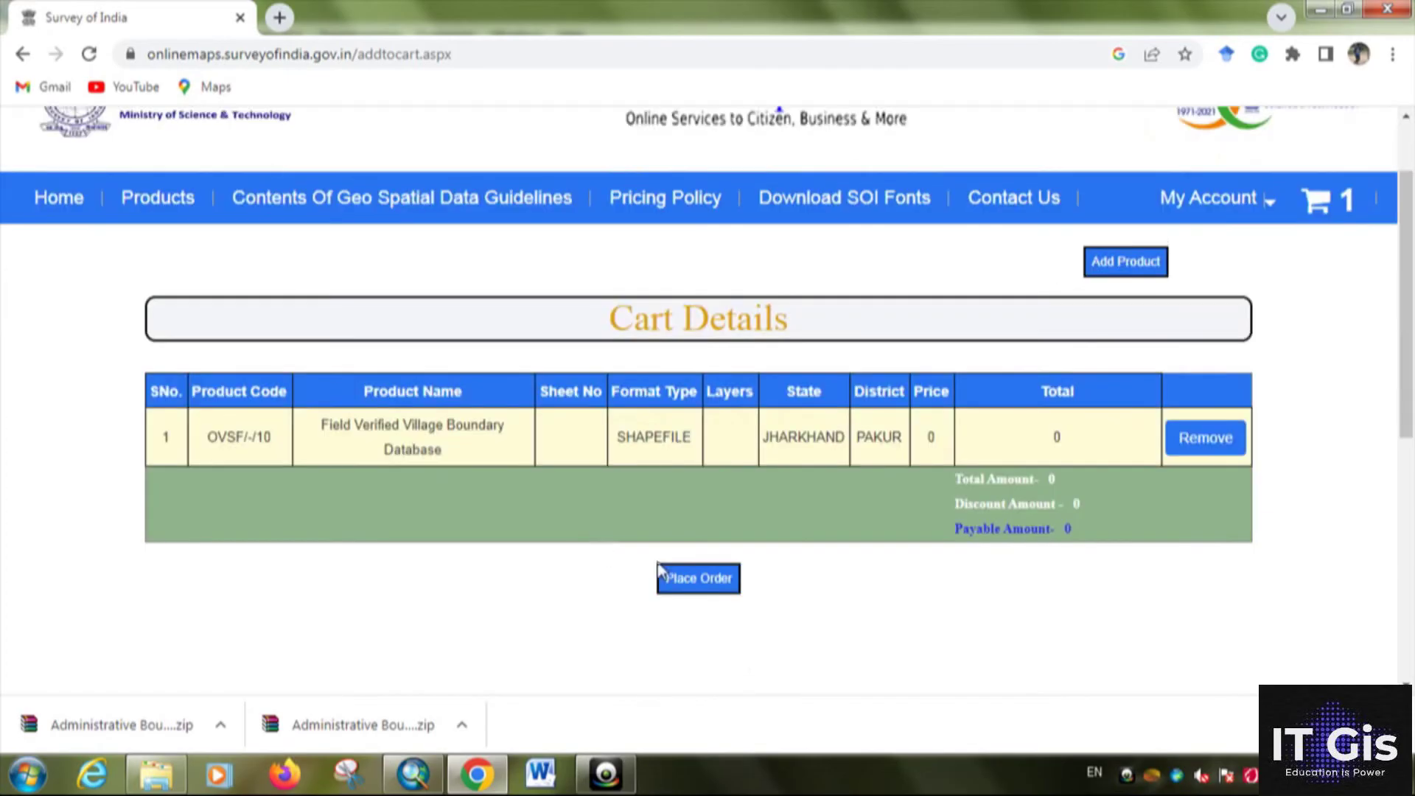
{"action": "left_click", "coordinate": [693, 581]}
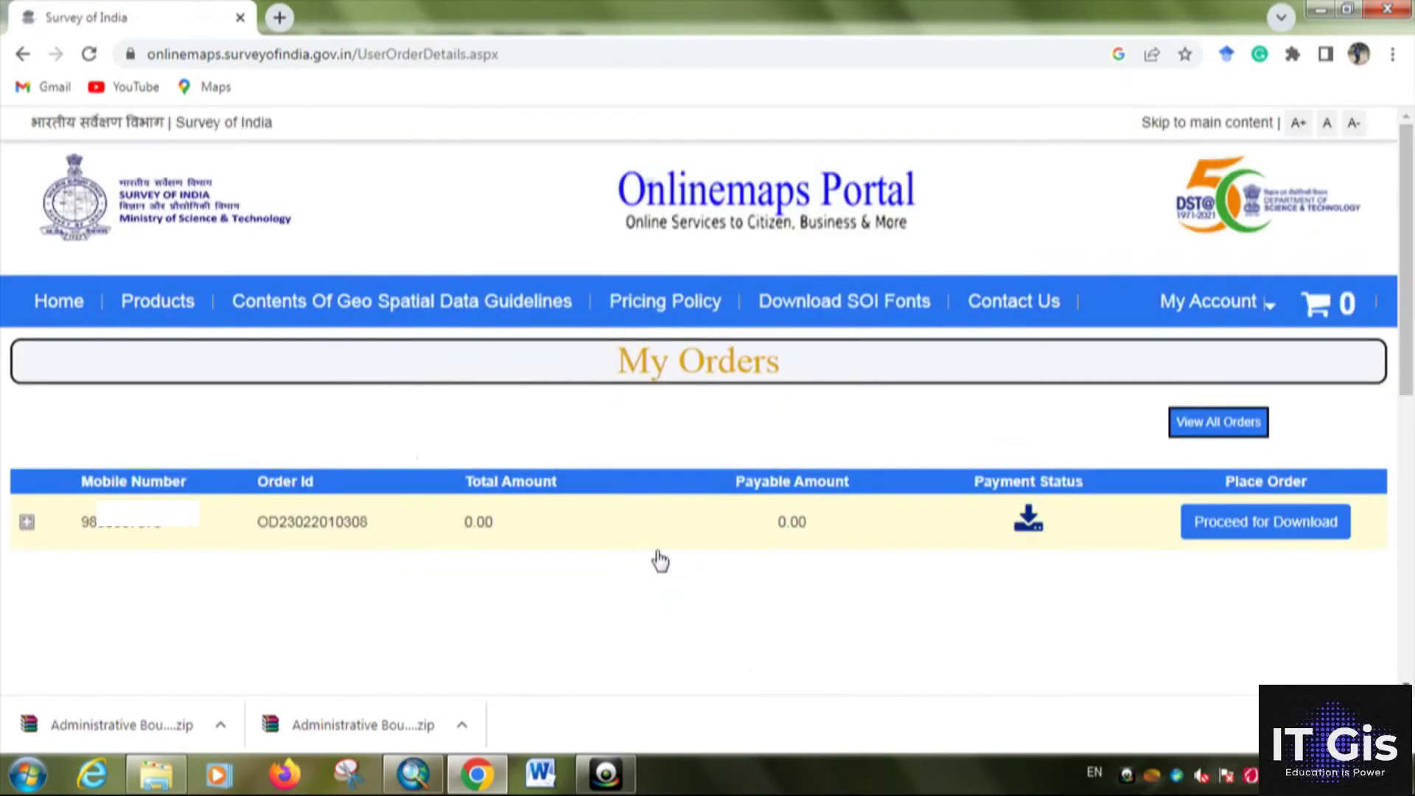
Request the download link for the Pakur village boundary order and download its zip archive
{"action": "left_click", "coordinate": [1253, 535]}
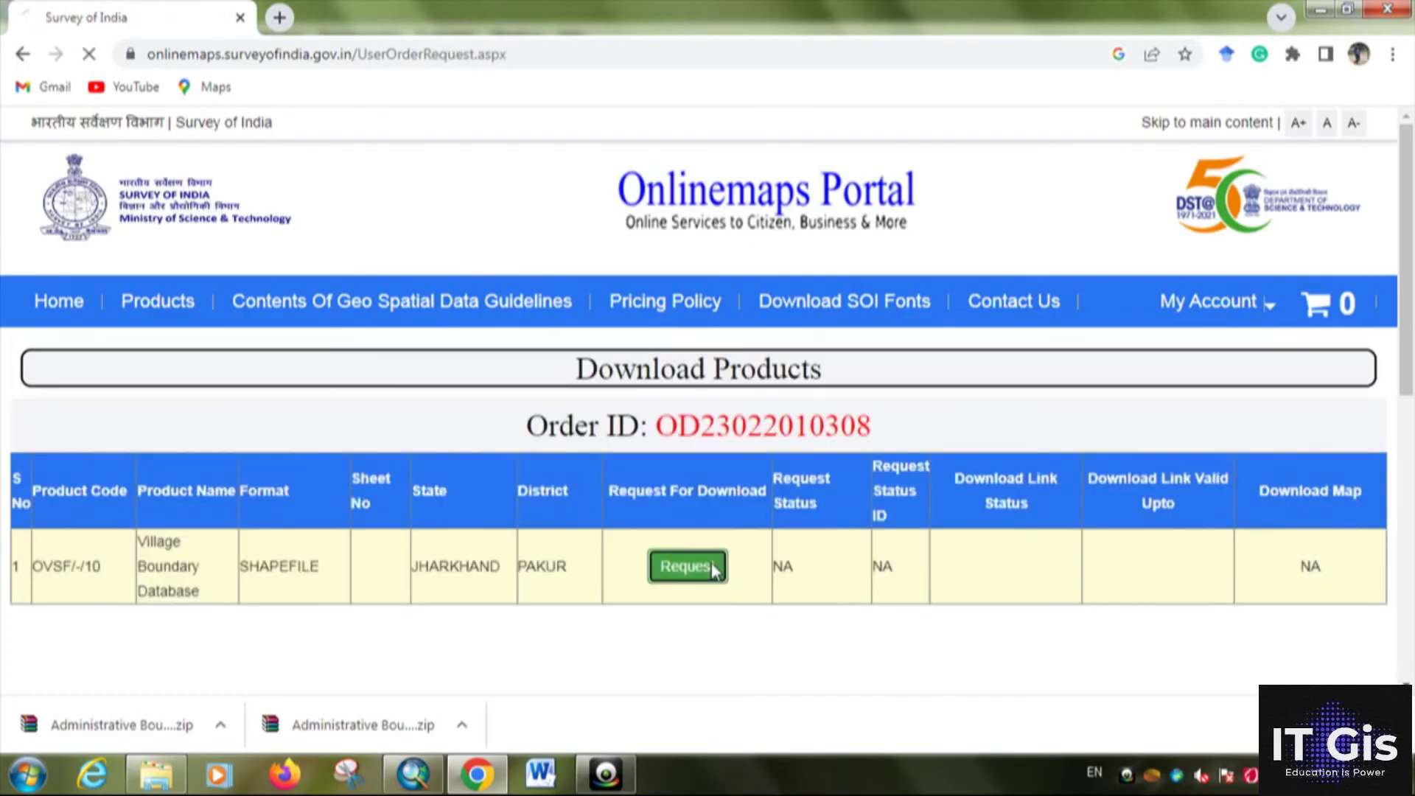
{"action": "left_click", "coordinate": [1061, 566]}
{"action": "left_click", "coordinate": [1338, 556]}
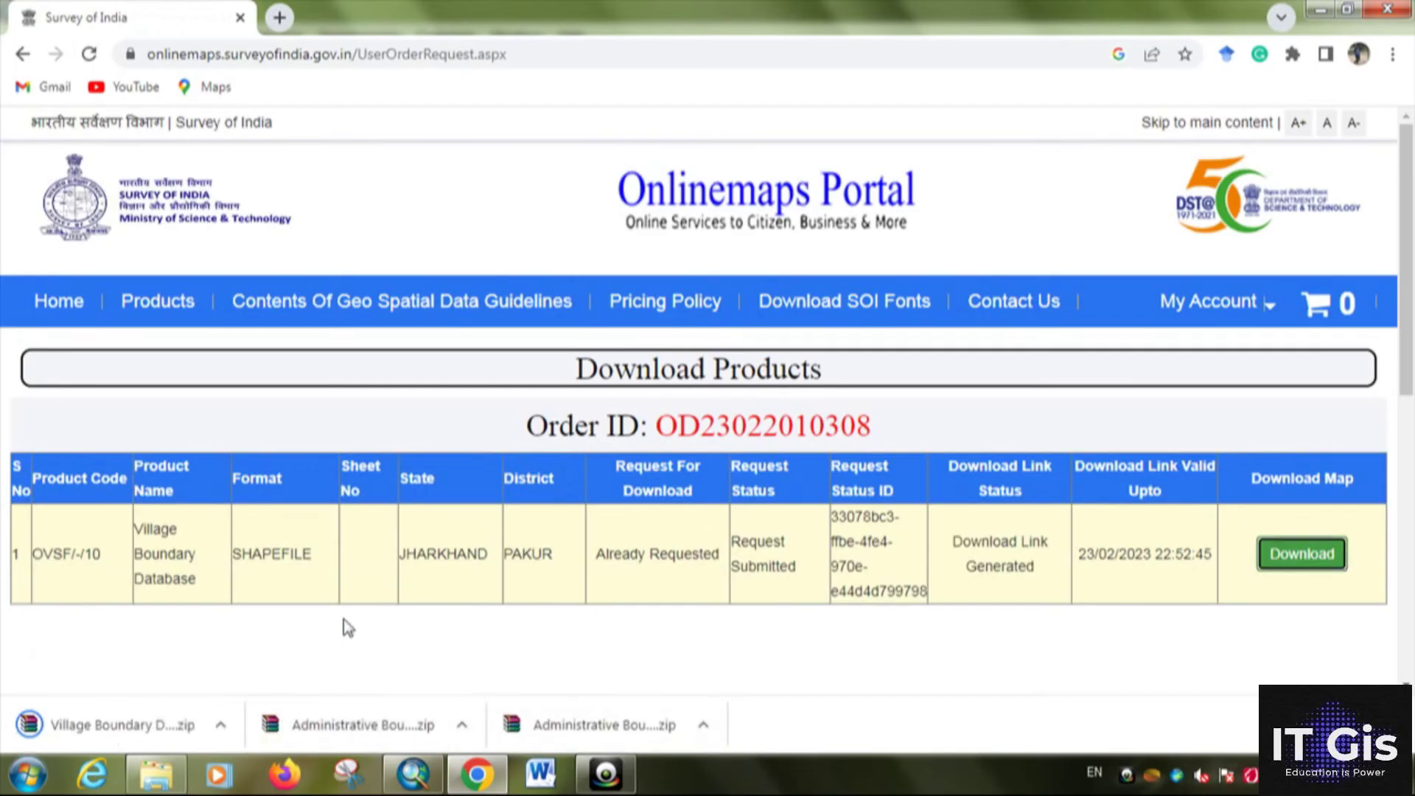
Switch to Windows Explorer and cut the Village Boundary Database archive from the New Library downloads
{"action": "left_click", "coordinate": [166, 781]}
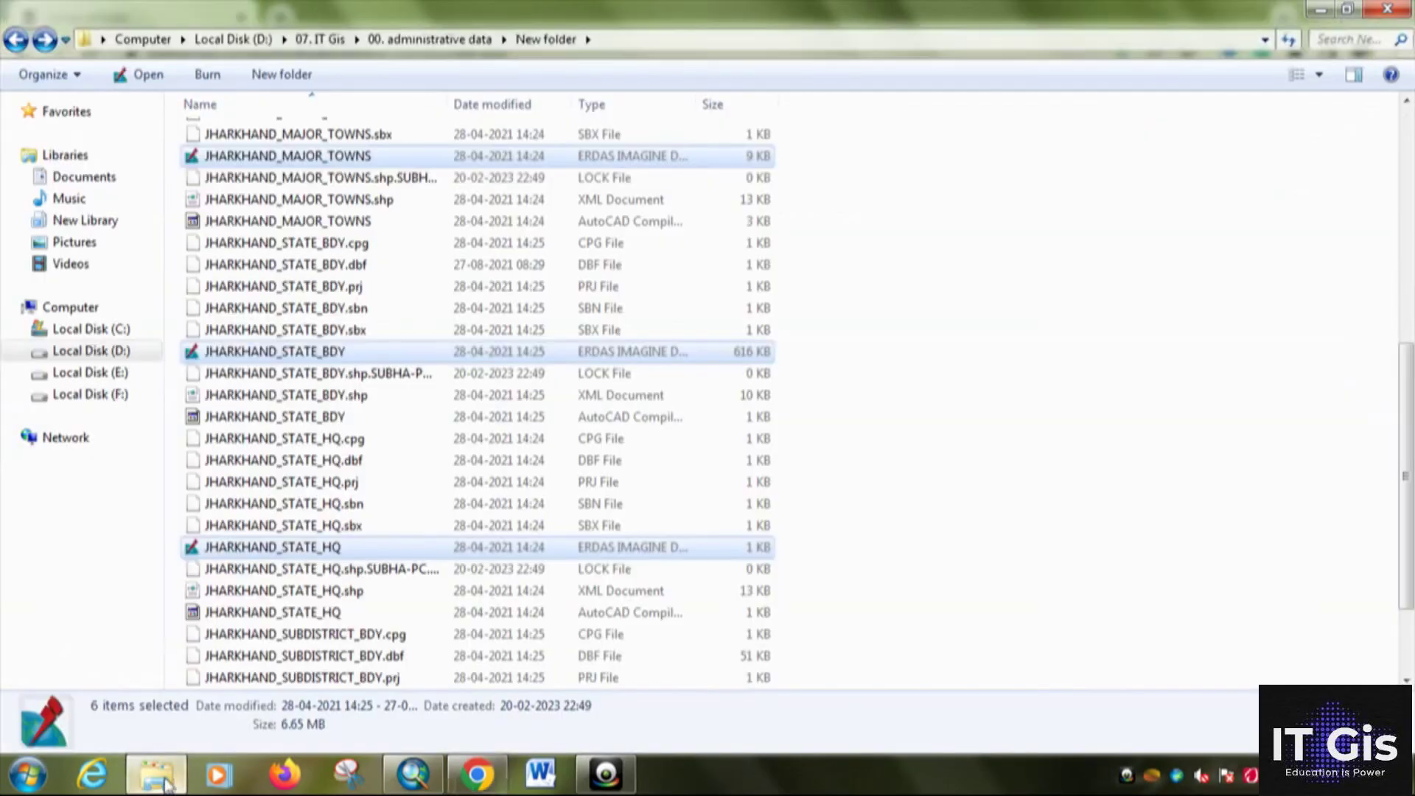
{"action": "left_click", "coordinate": [85, 219]}
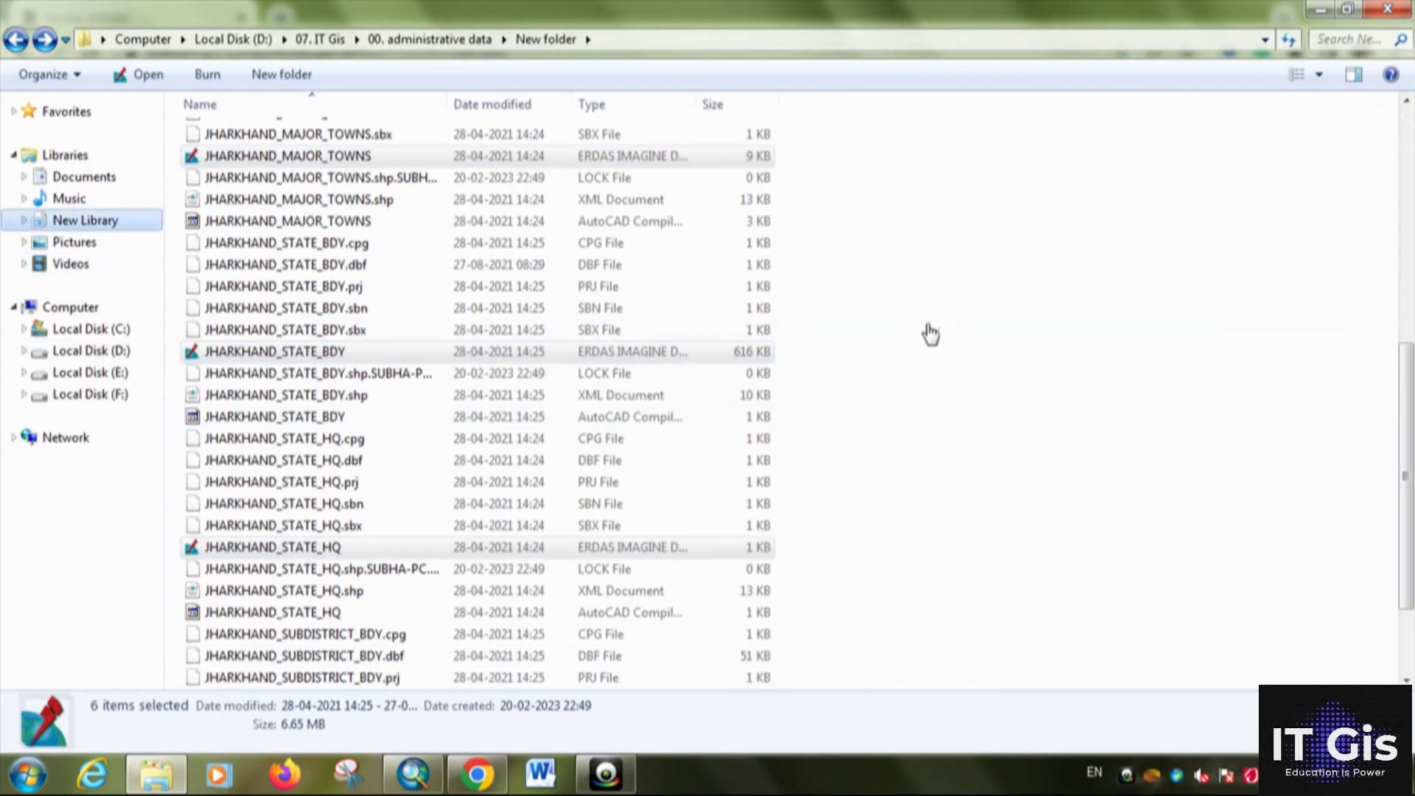
{"action": "left_click", "coordinate": [365, 283]}
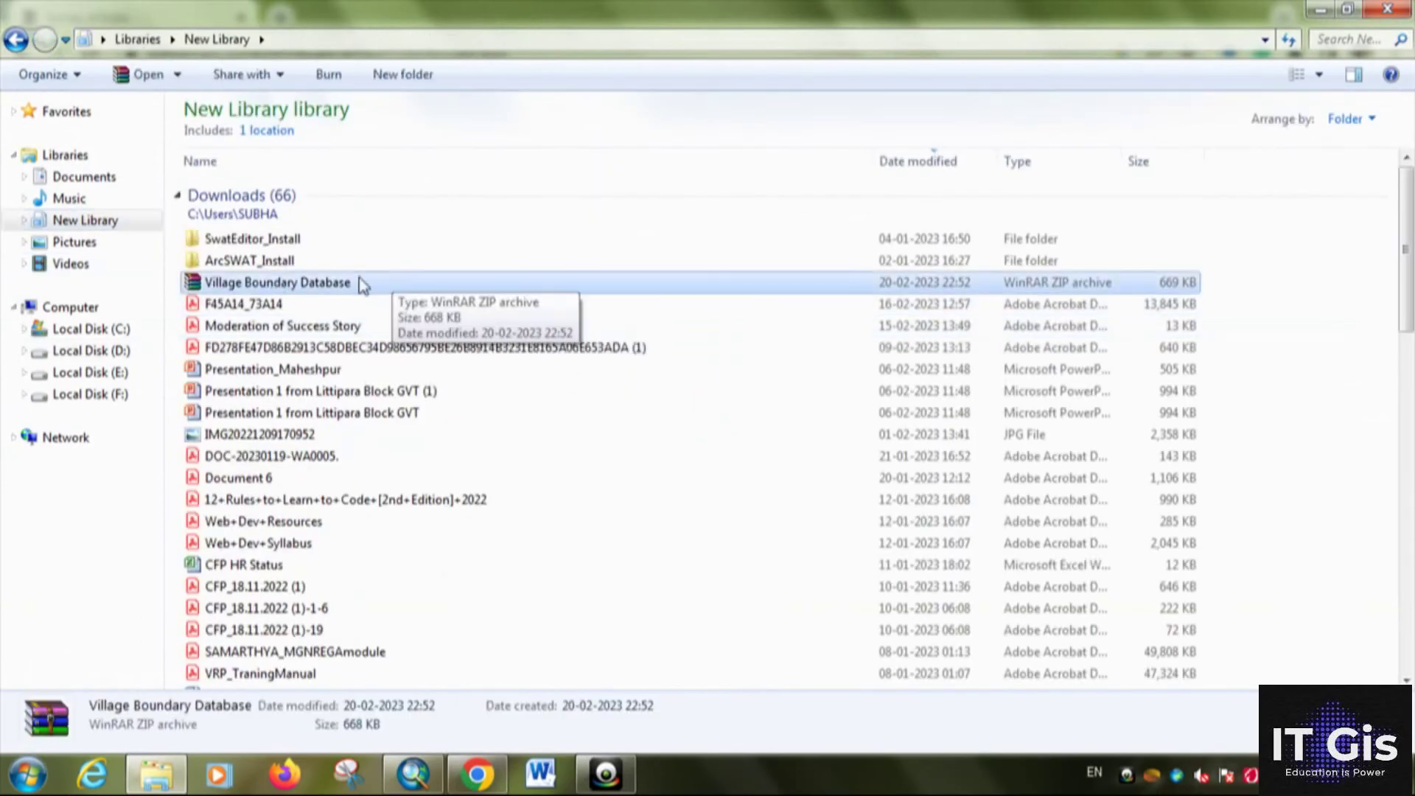
{"action": "right_click", "coordinate": [372, 292]}
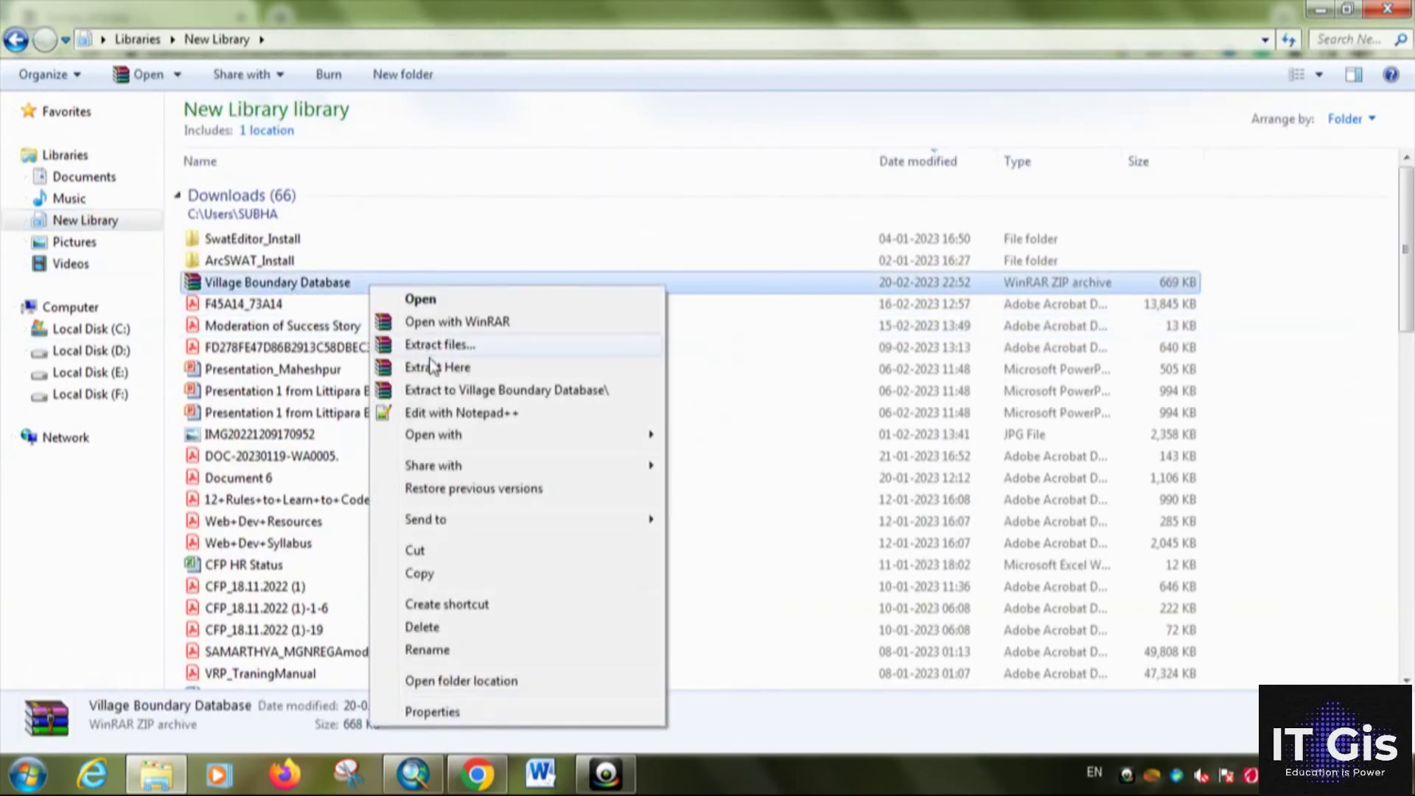
{"action": "left_click", "coordinate": [417, 553]}
Paste the Village Boundary Database archive into D:\07. IT Gis\00. administrative data\New folder
{"action": "left_click", "coordinate": [81, 329]}
{"action": "left_click", "coordinate": [109, 353]}
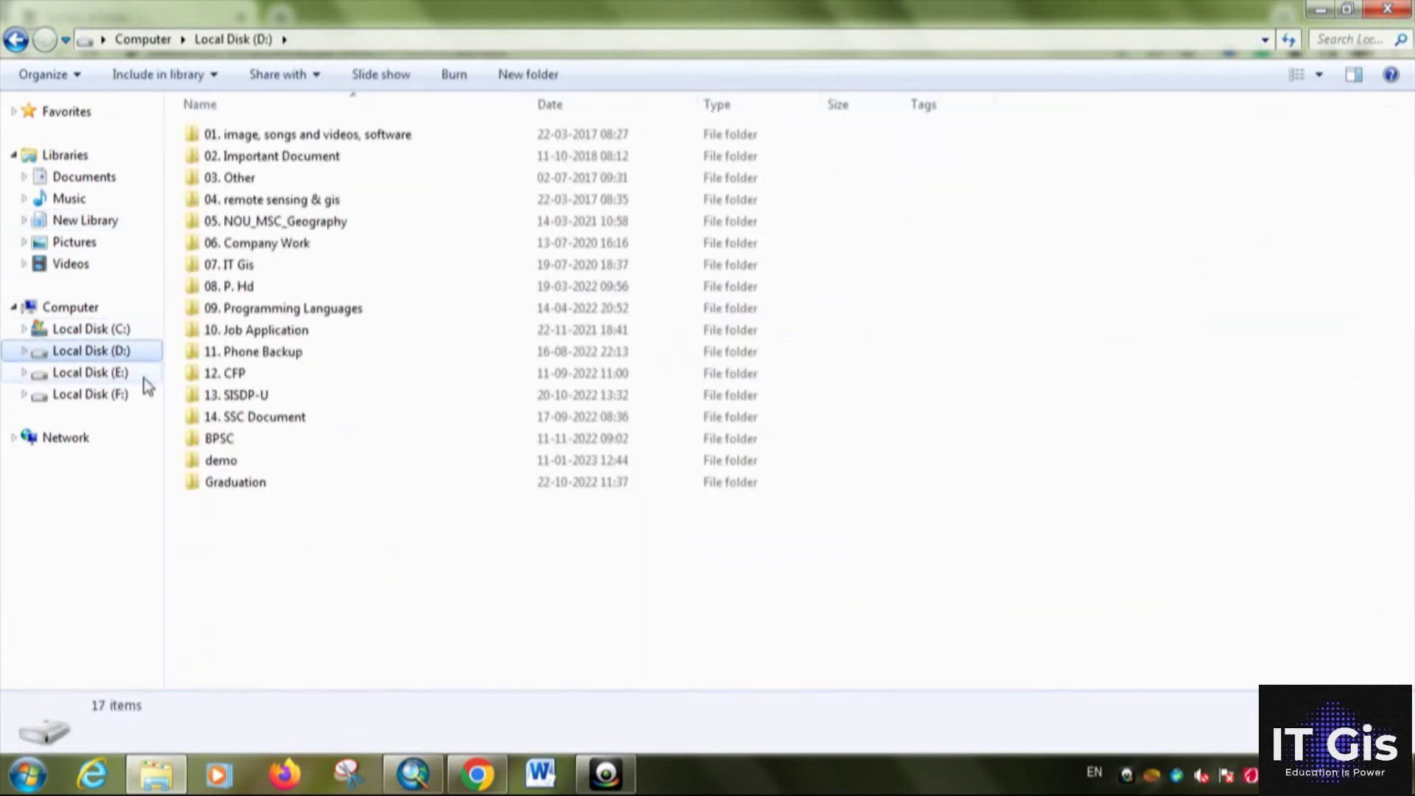
{"action": "left_click", "coordinate": [267, 267]}
{"action": "double_click", "coordinate": [267, 267]}
{"action": "double_click", "coordinate": [370, 139]}
{"action": "double_click", "coordinate": [365, 139]}
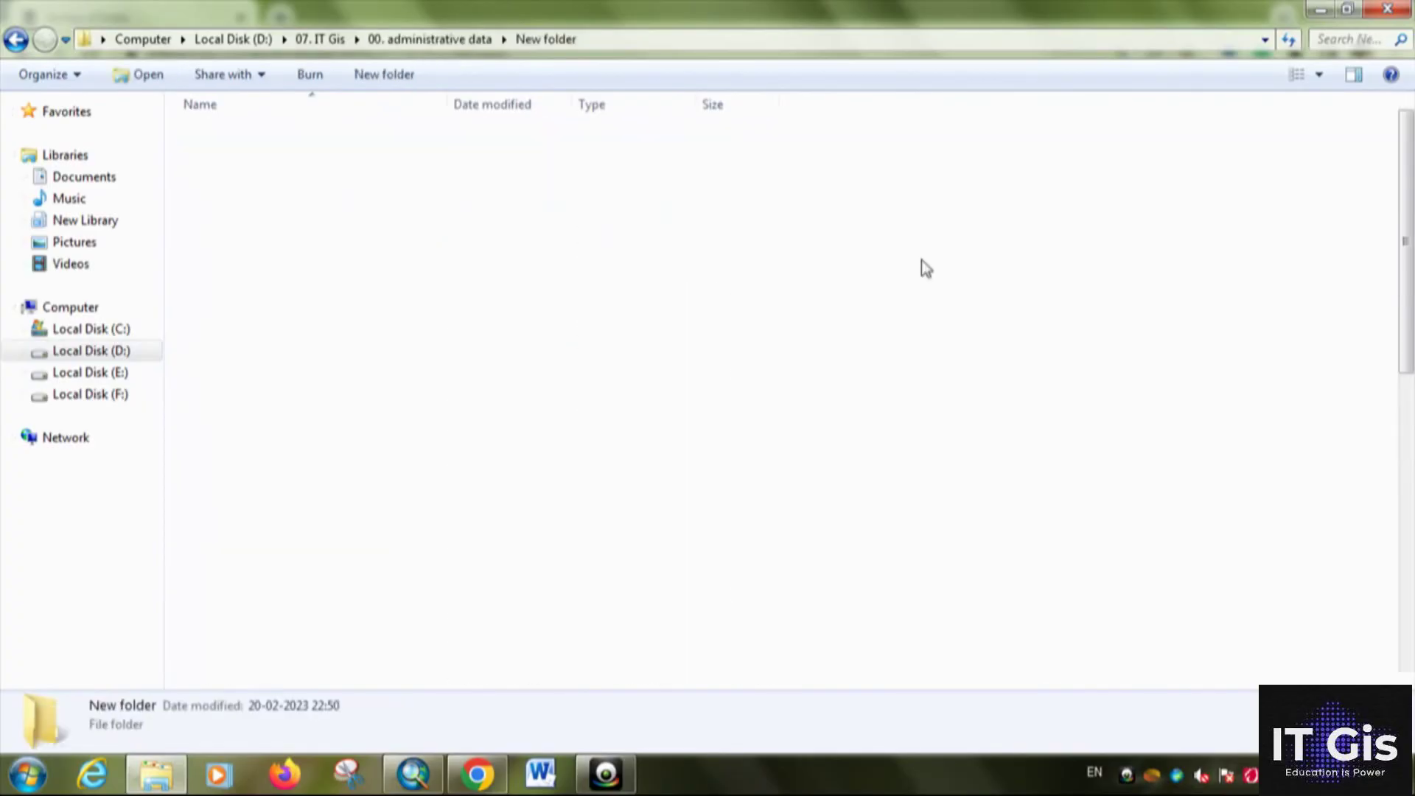
{"action": "key", "text": "ctrl+v"}
{"action": "right_click", "coordinate": [931, 201]}
{"action": "left_click", "coordinate": [1013, 347]}
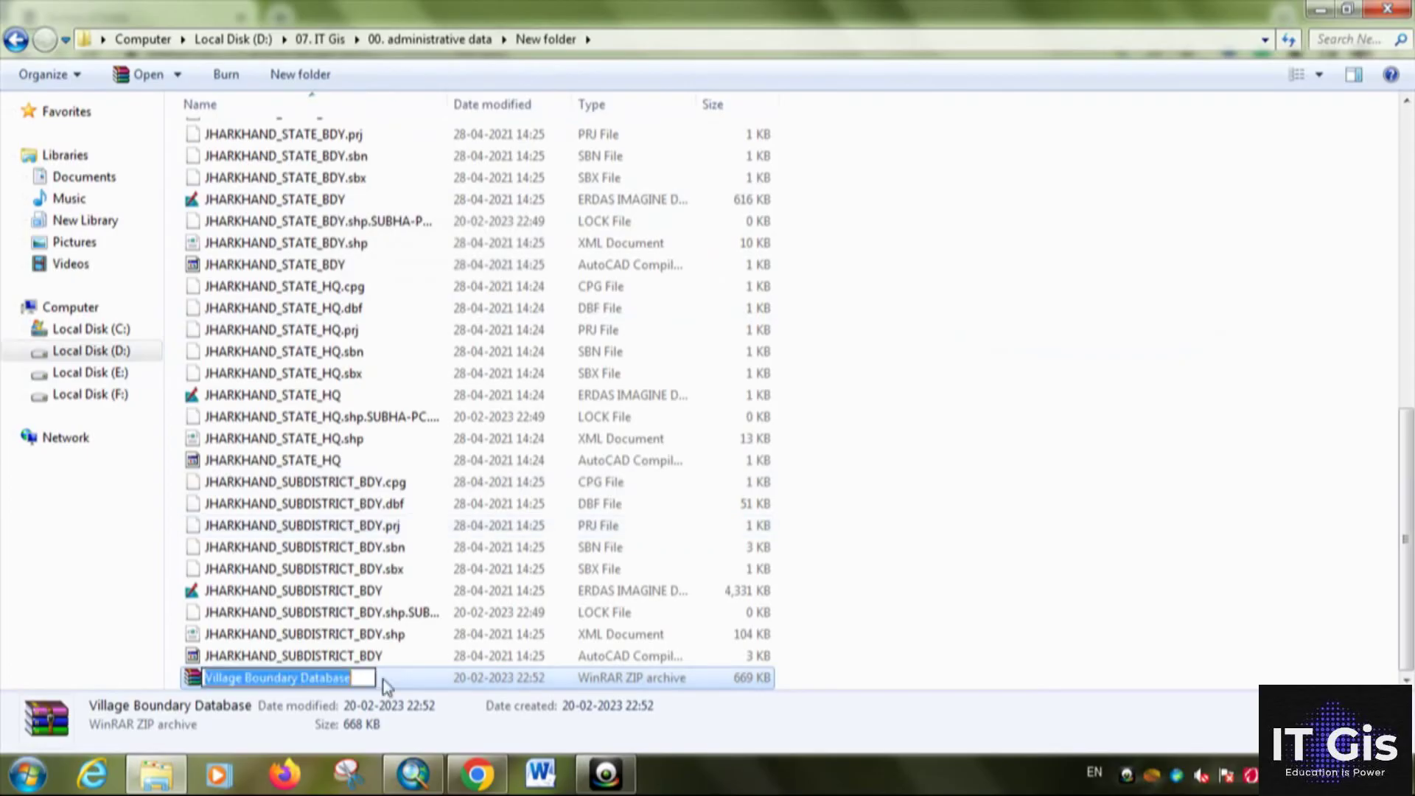
Extract the Village Boundary Database archive directly into the current folder
{"action": "right_click", "coordinate": [388, 678]}
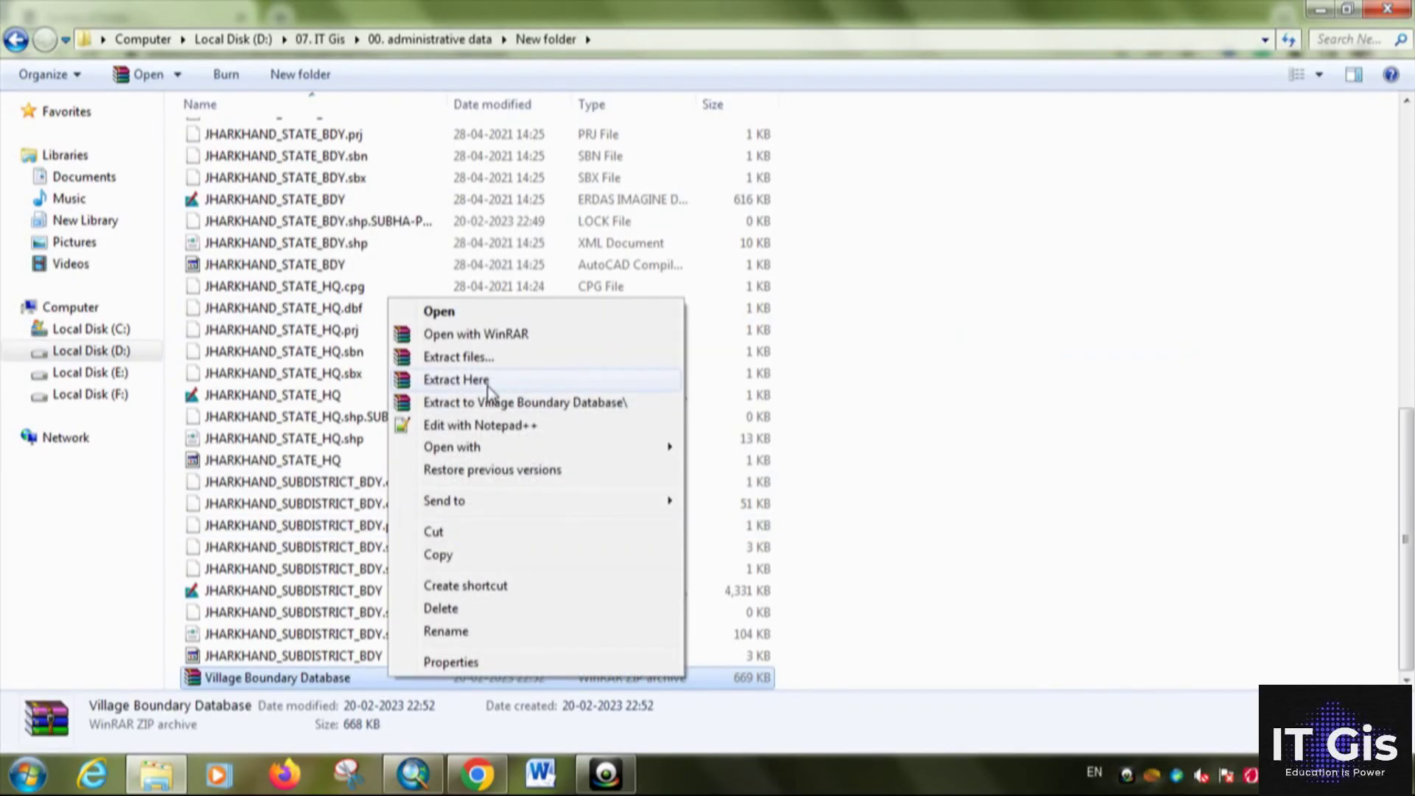
{"action": "left_click", "coordinate": [486, 380]}
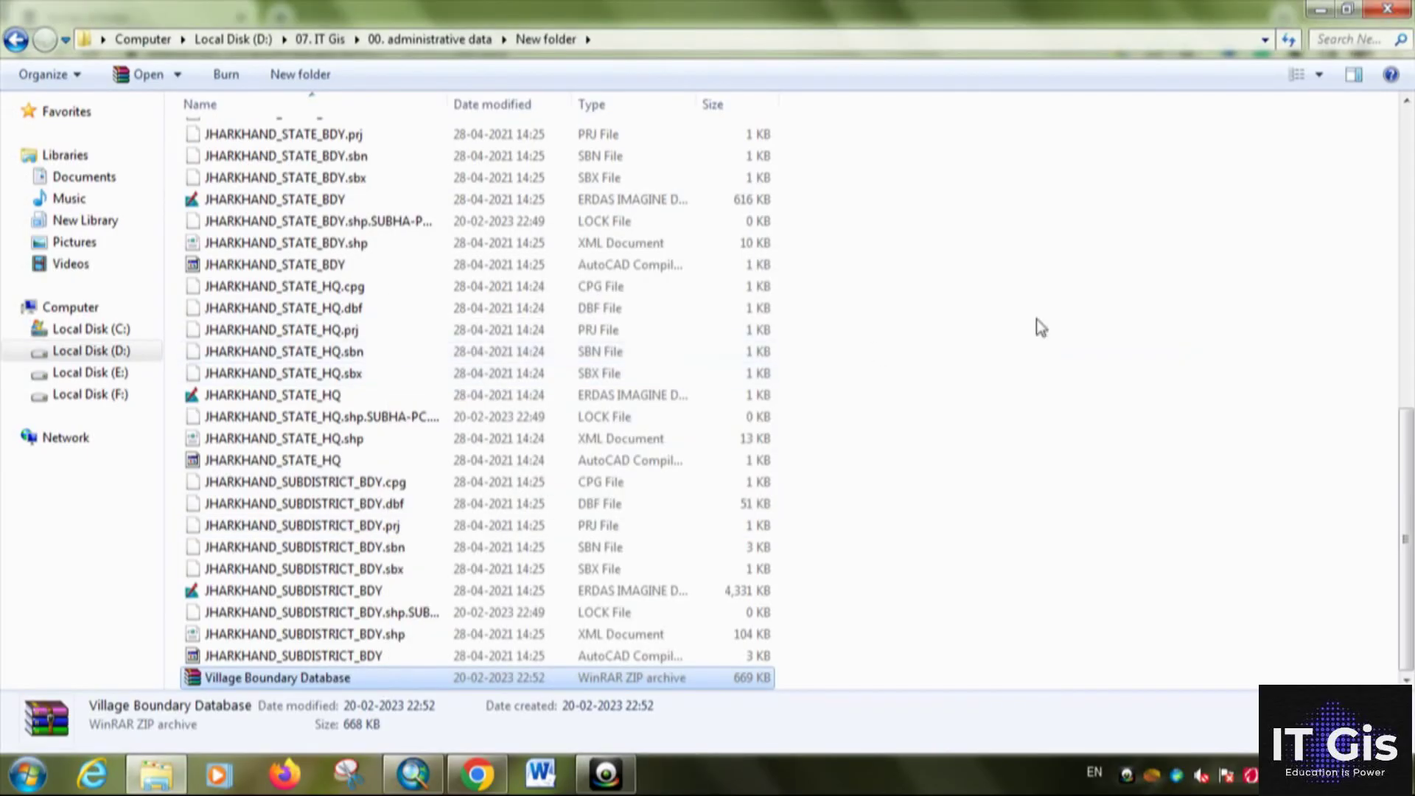
{"action": "left_click", "coordinate": [1037, 322]}
Add the extracted PAKUR shapefile to ArcMap above all other layers and zoom to its village boundaries
{"action": "left_click", "coordinate": [385, 619]}
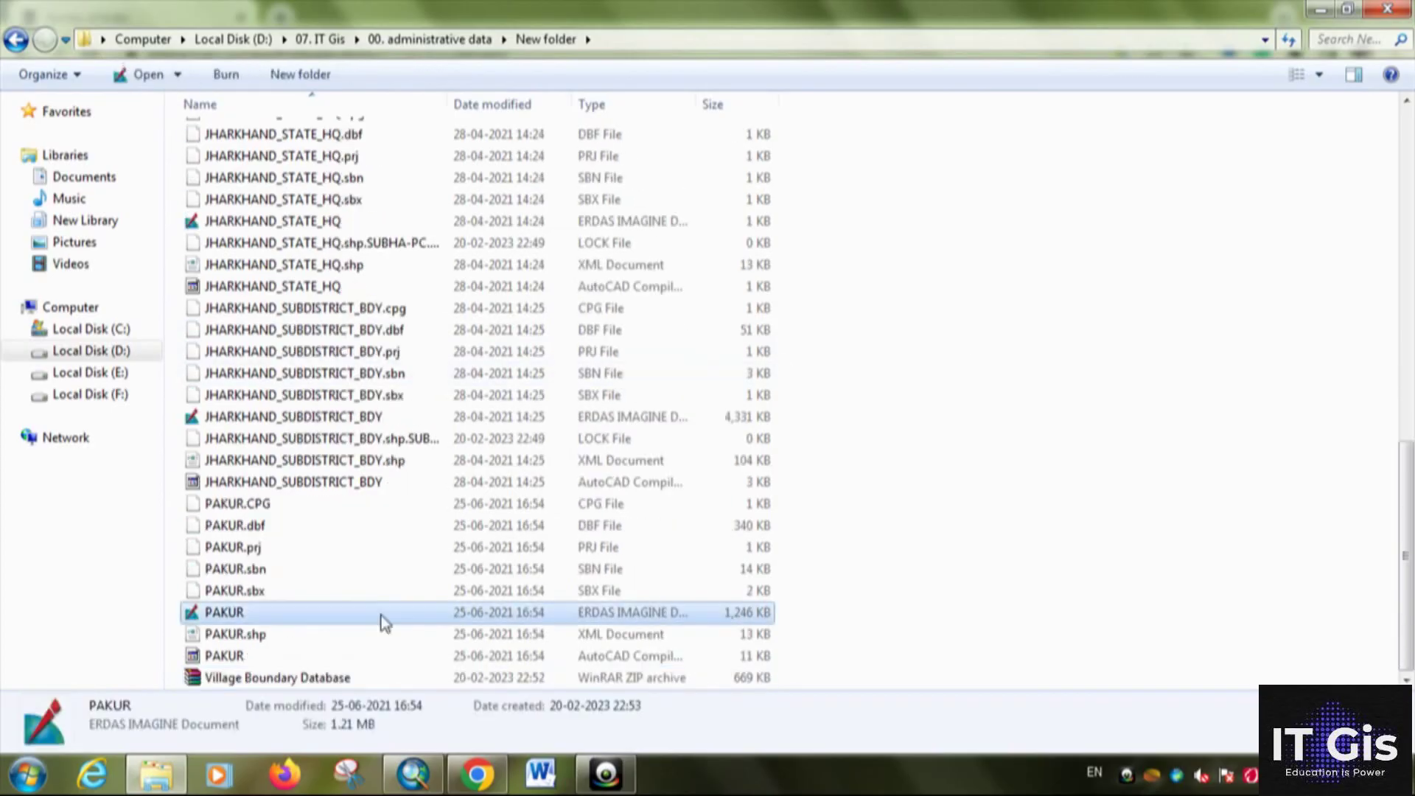
{"action": "left_click", "coordinate": [412, 768]}
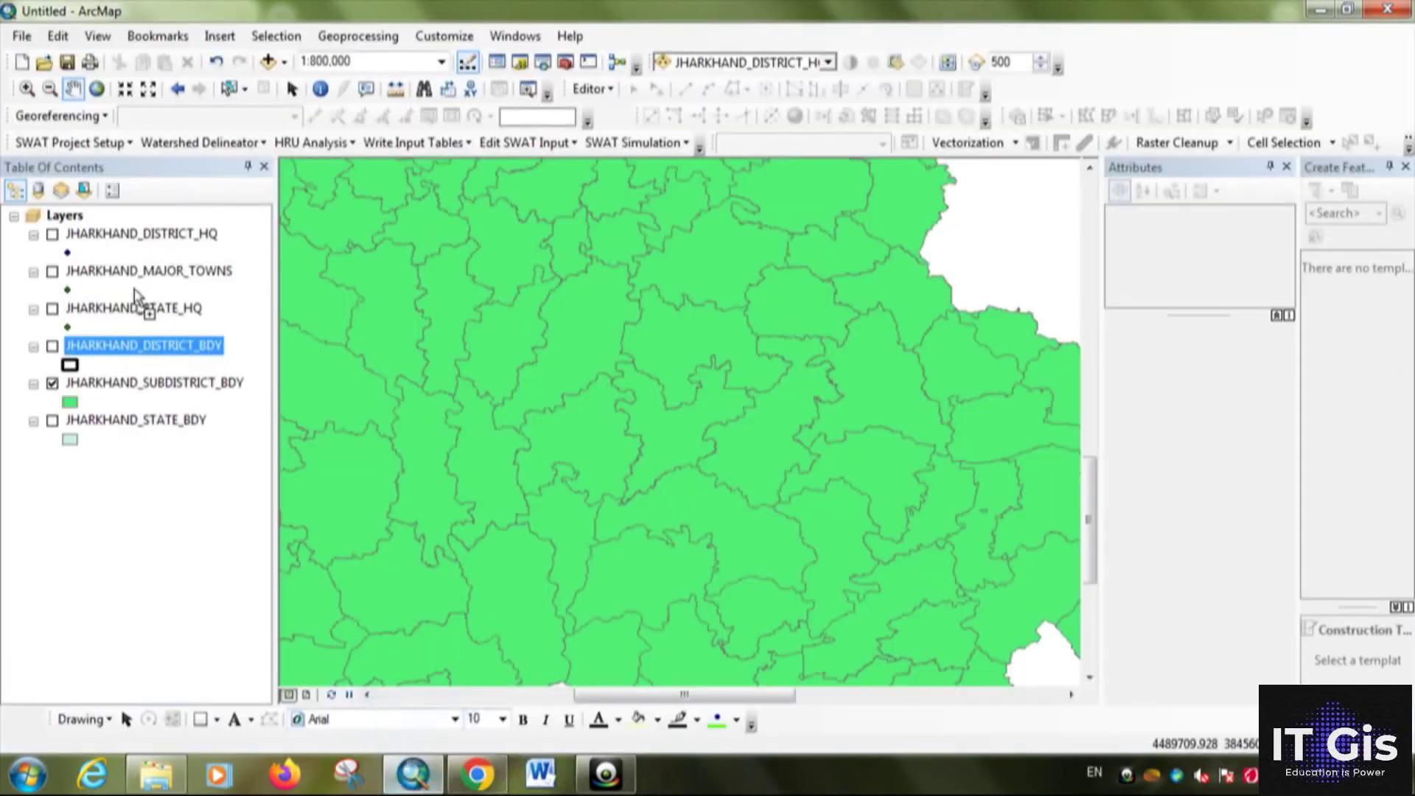
{"action": "left_click_drag", "start_coordinate": [104, 241], "coordinate": [104, 225]}
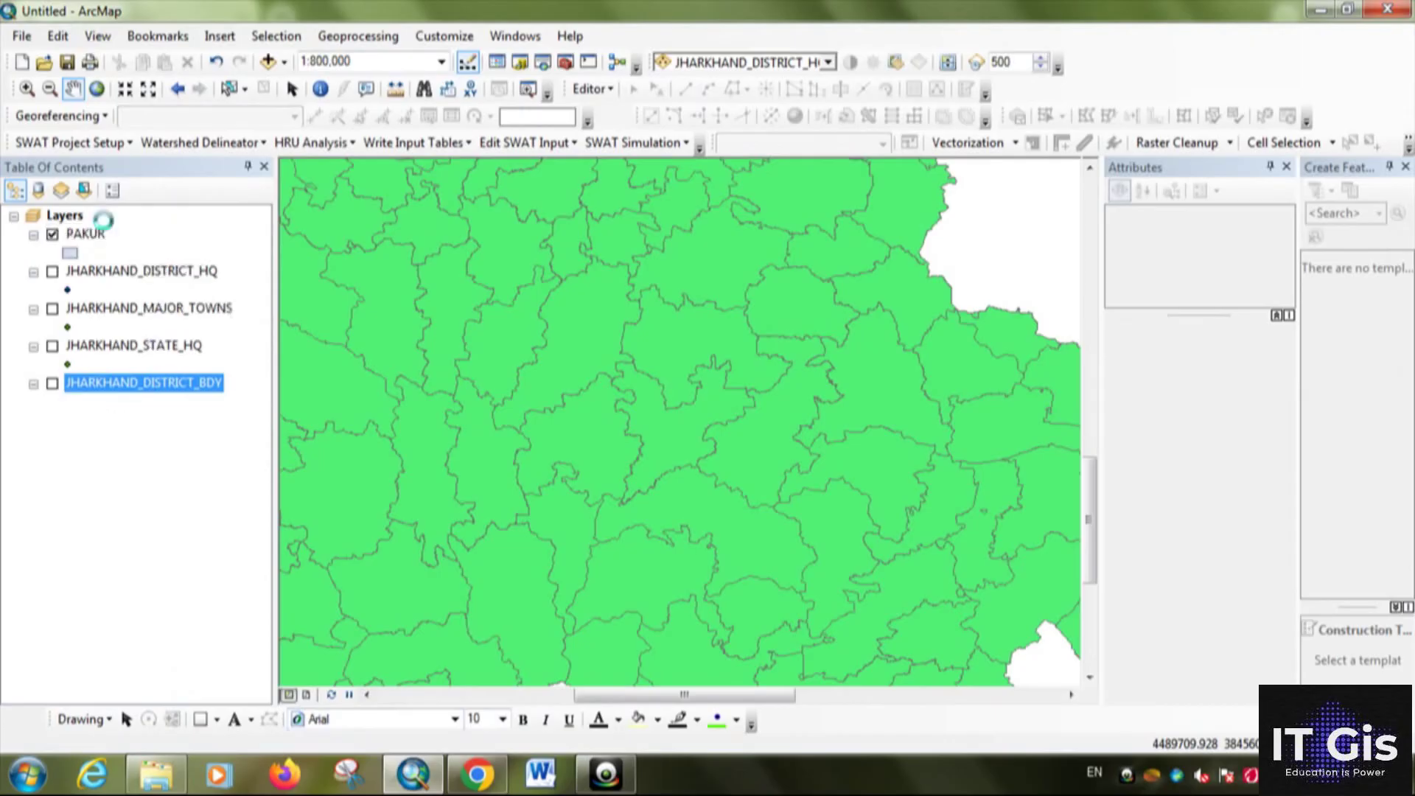
{"action": "right_click", "coordinate": [91, 245]}
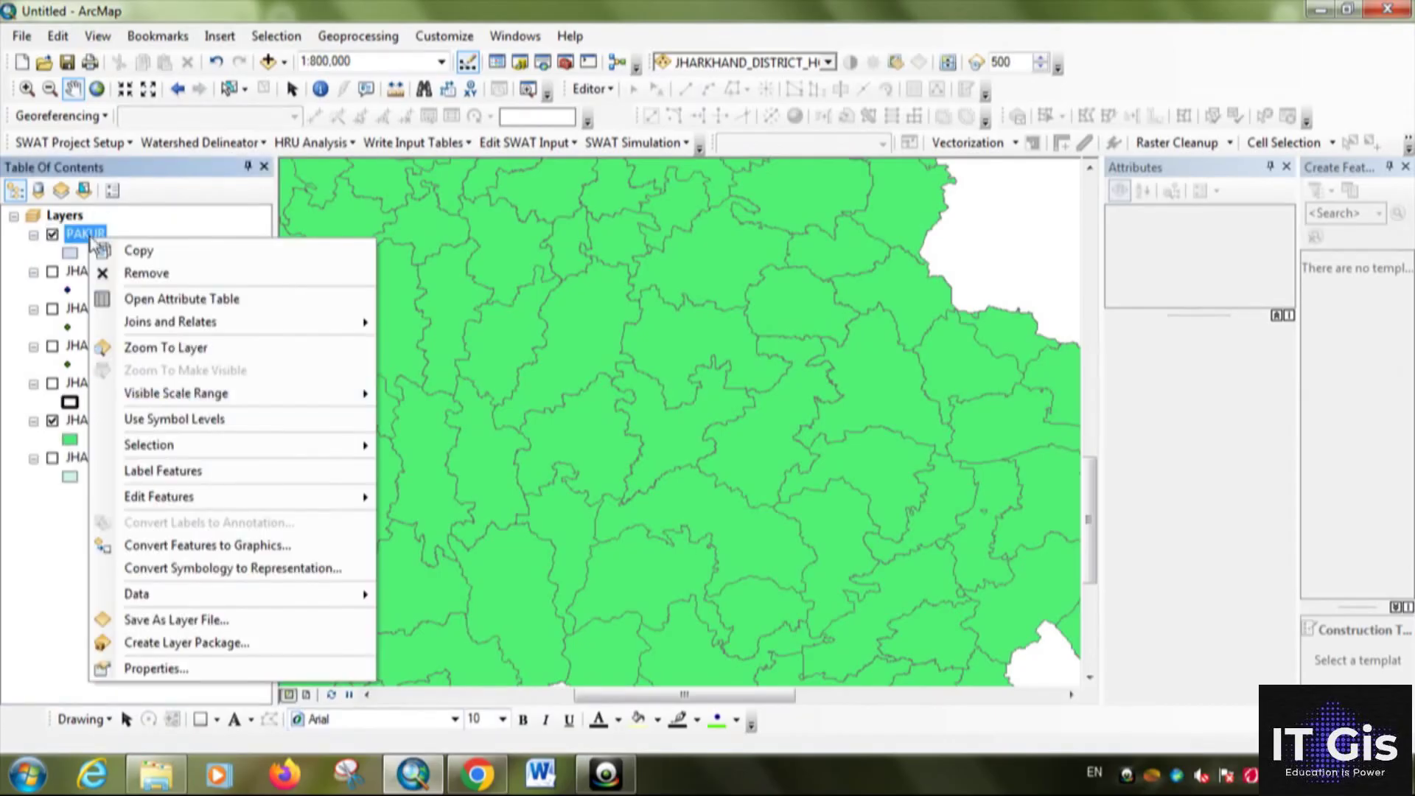
{"action": "left_click", "coordinate": [171, 346]}
{"action": "scroll", "coordinate": [747, 316], "scroll_direction": "down", "scroll_amount": 3}
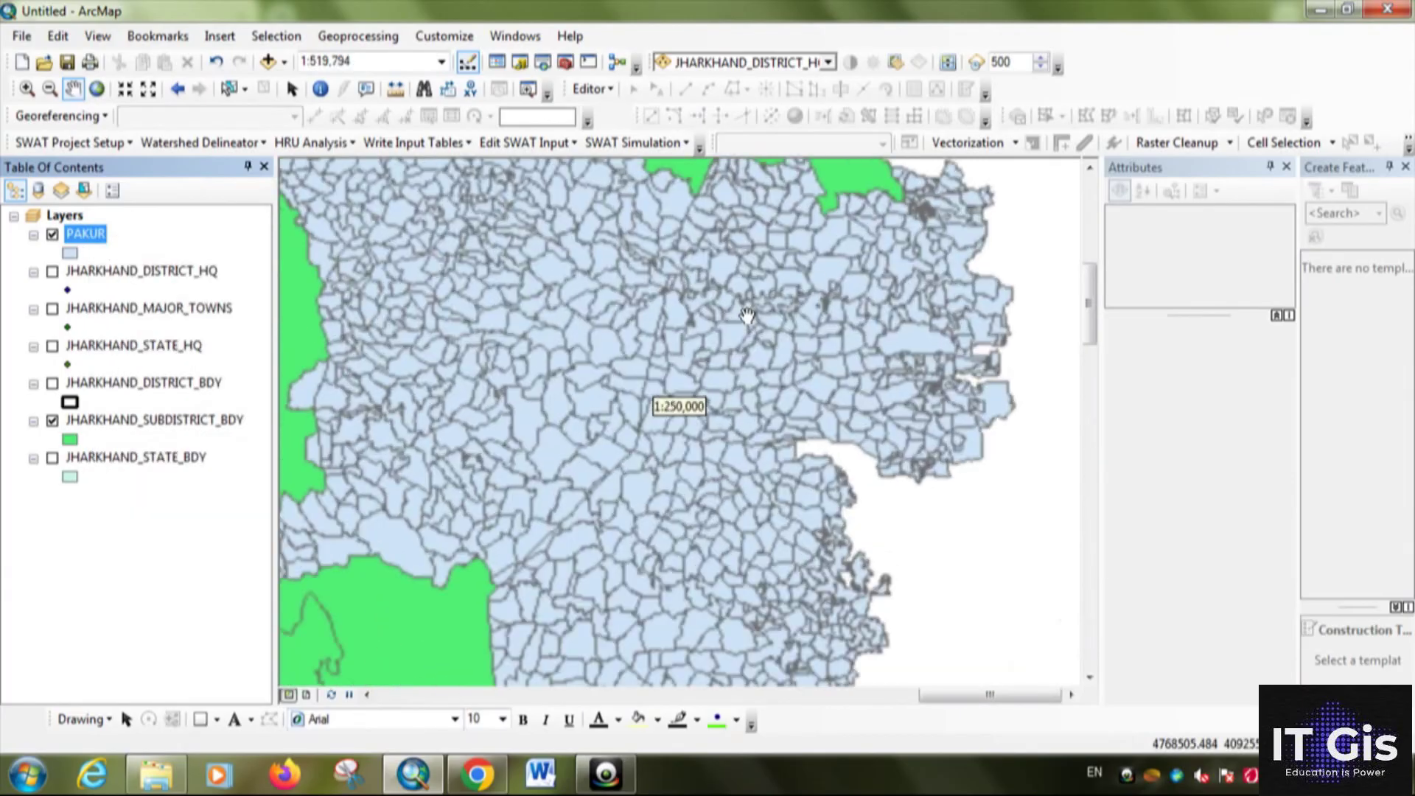
Display the district boundary layer and move the subdistrict boundary layer above it in the layer order
{"action": "scroll", "coordinate": [642, 381], "scroll_direction": "down", "scroll_amount": 2}
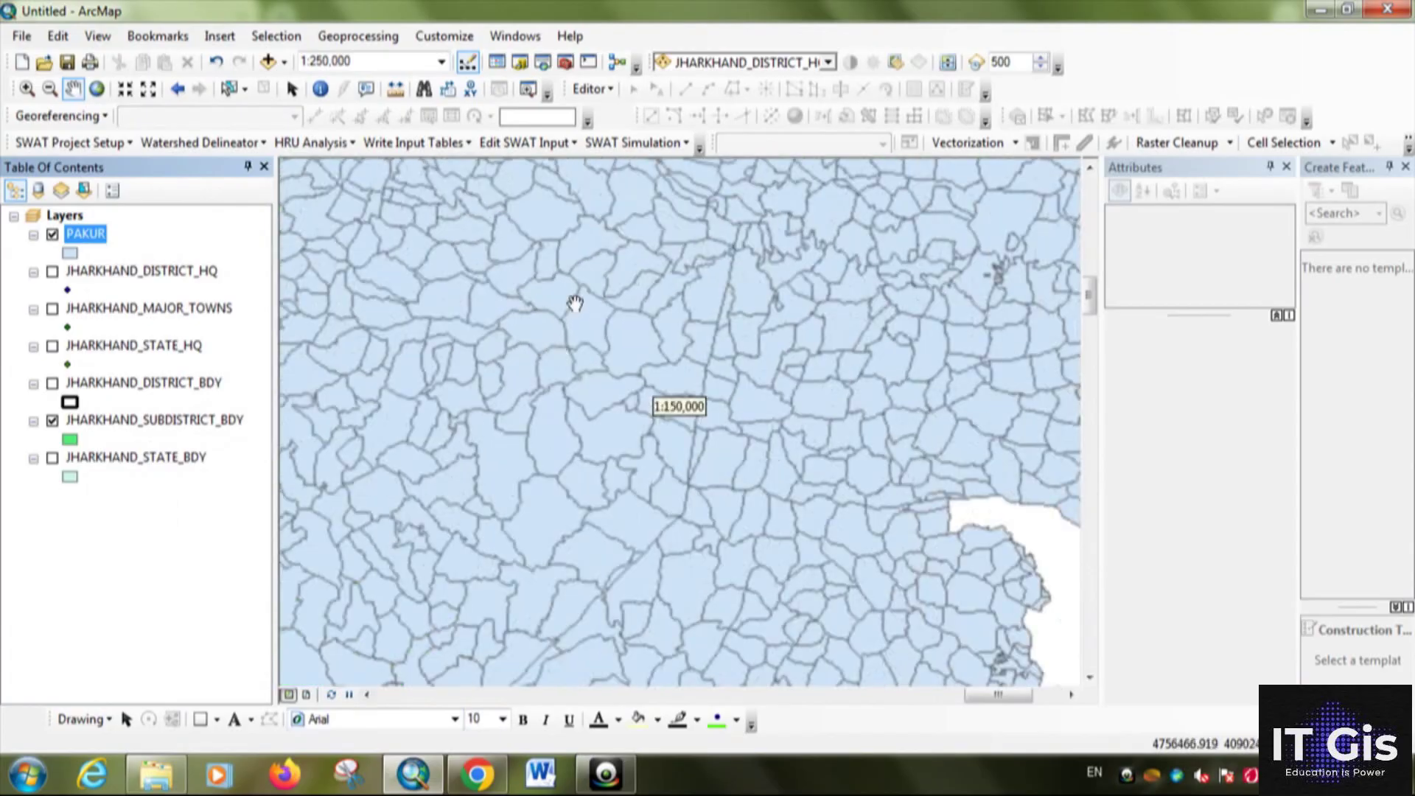
{"action": "scroll", "coordinate": [658, 335], "scroll_direction": "up", "scroll_amount": 3}
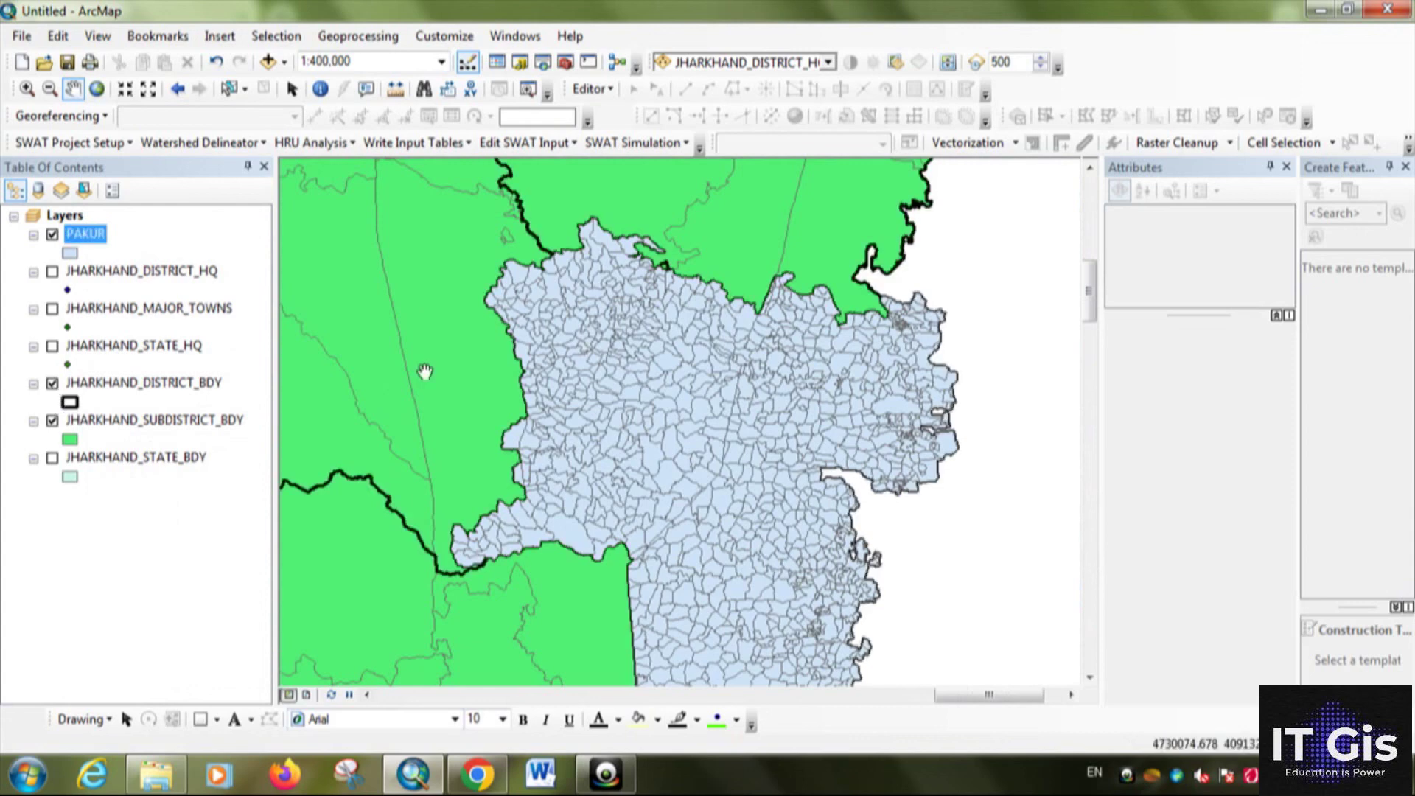
{"action": "left_click_drag", "start_coordinate": [116, 428], "coordinate": [108, 384]}
Symbolize the subdistrict boundaries with the hollow dist style symbol and a red outline
{"action": "left_click", "coordinate": [70, 401]}
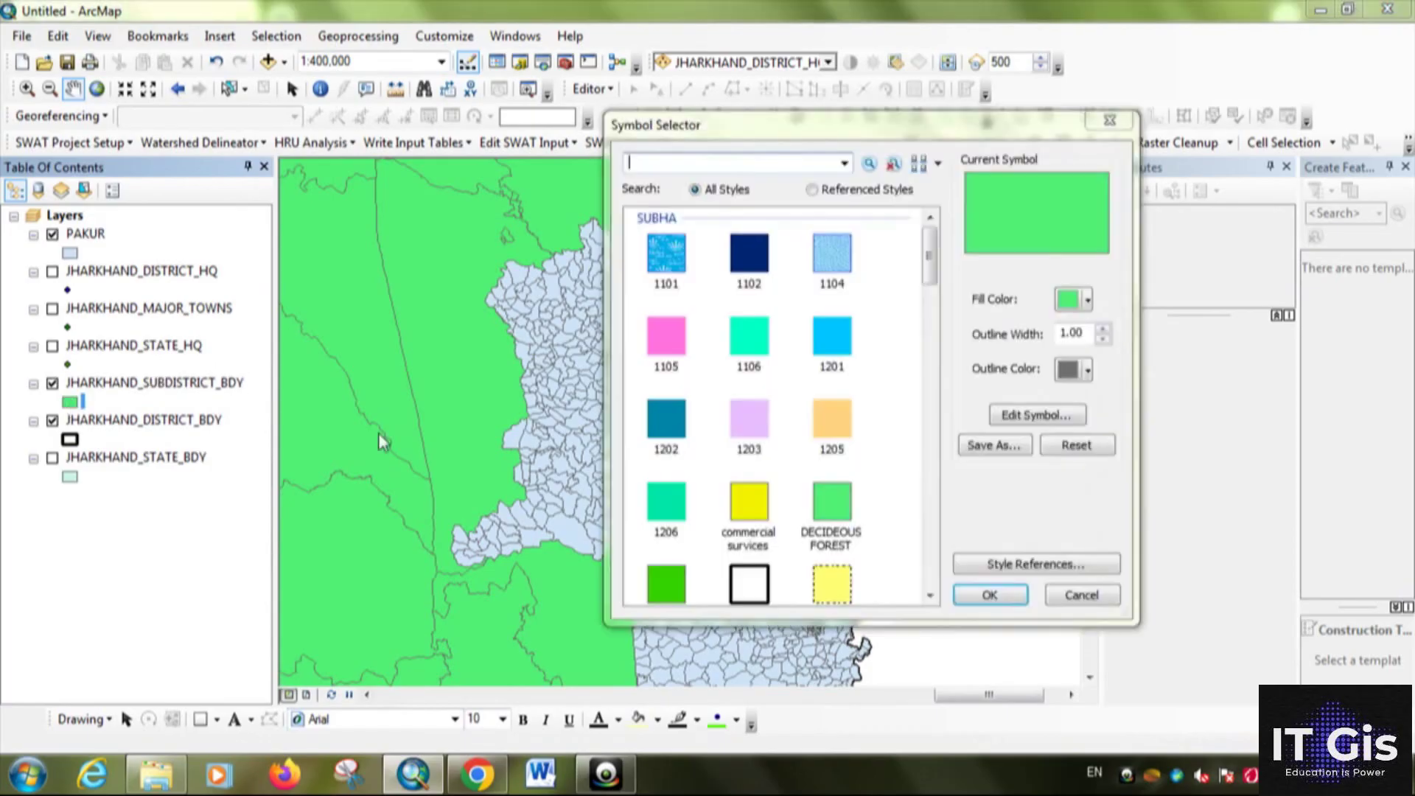
{"action": "left_click_drag", "start_coordinate": [930, 288], "coordinate": [932, 327]}
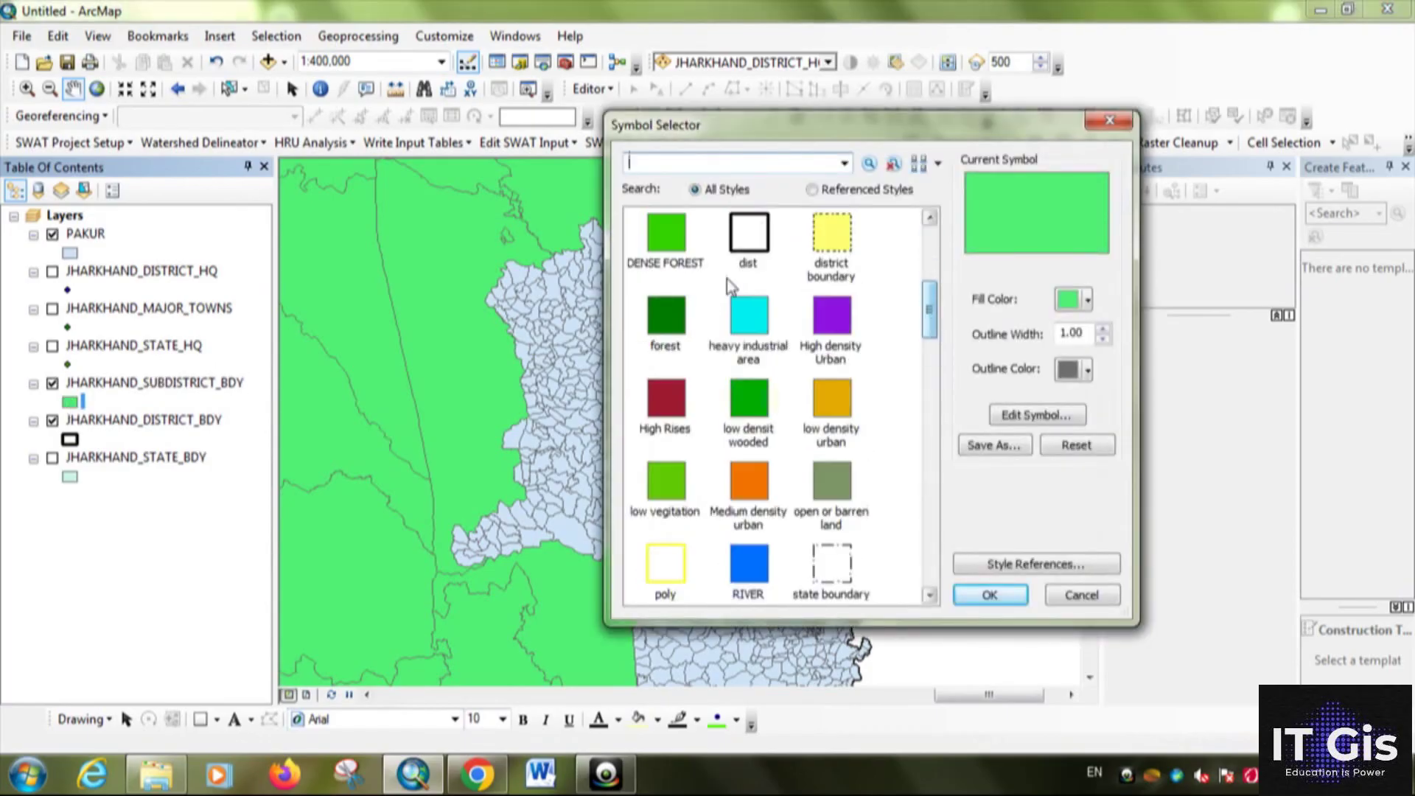
{"action": "left_click", "coordinate": [749, 234]}
{"action": "left_click", "coordinate": [1085, 372]}
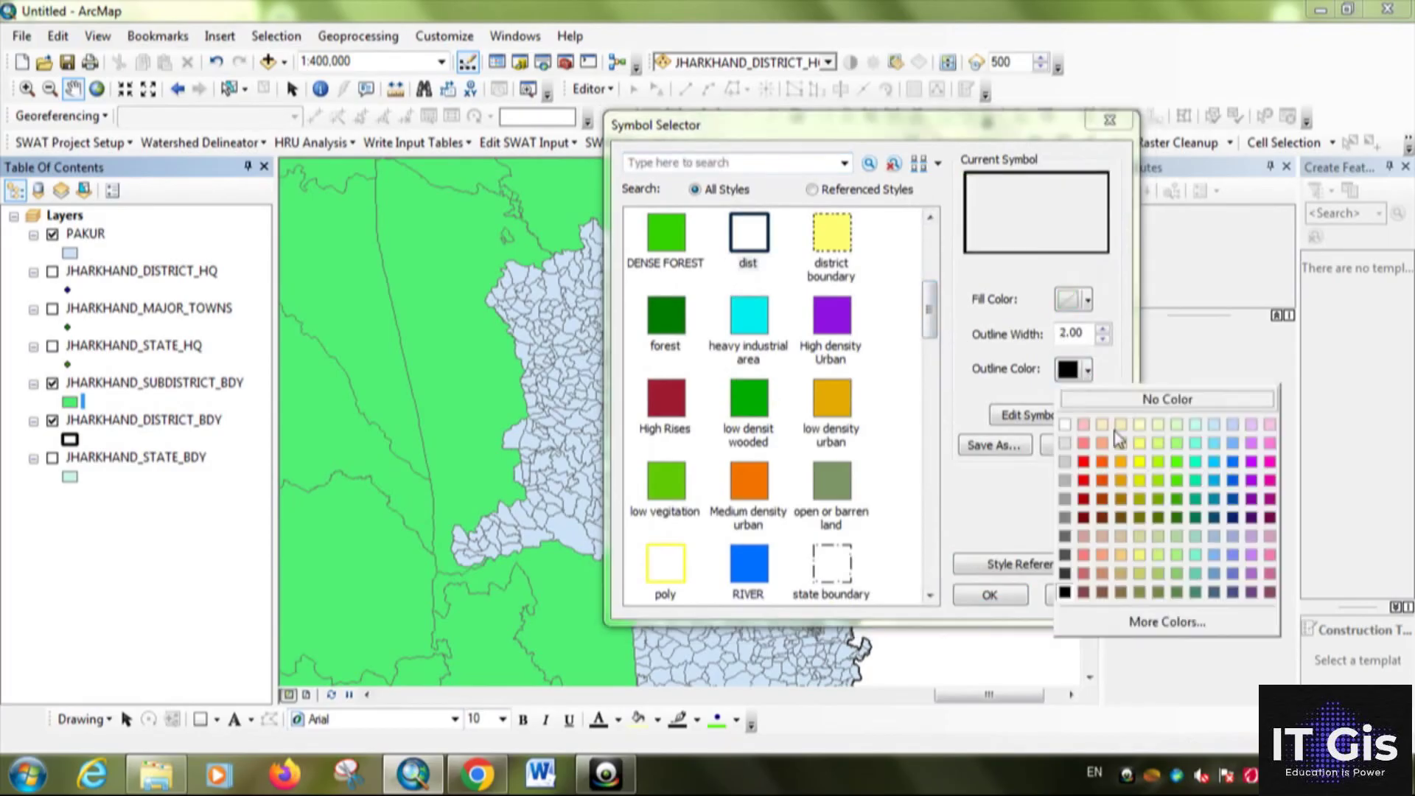
{"action": "left_click", "coordinate": [1085, 466]}
{"action": "key", "text": "Return"}
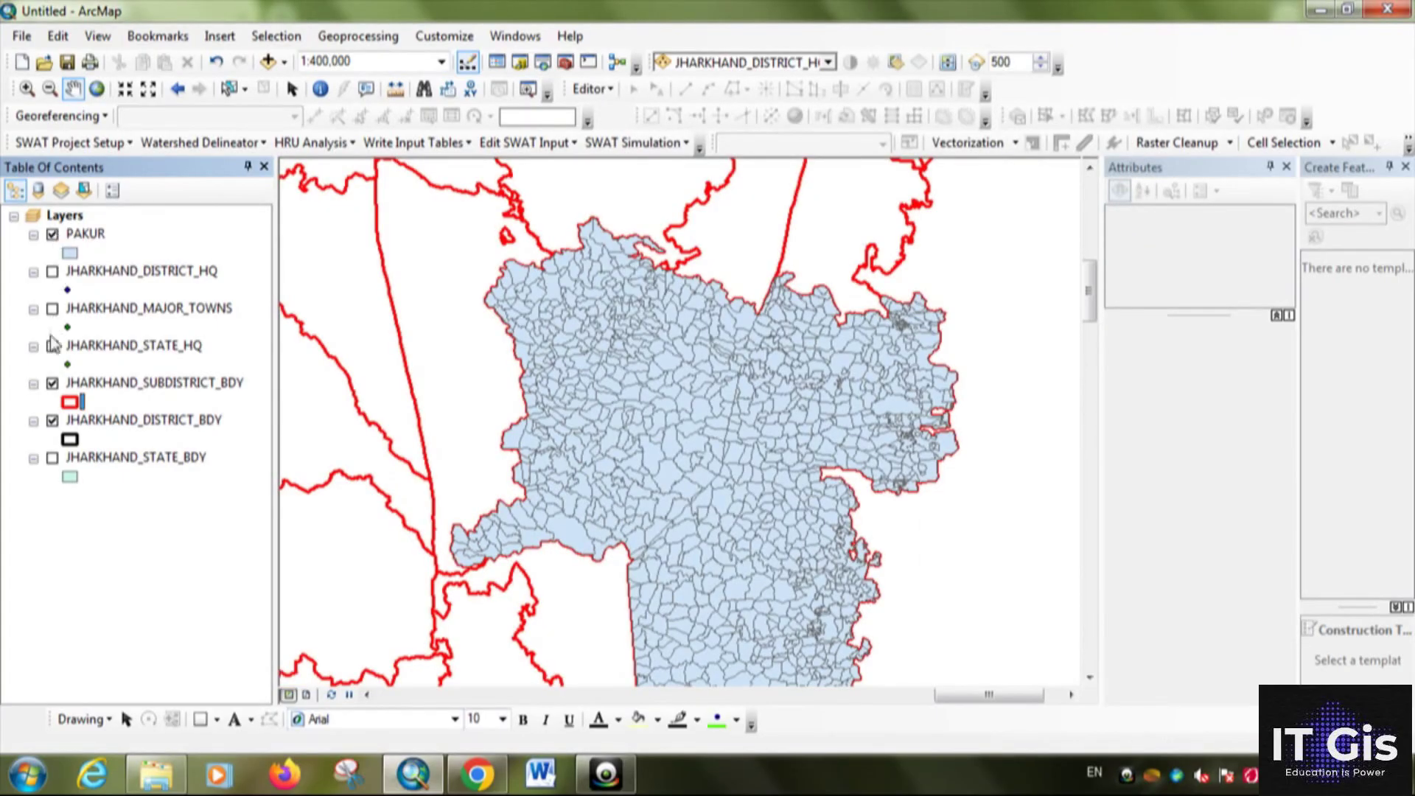
Check the subdistrict lines beneath the PAKUR villages, and symbolize the PAKUR layer with the hollow yellow-outlined poly style symbol
{"action": "left_click", "coordinate": [52, 234]}
{"action": "left_click", "coordinate": [53, 235]}
{"action": "left_click", "coordinate": [53, 235]}
{"action": "left_click", "coordinate": [52, 235]}
{"action": "left_click", "coordinate": [69, 253]}
{"action": "mouse_move", "coordinate": [931, 258]}
{"action": "left_mouse_down"}
{"action": "mouse_move", "coordinate": [936, 471]}
{"action": "mouse_move", "coordinate": [936, 354]}
{"action": "left_mouse_up"}
{"action": "double_click", "coordinate": [665, 317]}
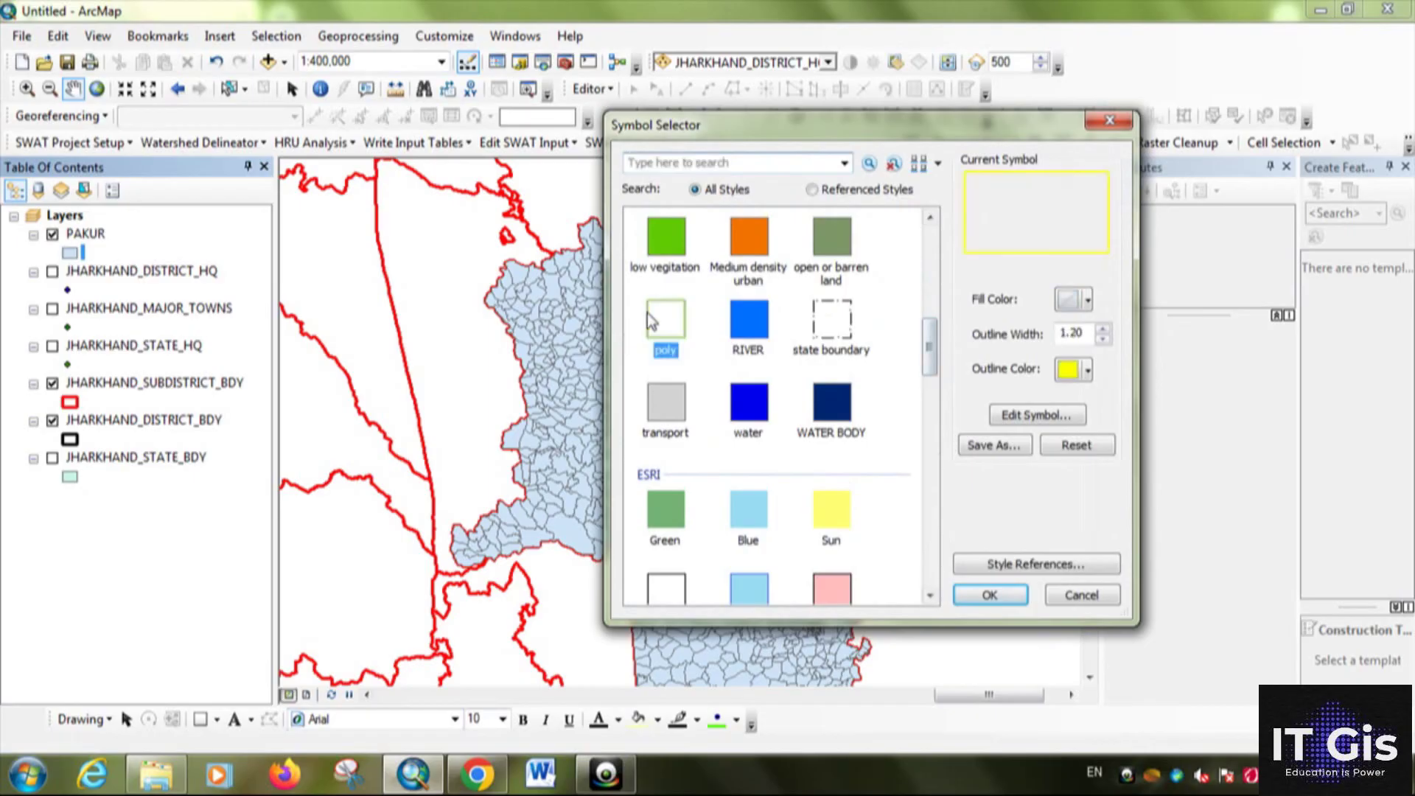
Examine the village records in the PAKUR layer's attribute table and close the table
{"action": "scroll", "coordinate": [704, 508], "scroll_direction": "down", "scroll_amount": 3}
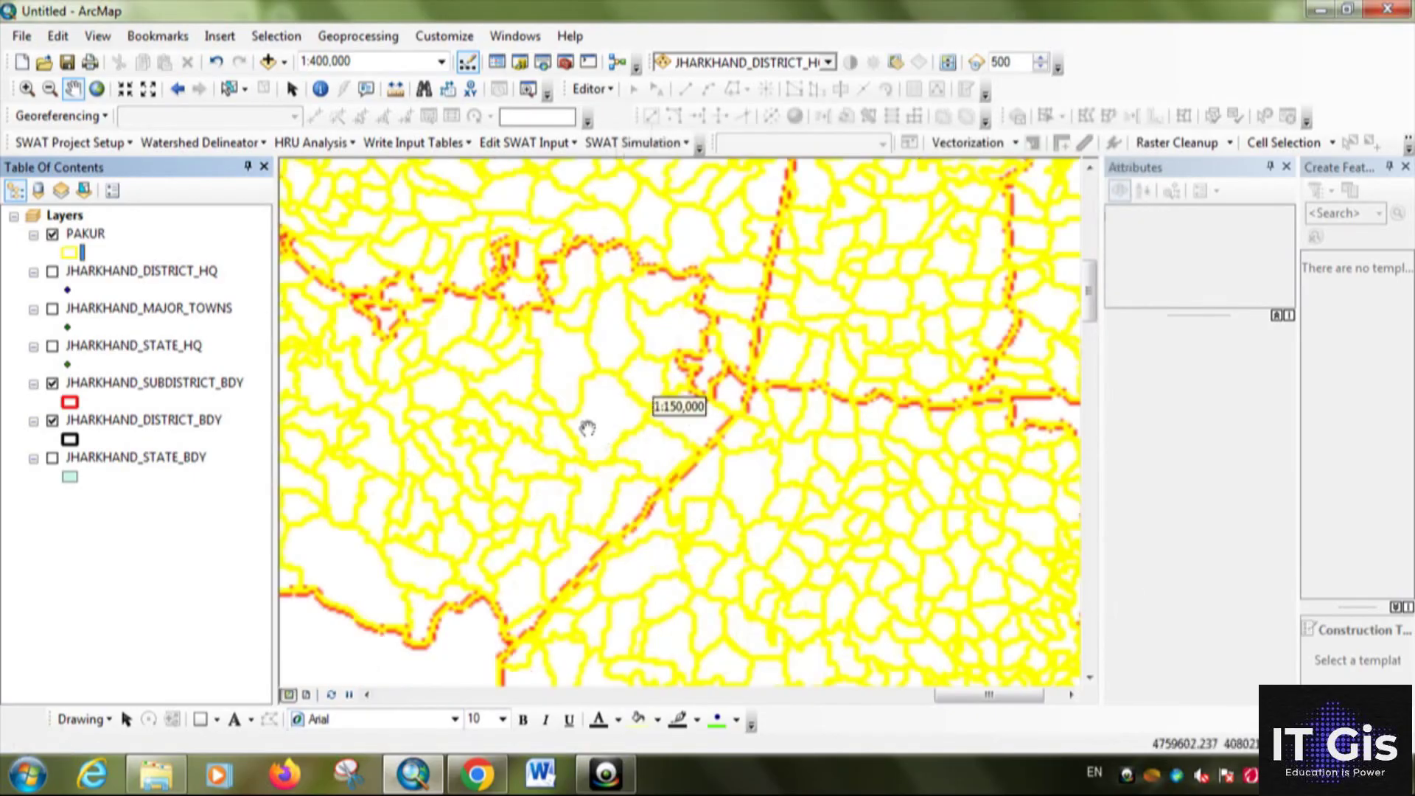
{"action": "left_click_drag", "start_coordinate": [537, 385], "coordinate": [698, 385]}
{"action": "right_click", "coordinate": [81, 235]}
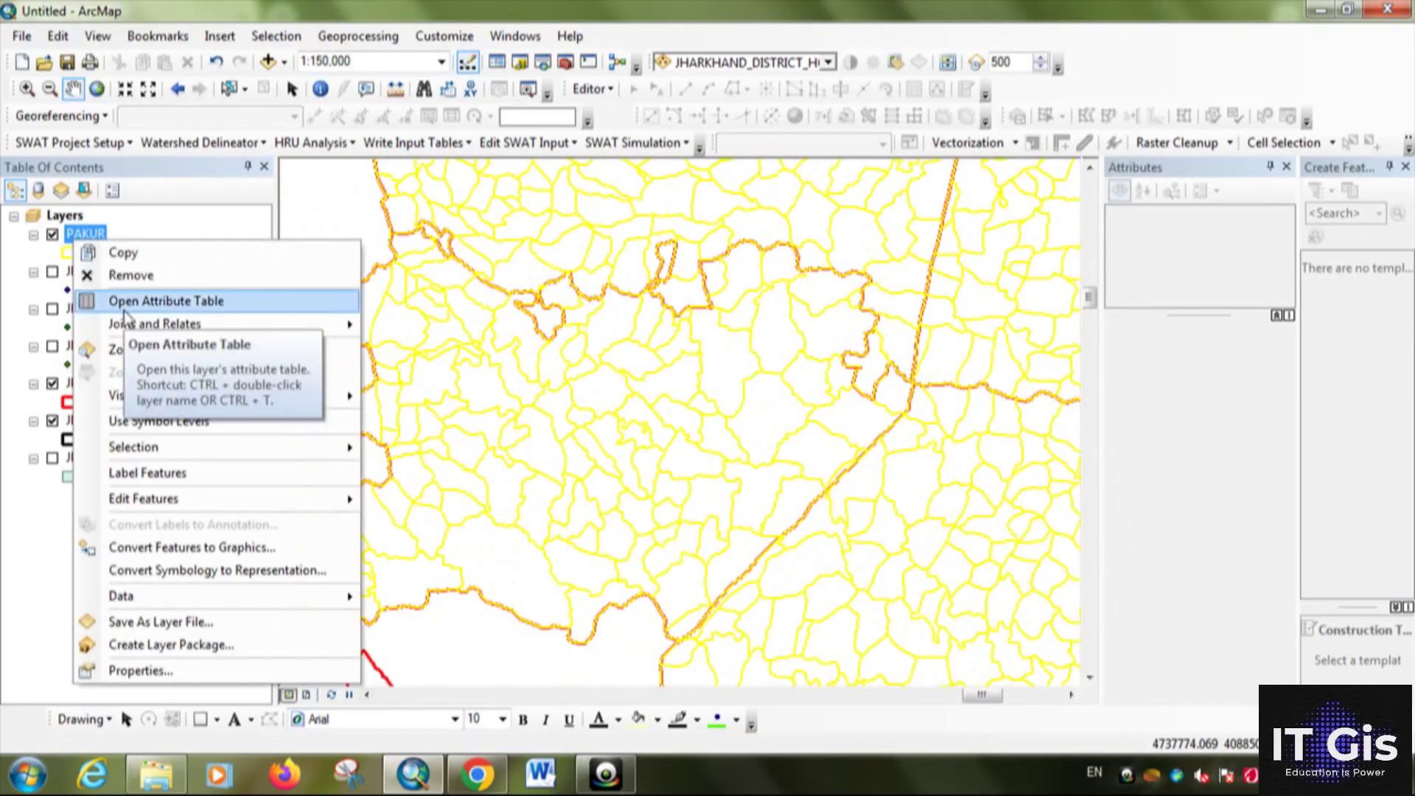
{"action": "left_click", "coordinate": [133, 302]}
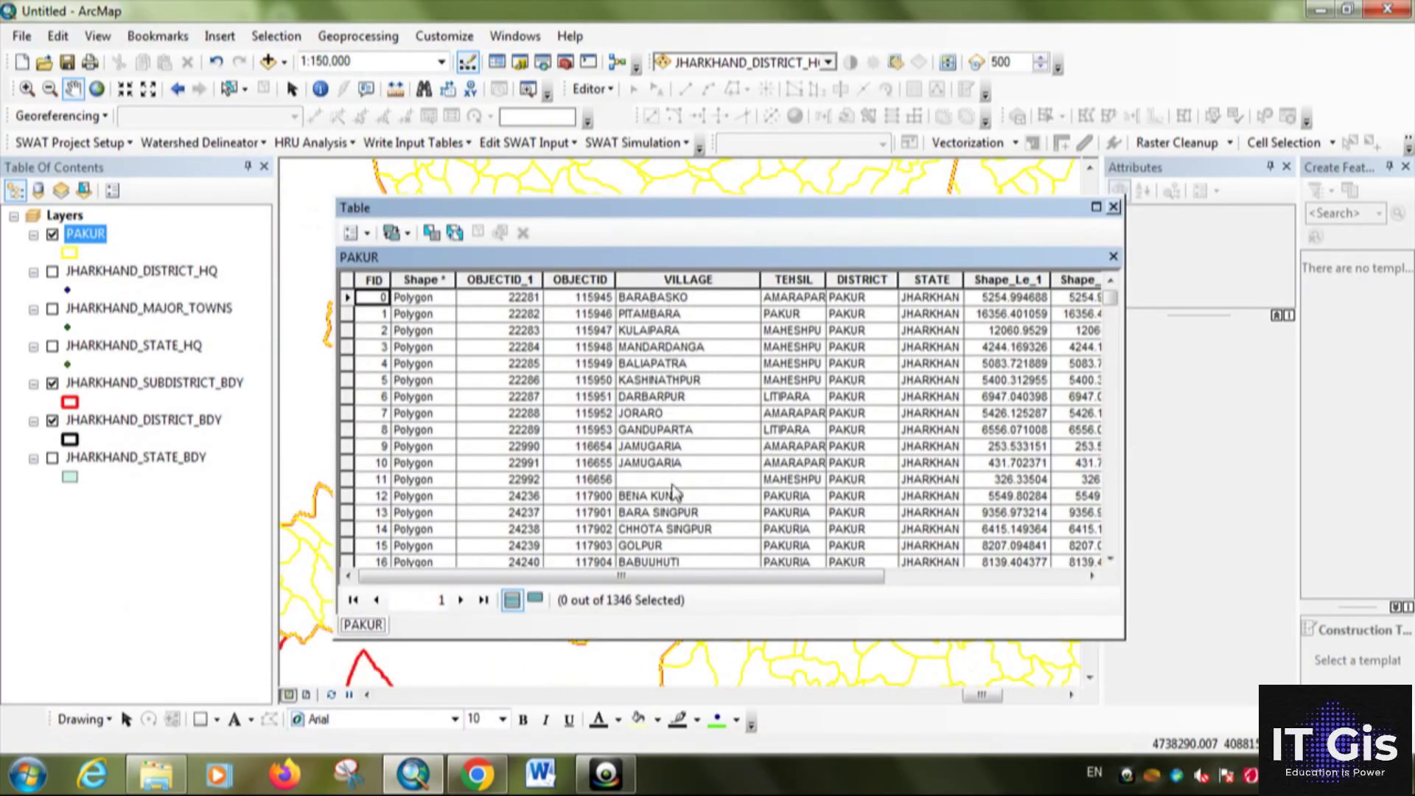
{"action": "scroll", "coordinate": [684, 434], "scroll_direction": "down", "scroll_amount": 11}
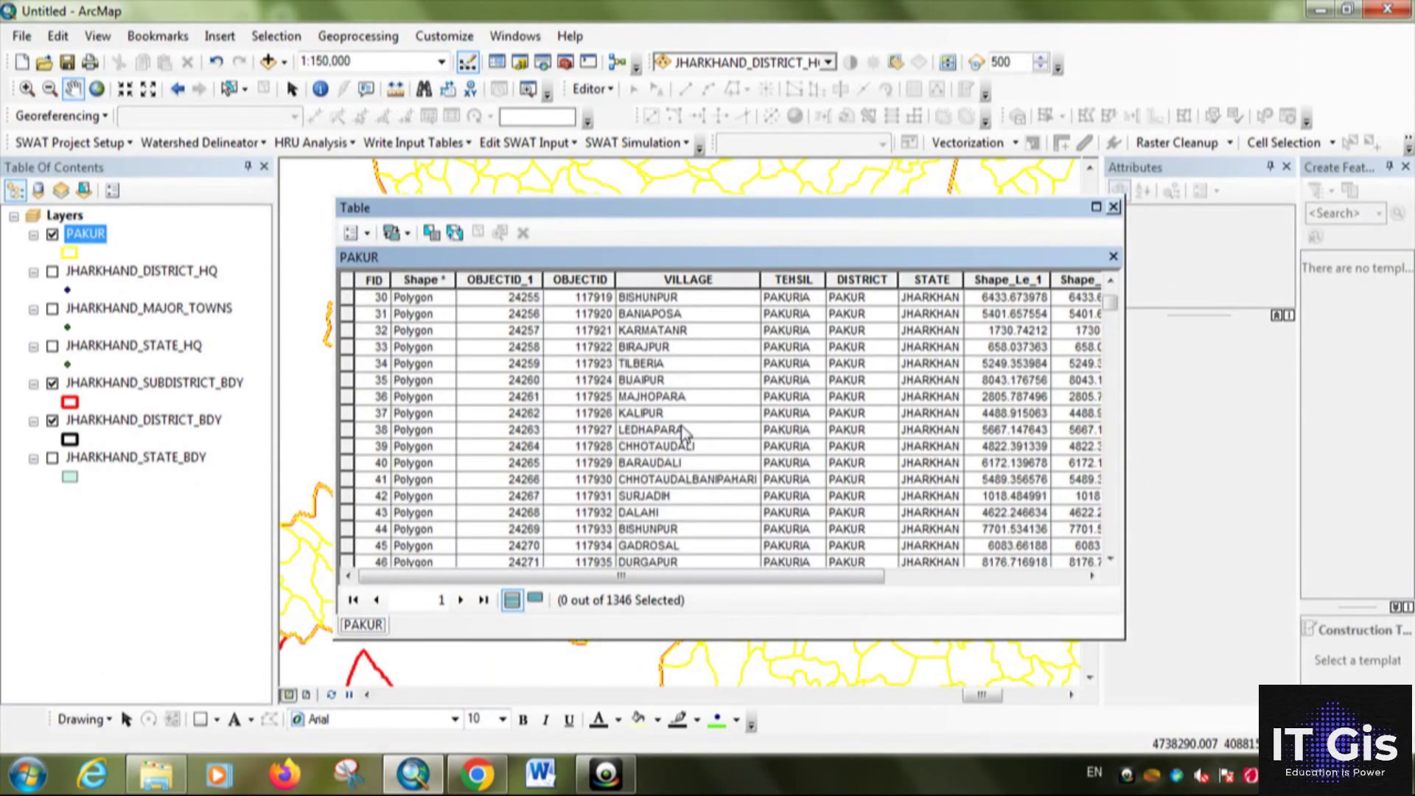
{"action": "scroll", "coordinate": [668, 318], "scroll_direction": "up", "scroll_amount": 5}
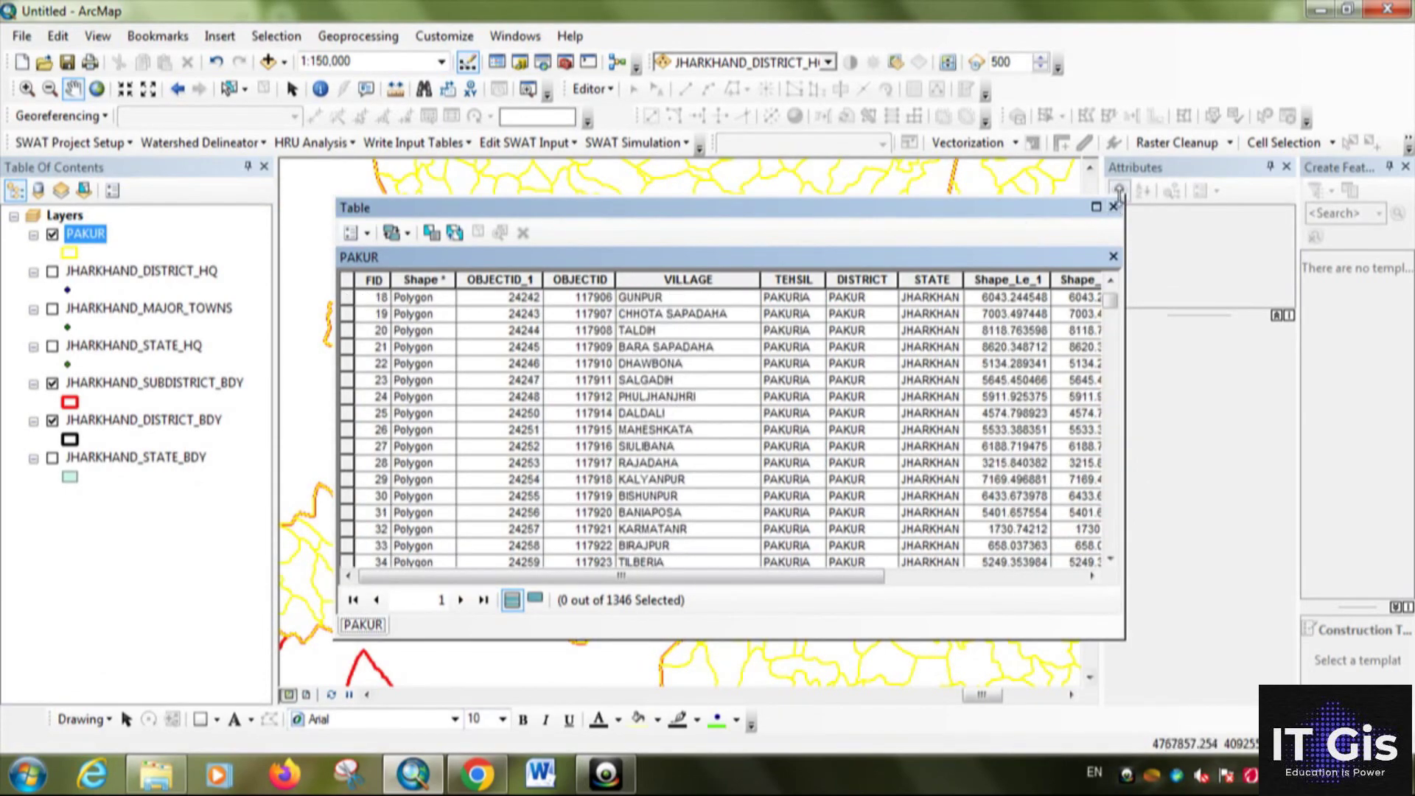
{"action": "left_click", "coordinate": [1115, 208]}
Label the PAKUR layer's features with their village names and inspect the labels at several map scales
{"action": "right_click", "coordinate": [85, 235]}
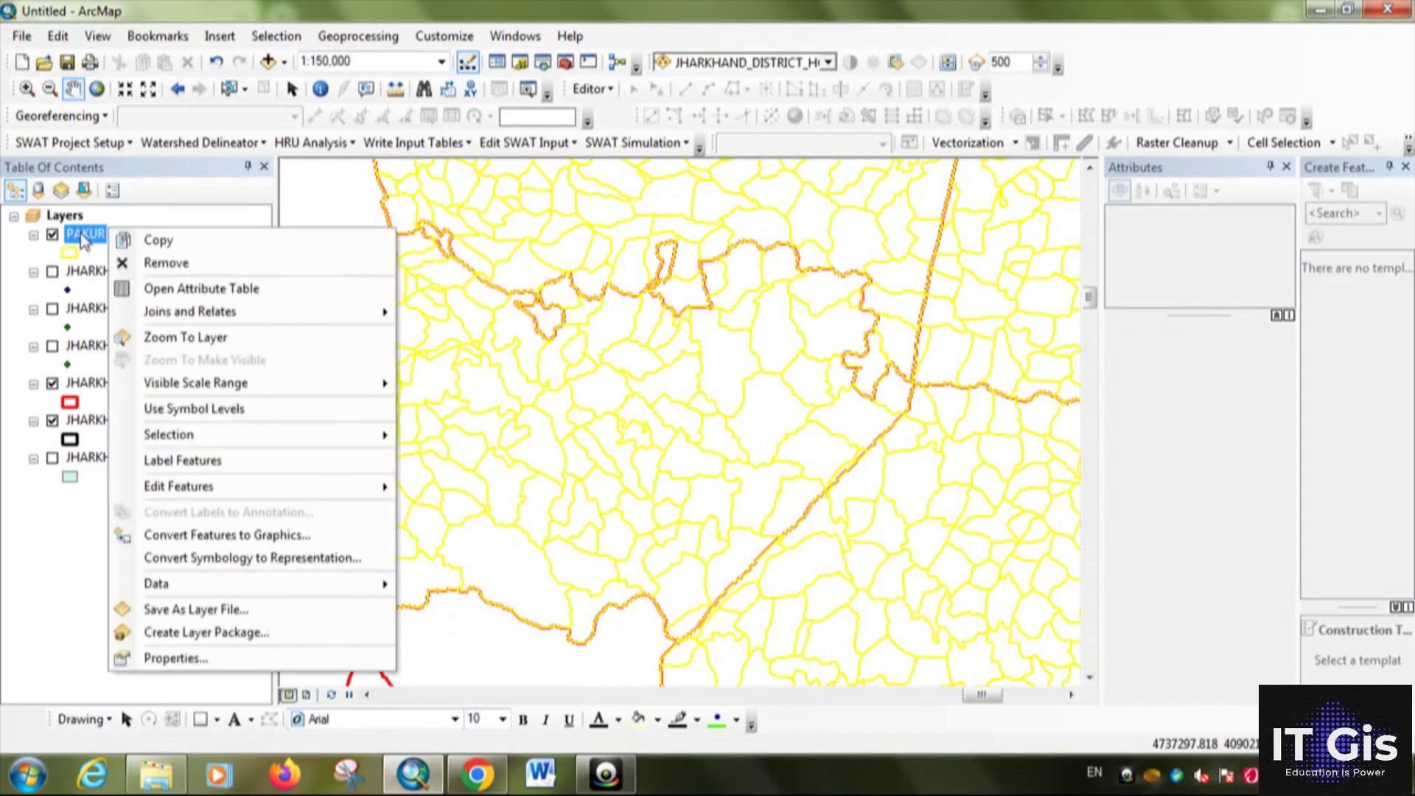
{"action": "left_click", "coordinate": [228, 461]}
{"action": "scroll", "coordinate": [731, 391], "scroll_direction": "up", "scroll_amount": 4}
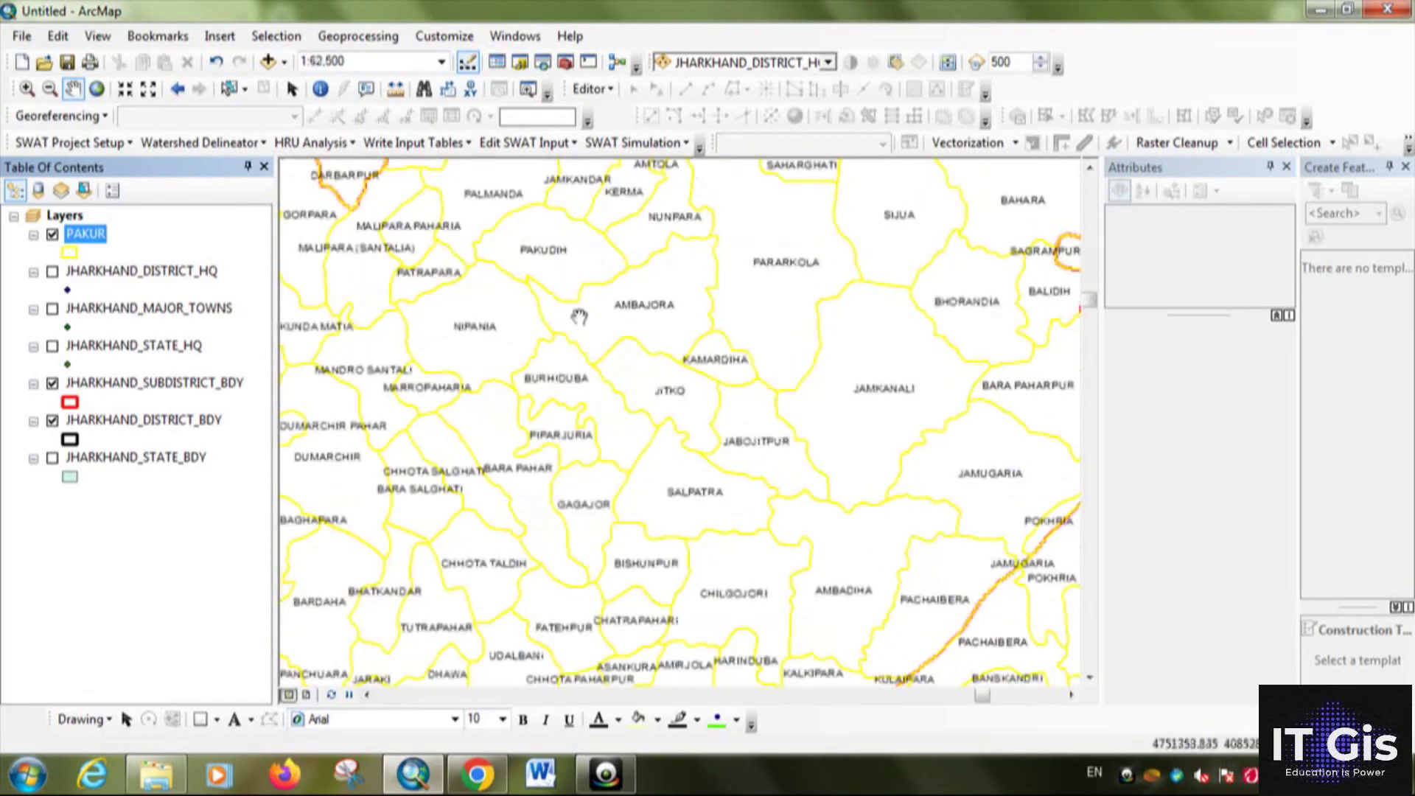
{"action": "left_click_drag", "start_coordinate": [603, 374], "coordinate": [718, 305]}
{"action": "scroll", "coordinate": [568, 444], "scroll_direction": "down", "scroll_amount": 1}
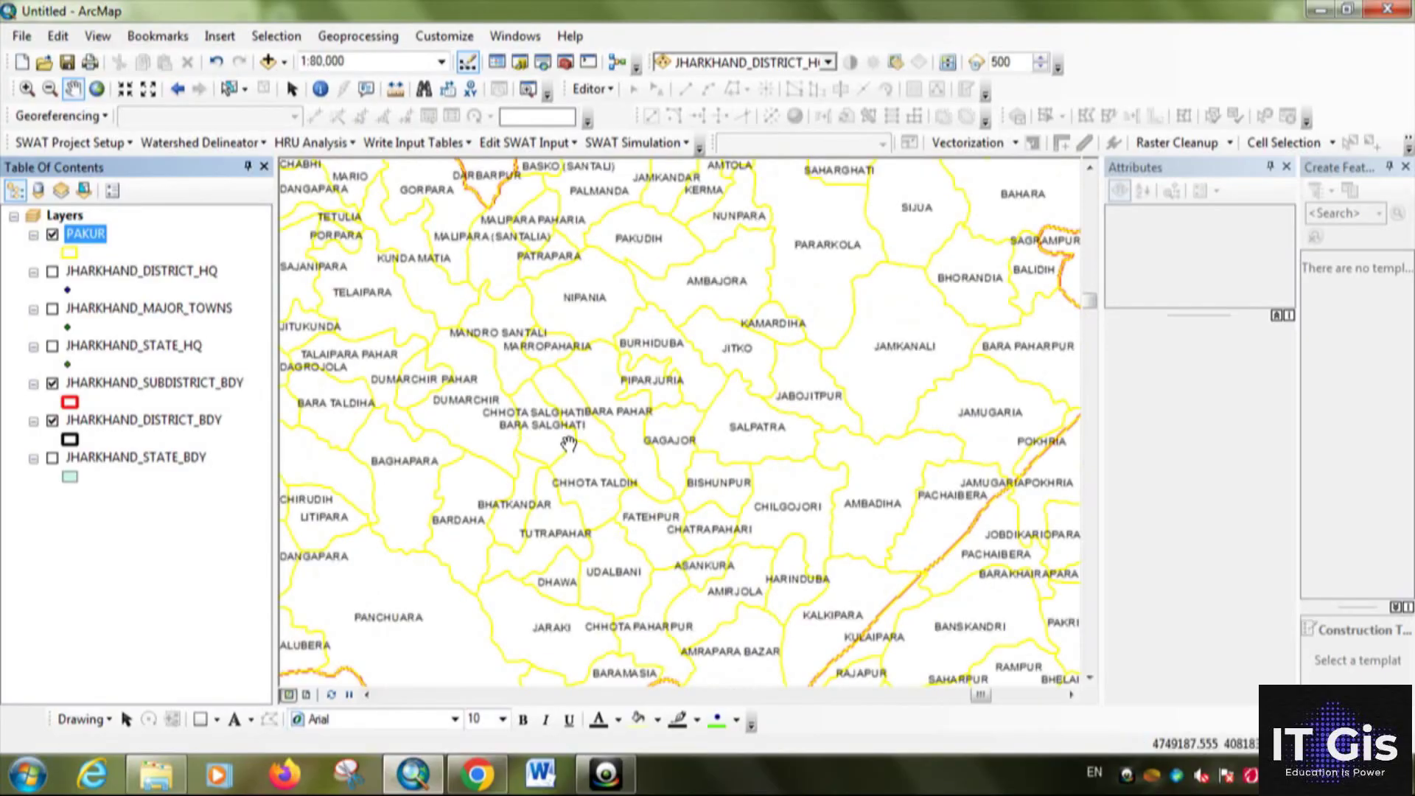
{"action": "scroll", "coordinate": [568, 444], "scroll_direction": "down", "scroll_amount": 1}
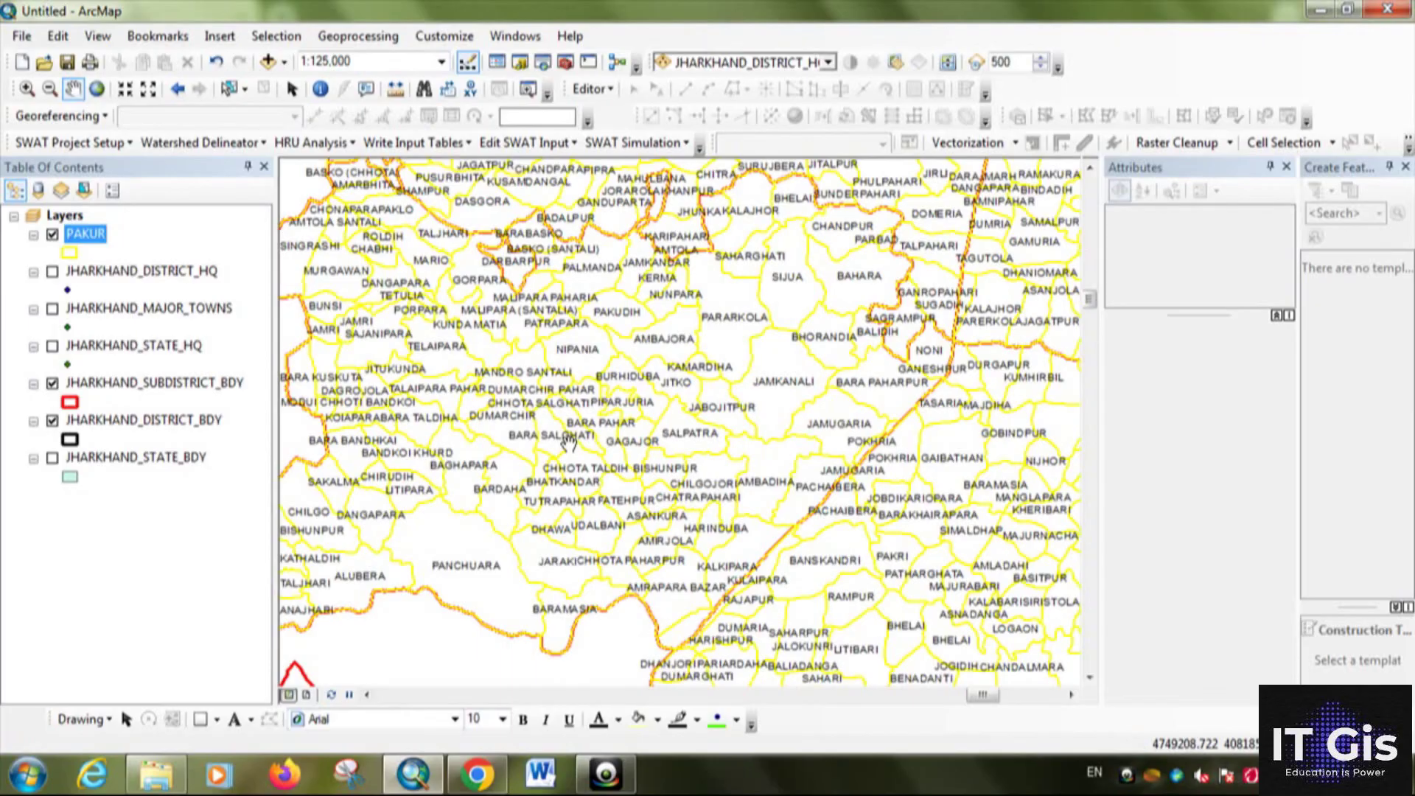
{"action": "scroll", "coordinate": [570, 441], "scroll_direction": "down", "scroll_amount": 1}
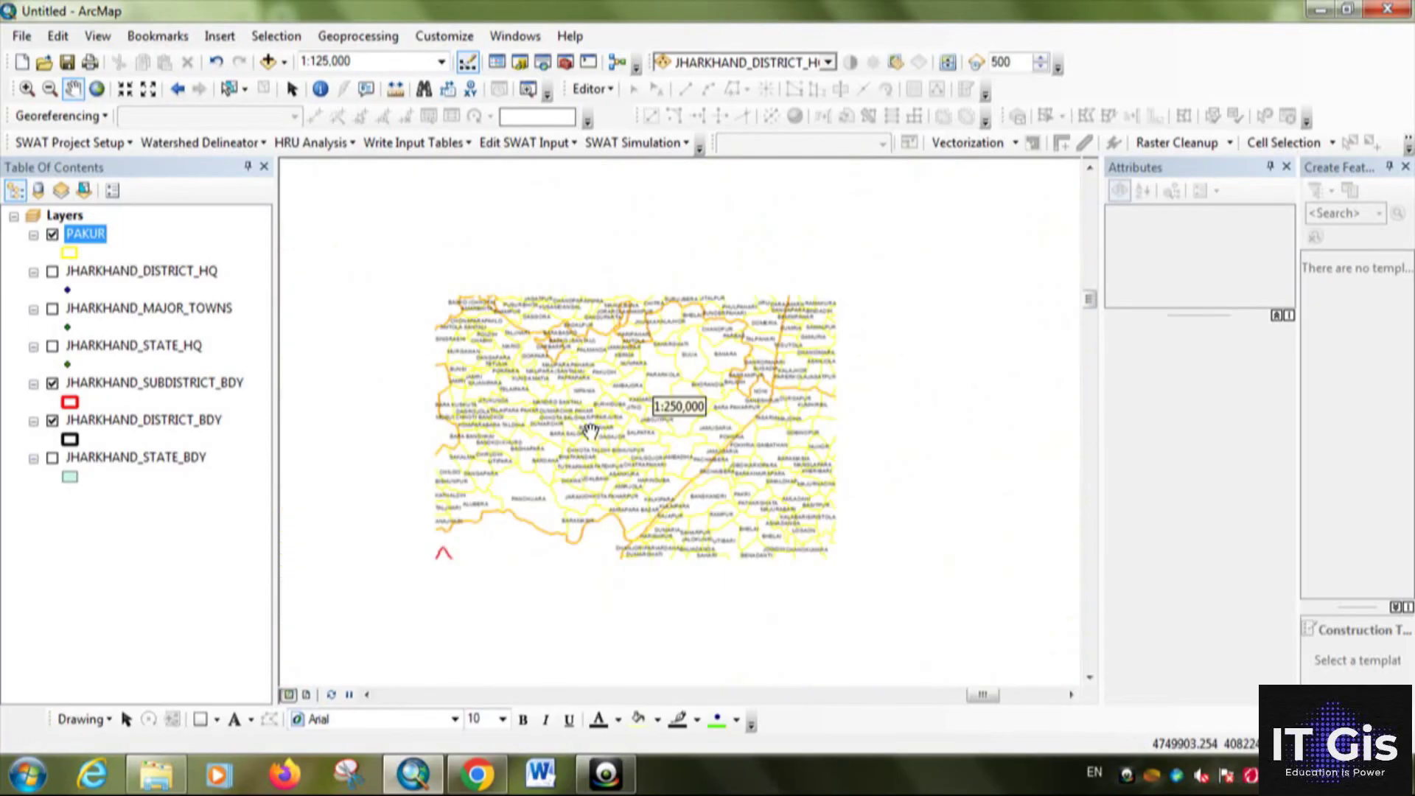